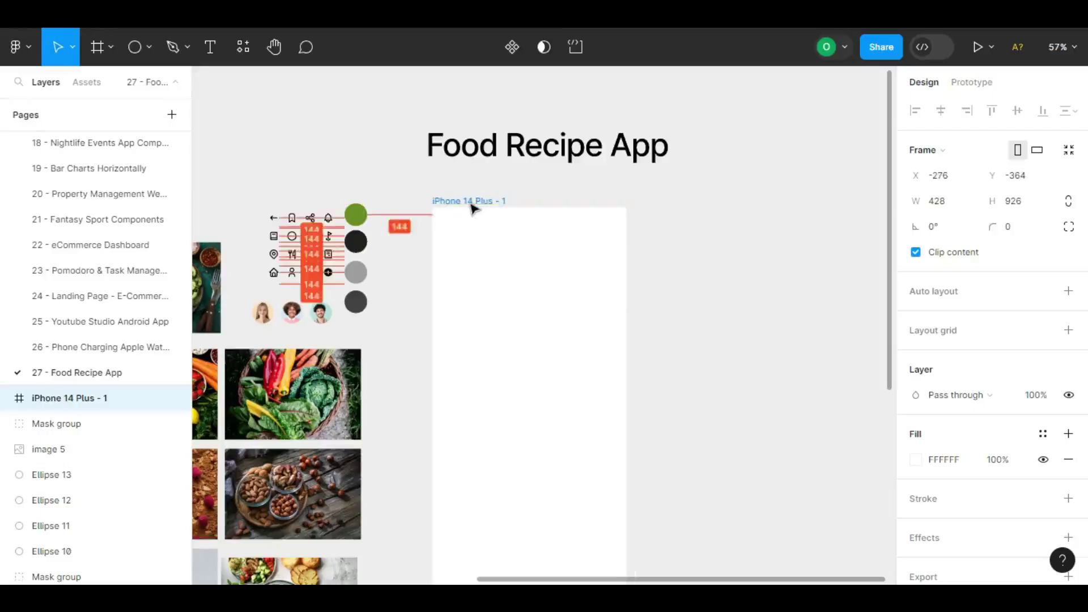
Step: Add a drop shadow to the phone frame with X offset -32 and blur 48
scroll(1030, 496, down, 2)
click(1069, 486)
click(916, 512)
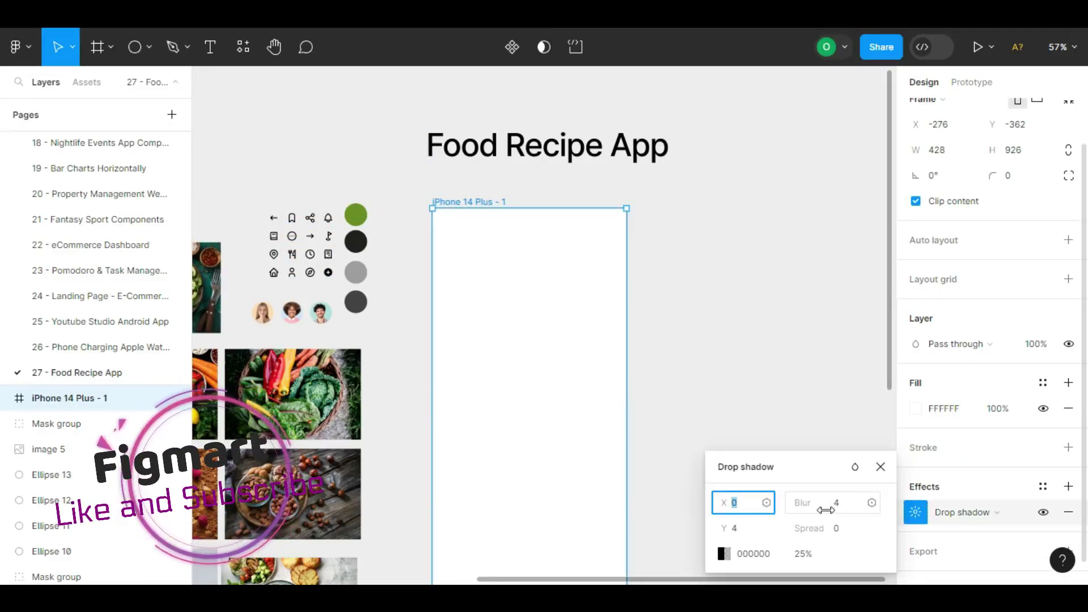
text(-32)
key(Tab)
text(-)
key(BackSpace)
text(32)
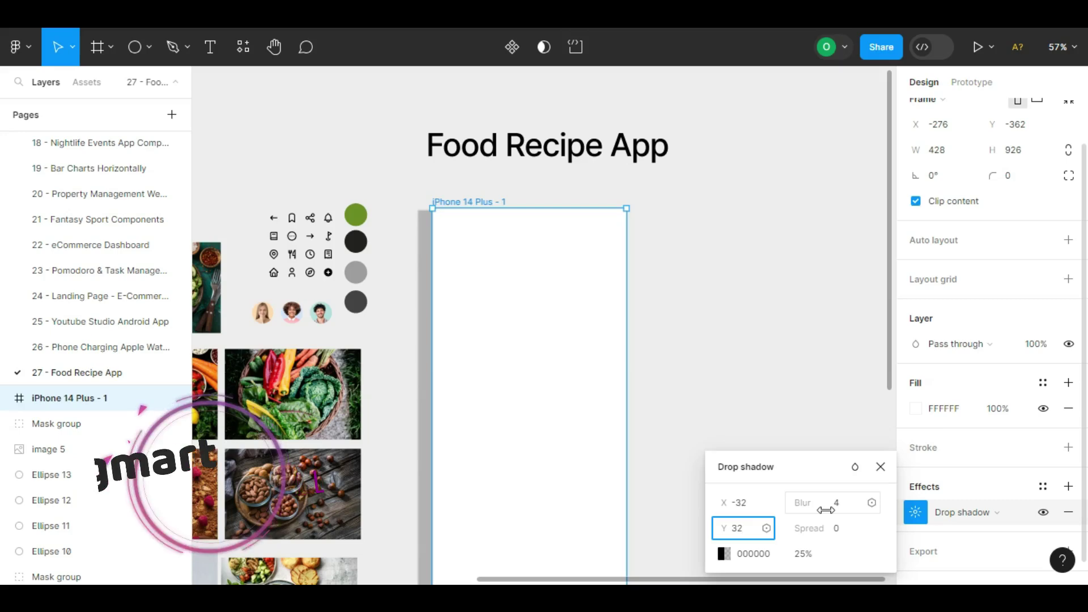
click(841, 512)
Step: Set the shadow's opacity to 10% and its Y offset to 64
click(817, 559)
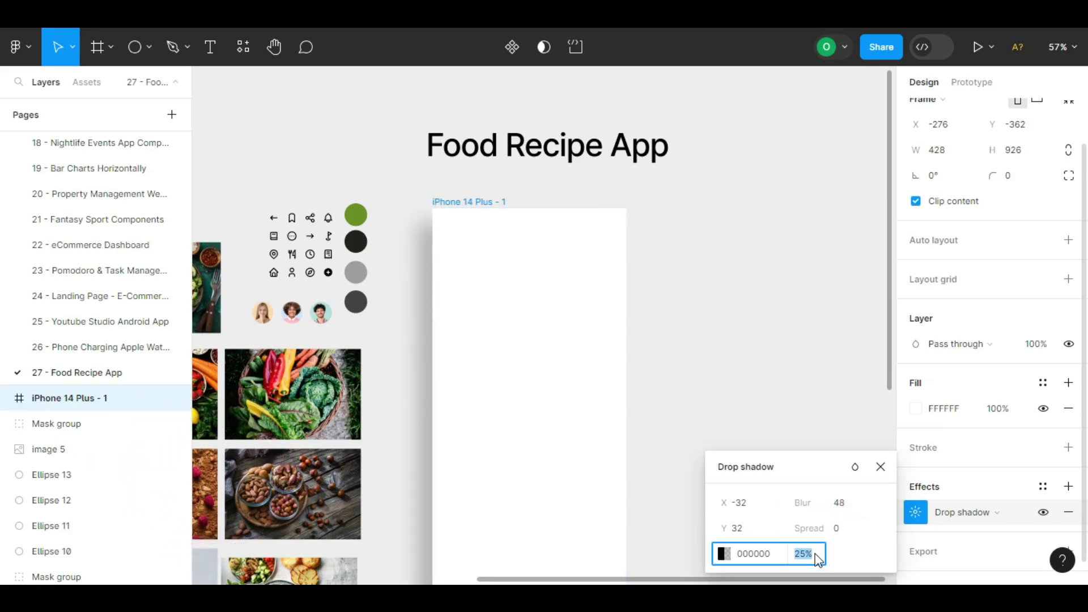
text(10)
click(753, 527)
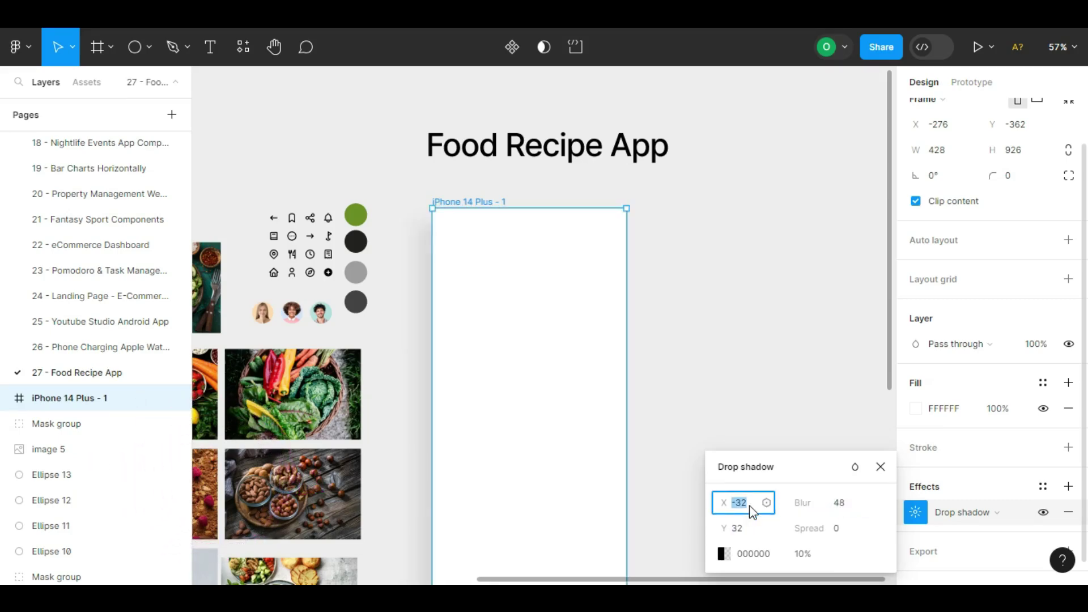
click(753, 527)
text(64)
key(Return)
scroll(688, 340, down, 3)
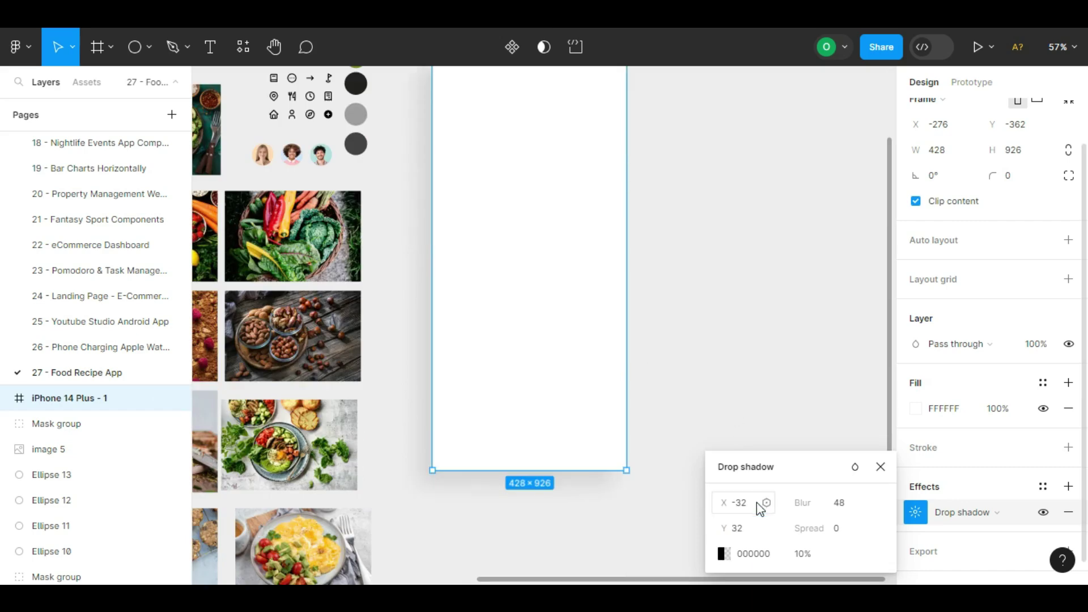
scroll(771, 465, up, 3)
click(722, 292)
click(475, 127)
text(Screen 1)
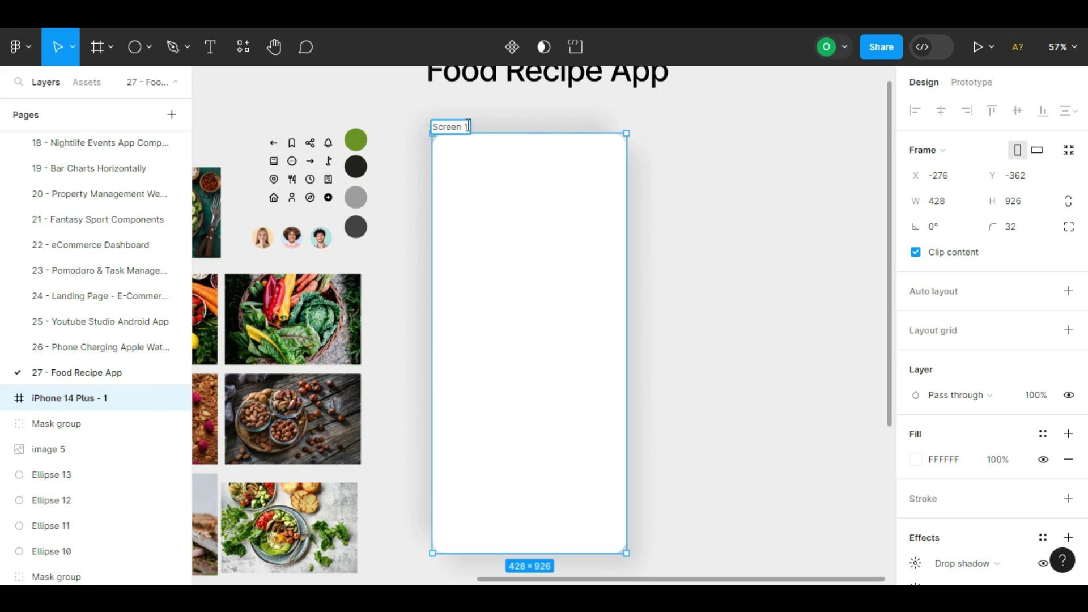
Step: Rename the frame Screen 1 and paste in a status bar with black icons
key(Return)
key(ctrl+v)
scroll(964, 340, down, 3)
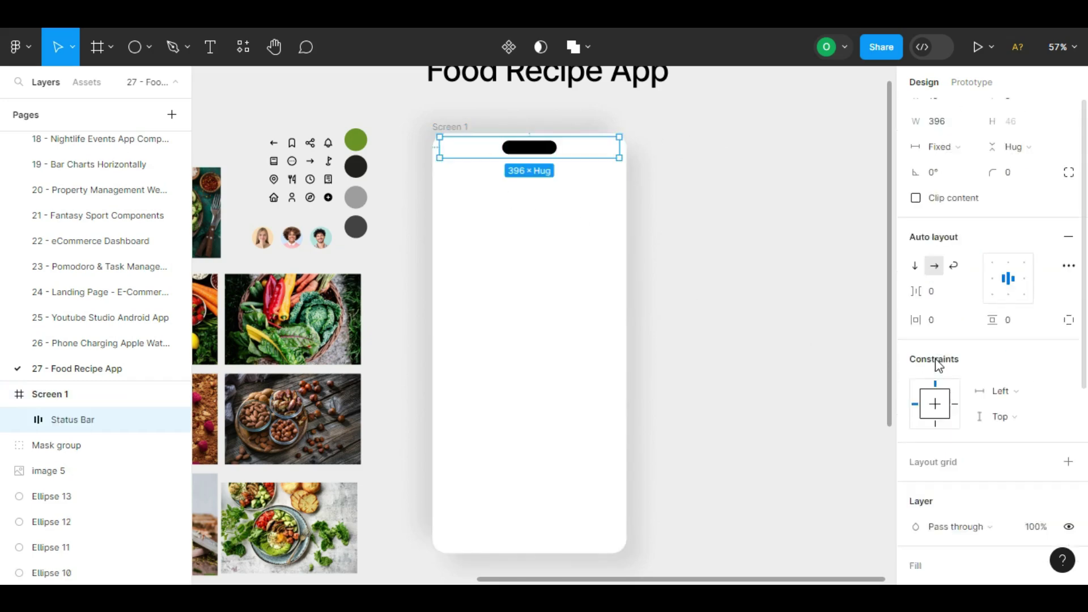
scroll(916, 431, down, 5)
click(916, 422)
drag(719, 365, 703, 368)
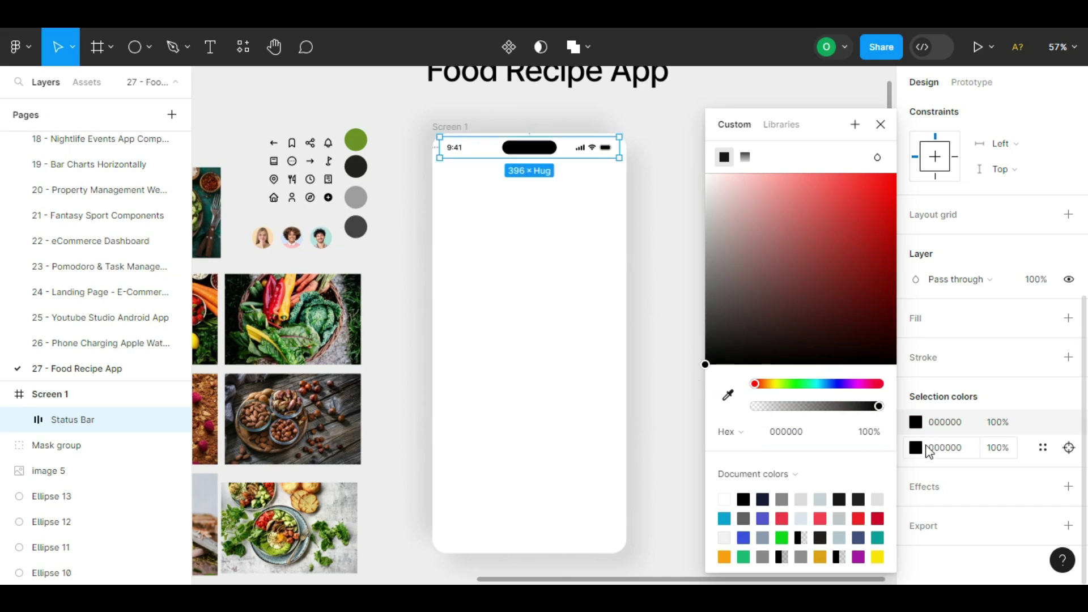
click(677, 259)
Step: Place and crop the chef photo on the right, then add the master-chef headline text
scroll(476, 244, up, 3)
scroll(479, 245, down, 5)
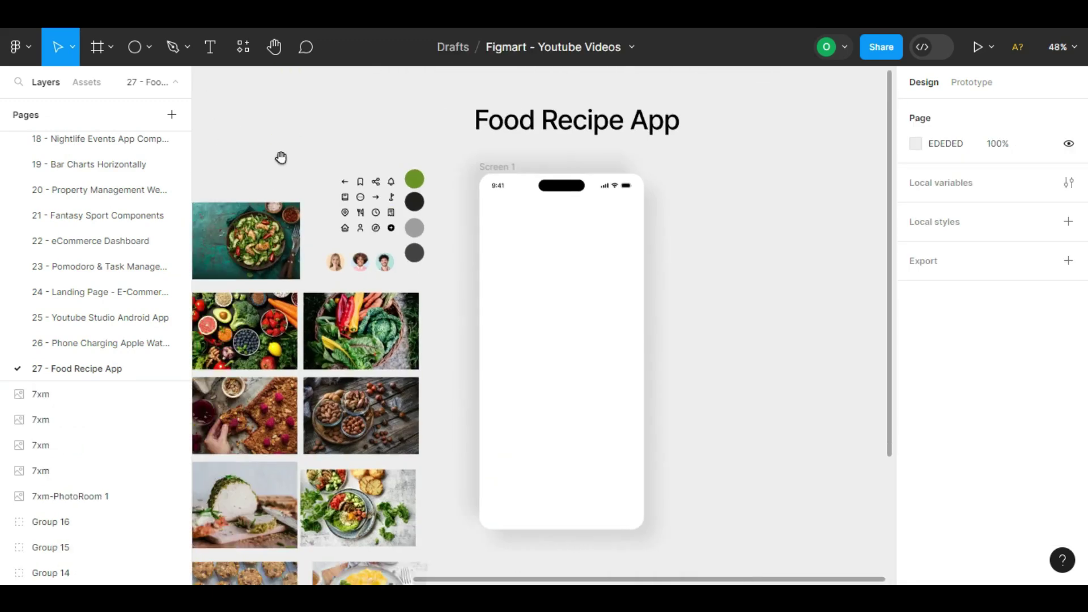
drag(313, 174, 839, 238)
scroll(661, 277, up, 5)
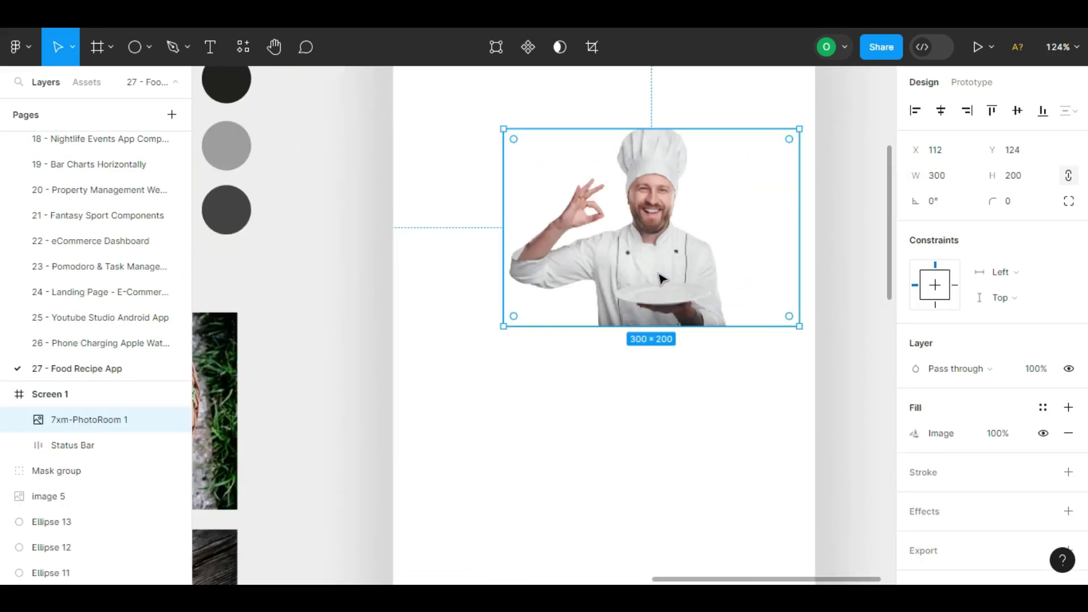
double_click(737, 266)
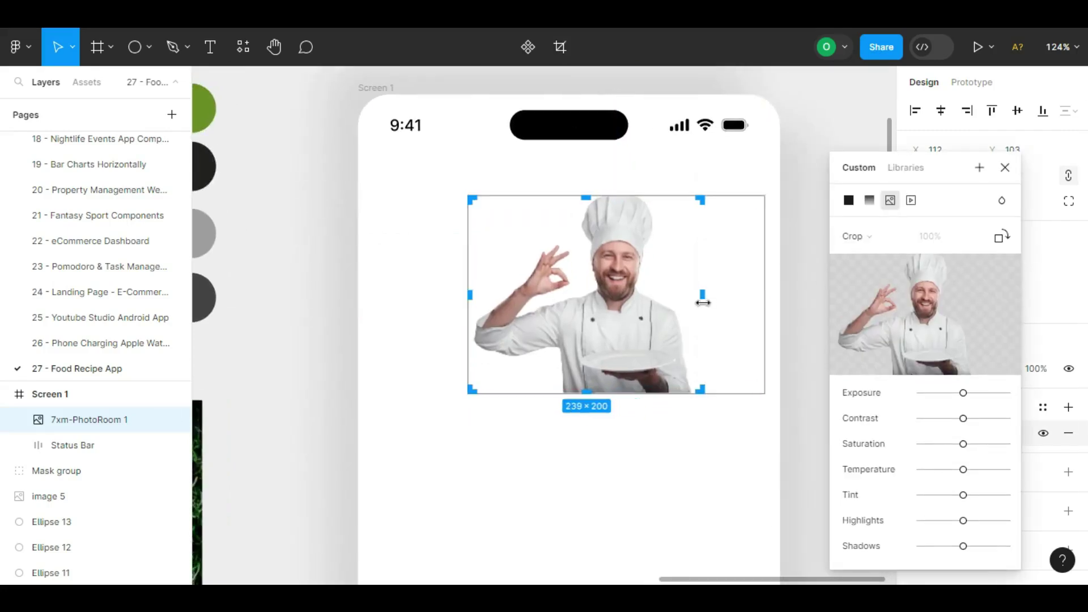
key(Escape)
click(760, 253)
click(554, 199)
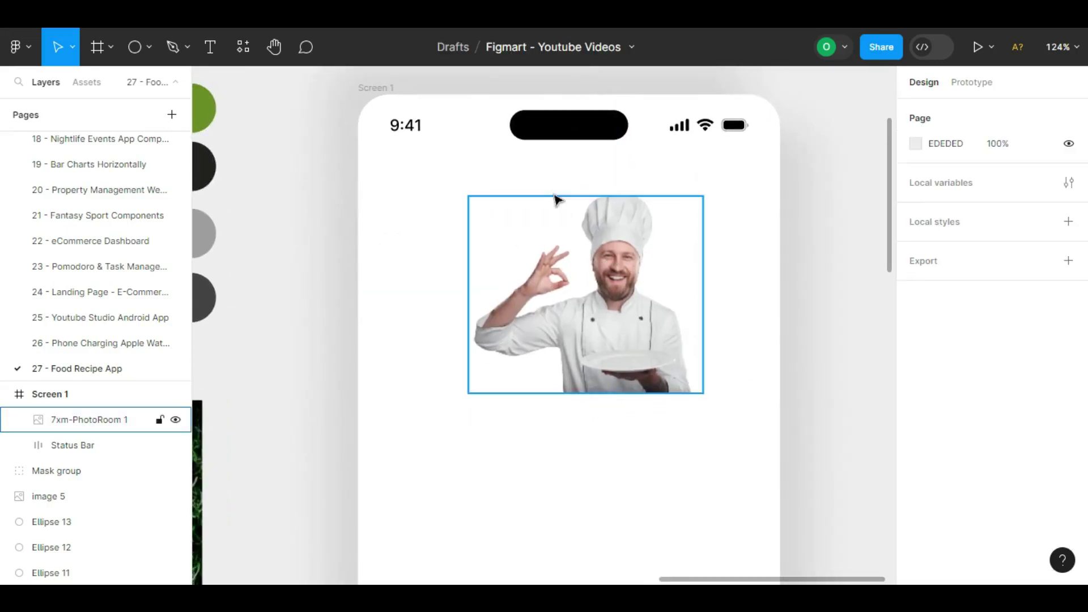
drag(553, 199, 590, 199)
drag(614, 275, 623, 275)
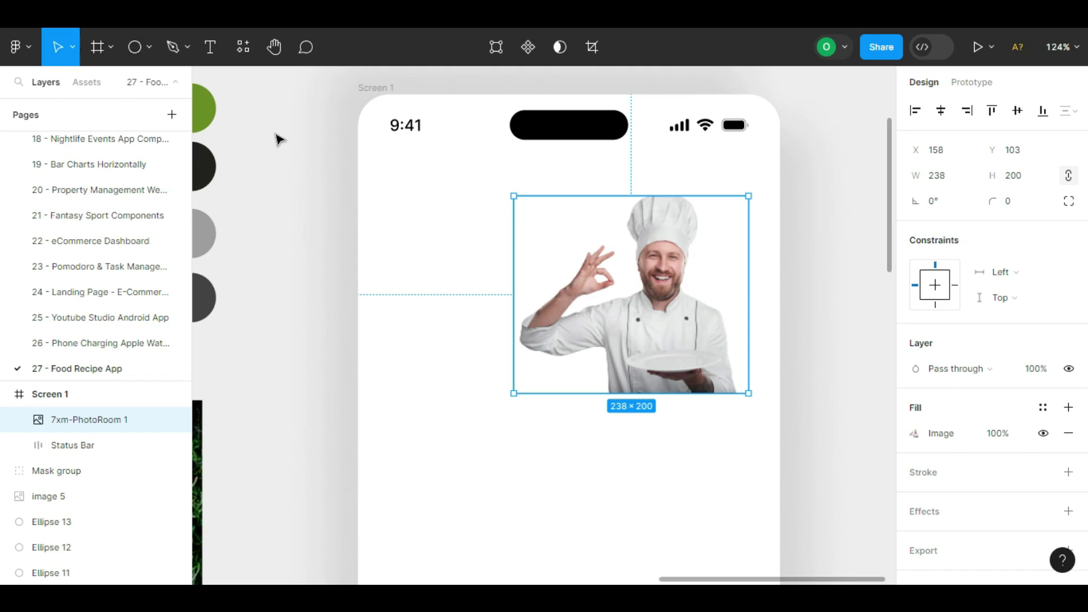
click(431, 217)
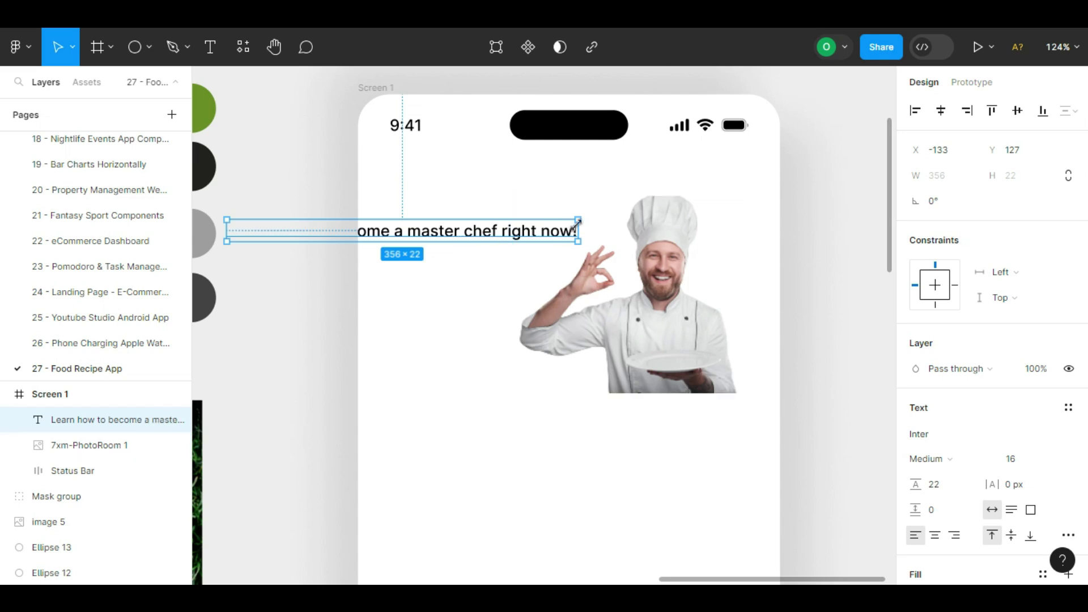
Step: Wrap the headline to two lines, shrink the chef photo and bring plate images into Screen 1
mouse_move(579, 230)
mouse_down()
mouse_move(444, 231)
mouse_move(544, 240)
mouse_up()
click(623, 312)
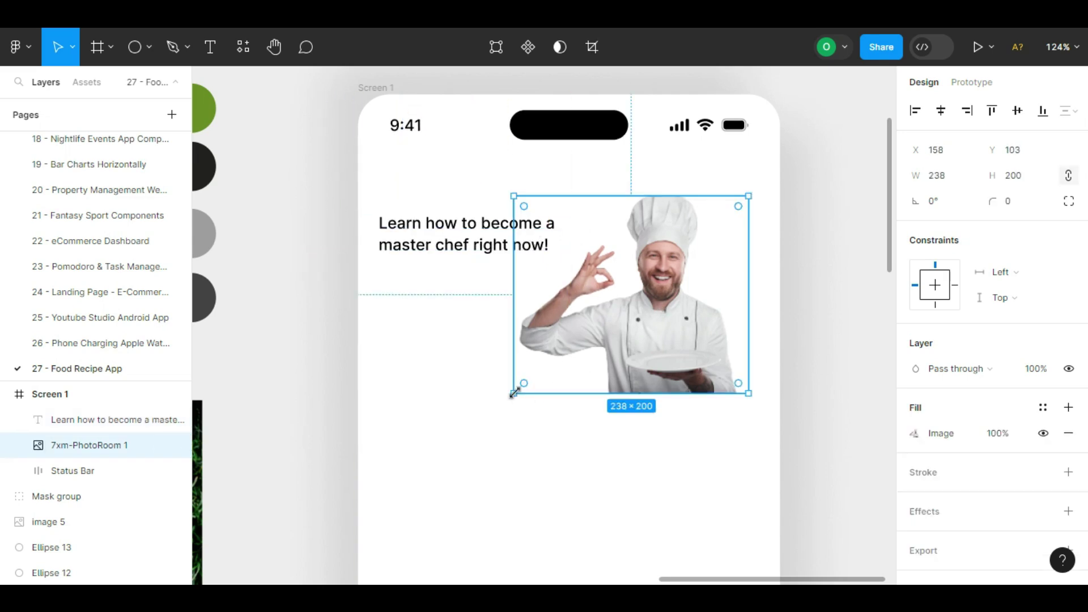
drag(513, 390, 634, 325)
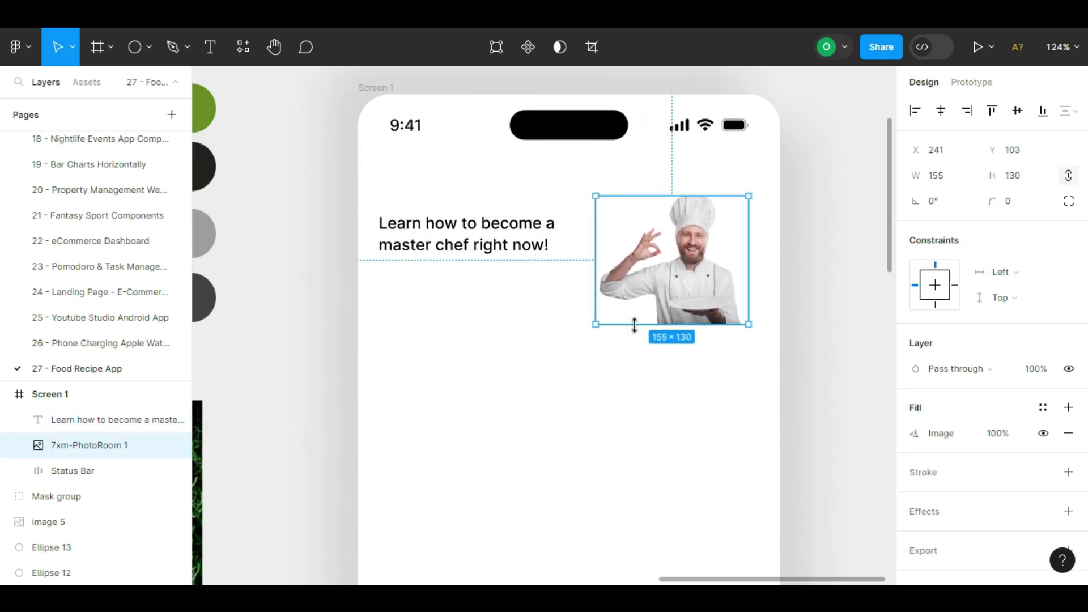
scroll(818, 272, down, 5)
click(401, 234)
drag(401, 233, 612, 215)
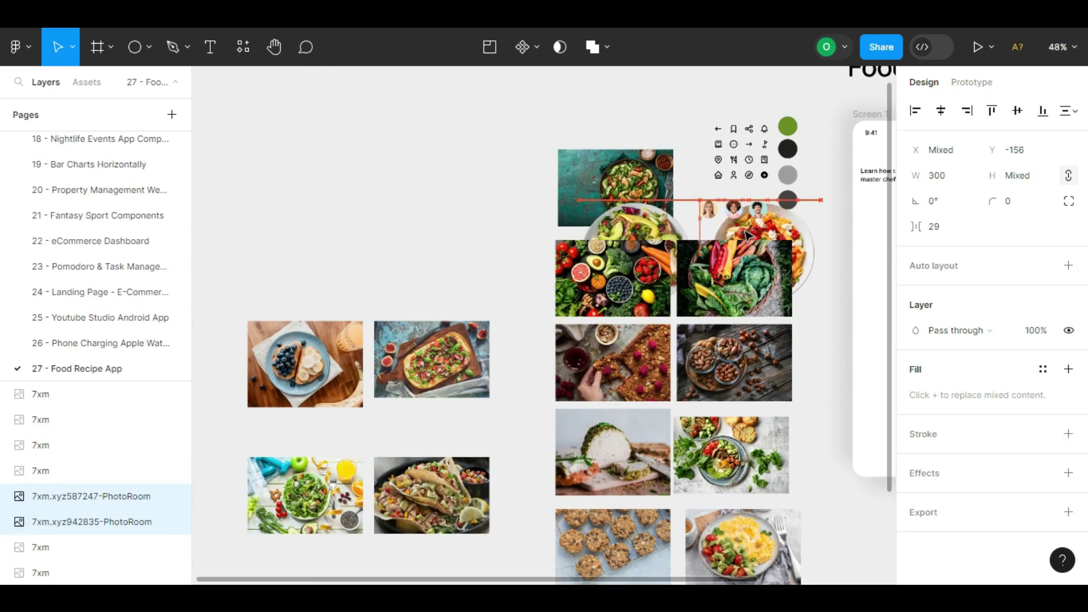
drag(695, 257, 695, 258)
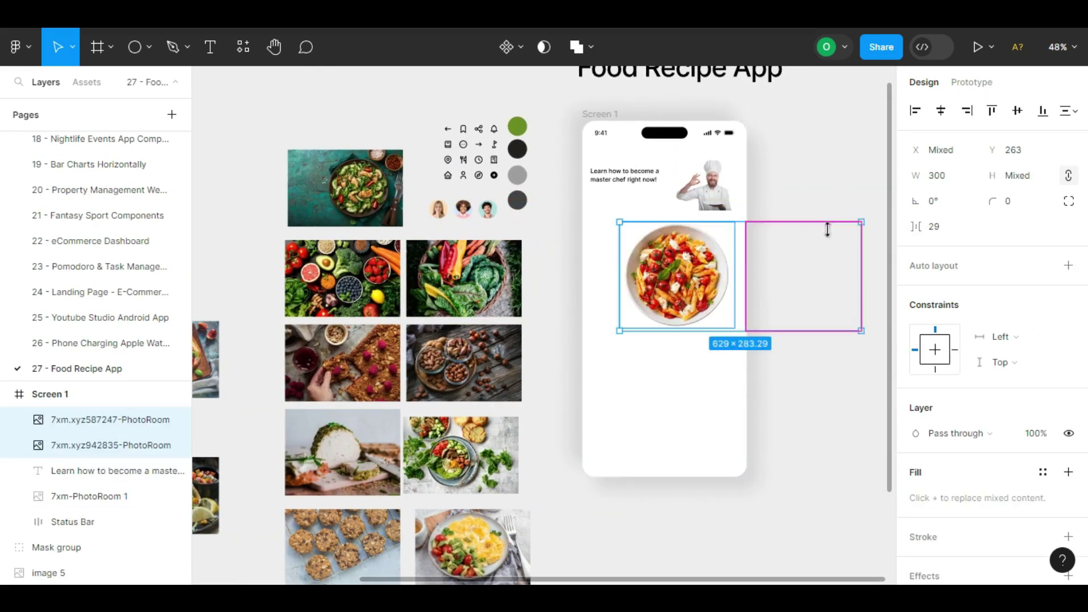
Step: Place the pasta plate behind the chef and flip the chef photo horizontally
drag(826, 231, 804, 203)
scroll(804, 203, up, 5)
scroll(768, 250, down, 2)
mouse_move(736, 352)
mouse_down()
mouse_move(587, 522)
mouse_move(393, 343)
mouse_move(500, 259)
mouse_up()
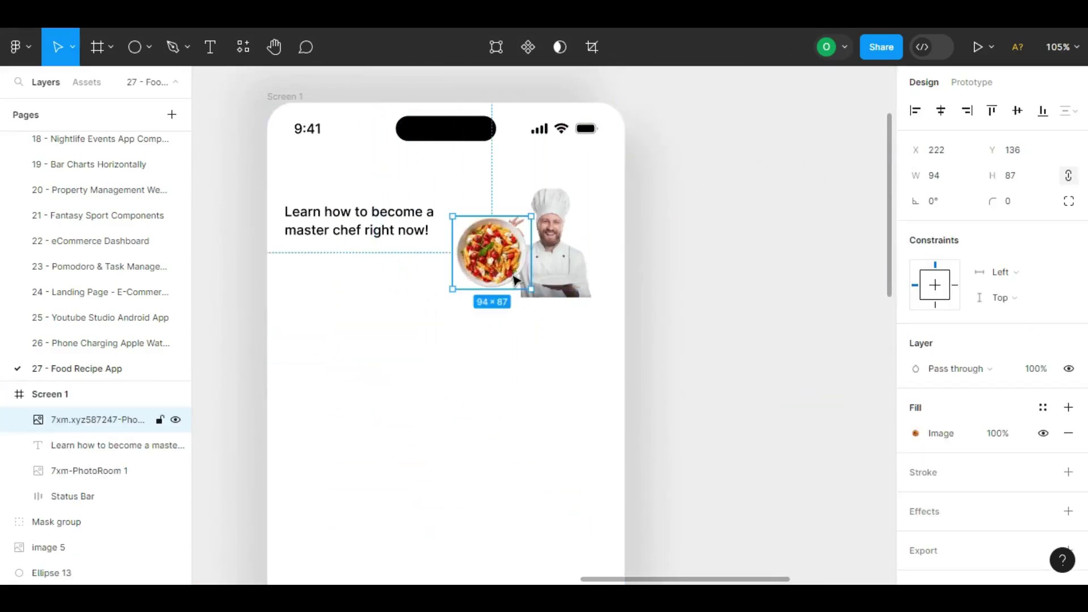
key(ctrl+bracketleft)
key(ctrl+bracketleft)
click(496, 277)
right_click(522, 272)
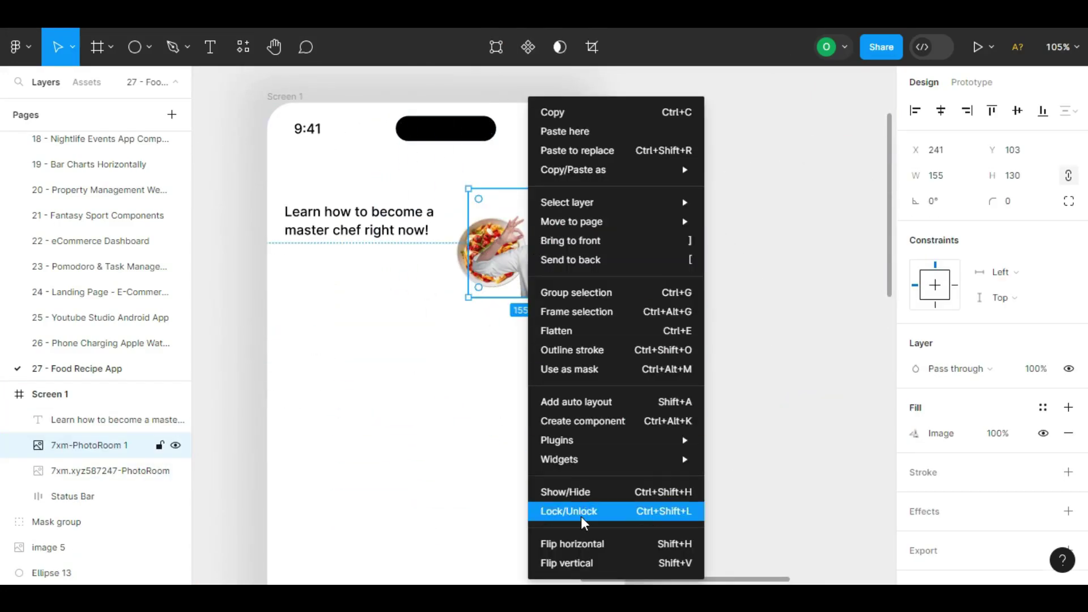
click(554, 543)
drag(533, 261, 540, 260)
drag(471, 256, 472, 253)
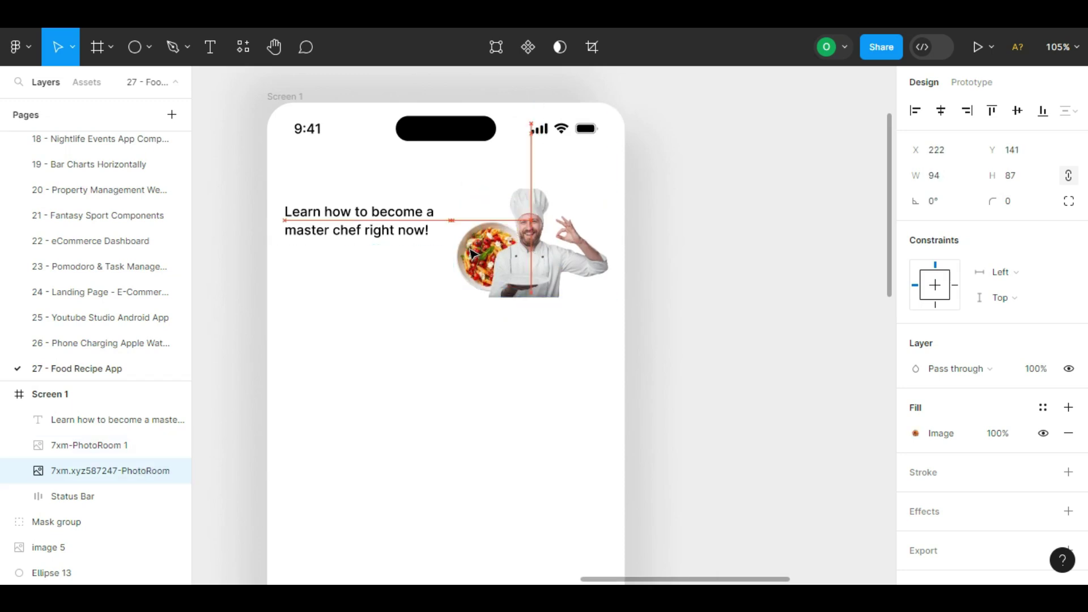
Step: Add a small salad plate behind the chef's raised hand
key(ctrl+v)
drag(822, 292, 610, 267)
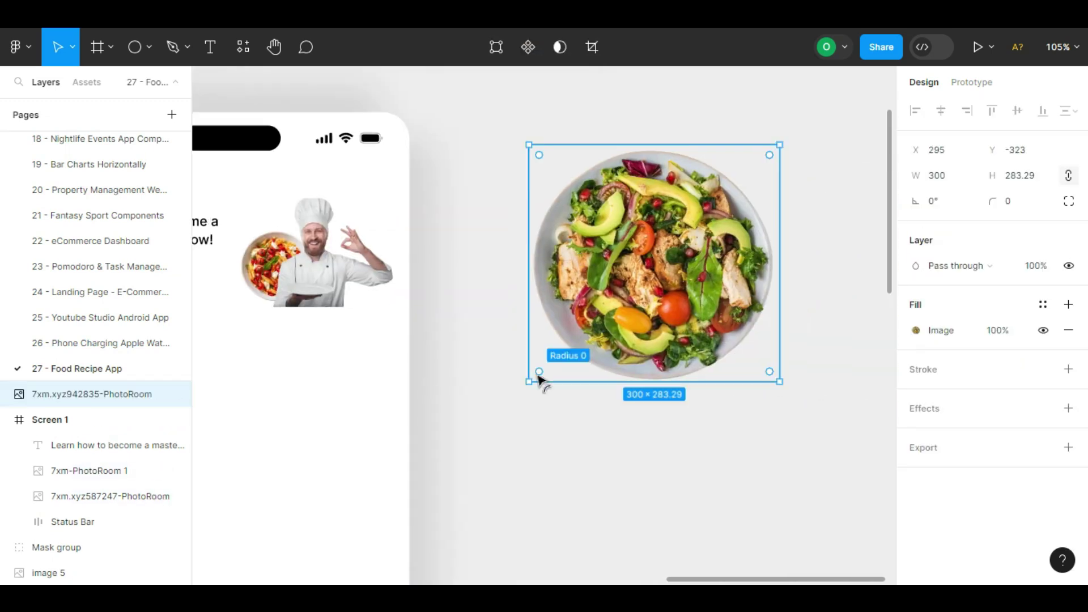
drag(530, 377, 705, 219)
click(656, 289)
drag(748, 174, 347, 201)
scroll(790, 277, left, 5)
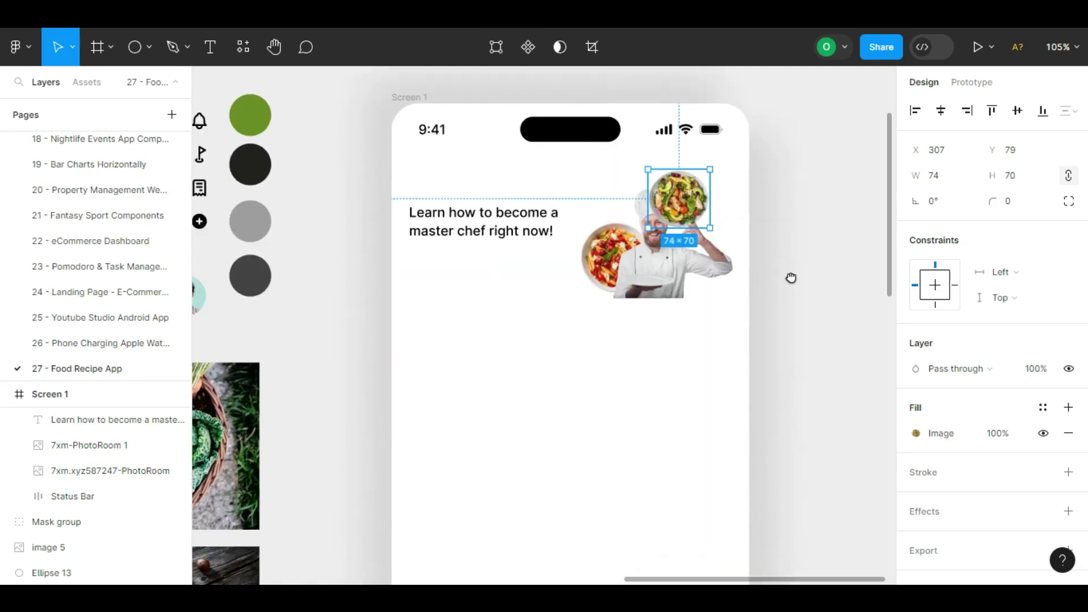
drag(675, 199, 700, 202)
key(ctrl+[)
key(ctrl+[)
Step: Group the chef, pasta and salad images together
click(763, 250)
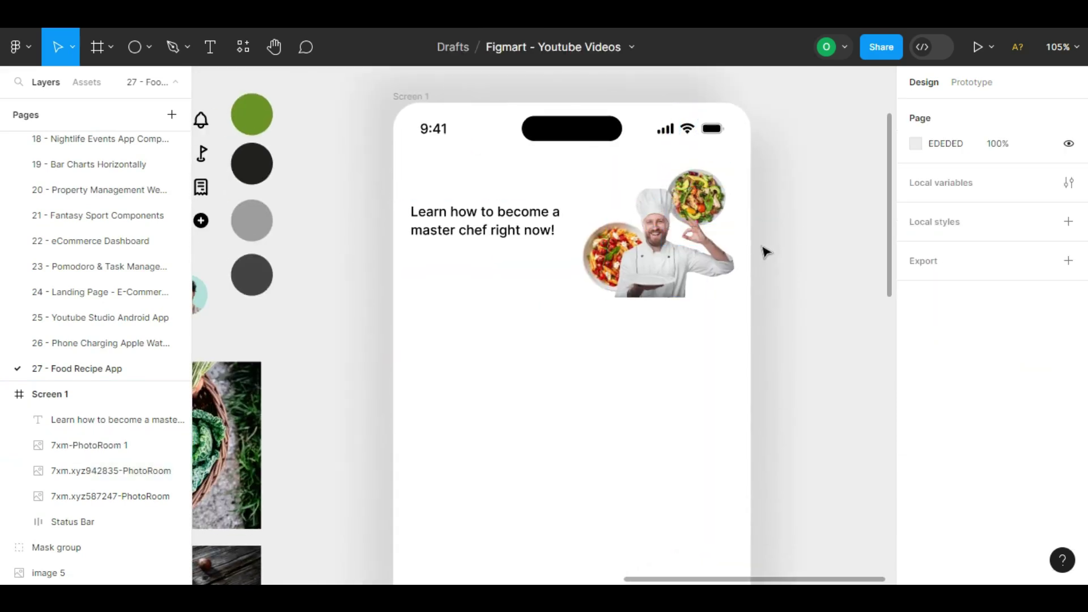
click(658, 266)
shift+click(600, 255)
shift+click(697, 196)
key(ctrl+g)
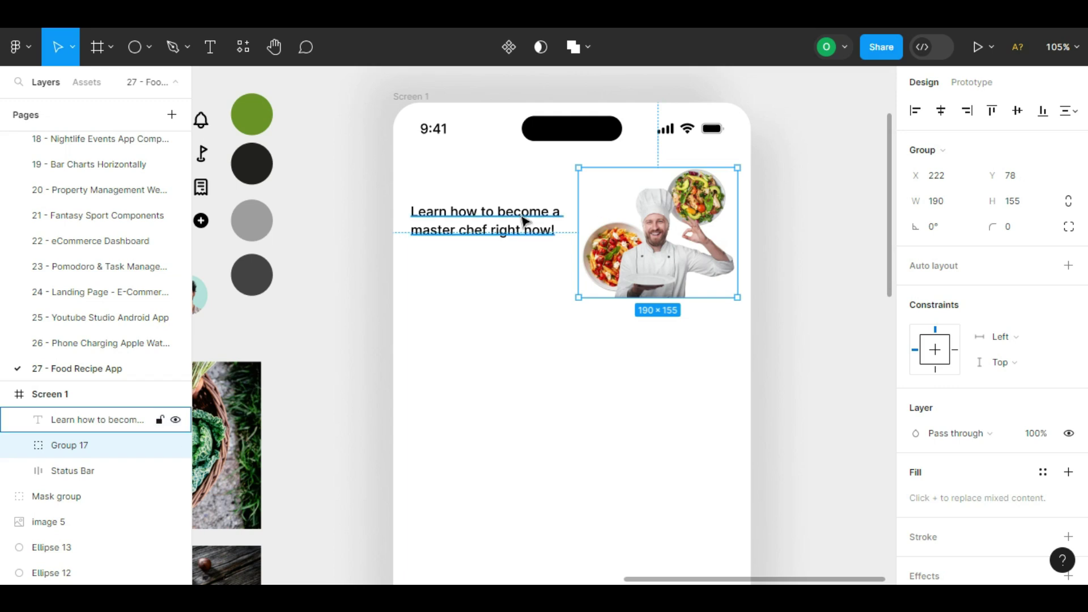
Step: Add a Read more text below the headline
key(t)
click(439, 271)
text(Read more)
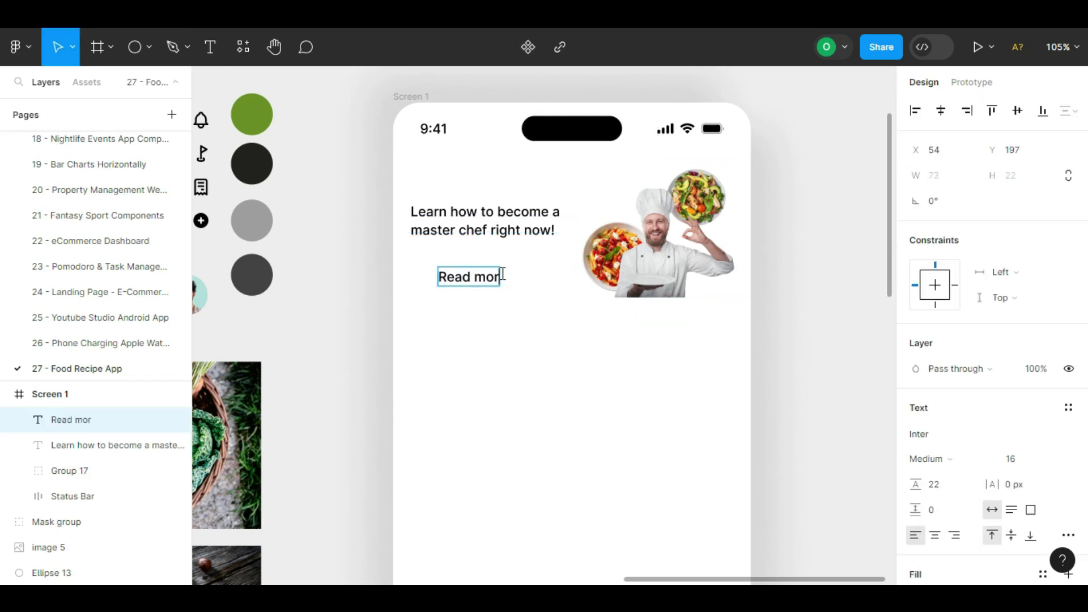
click(501, 214)
shift+click(472, 285)
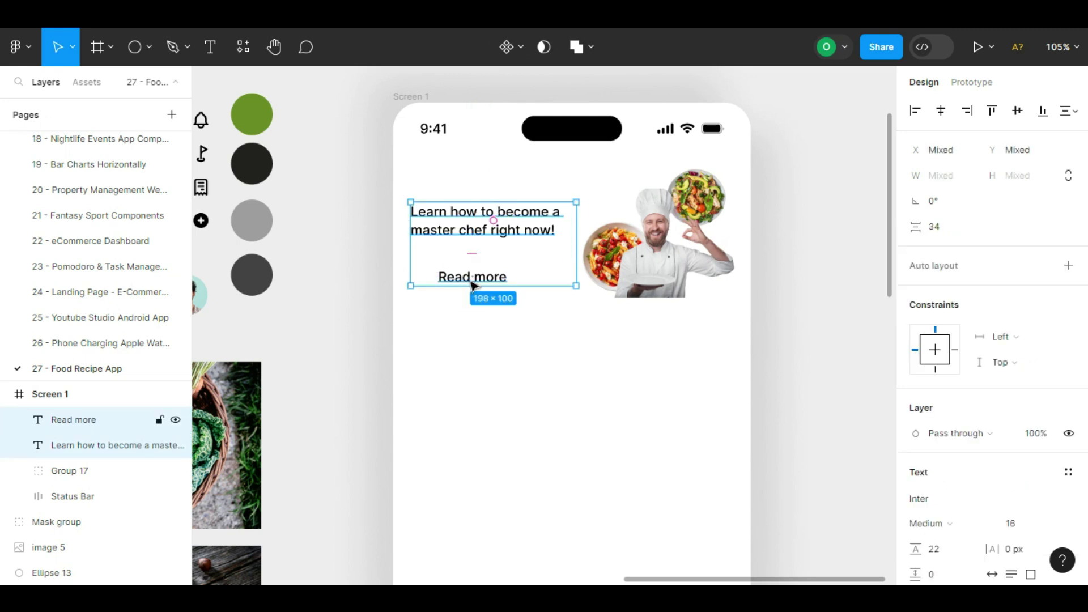
key(shift+a)
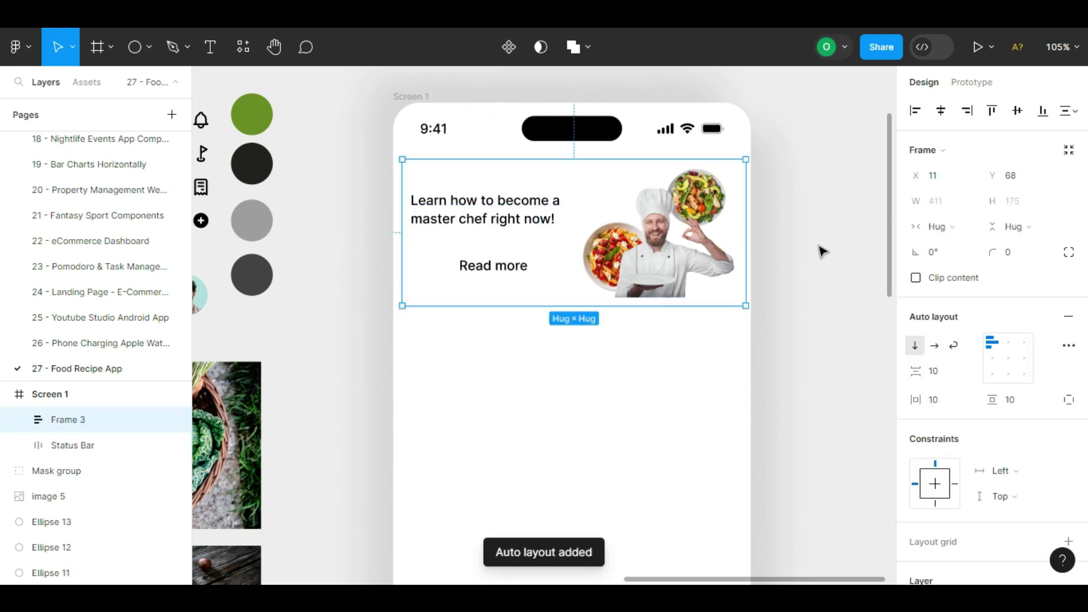
key(ctrl+z)
Step: Draw a green 6B9323 rectangle with rounded corners behind the text
click(348, 202)
click(149, 47)
click(74, 83)
mouse_move(409, 177)
mouse_down()
mouse_move(623, 281)
mouse_move(728, 306)
mouse_up()
key(i)
click(252, 114)
key([)
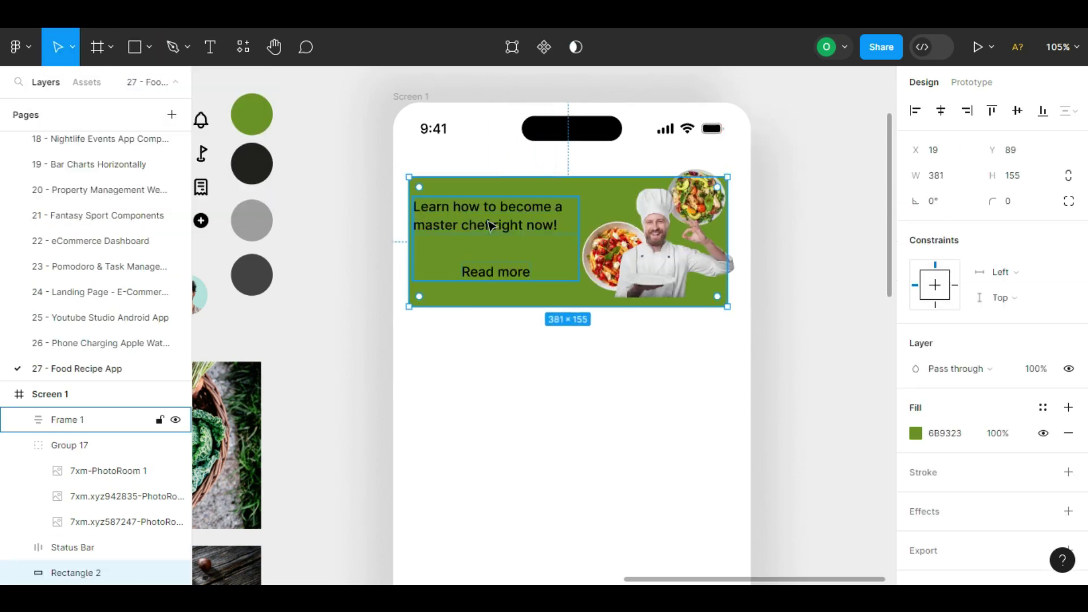
click(1011, 206)
text(20)
key(Return)
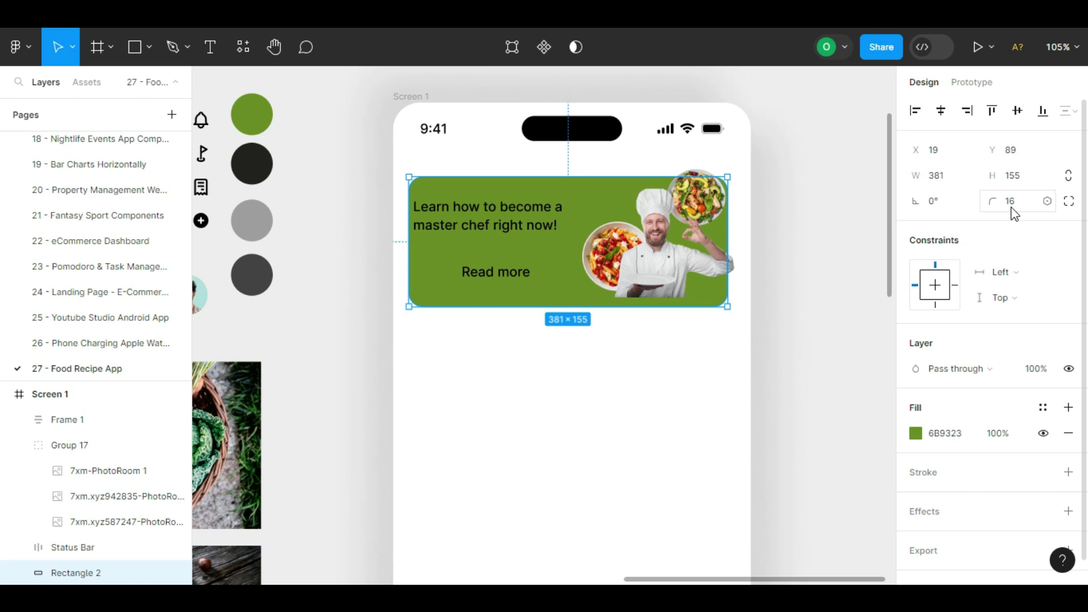
Step: Make the headline and Read more text white and shift the text block slightly right
click(527, 235)
scroll(992, 340, down, 5)
click(925, 453)
drag(748, 274, 715, 168)
click(352, 243)
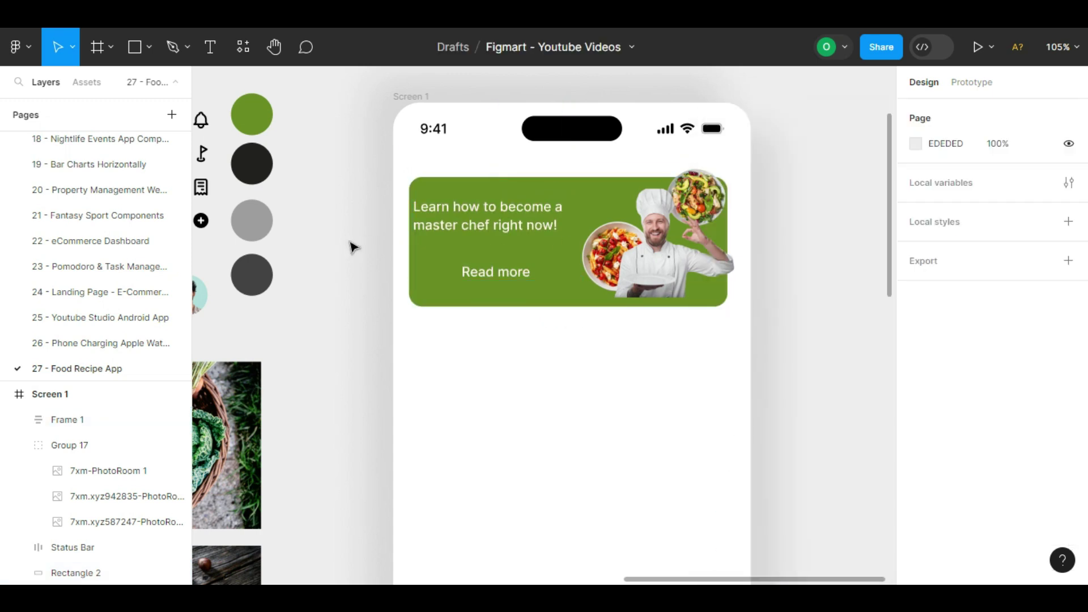
click(486, 220)
drag(486, 220, 488, 220)
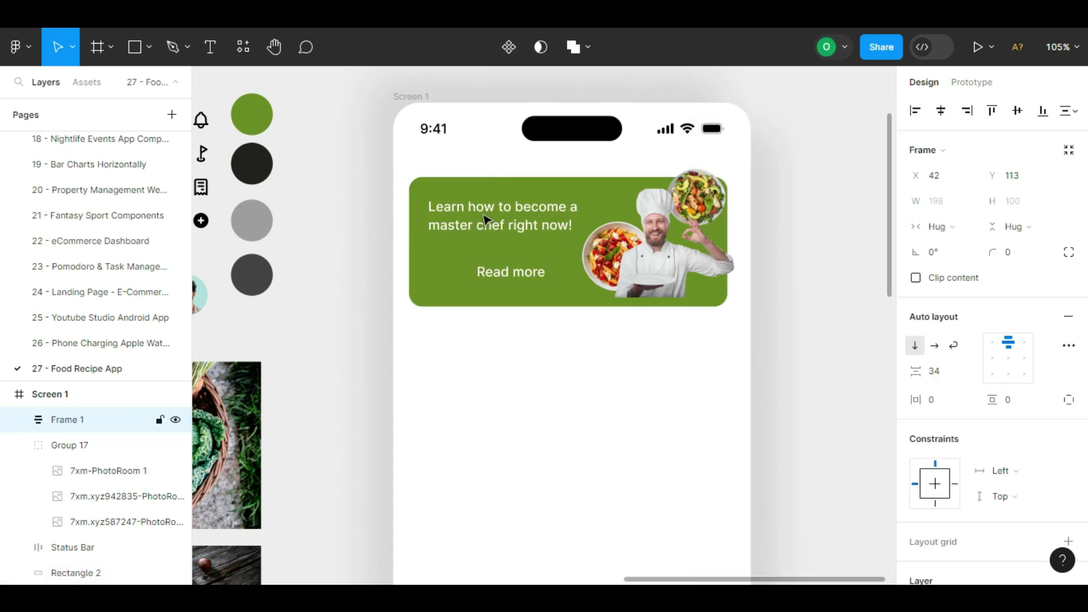
Step: Turn Read more into an auto layout button with padding 8/4, white fill and radius 20
click(503, 274)
key(shift+a)
click(944, 393)
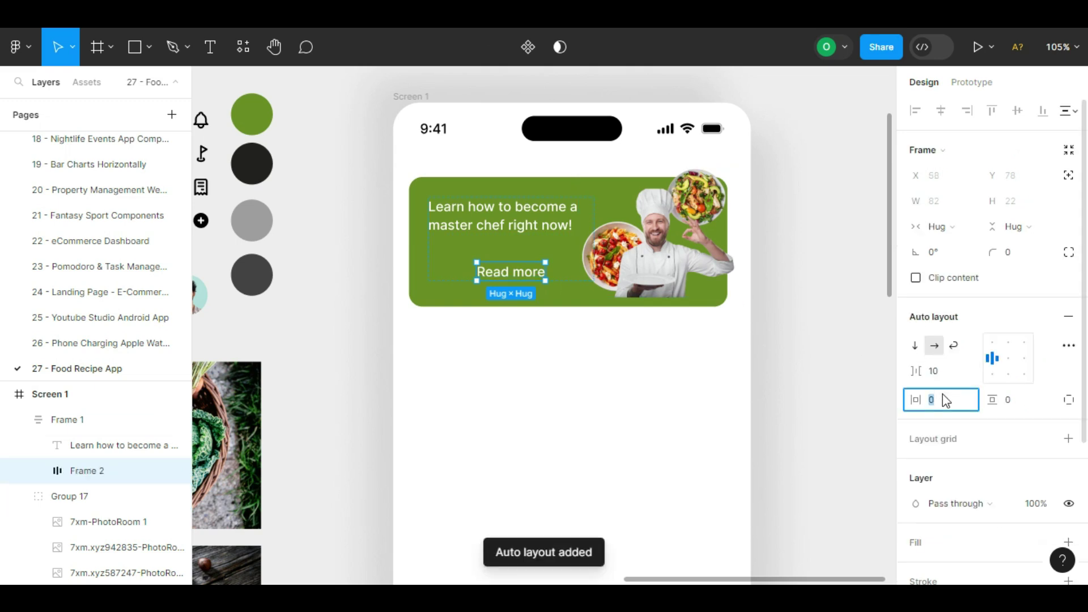
text(8)
key(Tab)
text(4)
key(Return)
scroll(957, 422, down, 5)
click(1069, 343)
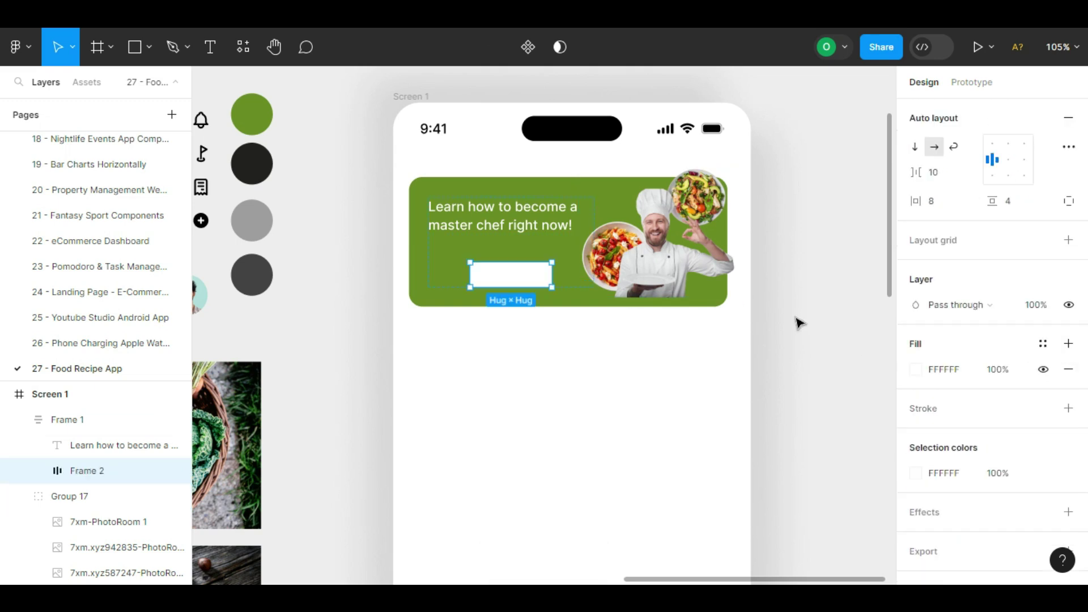
scroll(1020, 256, up, 5)
click(1020, 256)
text(20)
key(Return)
Step: Colour the Read more text with the banner green and left-align the text block
double_click(517, 275)
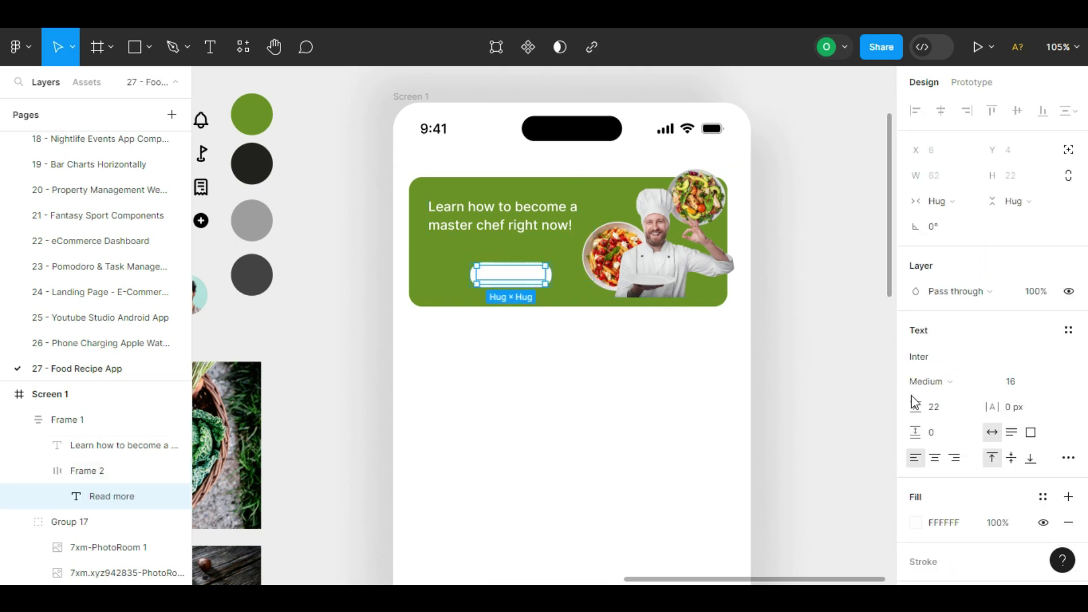
click(916, 408)
click(727, 395)
click(580, 270)
click(377, 316)
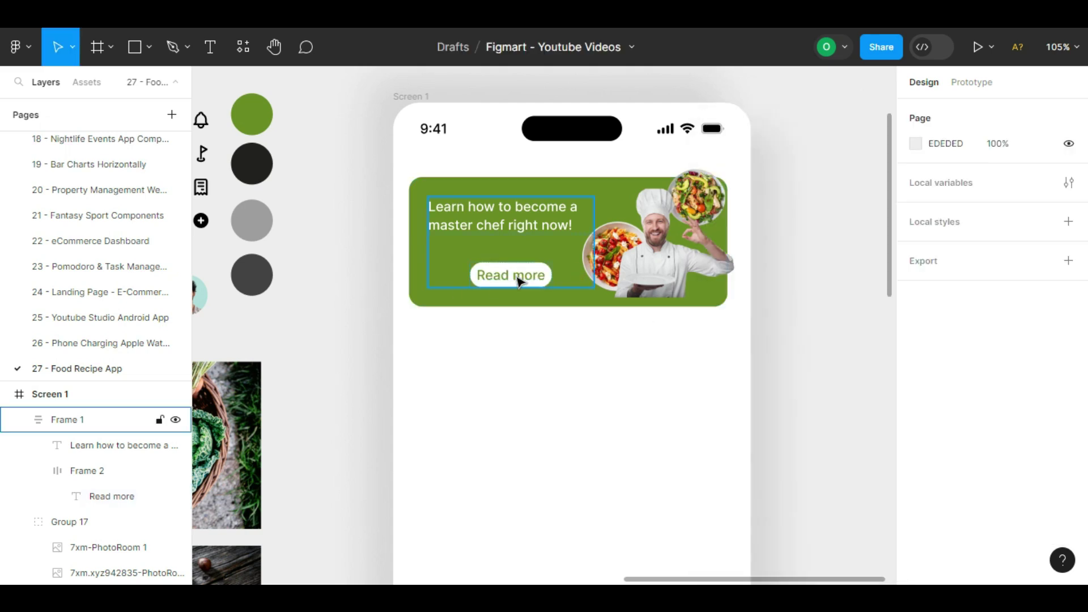
click(518, 279)
key(Escape)
click(468, 270)
click(990, 342)
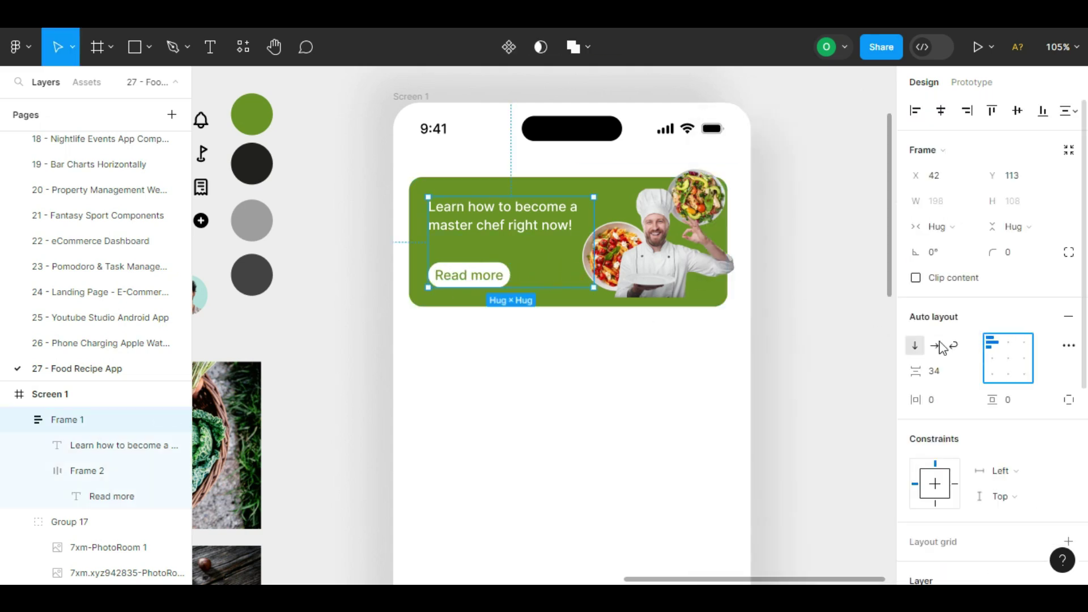
double_click(484, 277)
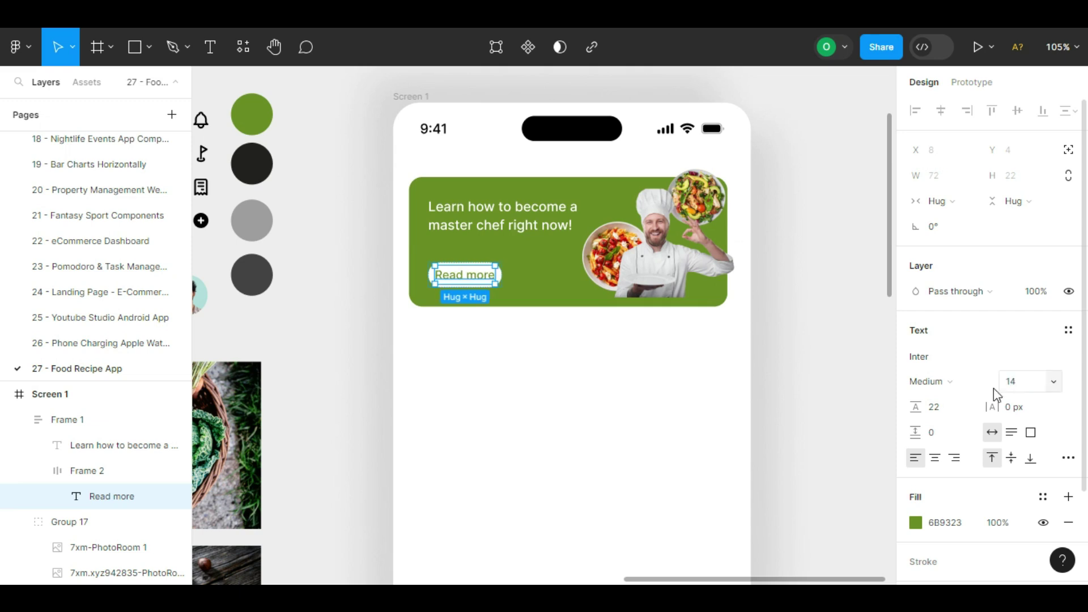
click(817, 326)
double_click(462, 281)
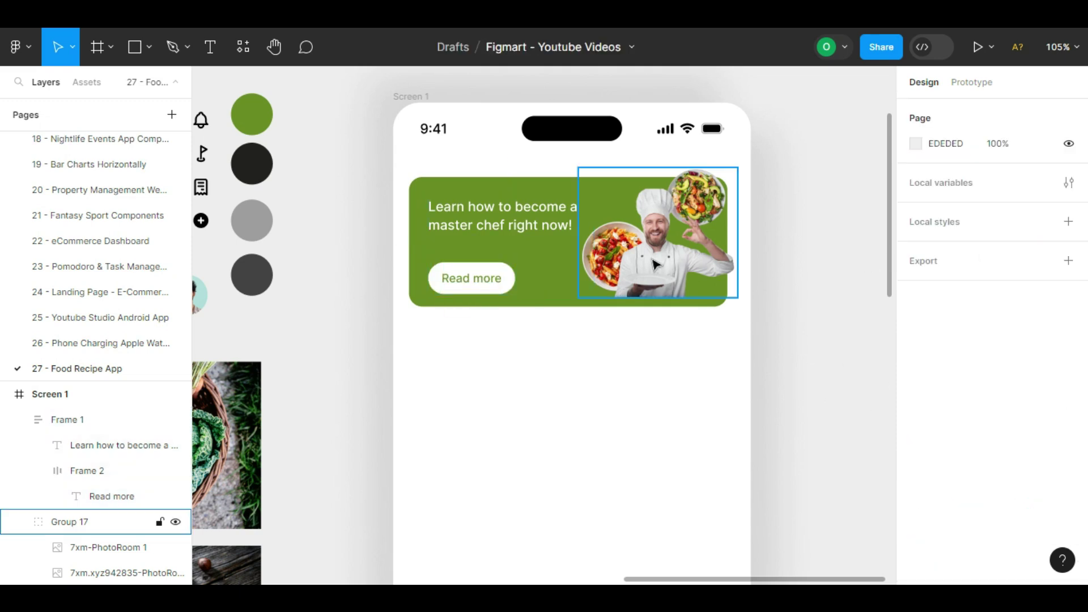
Step: Nudge the chef image group down and left, then duplicate the green banner rectangle
click(85, 521)
key(shift+Down)
key(shift+Down)
key(Down)
key(Left)
key(Left)
key(Left)
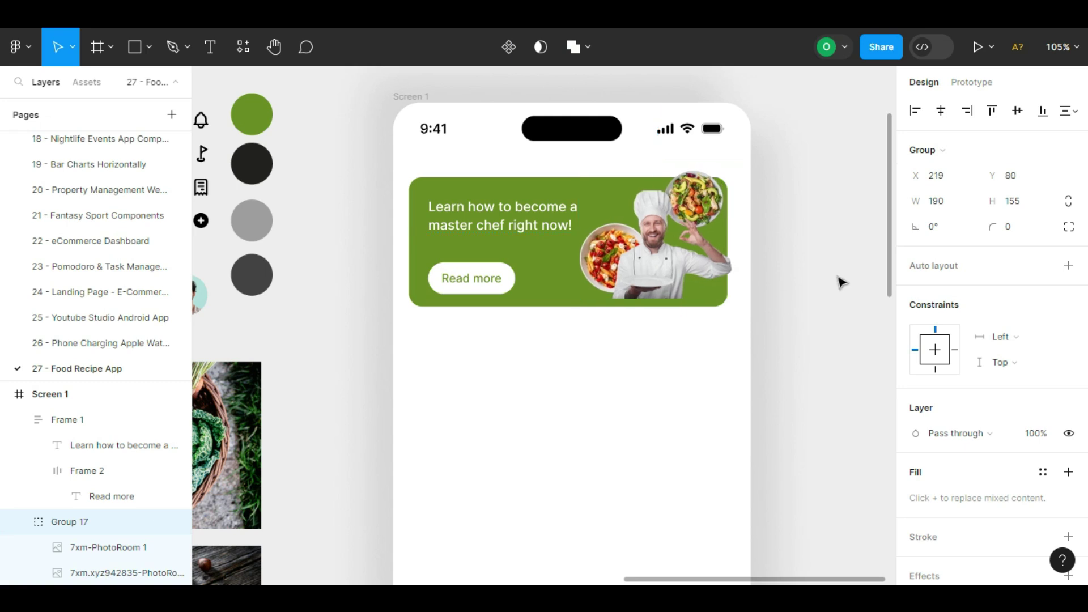
key(shift+Down)
key(Left)
key(Left)
key(Left)
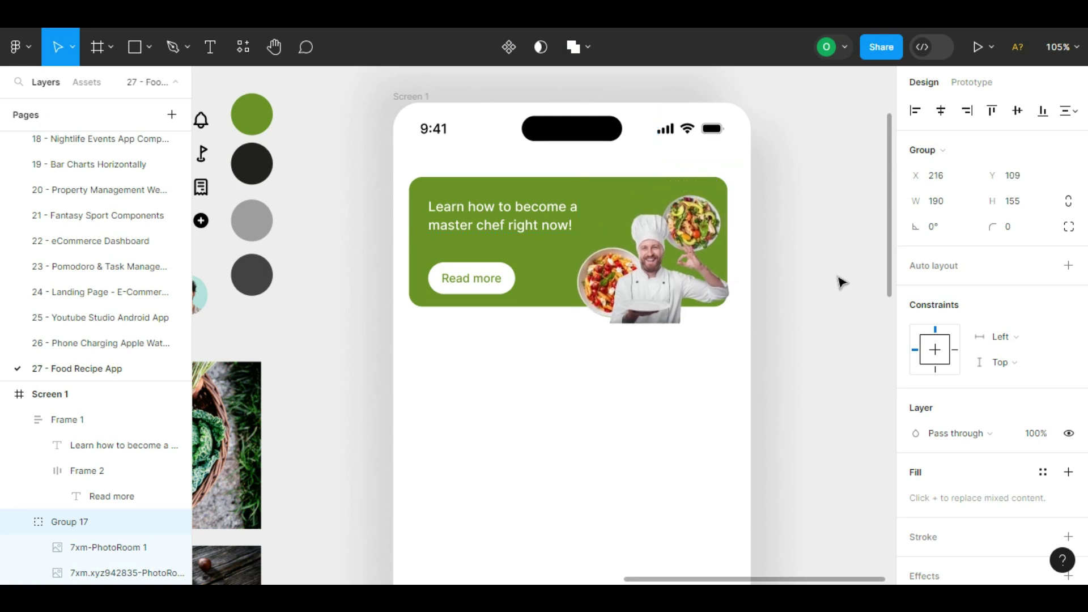
key(Left)
key(Left)
key(Left)
key(Down)
key(Down)
key(Down)
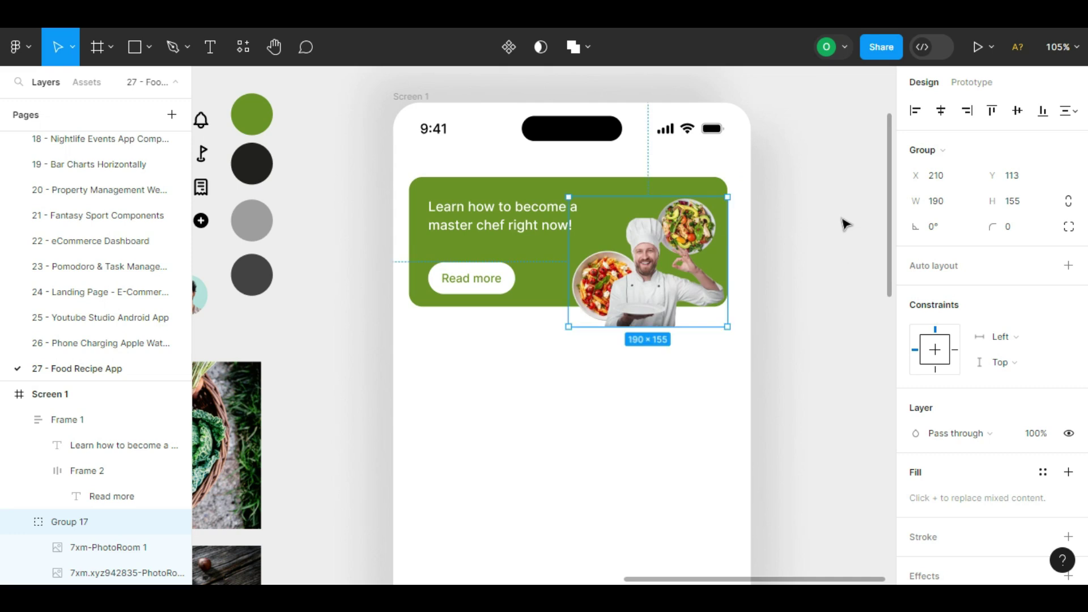
click(641, 190)
key(ctrl+d)
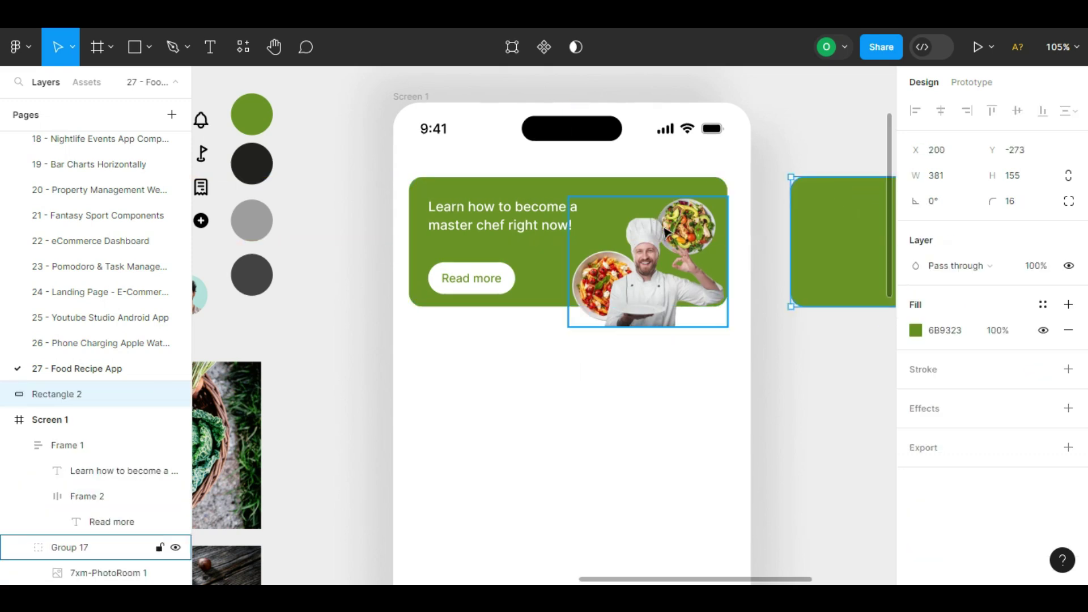
Step: Mask the chef images to the green rectangle, put the green copy behind, and shift the card left
shift+click(650, 190)
click(545, 47)
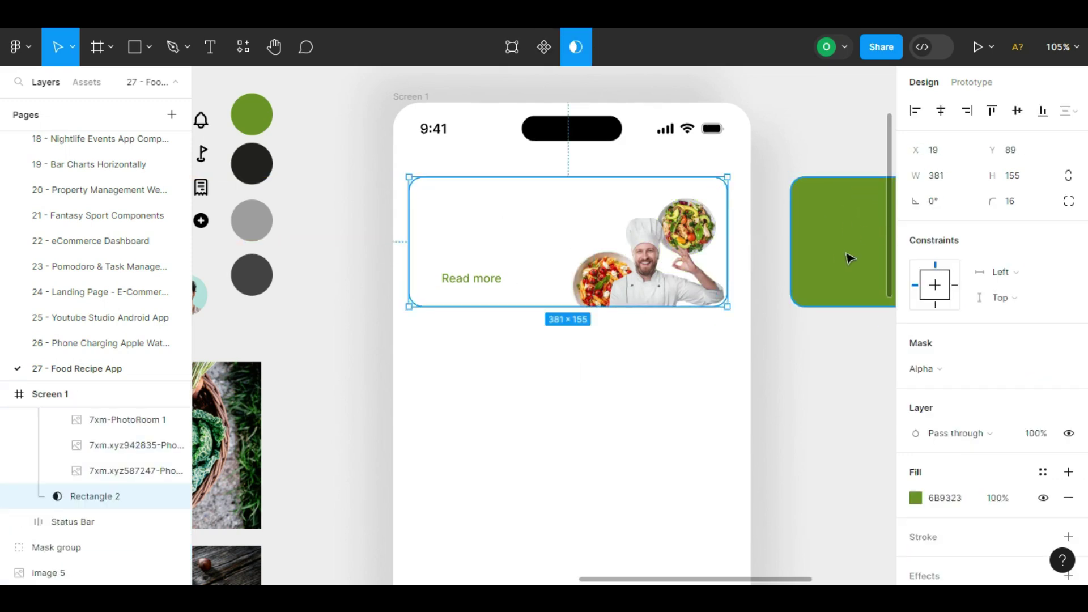
drag(849, 258, 530, 258)
key(ctrl+shift+bracketleft)
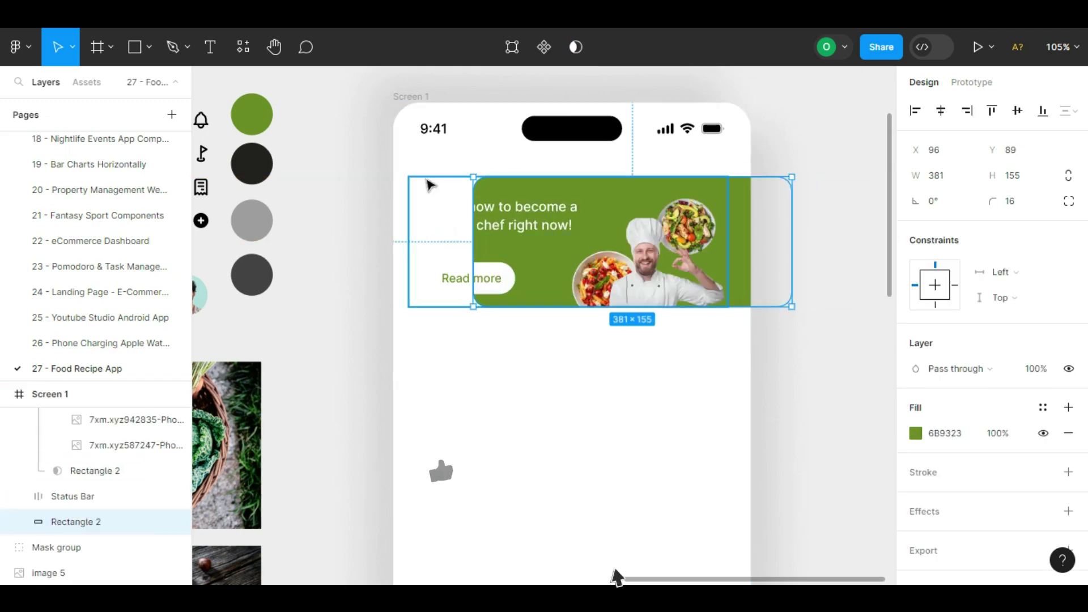
click(941, 111)
drag(615, 226, 590, 227)
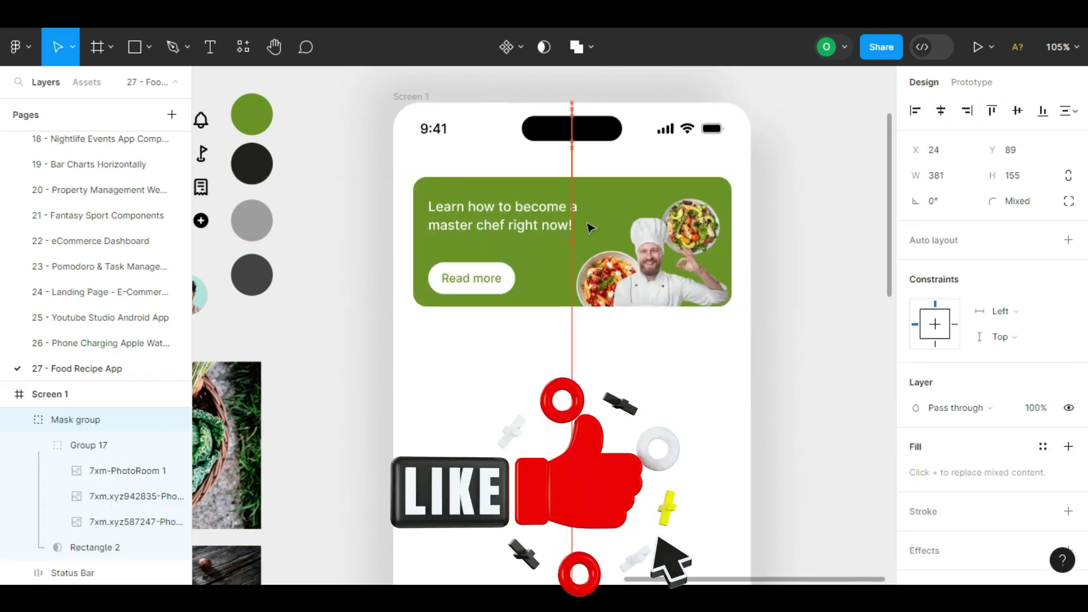
Step: Enlarge the chef image to 196×164 and shift it right within the banner
double_click(681, 187)
click(669, 255)
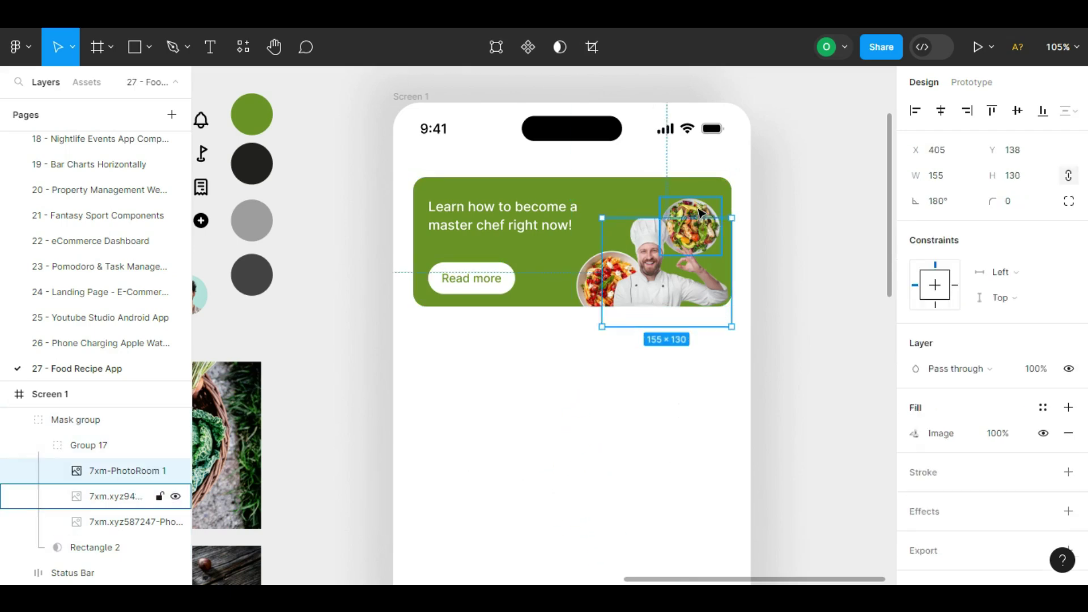
click(701, 214)
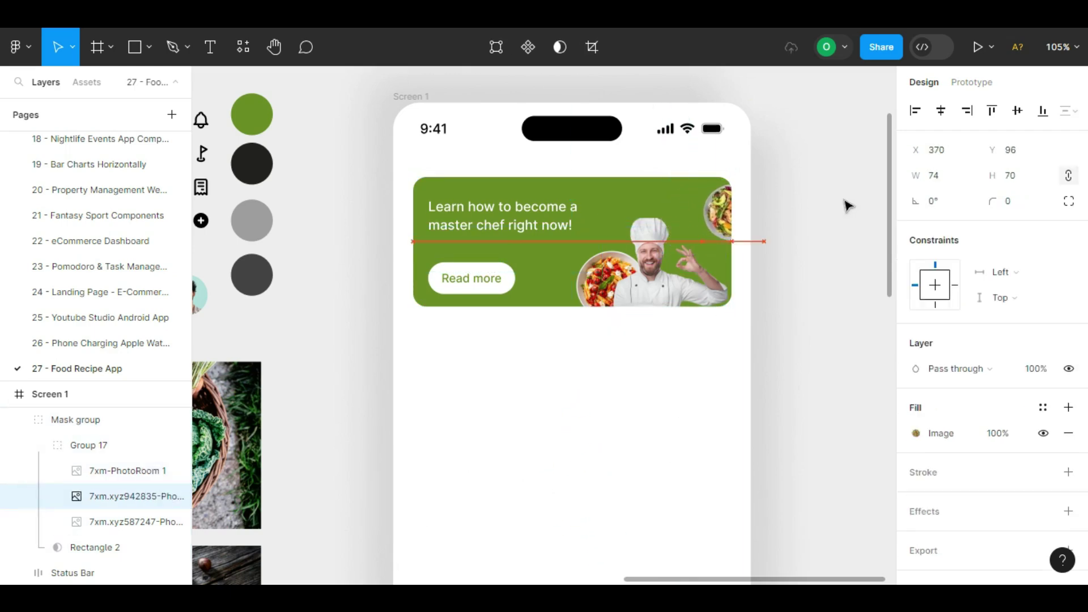
click(662, 290)
drag(601, 215, 568, 191)
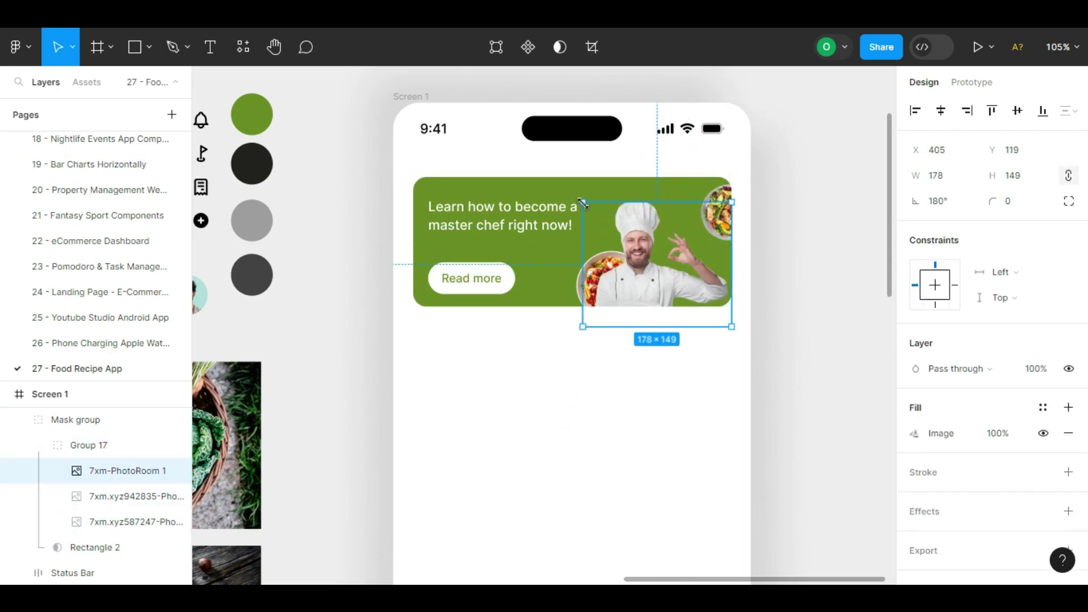
click(810, 285)
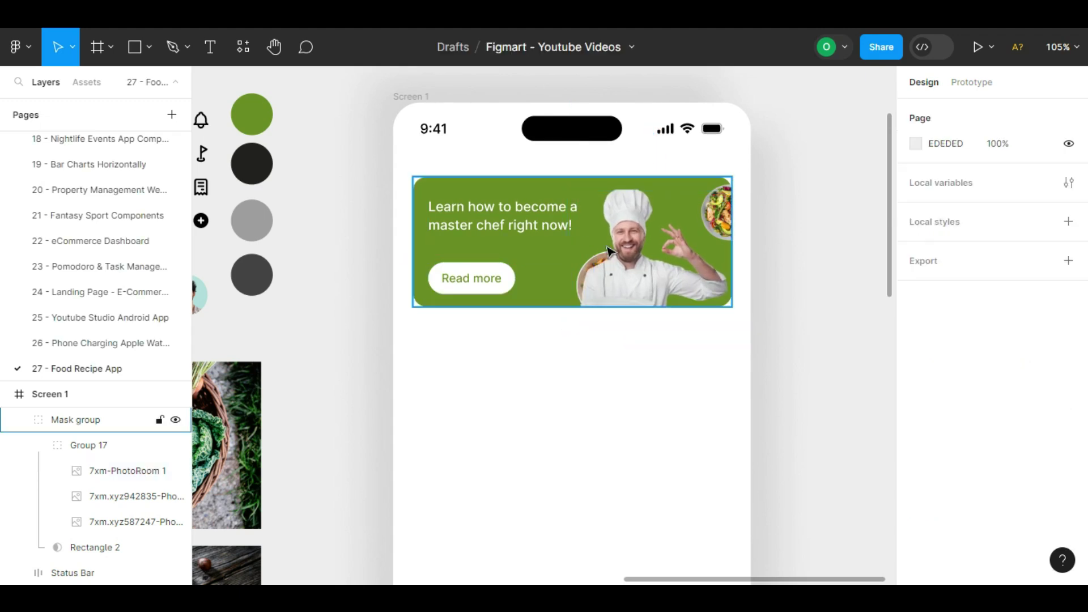
double_click(652, 255)
drag(652, 255, 698, 255)
Step: Place the pasta bowl at the banner's lower edge and nudge the chef image left
click(591, 282)
drag(591, 282, 595, 284)
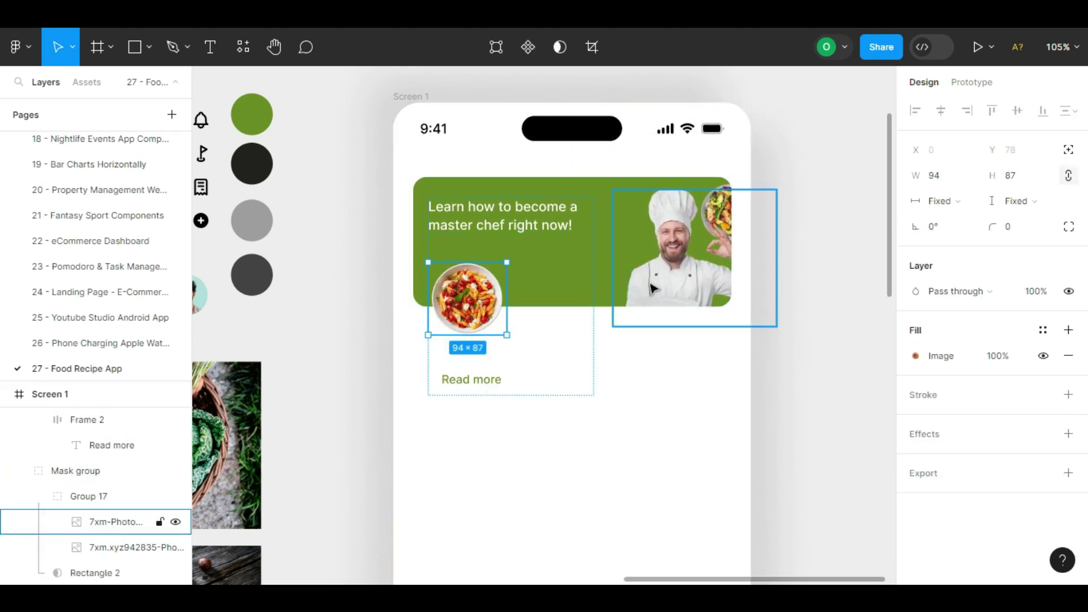
click(657, 295)
click(598, 306)
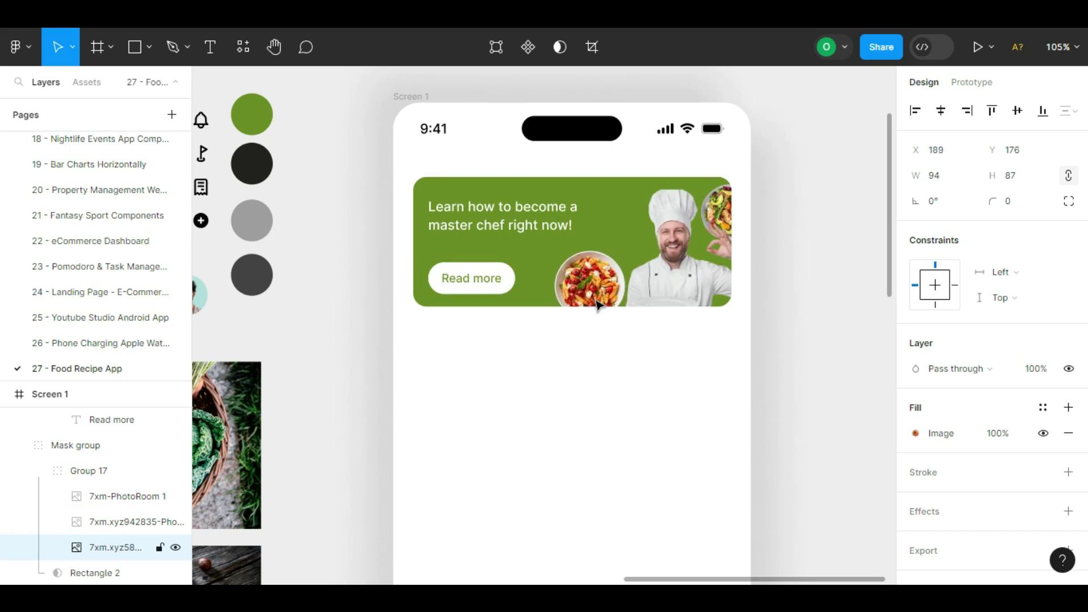
drag(598, 306, 600, 307)
click(670, 287)
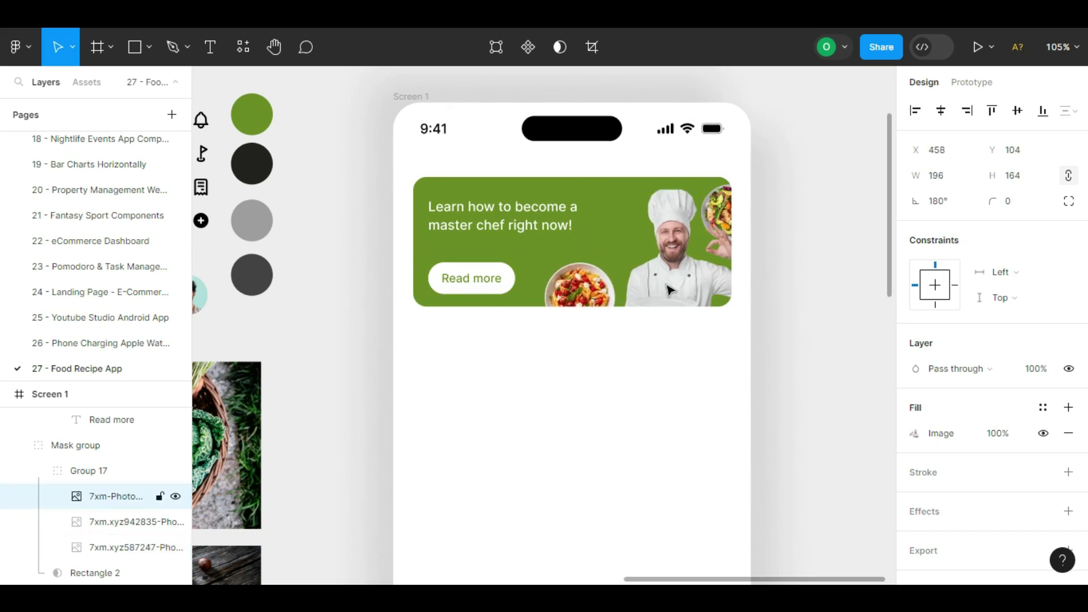
key(shift+Left)
key(shift+Left)
key(shift+Left)
key(shift+Left)
key(shift+Left)
key(shift+Left)
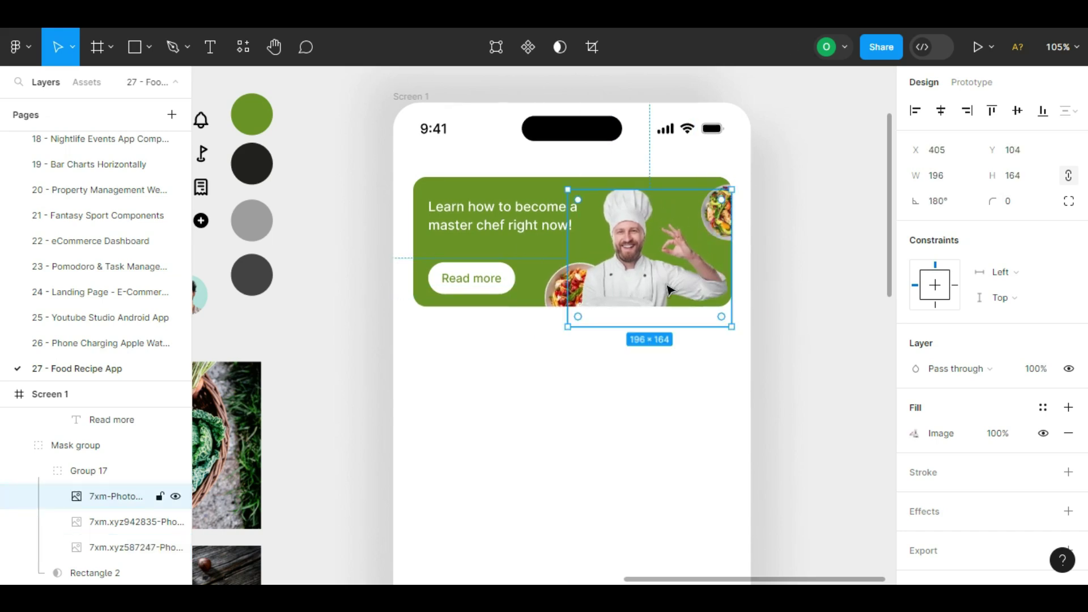
click(789, 188)
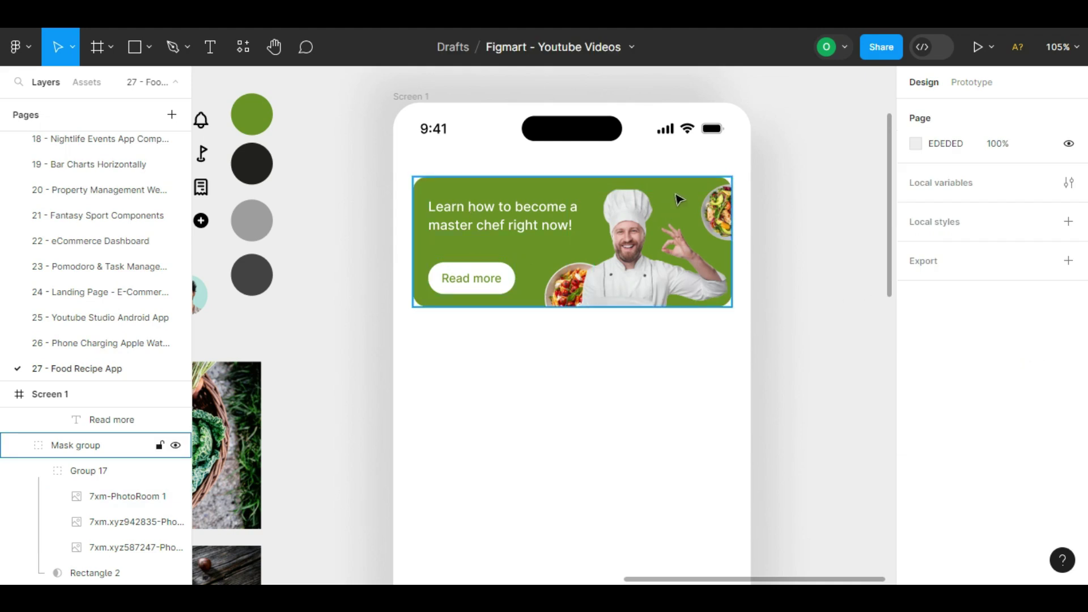
Step: Group the masked banner with its text block and move the group lower
click(737, 252)
key(Escape)
click(697, 242)
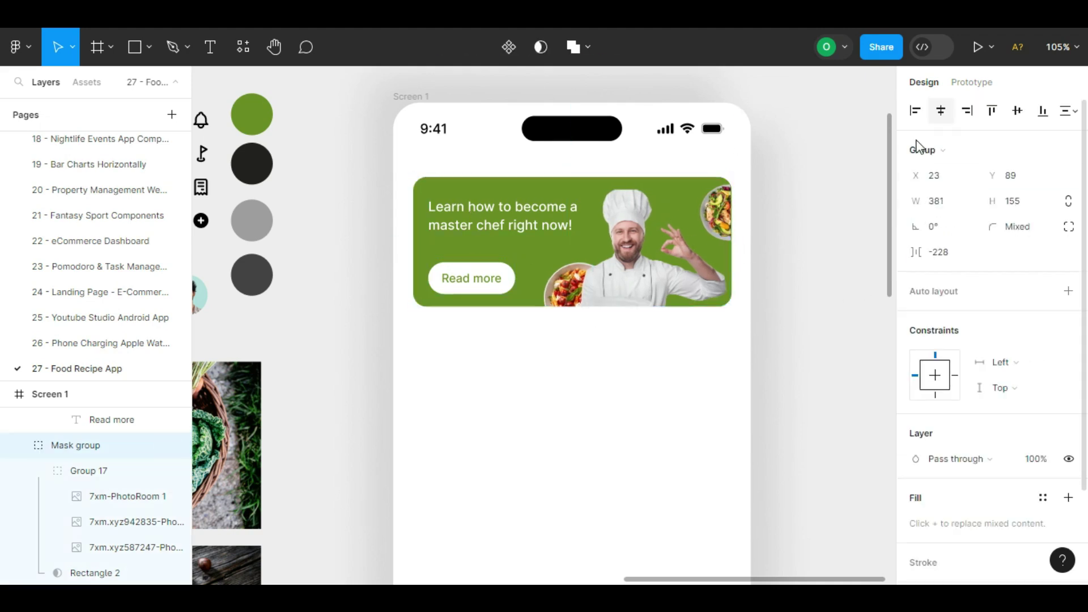
key(ctrl+a)
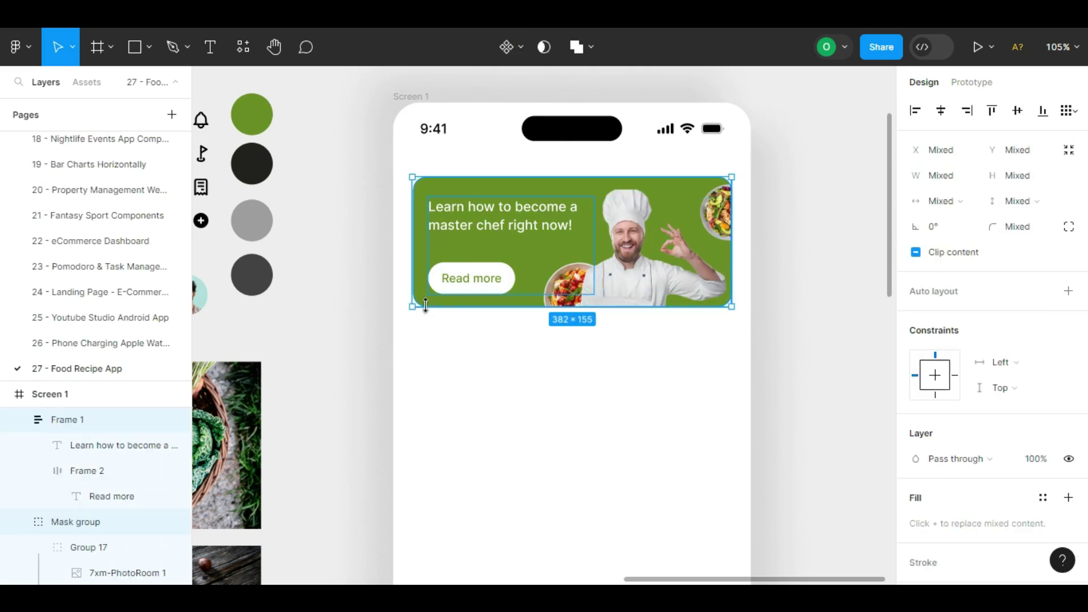
key(ctrl+g)
drag(571, 253, 571, 269)
Step: Add a bold 'Cookmart' title above the banner
click(463, 171)
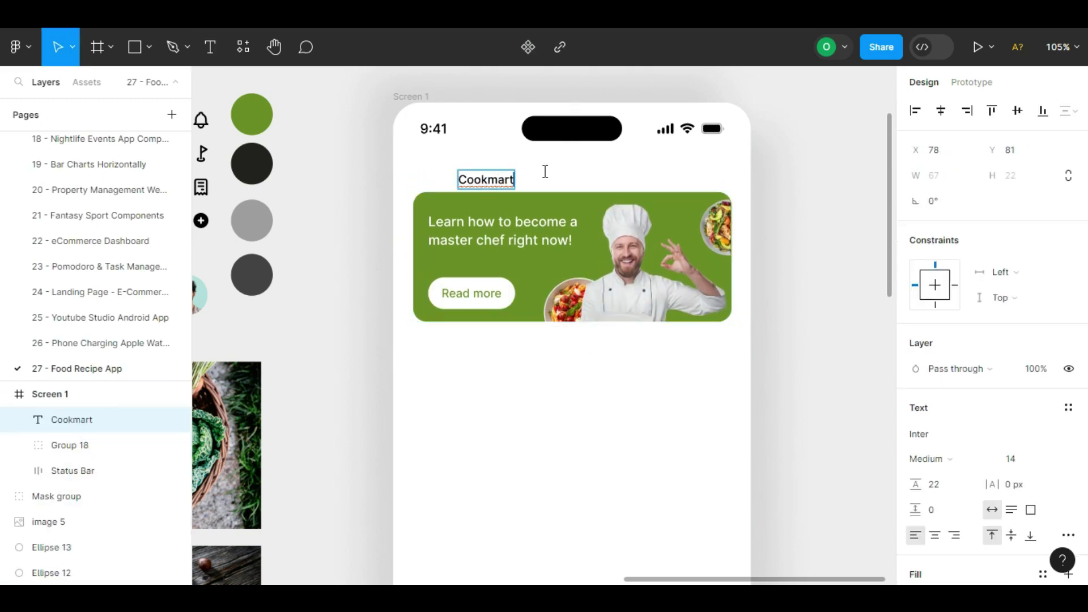
drag(493, 182, 482, 171)
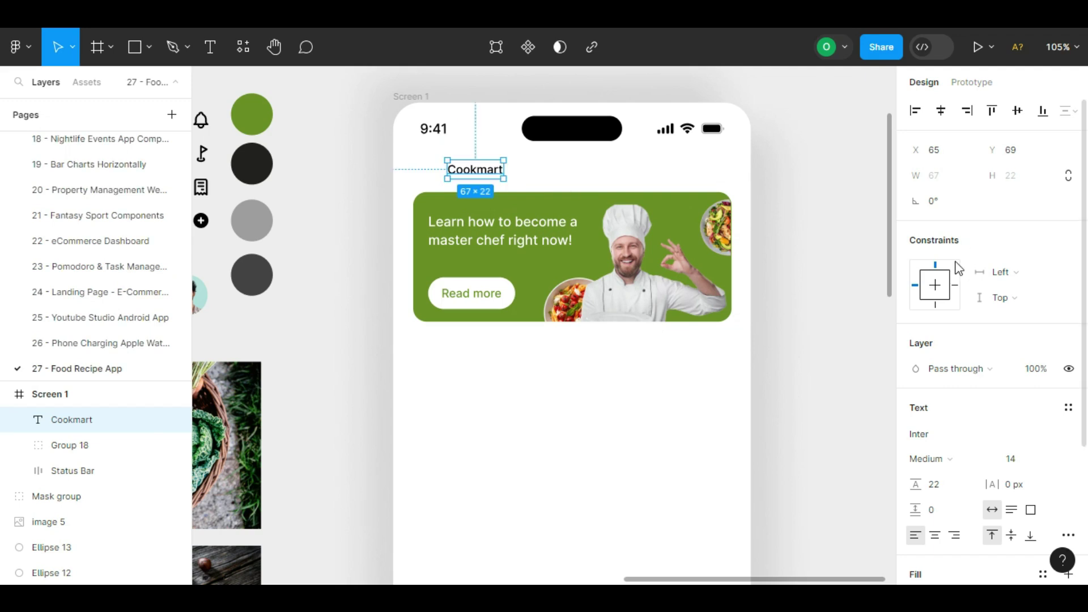
click(947, 459)
click(949, 309)
Step: Place the list icon beside the Cookmart title and colour it 6B8E23
click(335, 187)
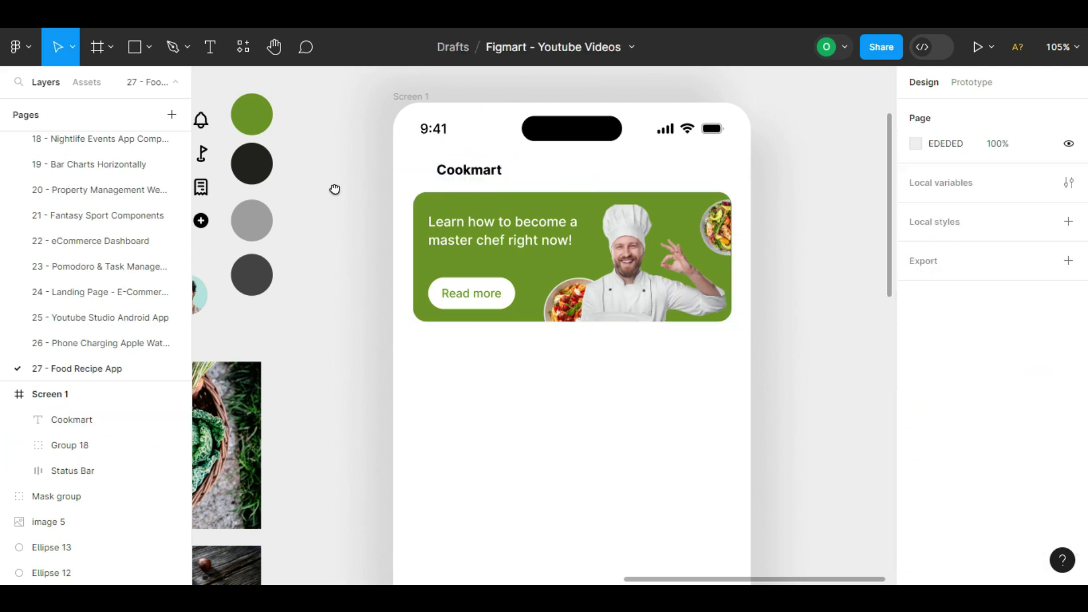
scroll(335, 187, left, 3)
drag(356, 196, 583, 183)
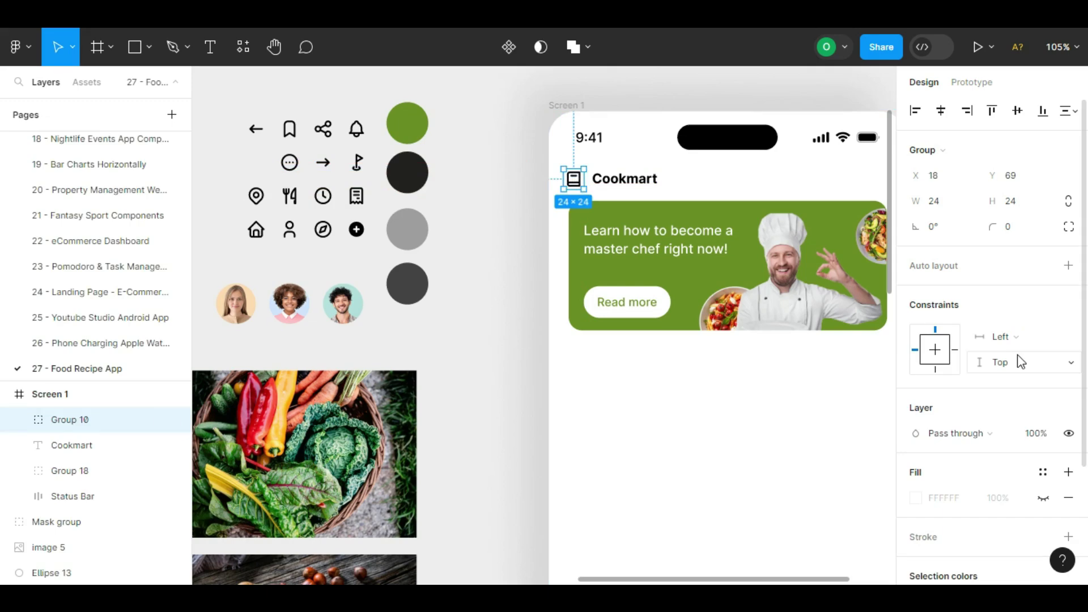
scroll(1021, 359, down, 3)
click(917, 447)
click(791, 431)
text(6B8E23)
key(Return)
click(750, 198)
Step: Wrap the icon and Cookmart title in an auto-layout row with an 8 px gap
scroll(750, 197, right, 3)
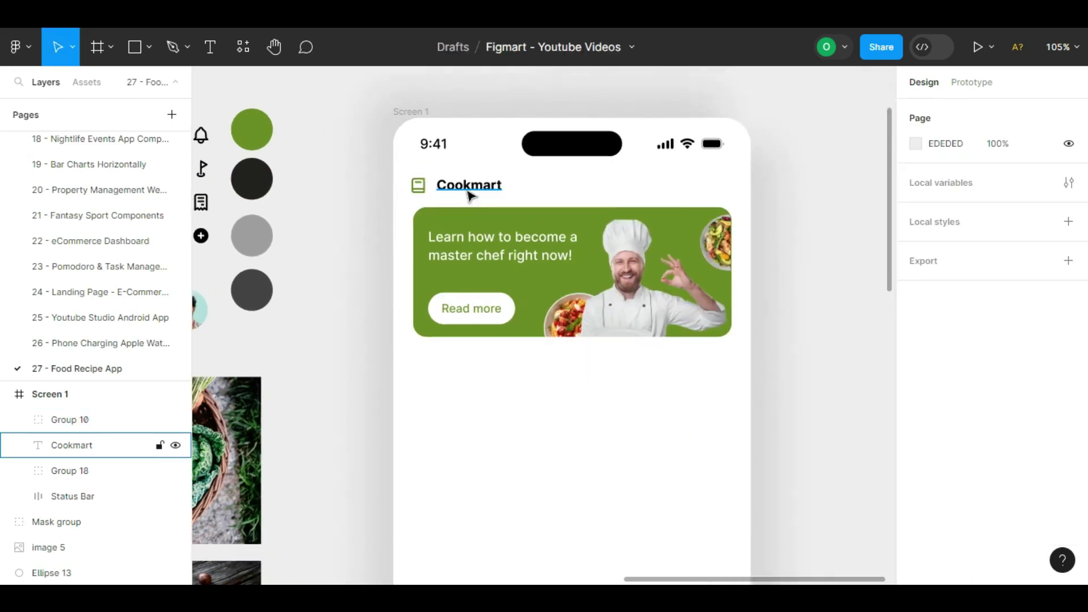
click(469, 185)
shift+click(418, 185)
key(shift+a)
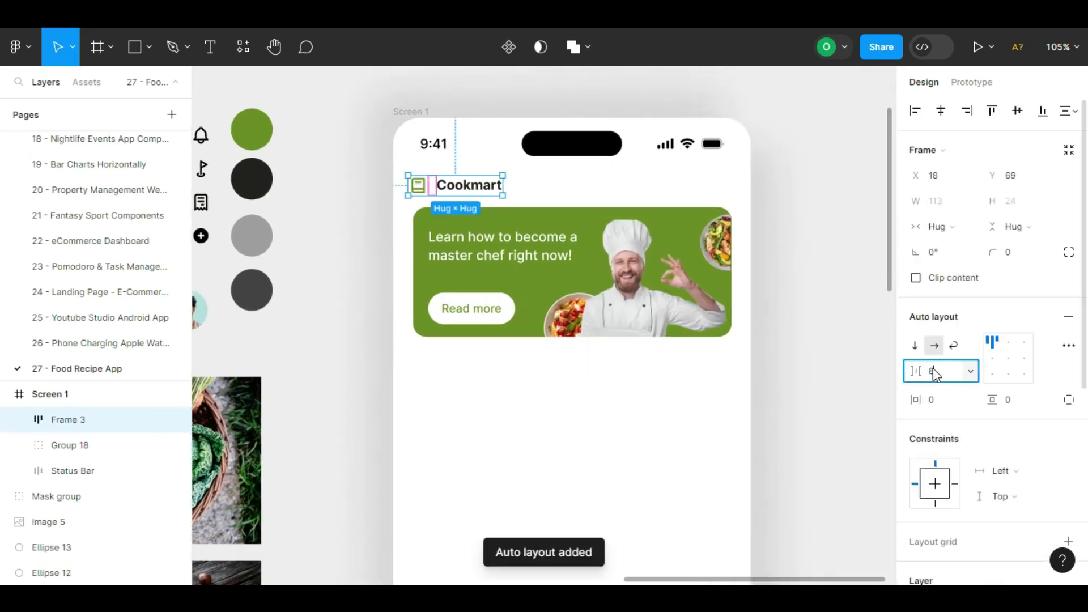
key(Return)
Step: Place the bell and receipt icons side by side at the header's right
click(838, 291)
scroll(348, 221, left, 1)
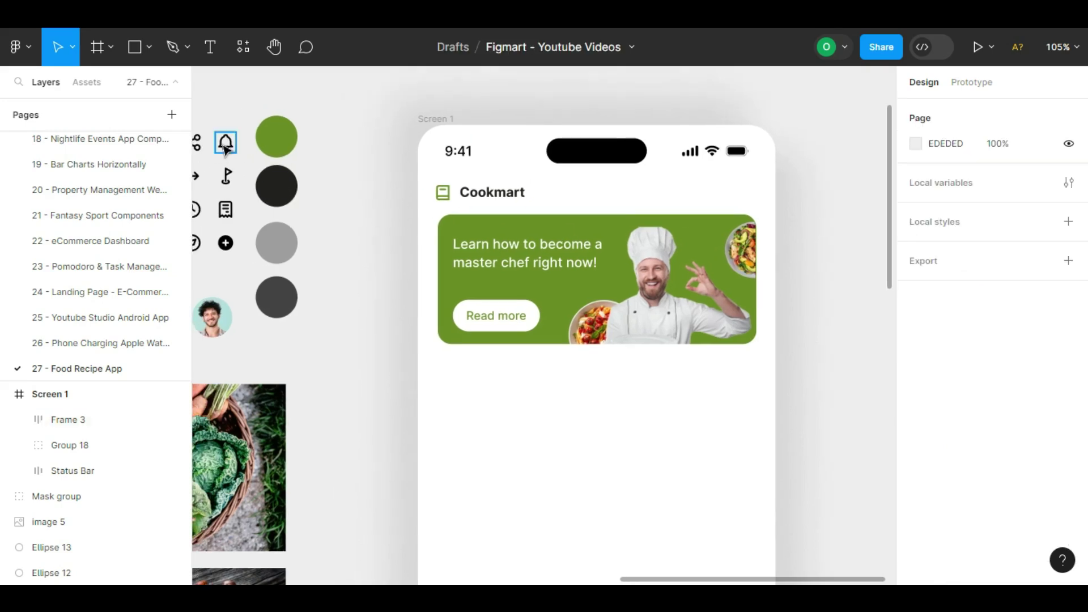
drag(222, 141, 721, 189)
scroll(373, 209, left, 2)
drag(282, 211, 805, 190)
scroll(801, 216, right, 2)
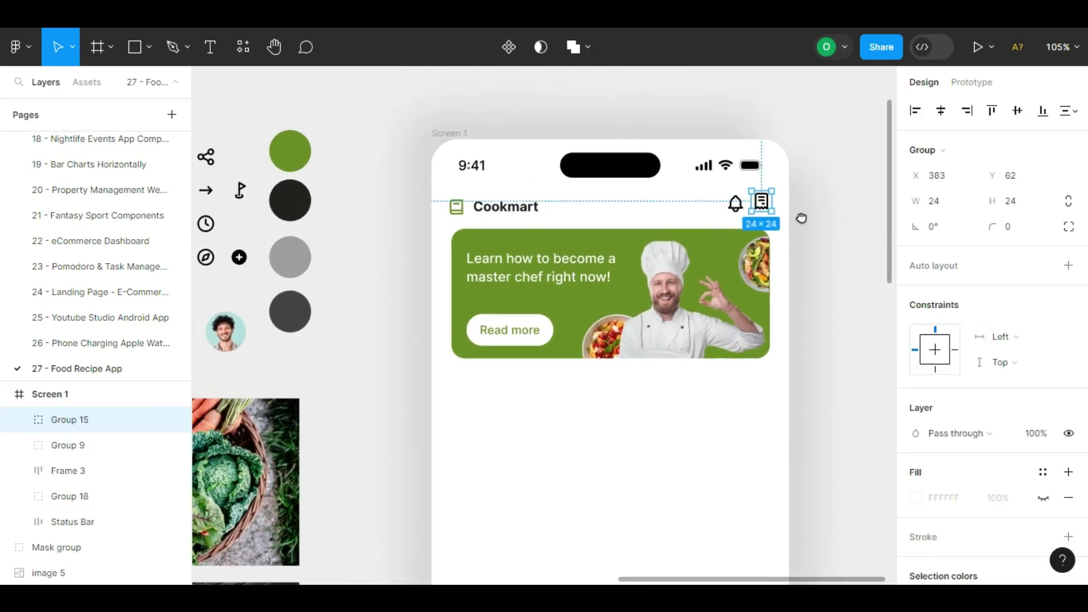
Step: Wrap the two icons in auto layout, then combine both rows into one header row
shift+click(734, 202)
key(shift+a)
click(932, 371)
shift+click(68, 445)
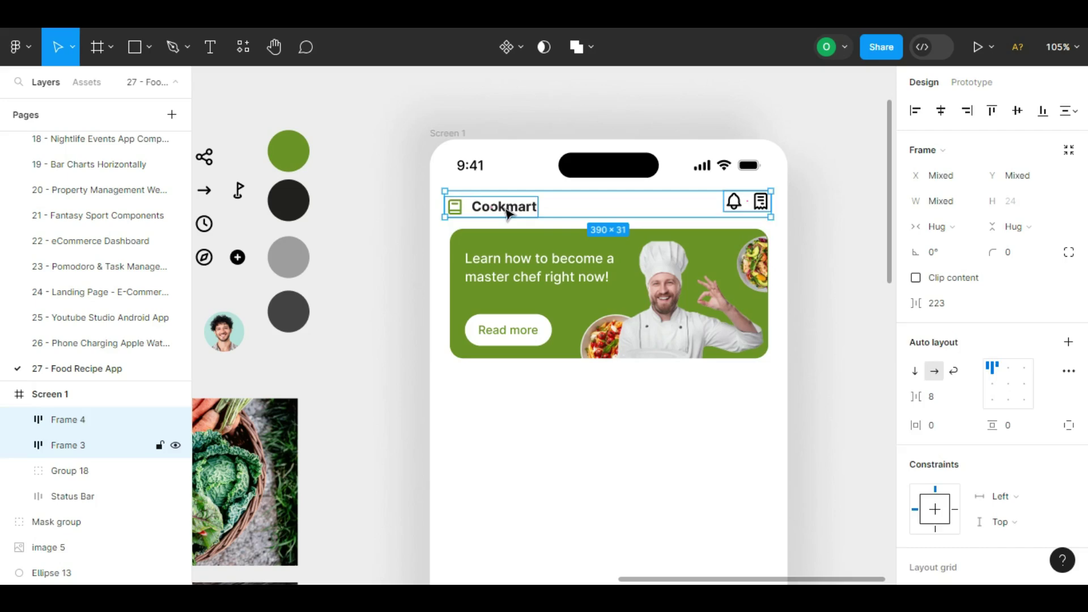
key(shift+a)
click(846, 233)
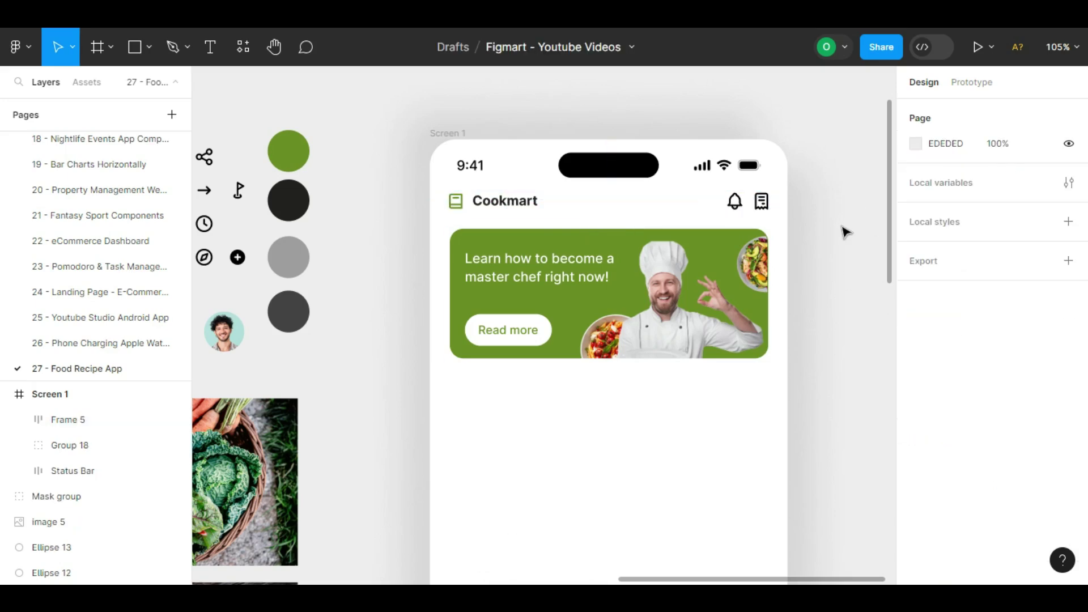
Step: Give the banner group a drop shadow with blur 25 and colour 6B9323 at 100%
click(68, 445)
click(1068, 486)
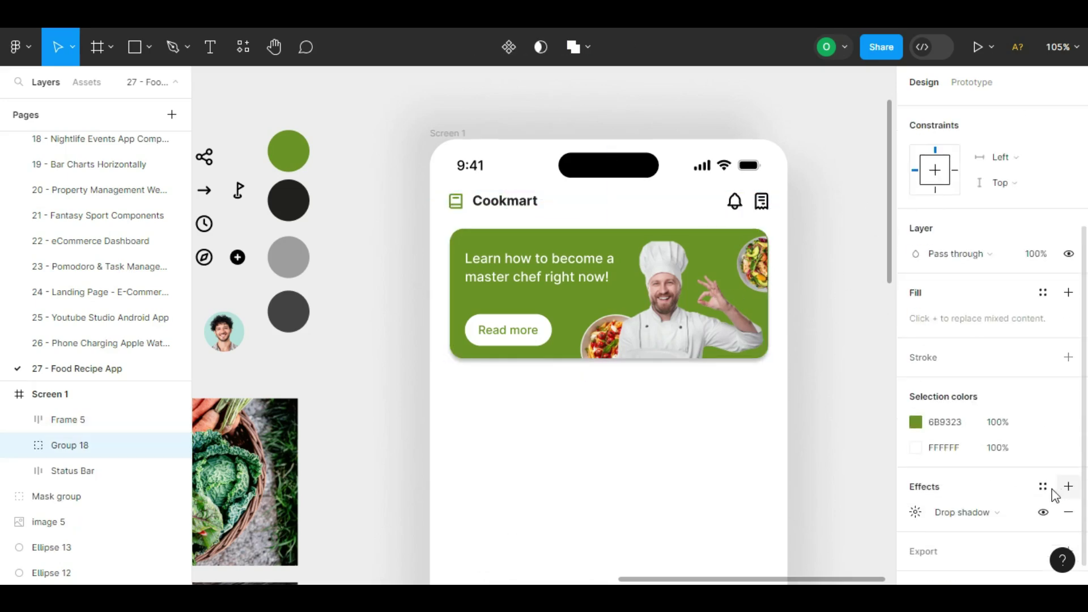
click(915, 512)
click(852, 472)
key(Up)
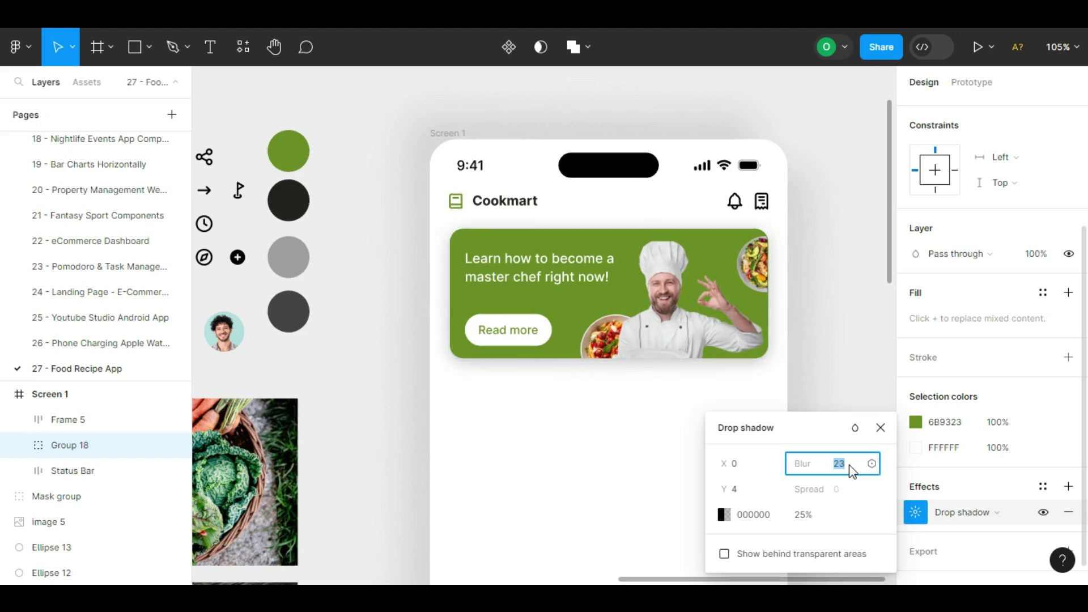
click(724, 514)
click(537, 395)
click(720, 238)
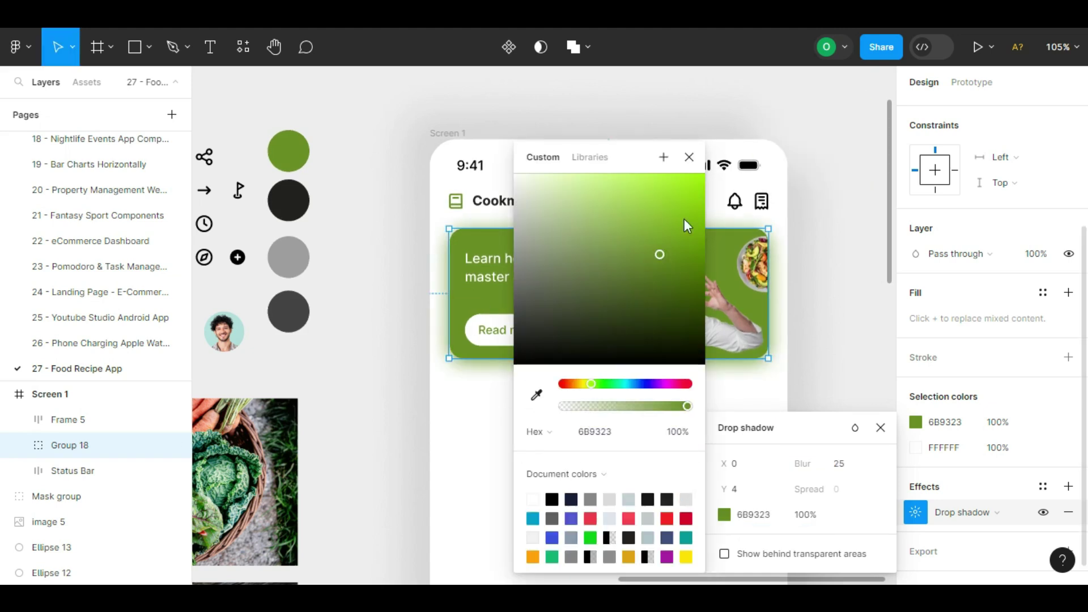
key(Escape)
click(853, 364)
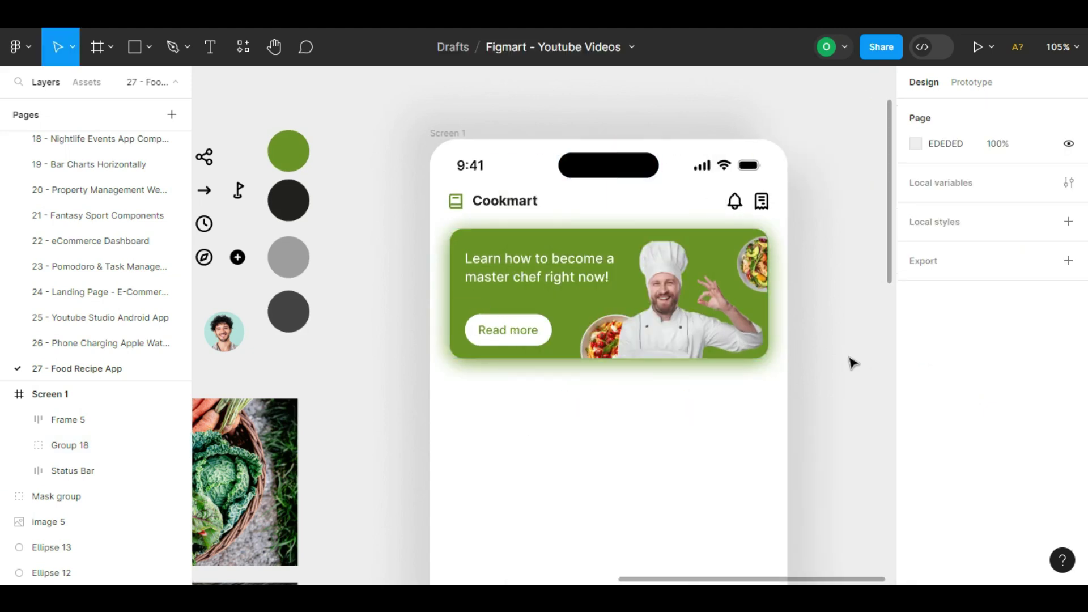
Step: Adjust the banner headline's line spacing and check the text frame and chef image group
click(548, 275)
double_click(549, 275)
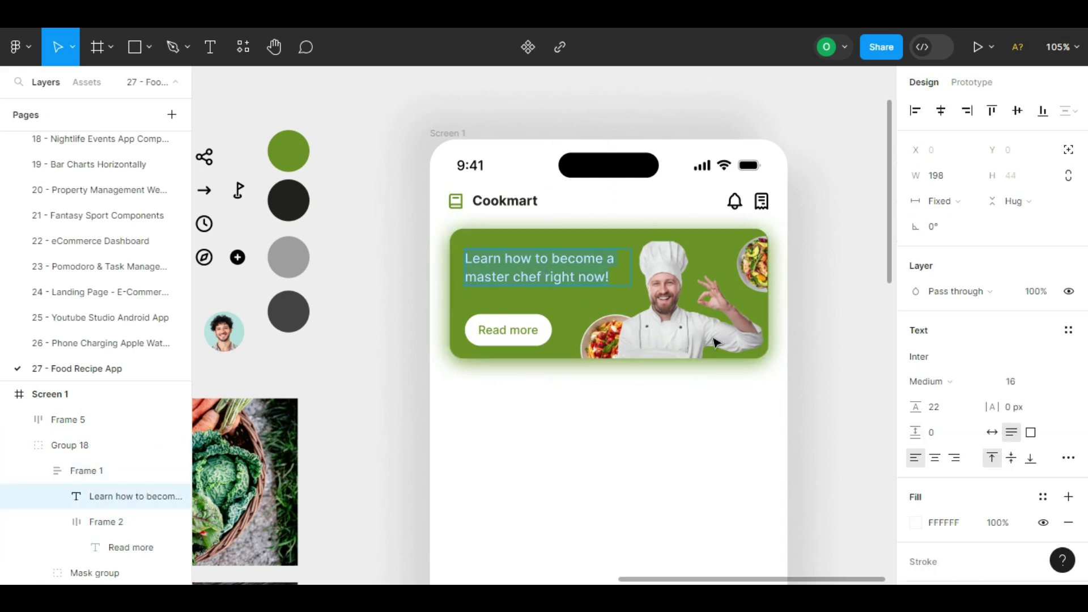
key(Escape)
click(562, 310)
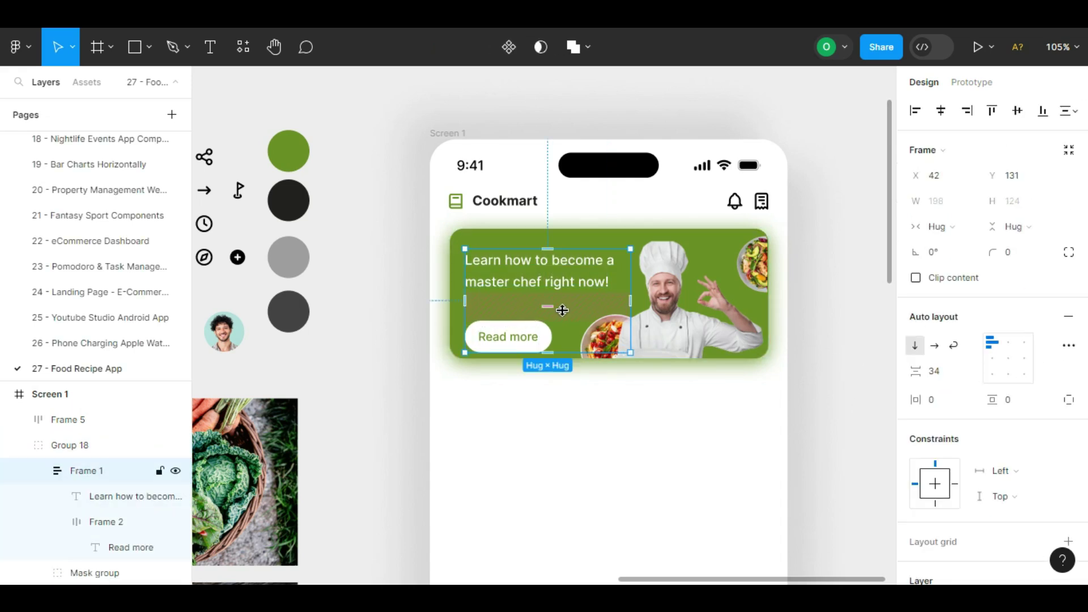
click(843, 343)
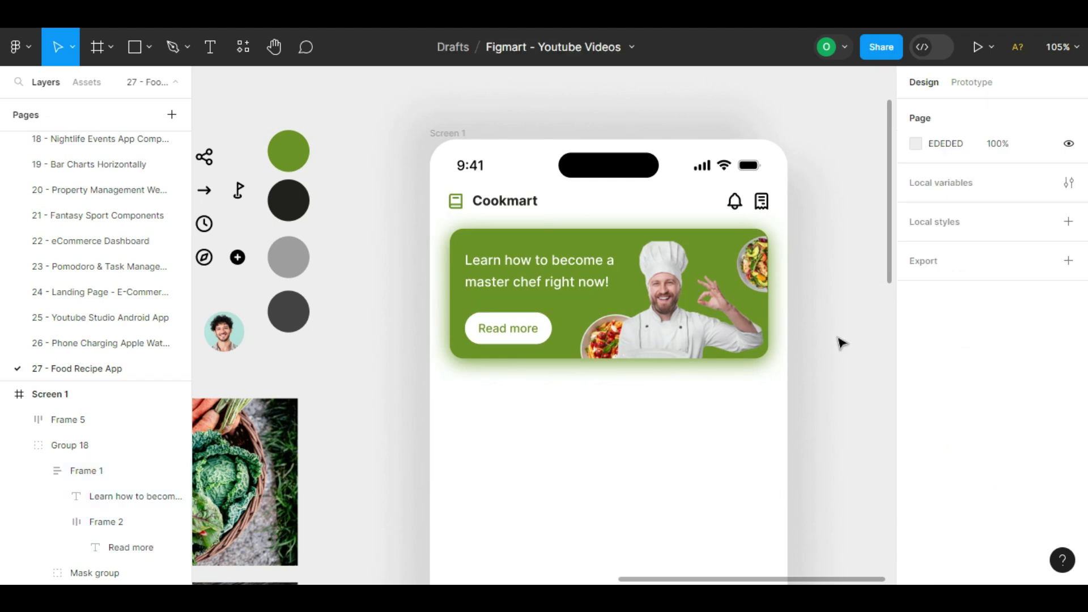
click(680, 324)
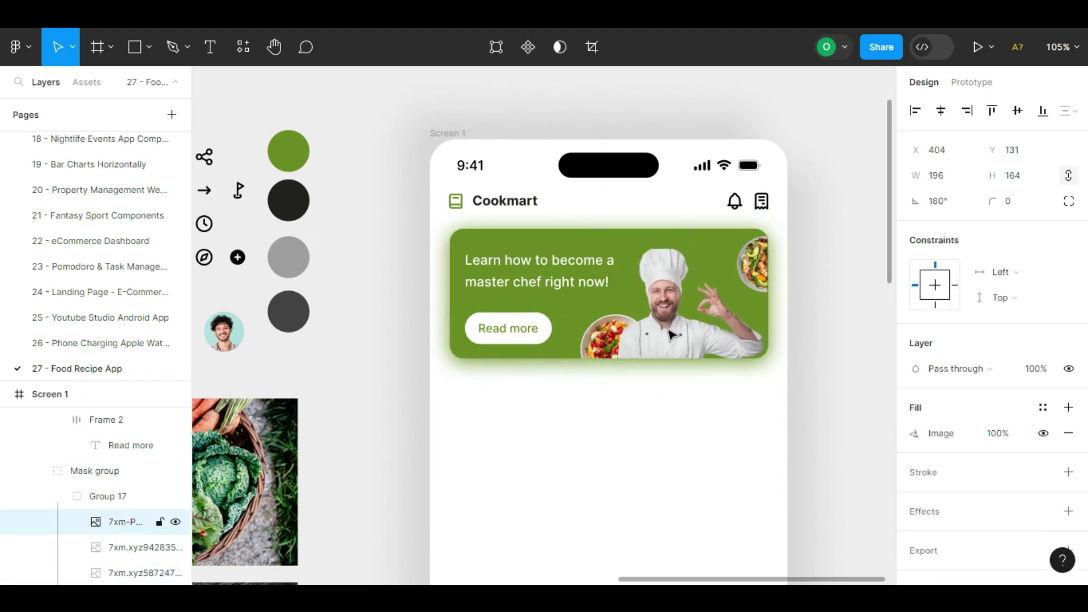
click(848, 296)
Step: Add a 'Recent Recipes' heading with an arrow icon in an auto-layout row, aligned to the banner
scroll(847, 297, down, 2)
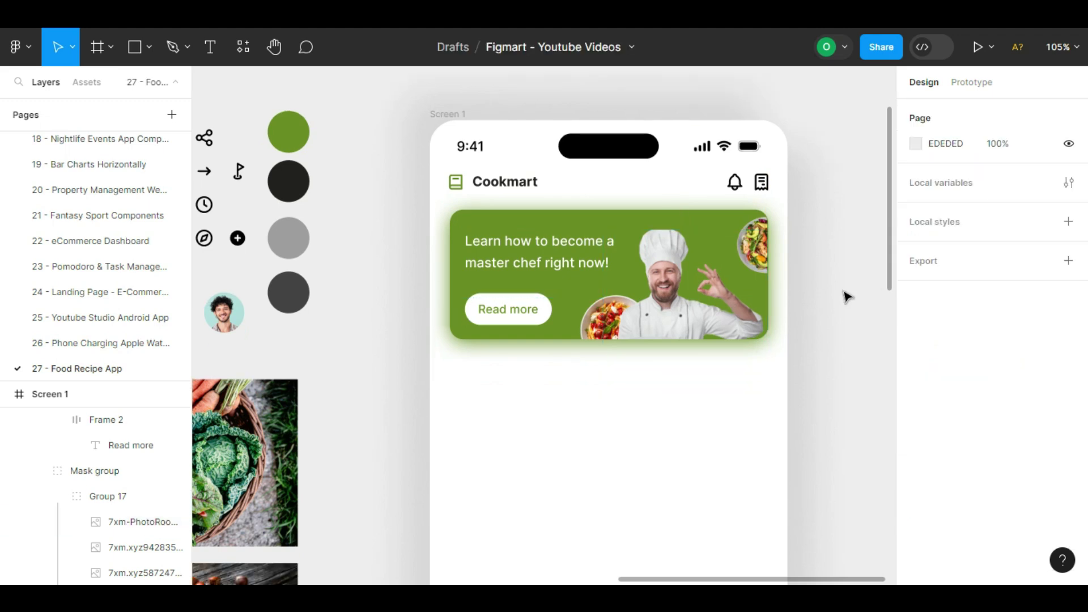
key(t)
click(478, 375)
text(Recent Recipes)
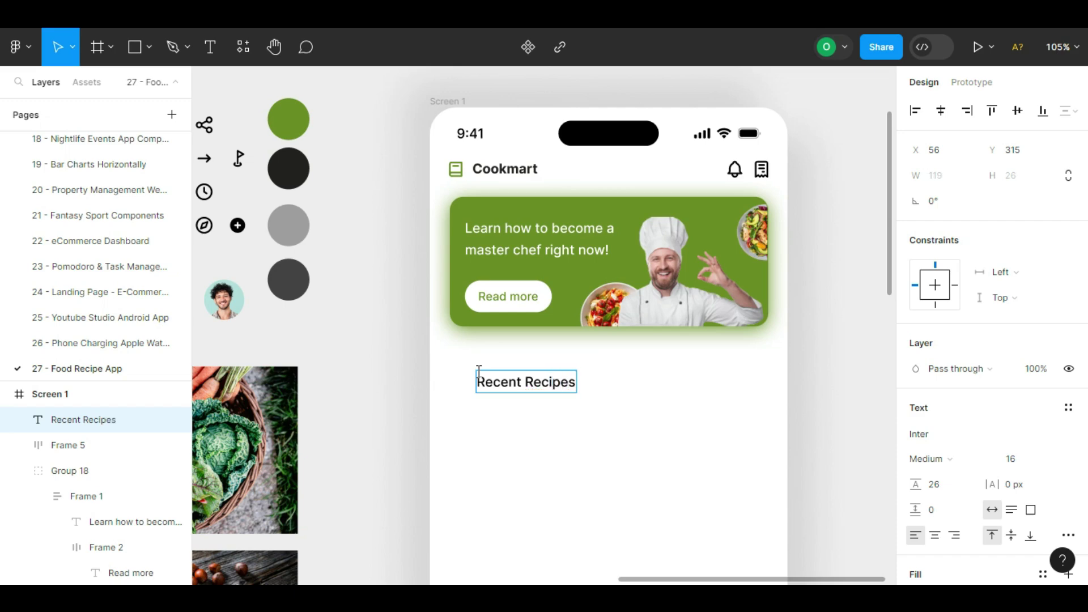
mouse_move(204, 159)
mouse_down()
mouse_move(736, 357)
mouse_move(737, 374)
mouse_up()
shift+click(527, 382)
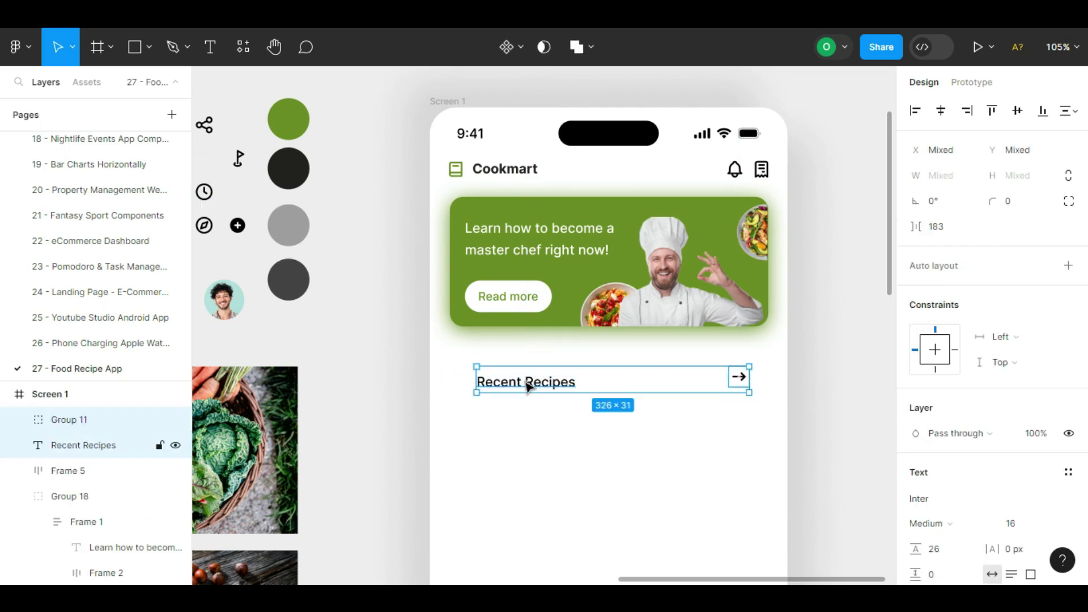
key(shift+a)
drag(509, 377, 482, 368)
Step: Stretch the heading row to full width with the arrow at the right, arrow green, text dark grey
drag(722, 369, 762, 369)
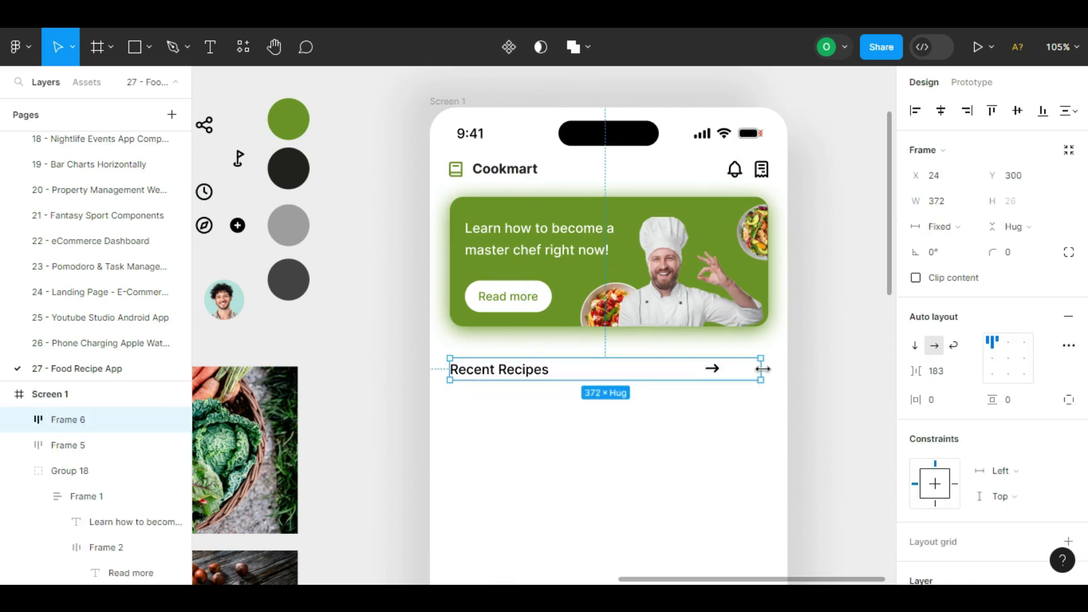
click(971, 371)
double_click(754, 370)
click(915, 524)
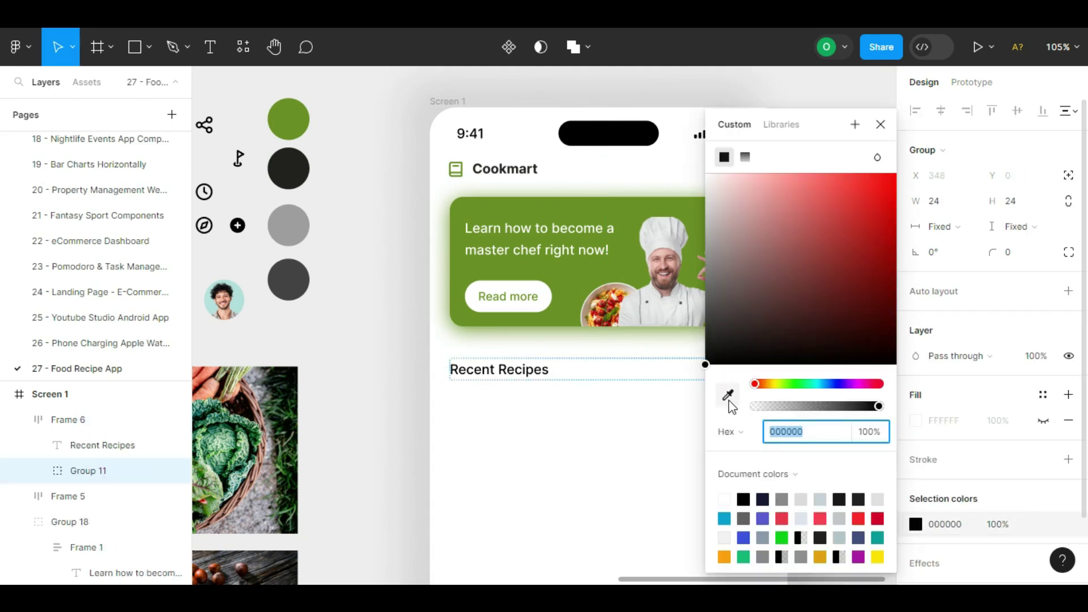
click(486, 374)
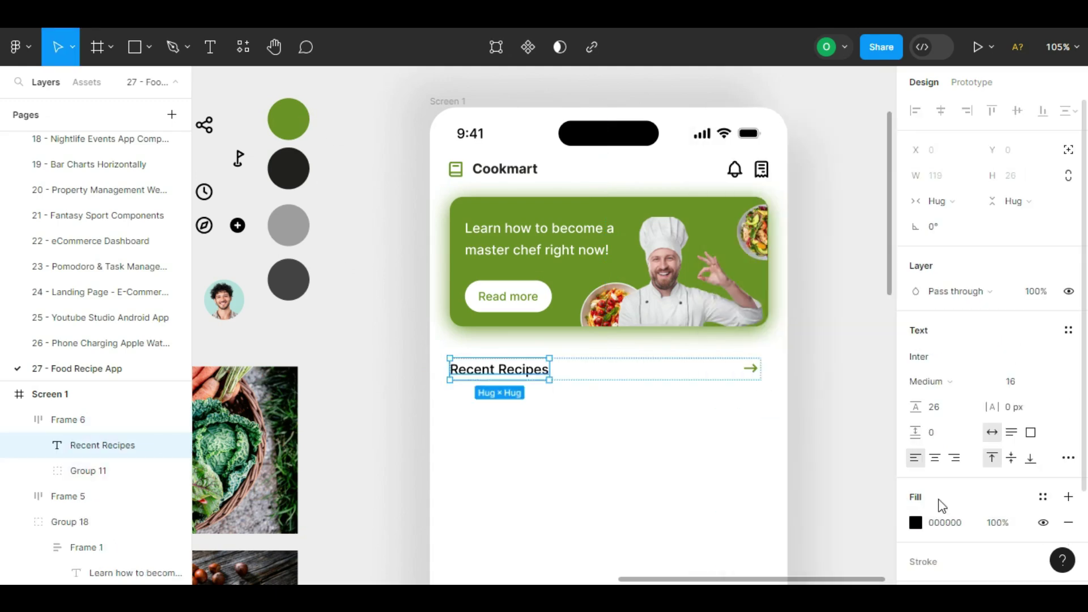
click(829, 417)
drag(521, 371, 522, 366)
click(504, 403)
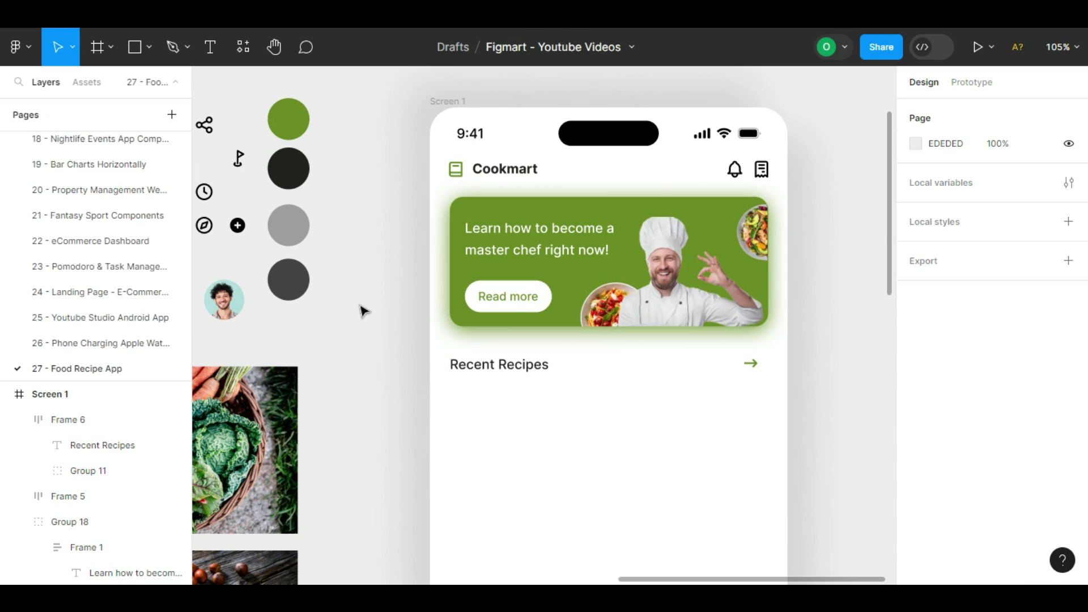
scroll(363, 311, down, 2)
Step: Place the pizza photo into the phone screen and rotate it 90°
scroll(363, 310, down, 2)
drag(363, 311, 771, 273)
drag(230, 351, 716, 288)
scroll(715, 287, up, 3)
scroll(737, 273, right, 2)
scroll(642, 279, up, 3)
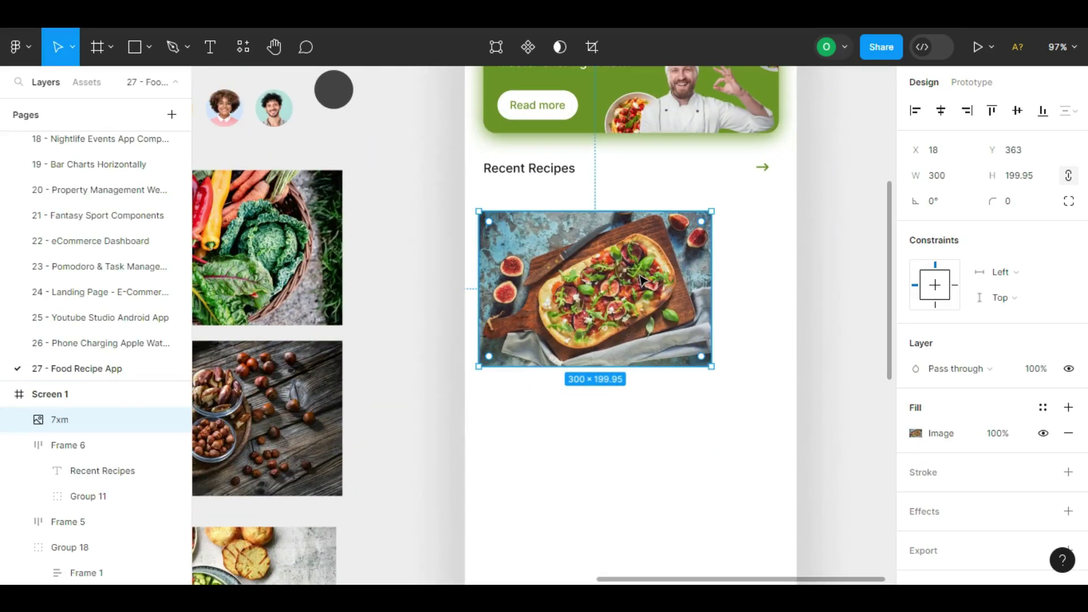
click(936, 202)
text(90)
key(Return)
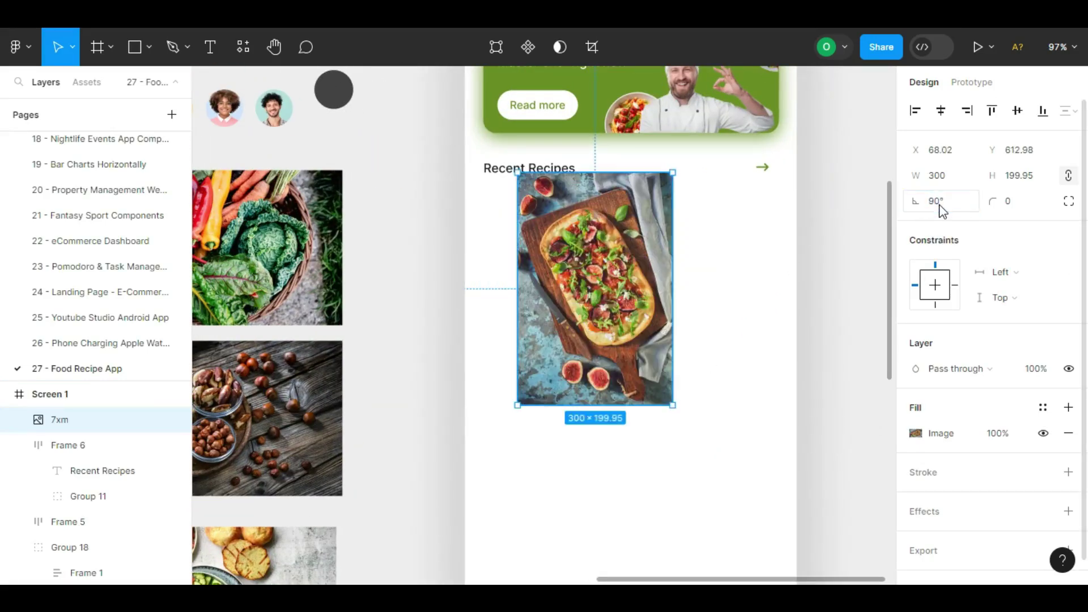
Step: Move the pizza photo under Recent Recipes, set width 250 and corner radius 16
drag(613, 263, 592, 304)
drag(651, 442, 626, 407)
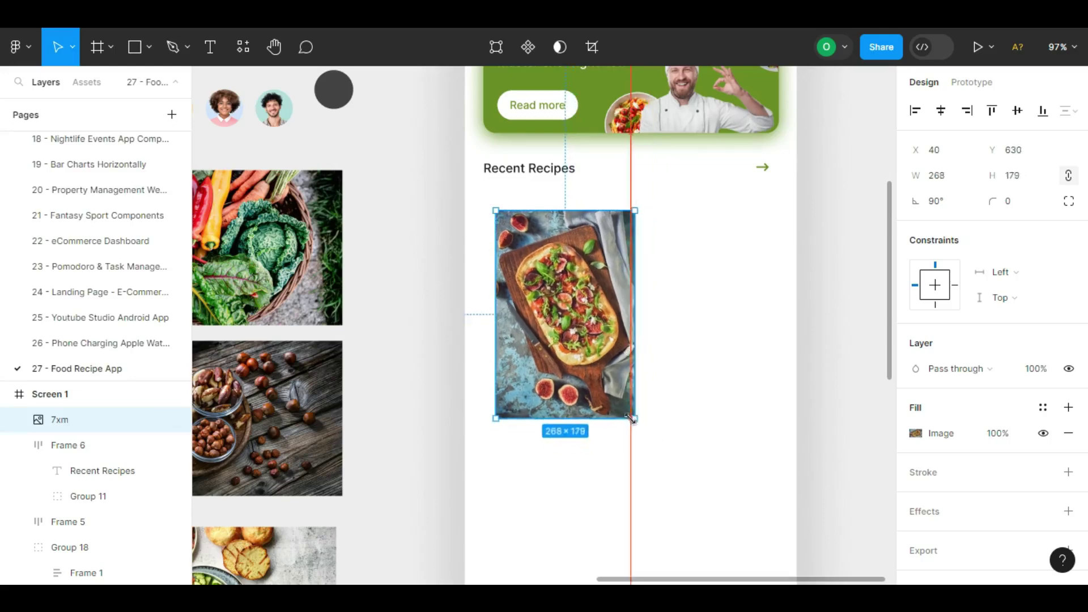
click(943, 177)
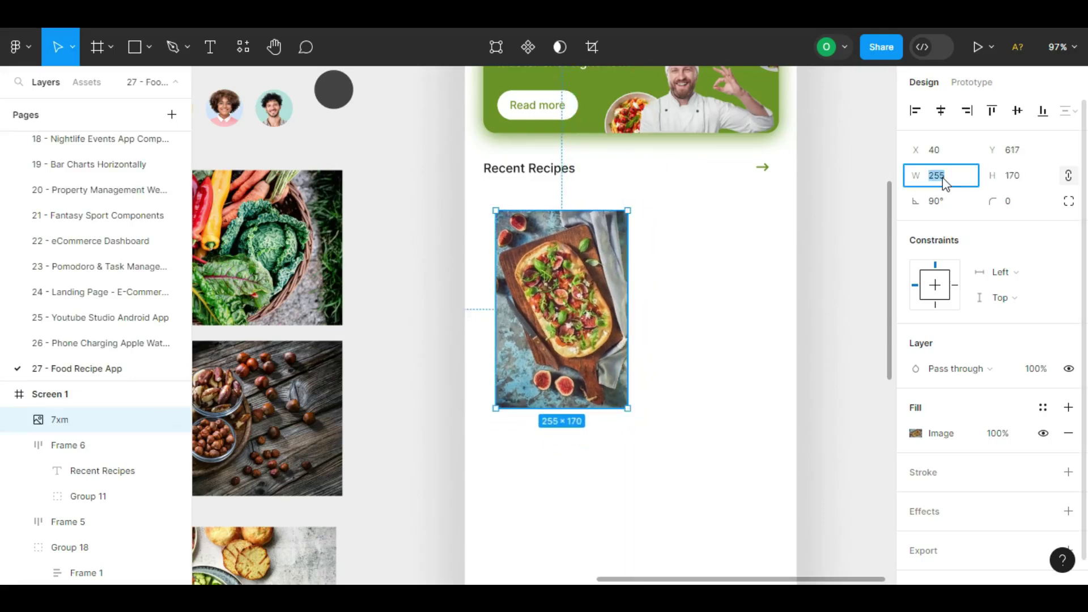
text(250)
key(Return)
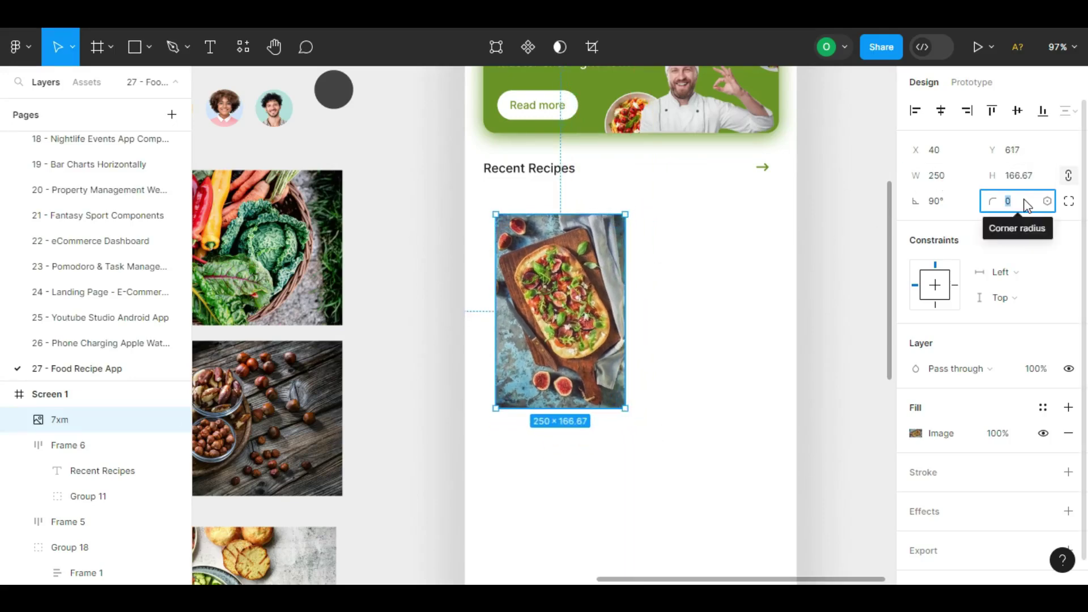
click(1024, 205)
text(16)
key(Return)
click(851, 262)
Step: Place the bookmark icon on the pizza card in an auto-layout frame with a green 6B9323 fill
drag(391, 213, 491, 379)
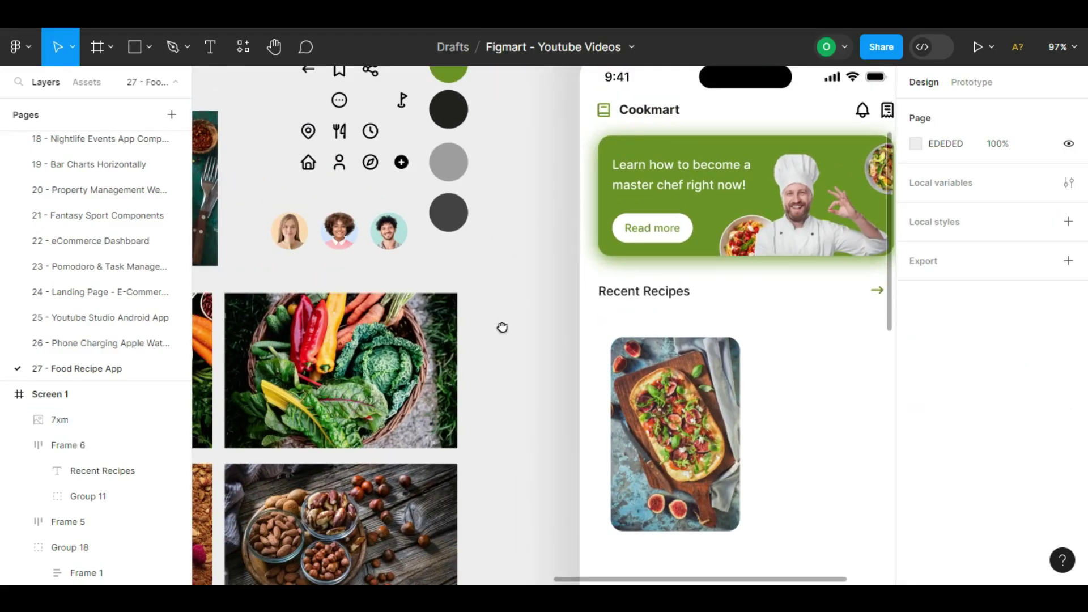
drag(325, 112, 708, 402)
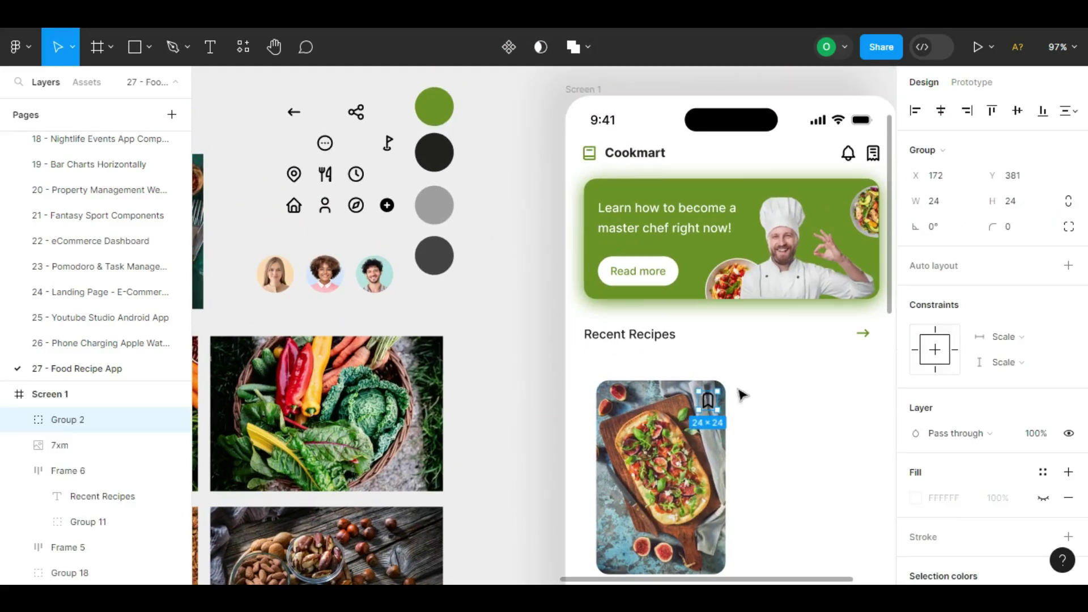
key(shift+a)
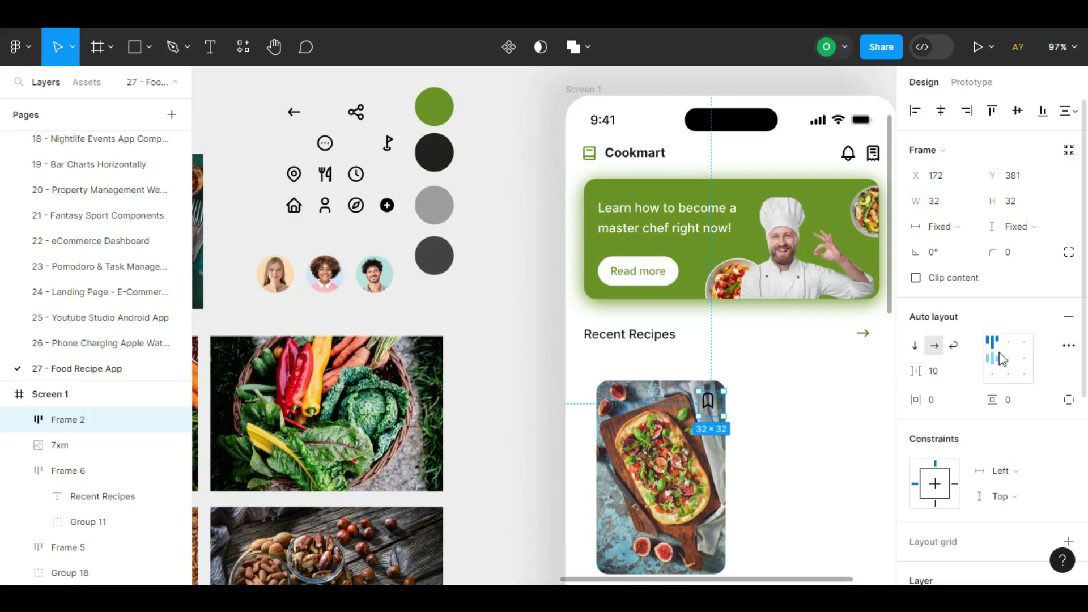
scroll(966, 397, down, 3)
click(1069, 486)
click(916, 511)
click(724, 394)
click(681, 192)
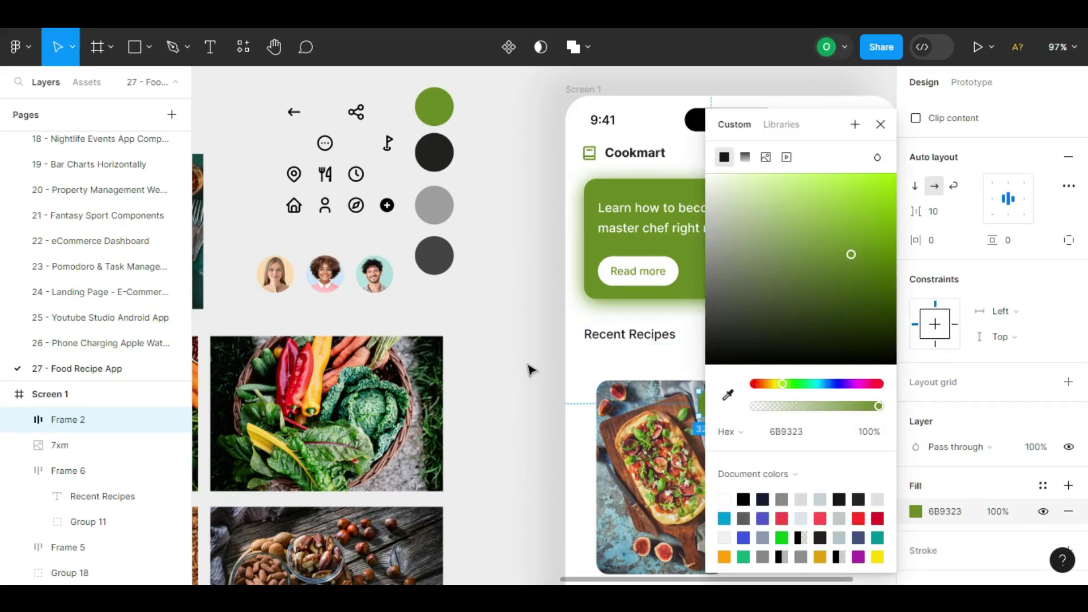
click(530, 369)
Step: Round the bookmark badge with corner radius 25 and nudge it into the card's corner
scroll(698, 445, up, 5)
click(731, 340)
scroll(992, 396, down, 5)
click(917, 431)
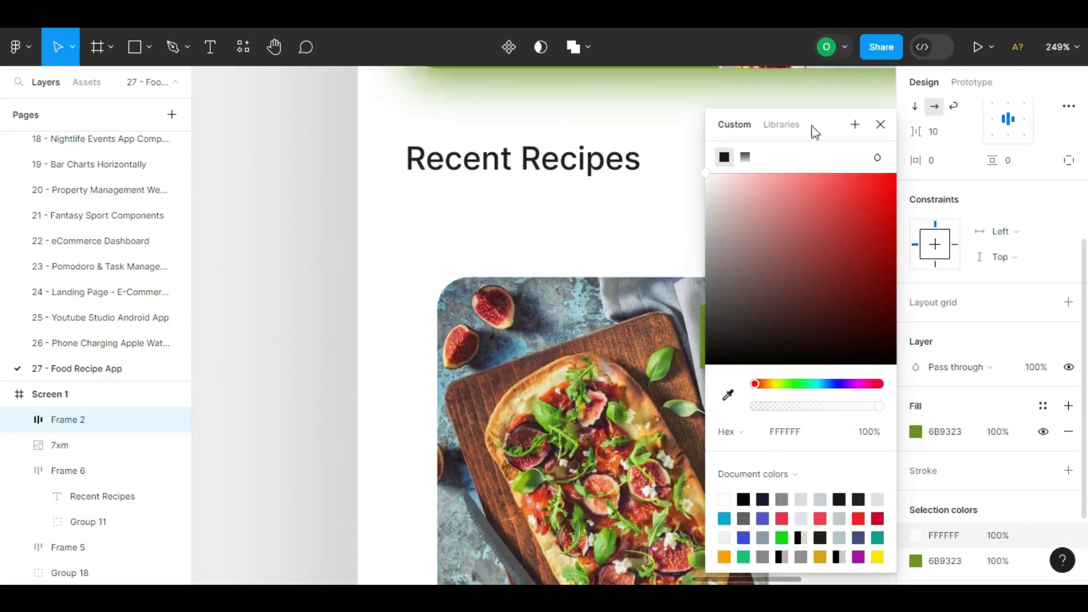
key(Escape)
scroll(1012, 263, up, 5)
text(25)
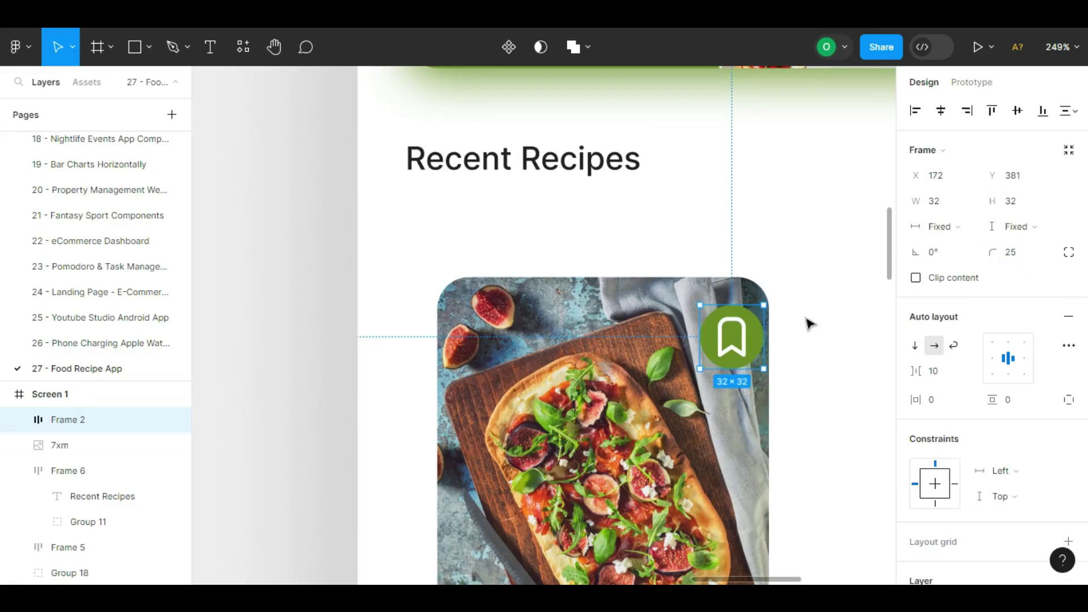
drag(733, 338, 724, 328)
Step: Select the pizza image to add an extra 20% black fill
scroll(812, 330, down, 1)
scroll(812, 330, down, 2)
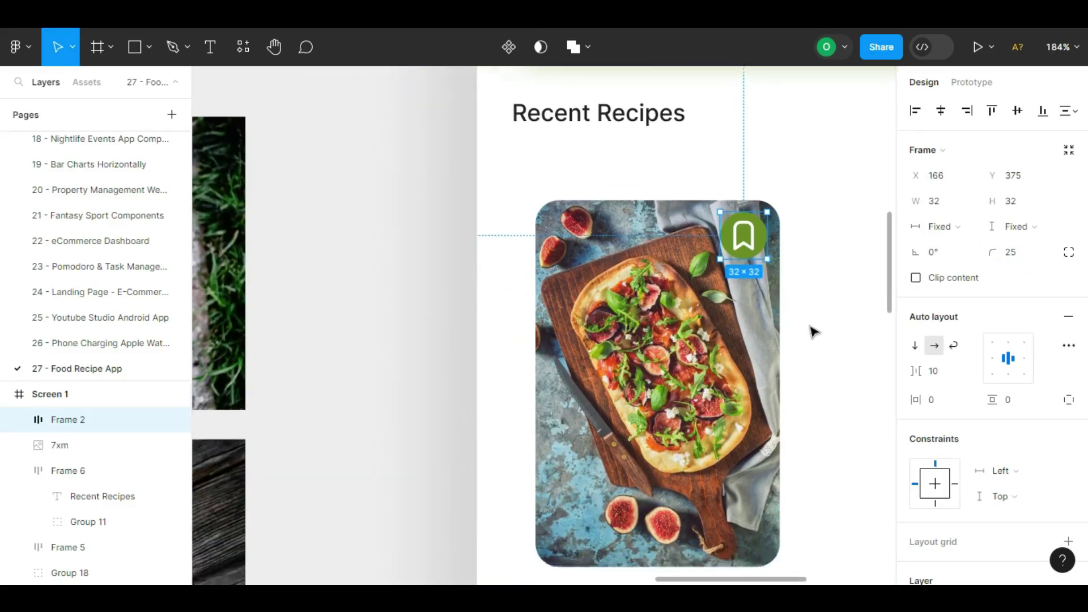
click(749, 323)
click(636, 339)
Step: Add a 100% black fill to the pizza image and make it a vertical linear gradient
click(1069, 407)
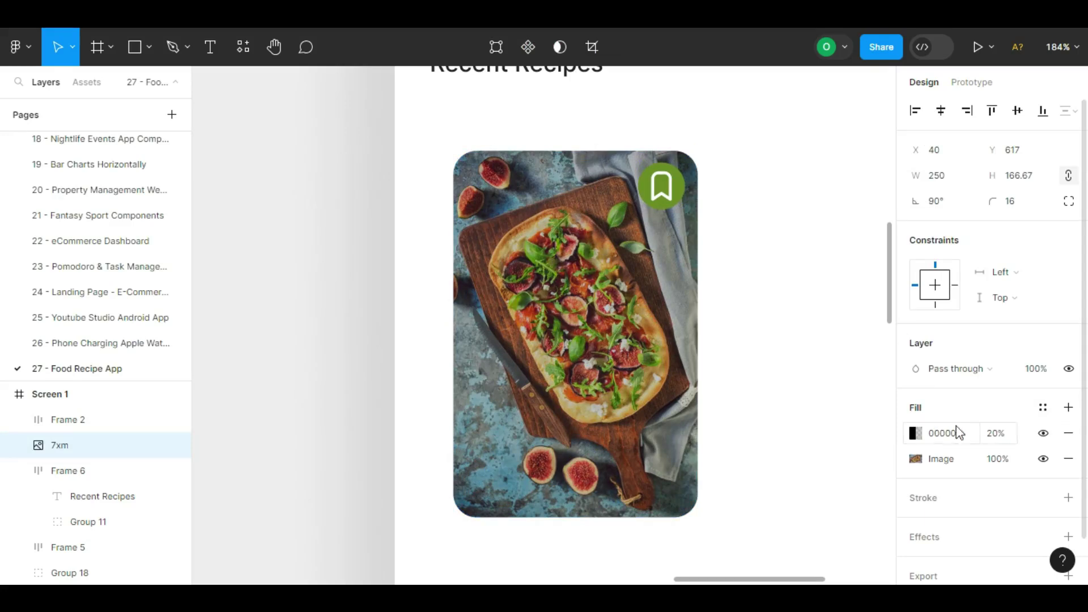
click(998, 433)
text(100)
key(Return)
click(915, 433)
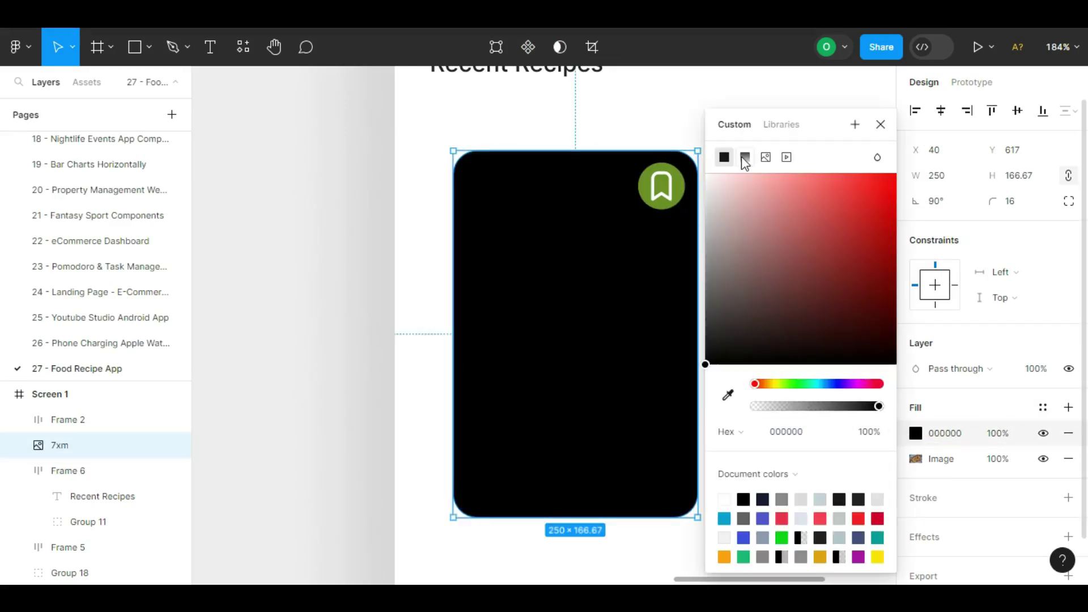
click(744, 155)
drag(816, 92, 877, 92)
drag(700, 332, 568, 149)
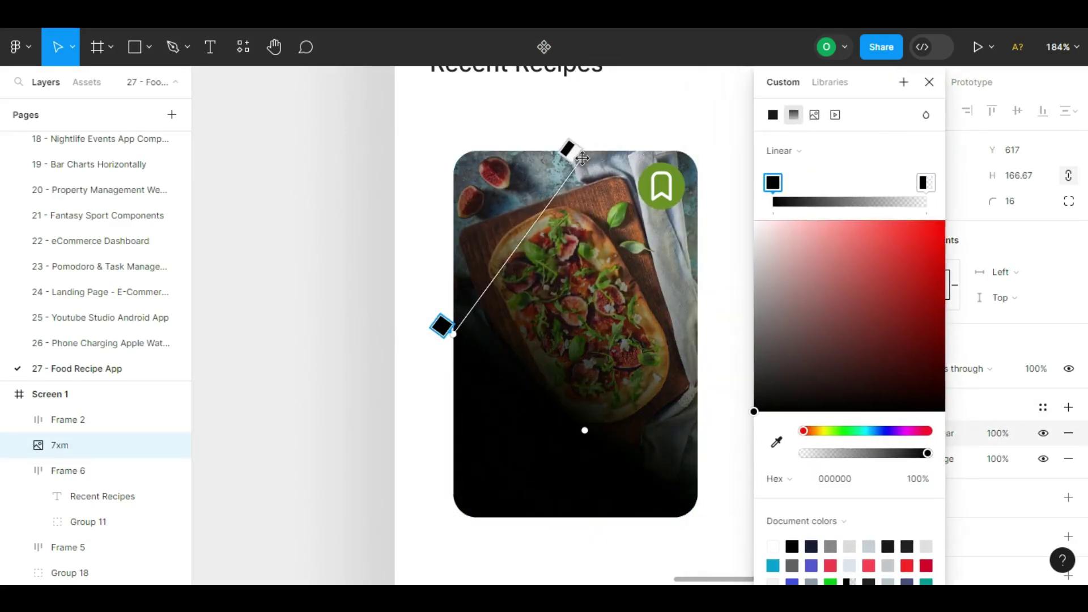
mouse_move(453, 333)
mouse_down()
mouse_move(584, 483)
mouse_move(585, 515)
mouse_up()
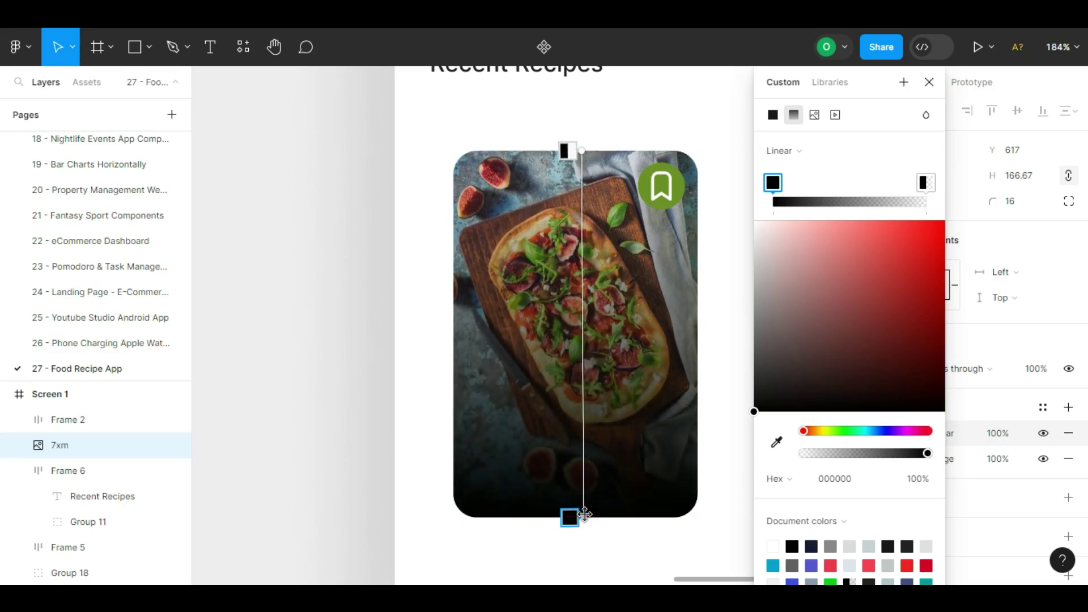
Step: Add a 75% opacity middle stop low on the gradient and make the top stop transparent
click(853, 202)
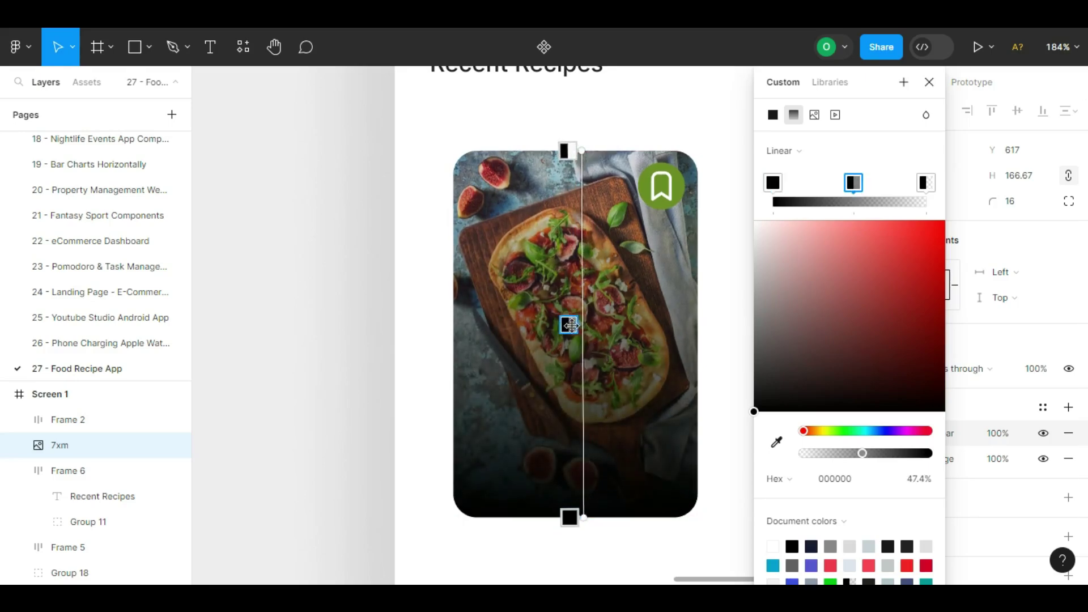
drag(567, 324, 568, 385)
click(920, 480)
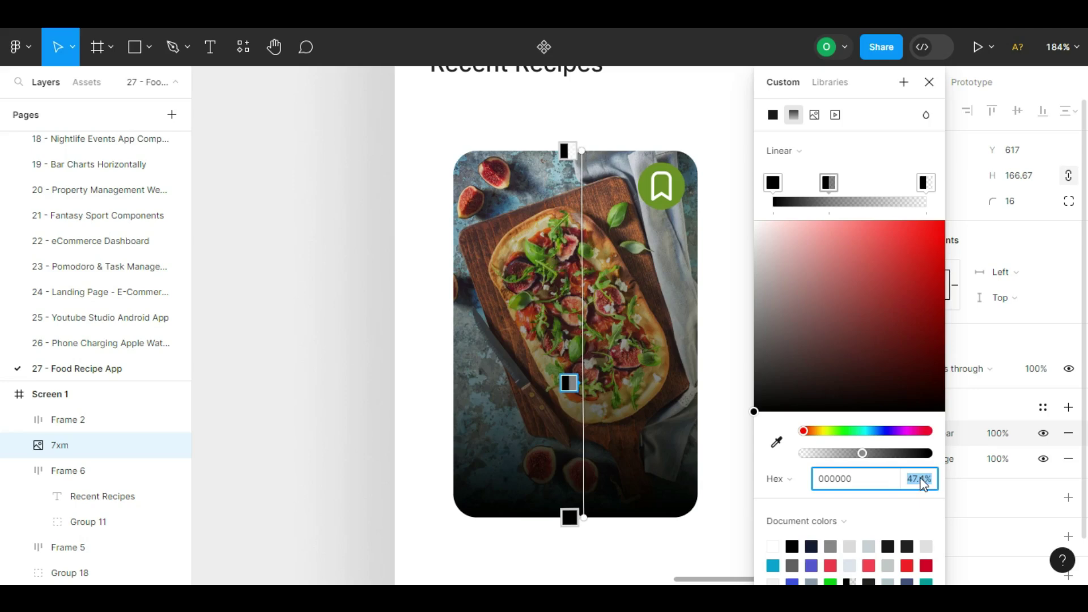
text(100)
key(Return)
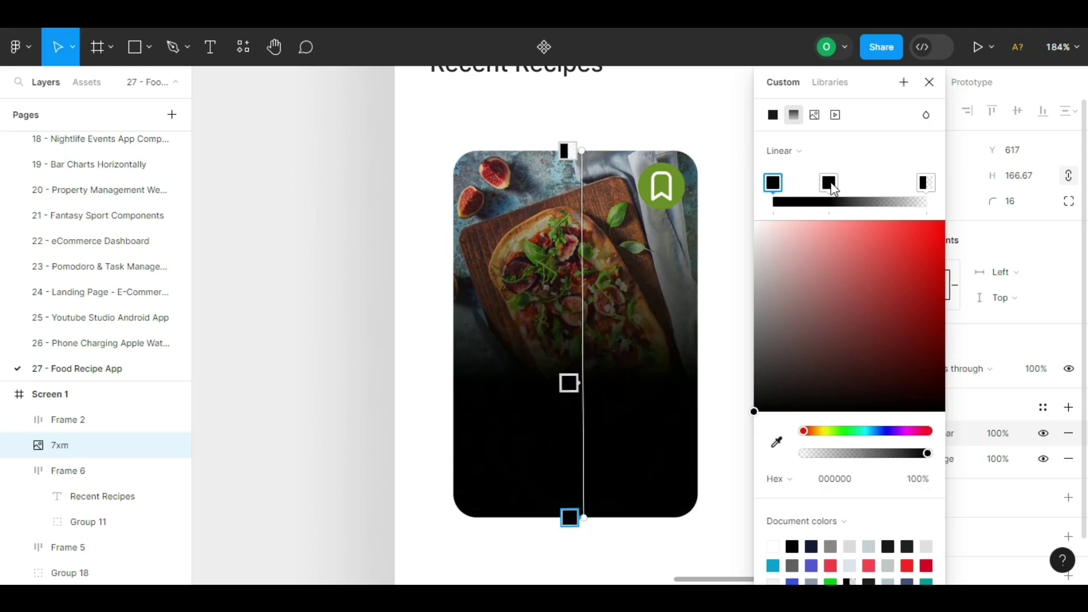
text(75)
key(Return)
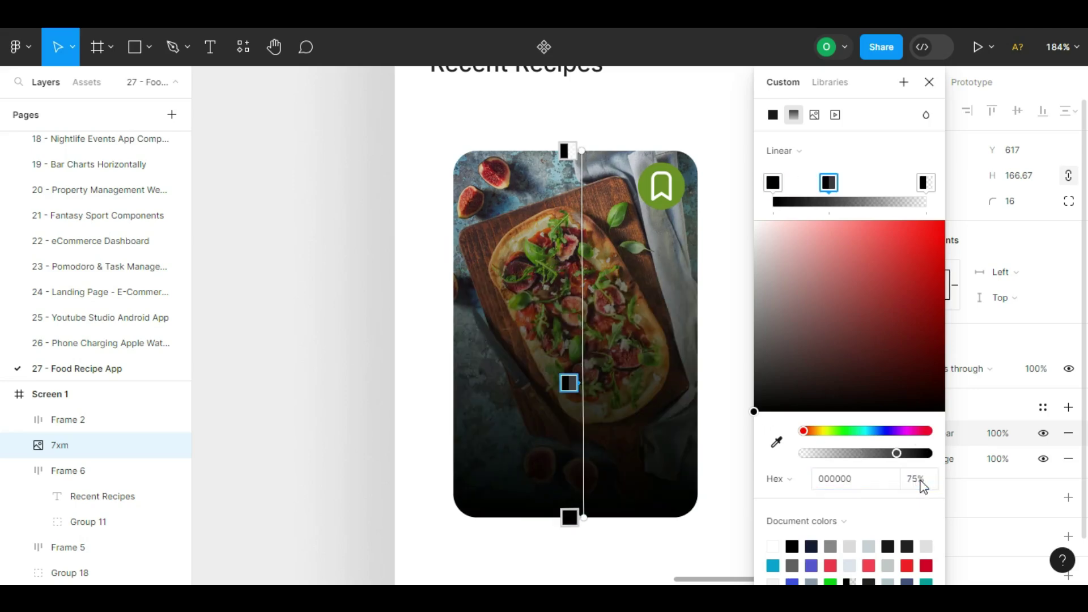
drag(829, 184, 803, 185)
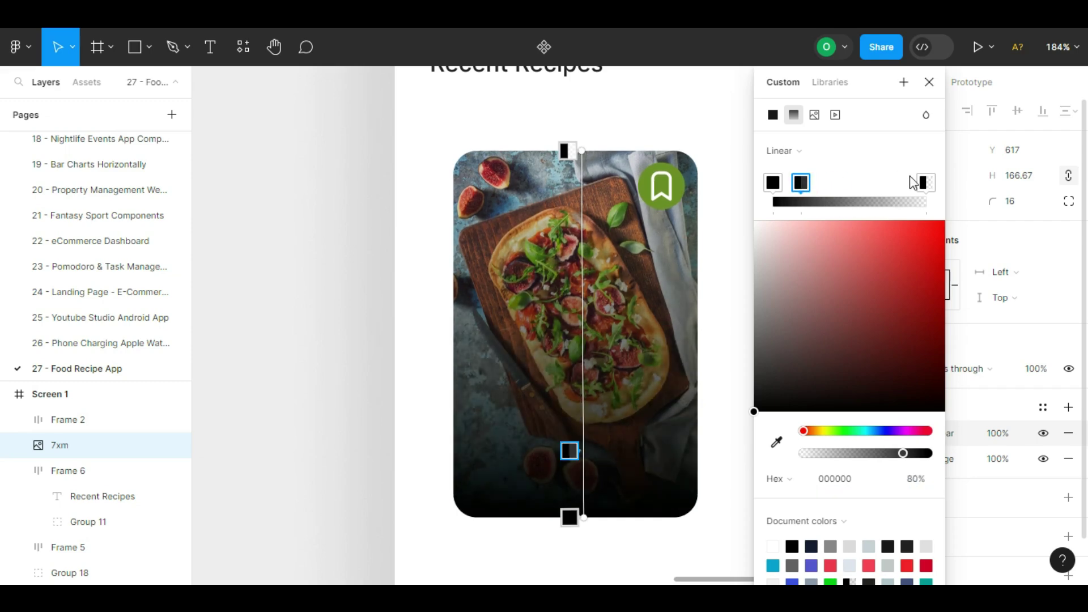
mouse_move(913, 182)
mouse_down()
mouse_move(810, 189)
mouse_move(822, 190)
mouse_up()
Step: Add the Italian pizza recipe title on the card, wrapped to two lines with line height 22
click(929, 81)
click(816, 291)
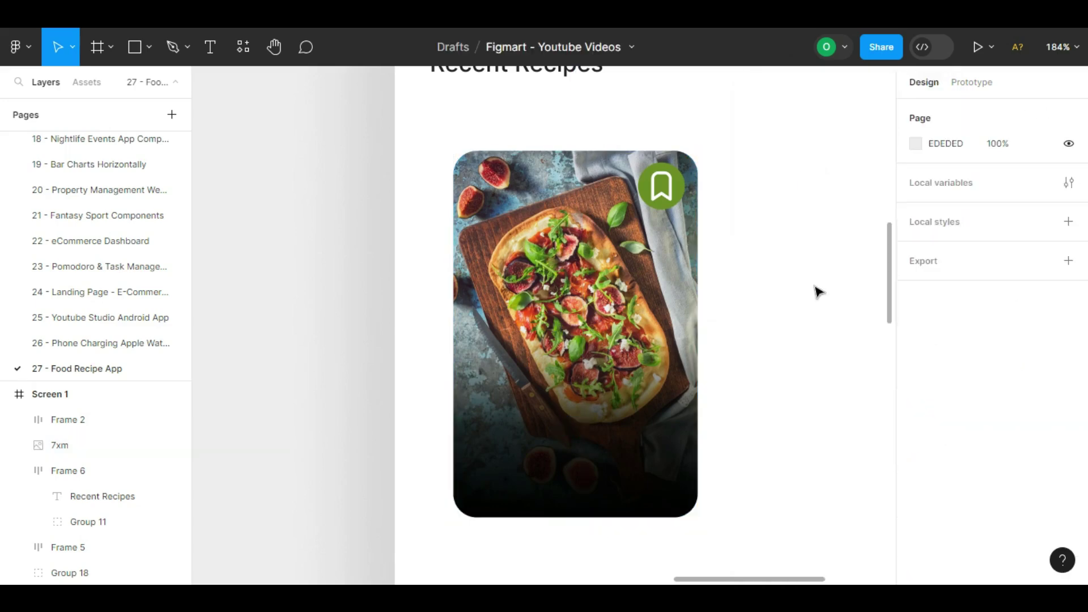
key(t)
click(489, 409)
text(Priginal Italian Pizza Recipe for)
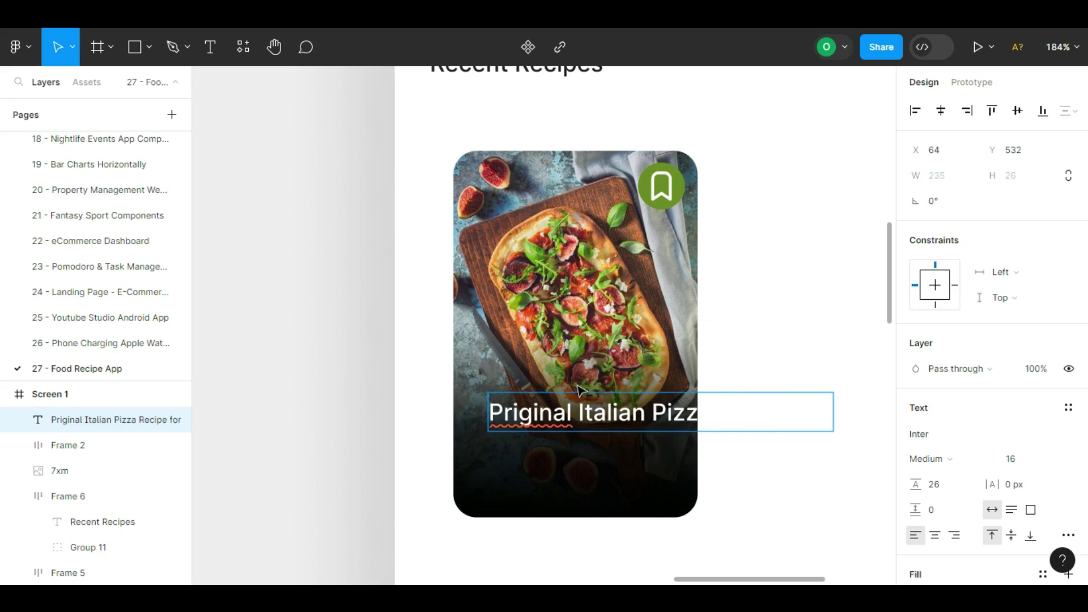
key(Escape)
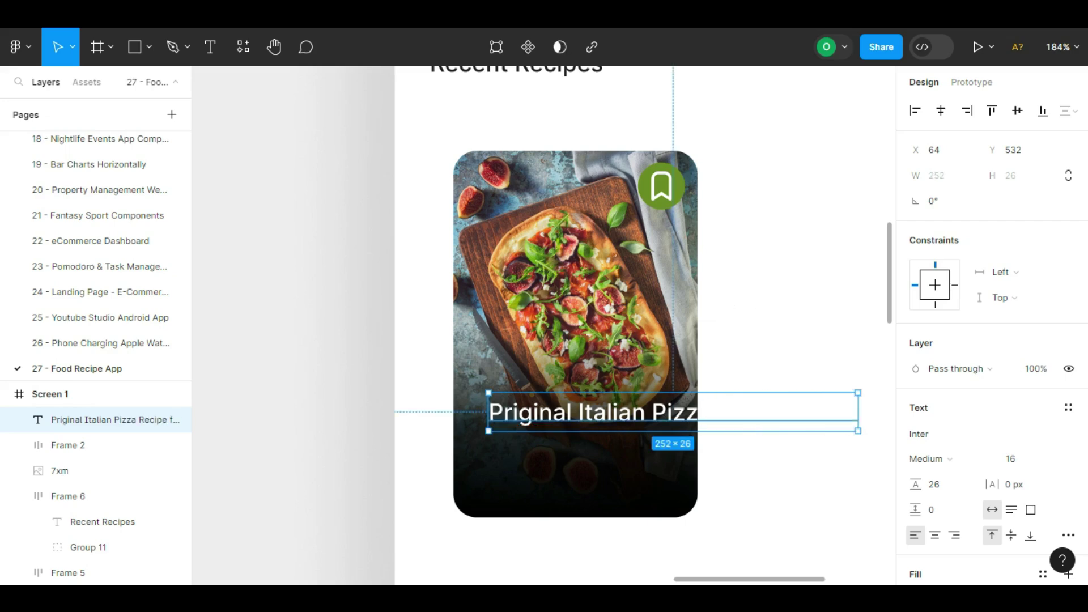
drag(834, 412, 680, 412)
drag(488, 428, 467, 428)
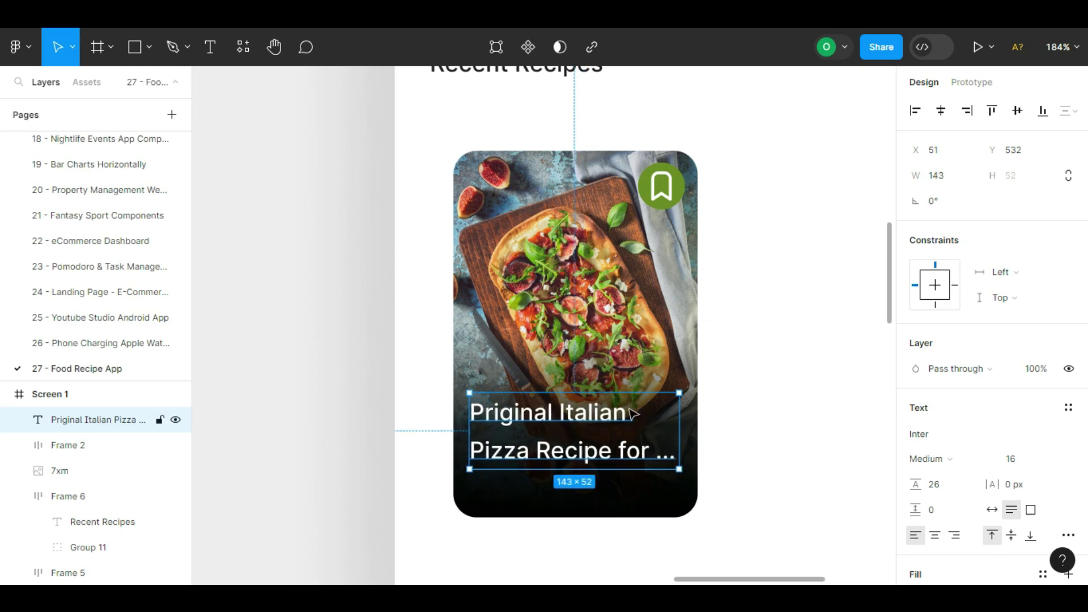
click(941, 486)
key(Down)
key(Down)
key(Down)
key(Down)
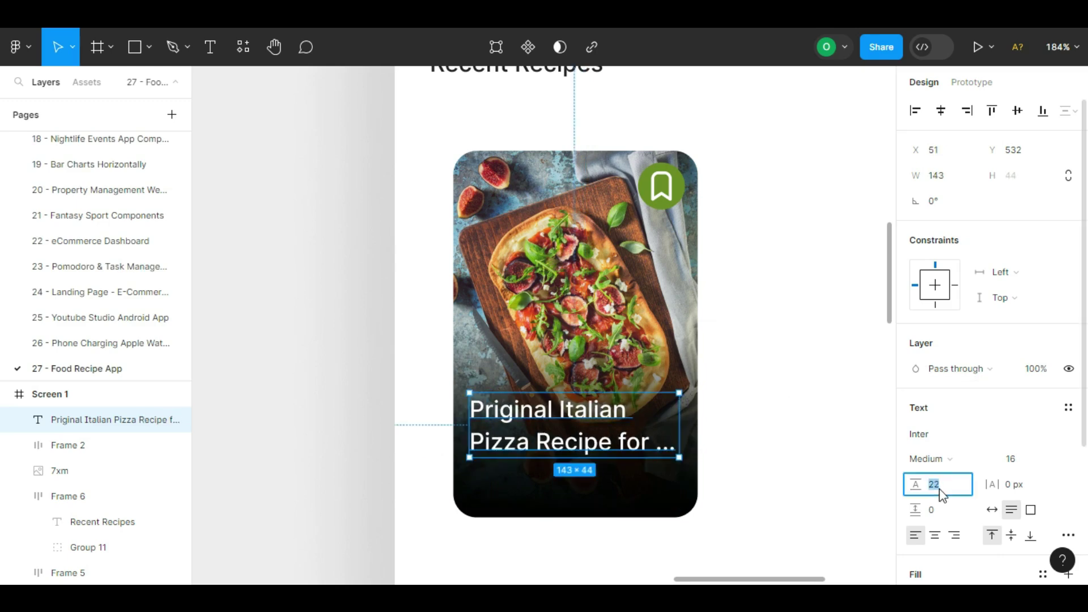
Step: Add an author name line below the title at font size 14
key(t)
click(500, 462)
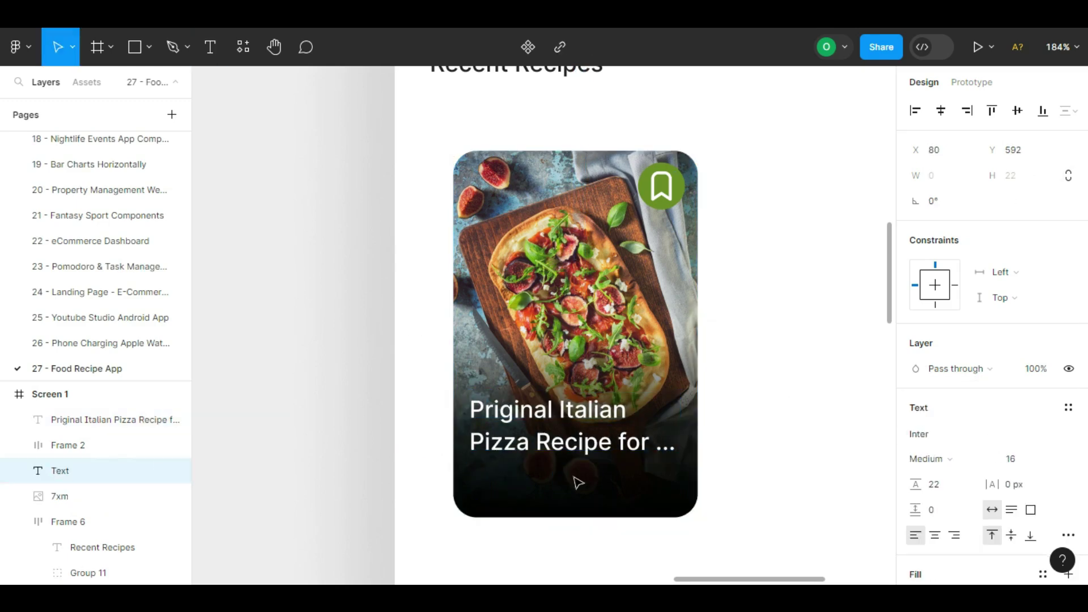
text(r)
key(ctrl+a)
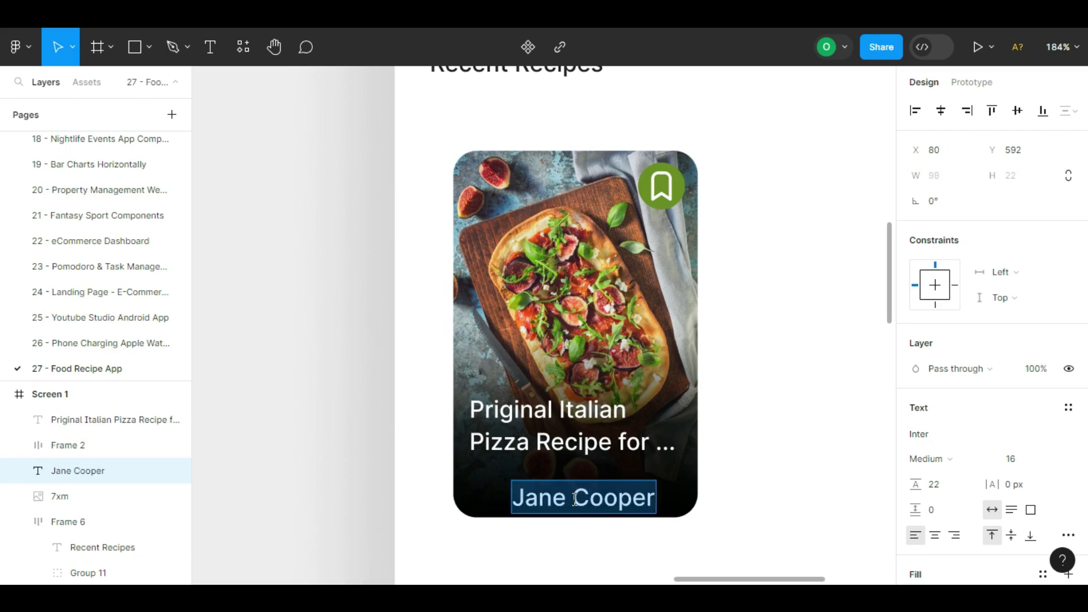
click(1022, 464)
text(14)
key(Return)
key(Escape)
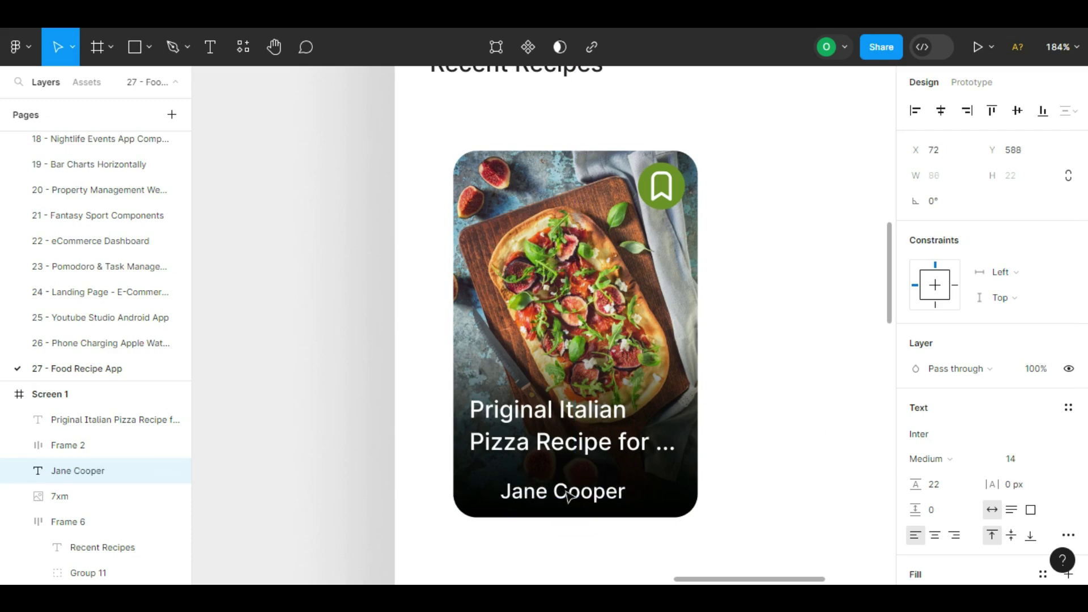
click(333, 389)
scroll(333, 389, down, 5)
drag(319, 267, 394, 293)
Step: Bring in an avatar photo at 24 px width and place it left of the author name
drag(286, 266, 456, 463)
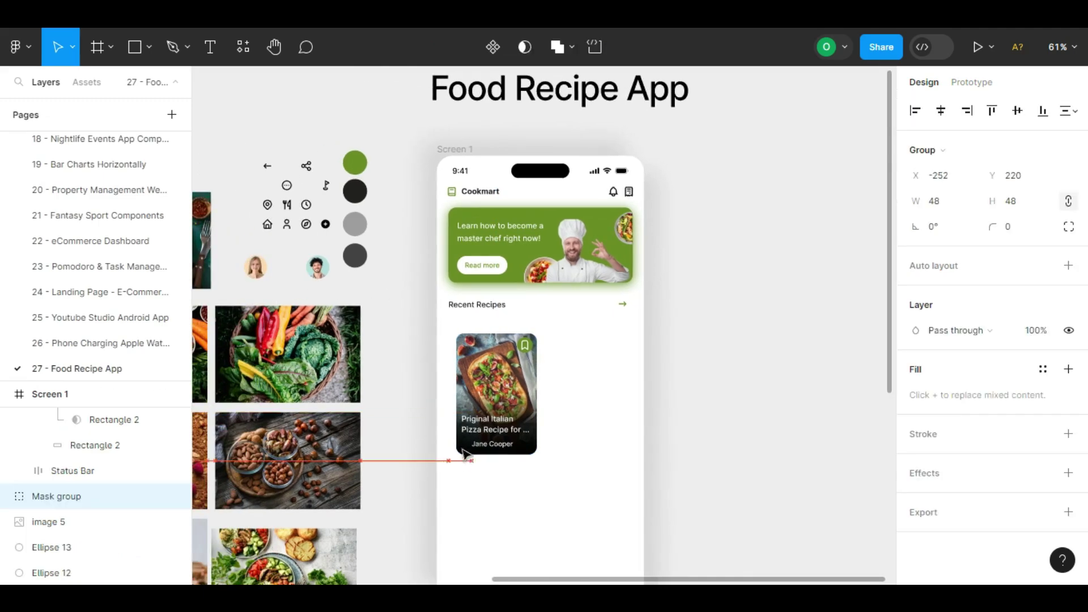
scroll(464, 462, up, 5)
click(935, 202)
text(24)
key(Return)
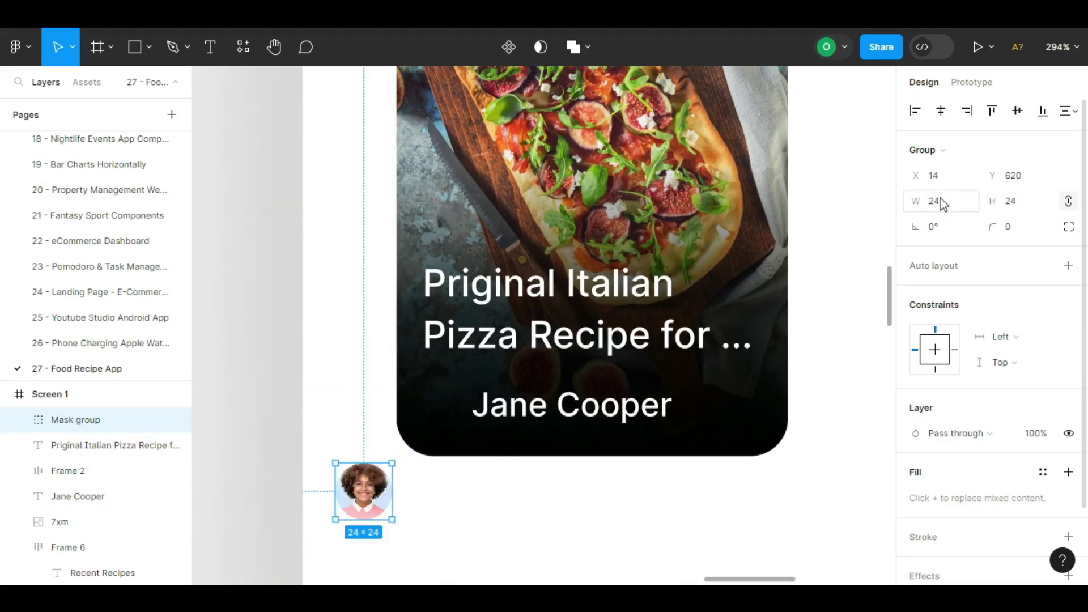
drag(392, 519, 442, 404)
Step: Wrap avatar and name in an auto-layout row with an 8 px gap, name at size 14
shift+click(572, 405)
key(shift+a)
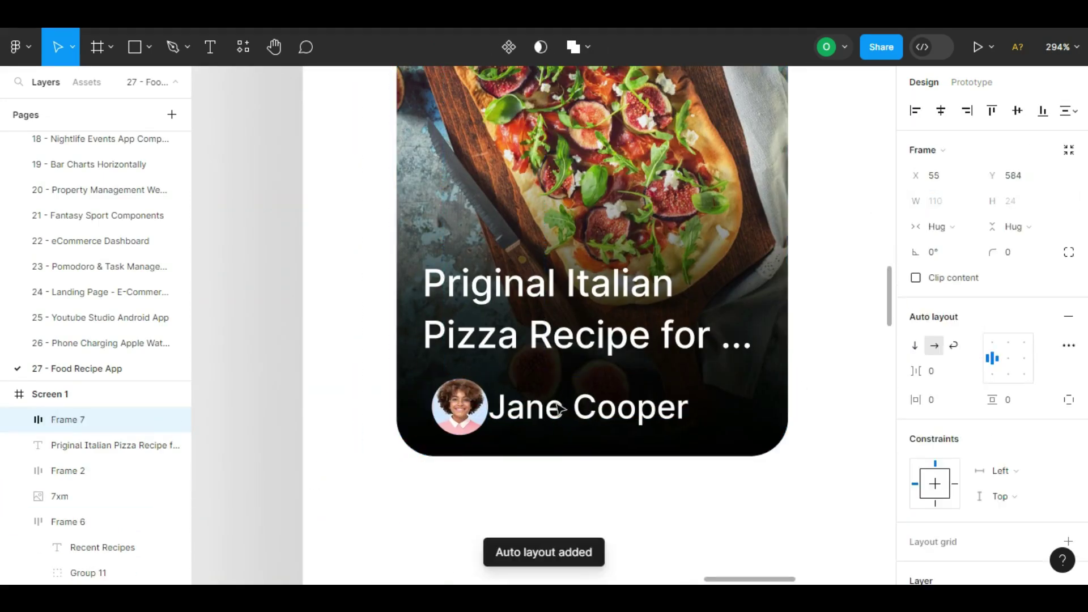
click(938, 371)
text(8)
key(Return)
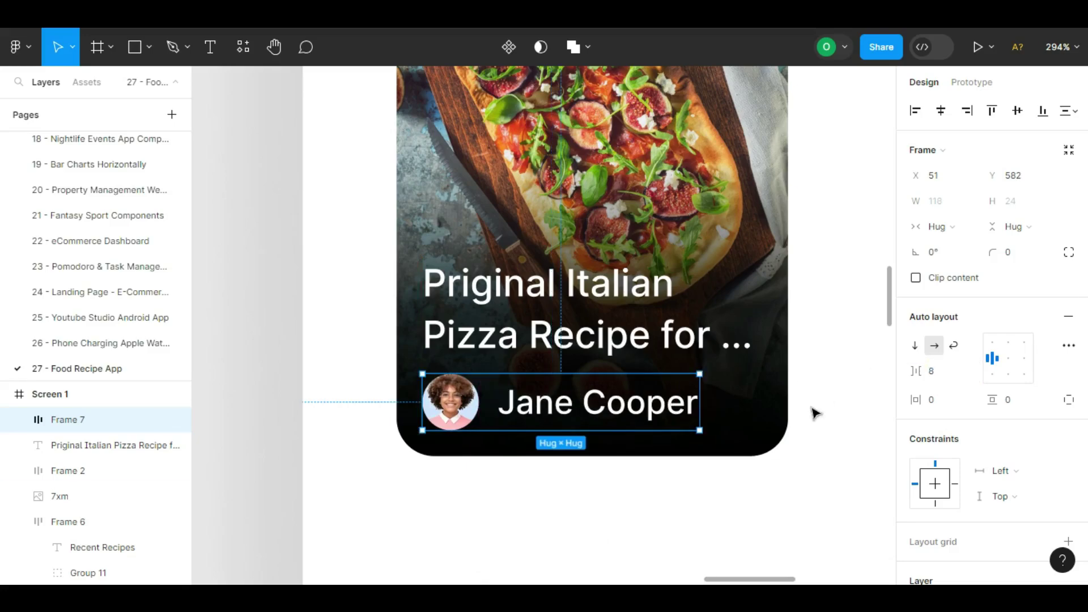
double_click(602, 417)
text(14)
key(Return)
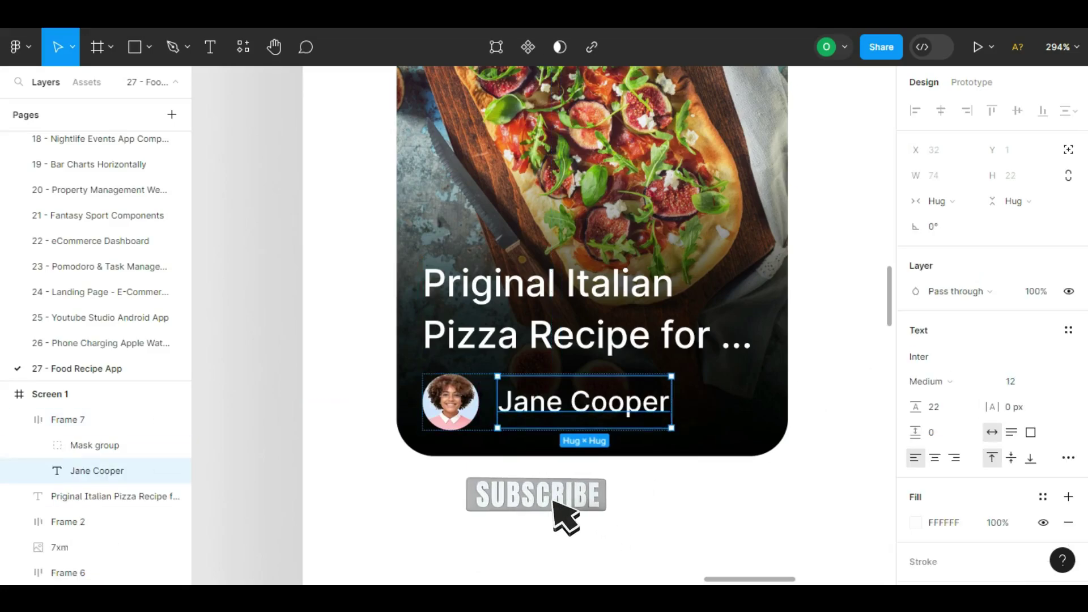
key(Escape)
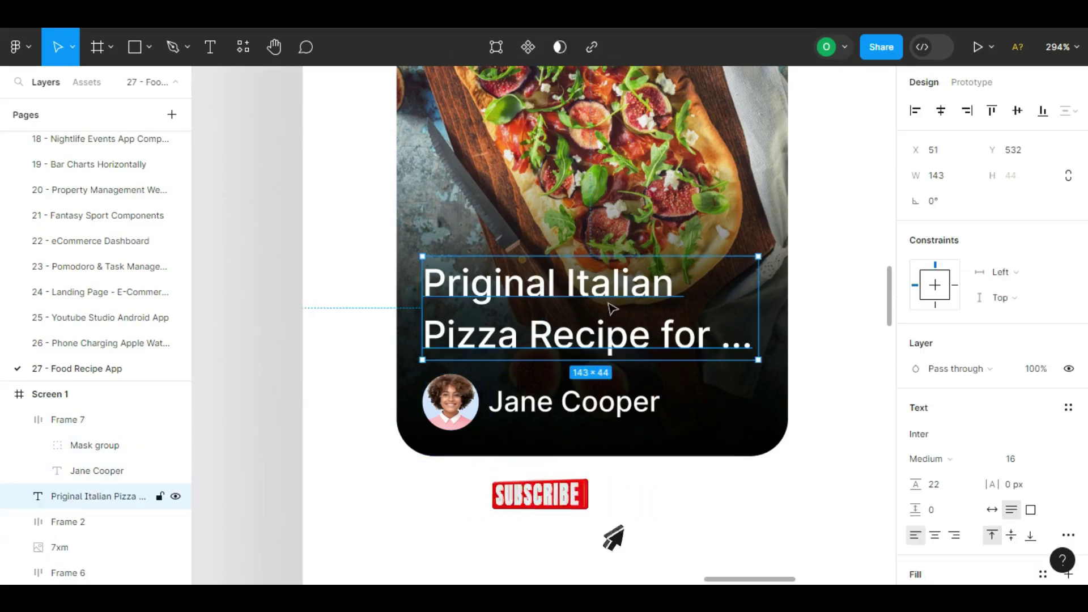
Step: Fix the title's first letter so it reads 'Original Italian'
double_click(446, 289)
click(426, 289)
key(Delete)
text(O)
click(798, 292)
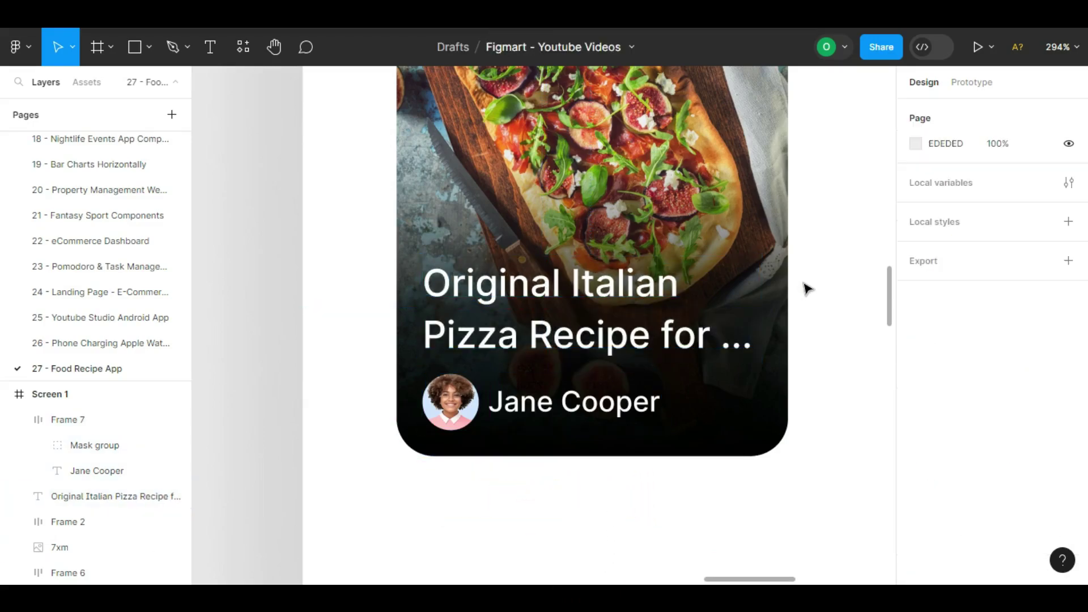
Step: Drag the blueberry-and-banana toast photo into Screen 1 beside the pizza card, rotated 90°
scroll(805, 287, down, 5)
scroll(702, 330, down, 3)
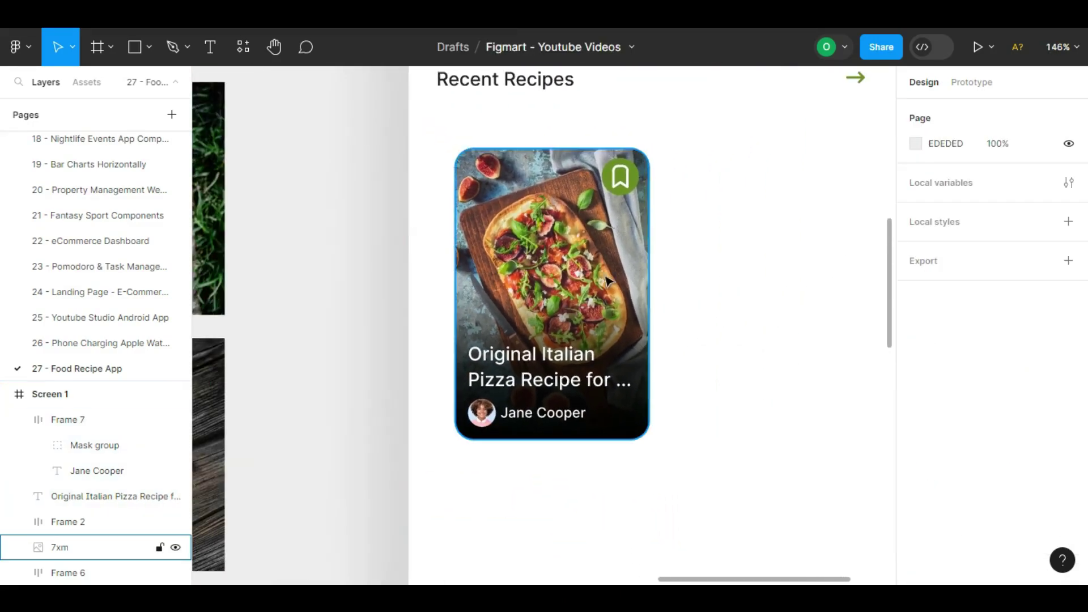
scroll(746, 284, down, 3)
scroll(746, 287, down, 2)
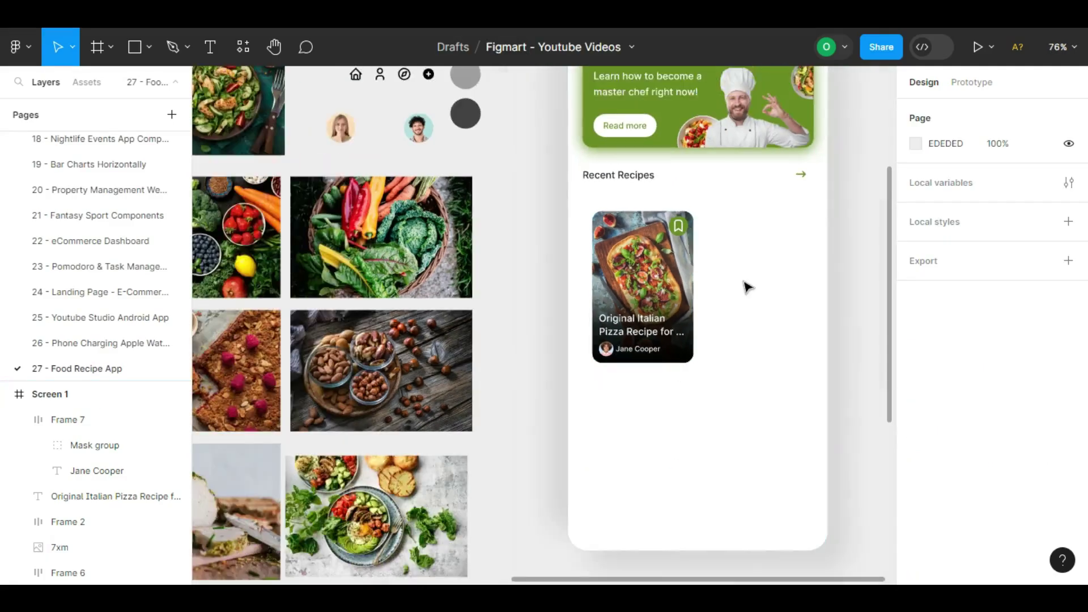
scroll(745, 287, left, 5)
scroll(510, 284, left, 5)
click(318, 278)
drag(318, 278, 637, 199)
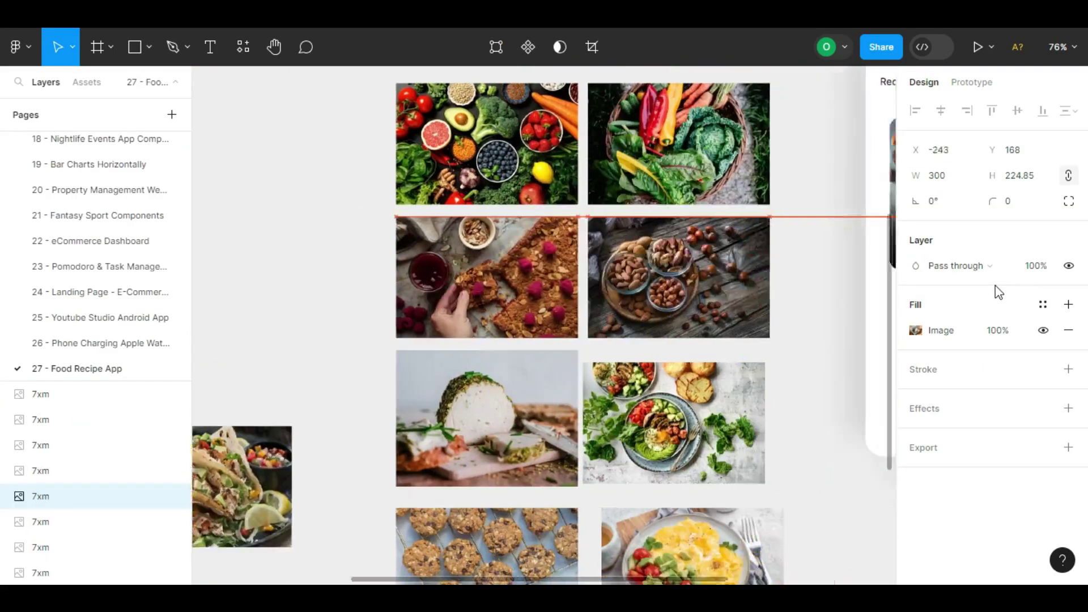
click(950, 208)
text(90)
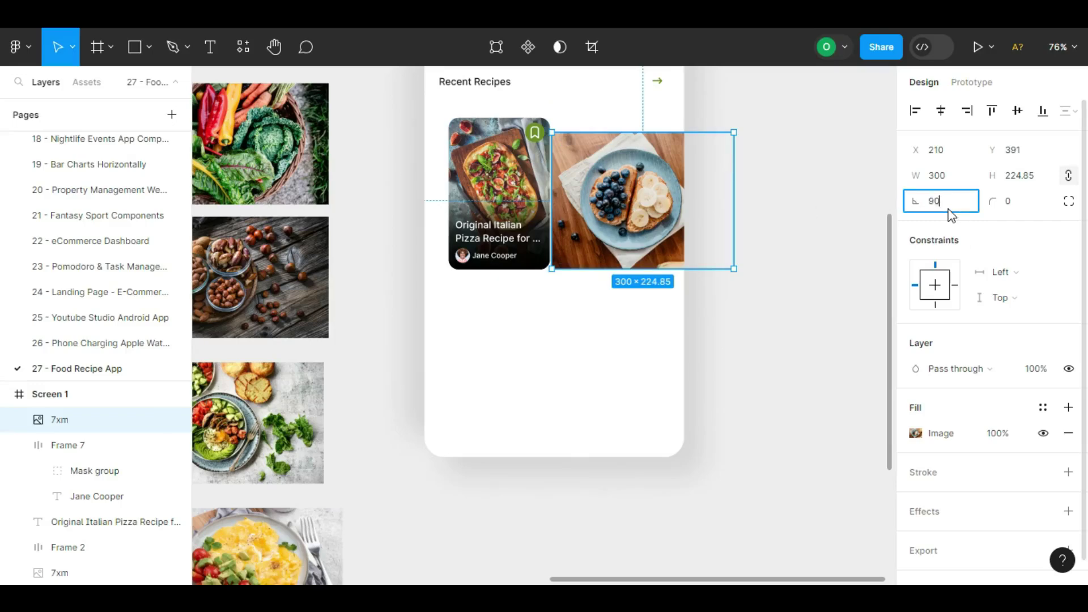
key(Return)
key(Return)
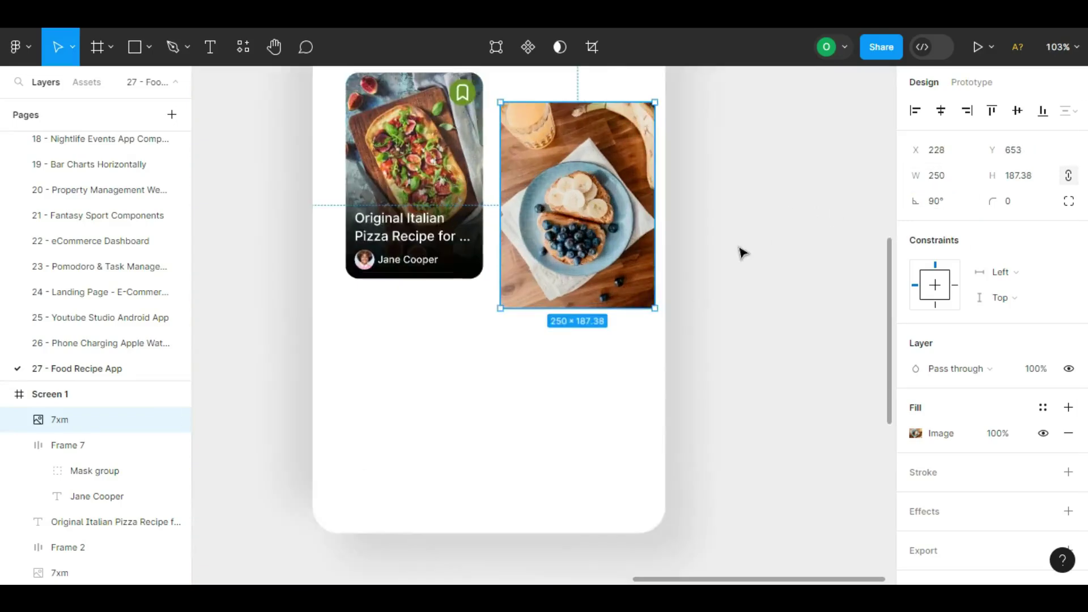
Step: Line the toast photo up next to the pizza card and give it corner radius 16
scroll(741, 251, up, 3)
drag(691, 312, 696, 286)
click(559, 259)
click(634, 261)
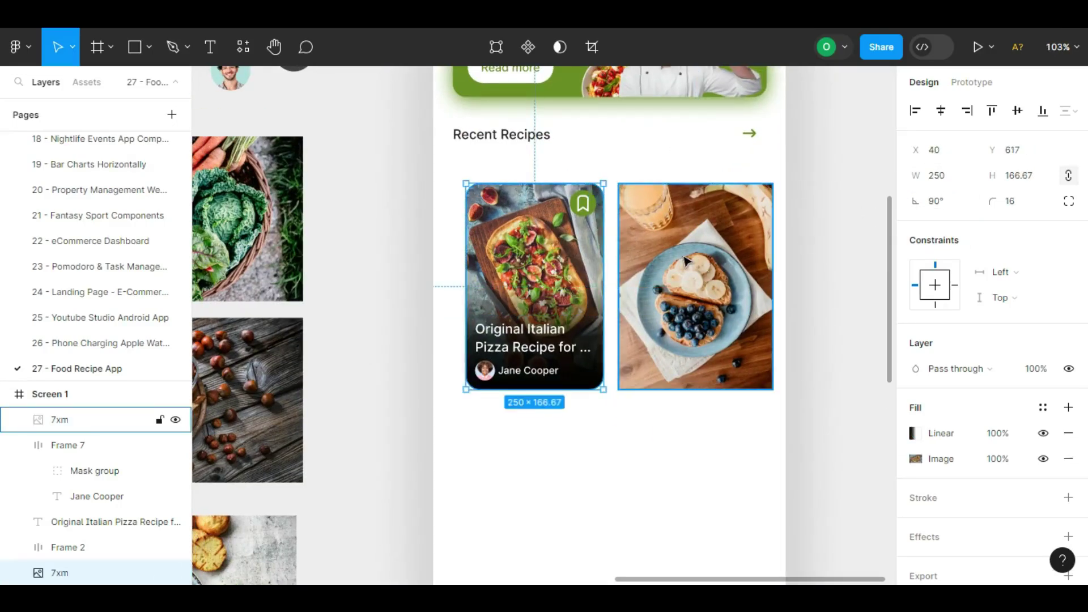
click(1026, 207)
click(843, 282)
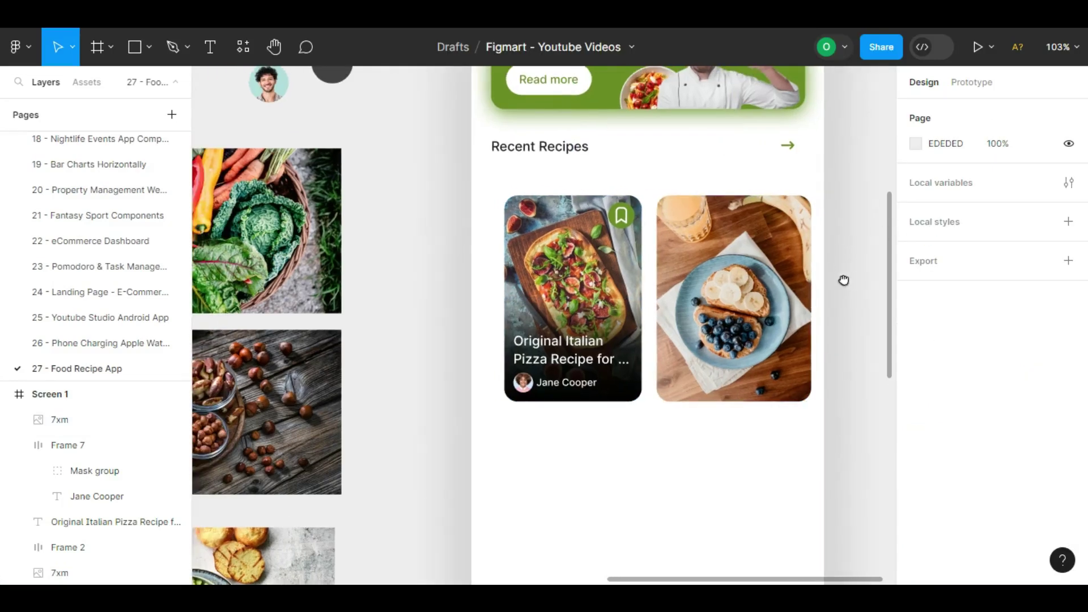
click(619, 288)
click(788, 289)
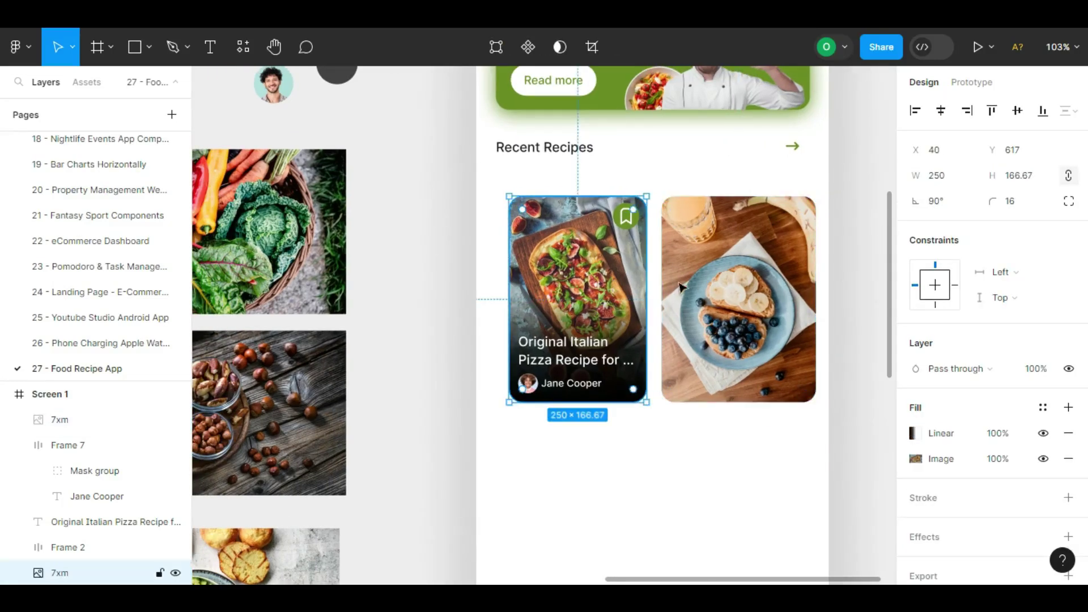
Step: Nudge the toast photo into place and set its height to 166.67
drag(745, 283, 741, 281)
text(166)
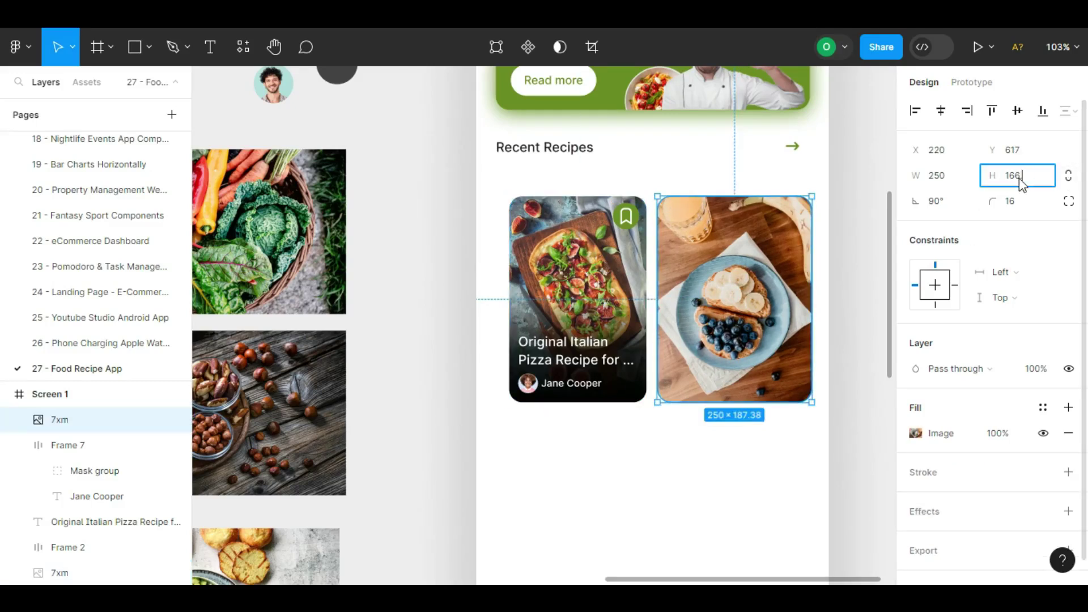
text(.67)
key(Return)
click(855, 257)
click(731, 284)
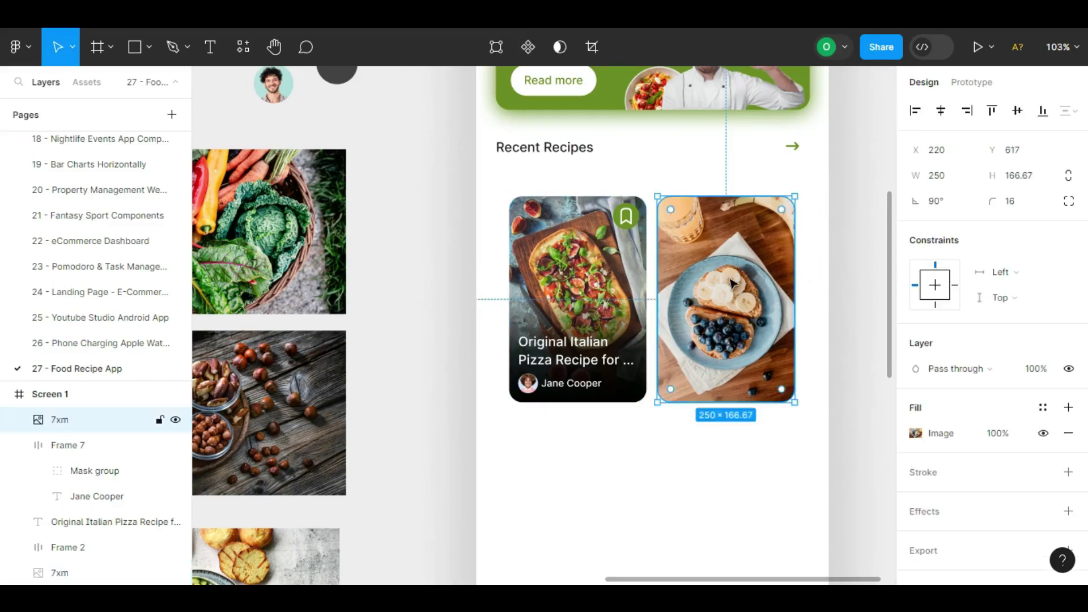
click(836, 297)
scroll(836, 296, right, 3)
Step: Duplicate the bookmark badge onto the toast card and bring it to the front
click(581, 209)
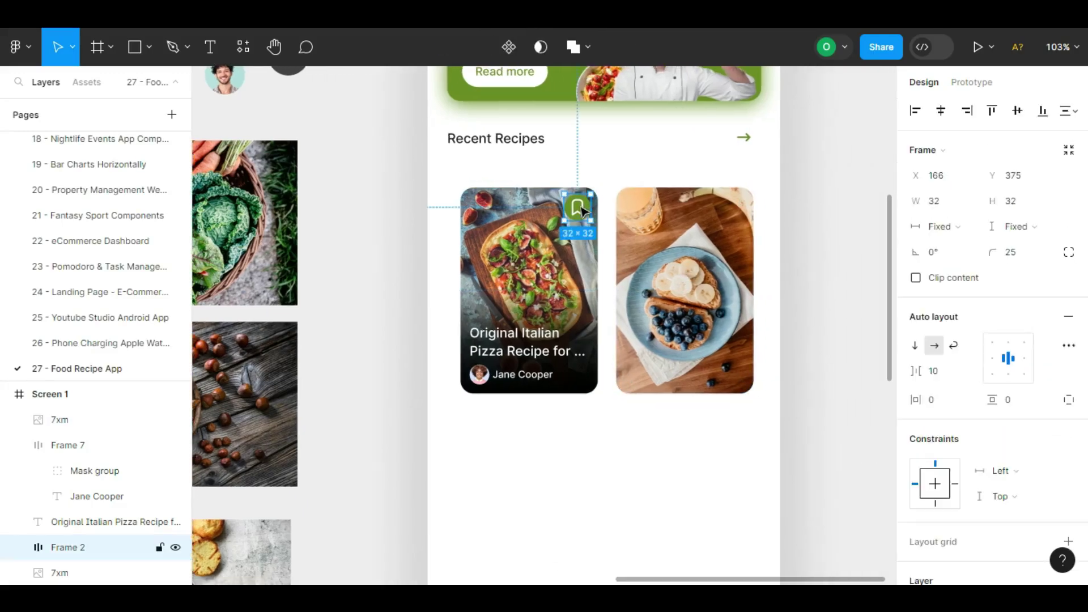
drag(584, 211, 731, 211)
right_click(722, 218)
mouse_move(750, 448)
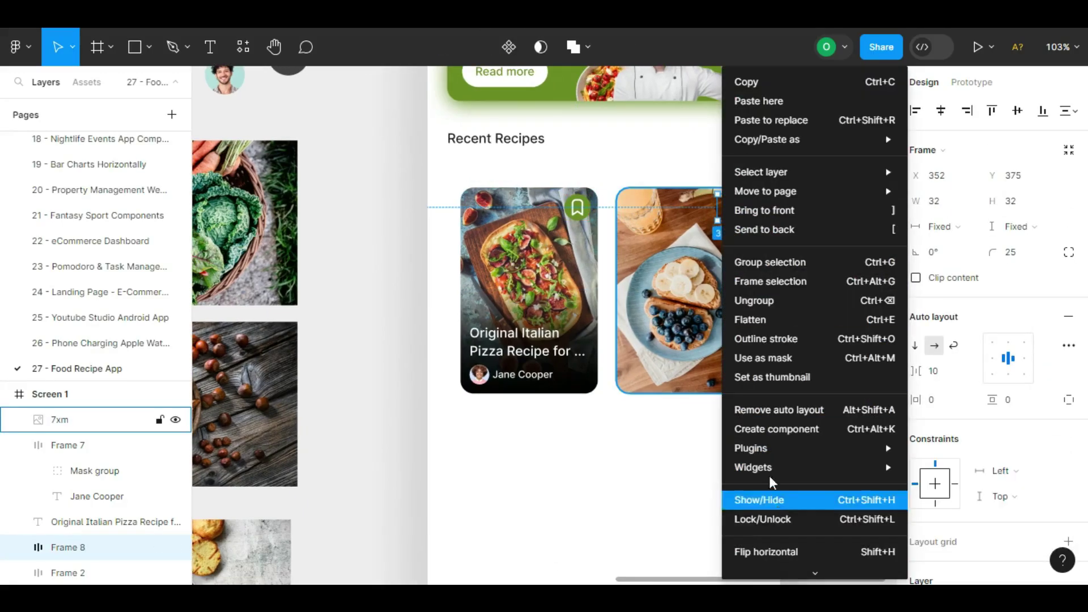
click(781, 213)
Step: Try pasting the pizza image's styling onto the toast photo, then undo it
click(60, 445)
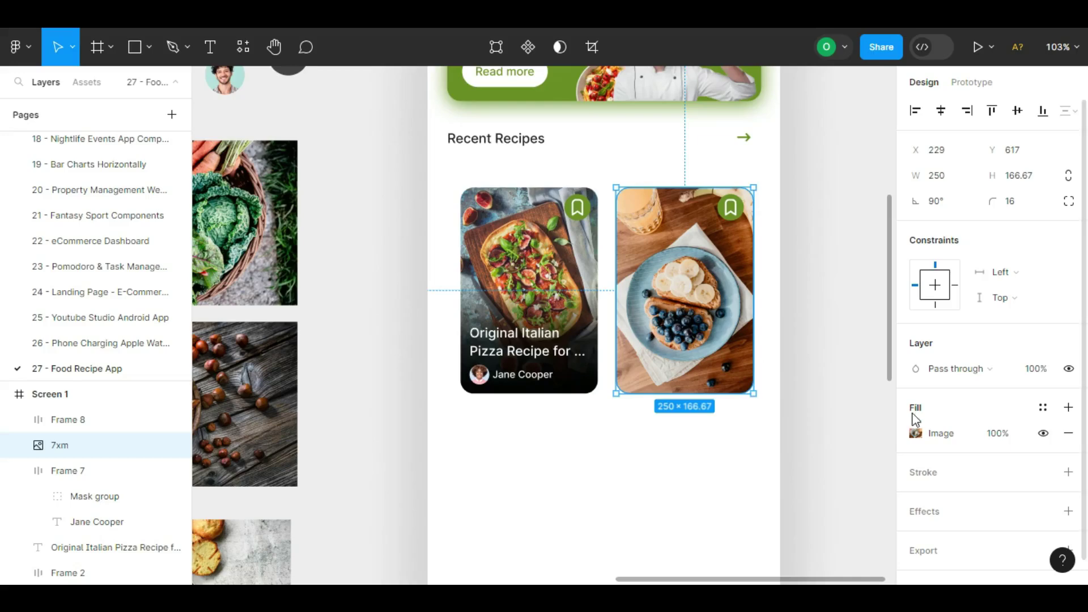
click(563, 271)
right_click(563, 271)
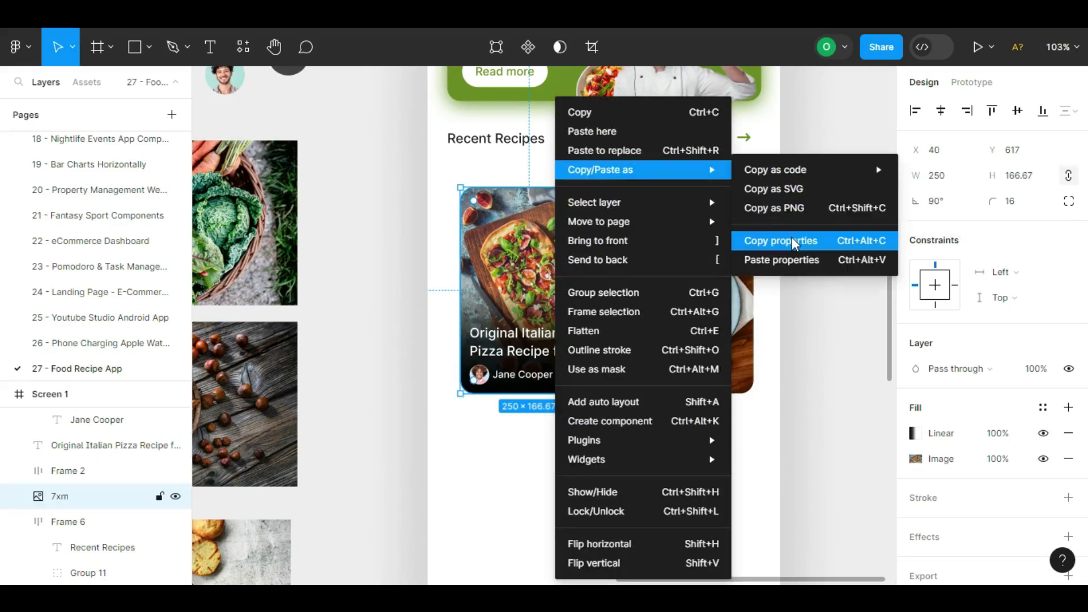
click(760, 241)
right_click(717, 287)
click(943, 260)
key(ctrl+z)
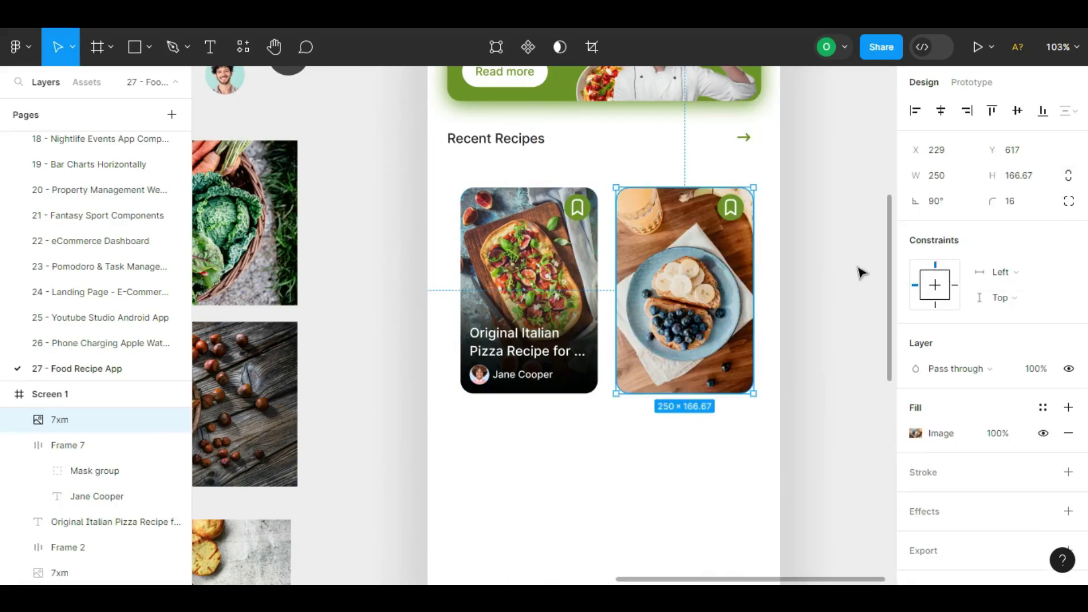
Step: Add a linear gradient fill to the toast photo running vertically from bottom to top
click(1068, 407)
click(916, 433)
click(745, 114)
click(772, 202)
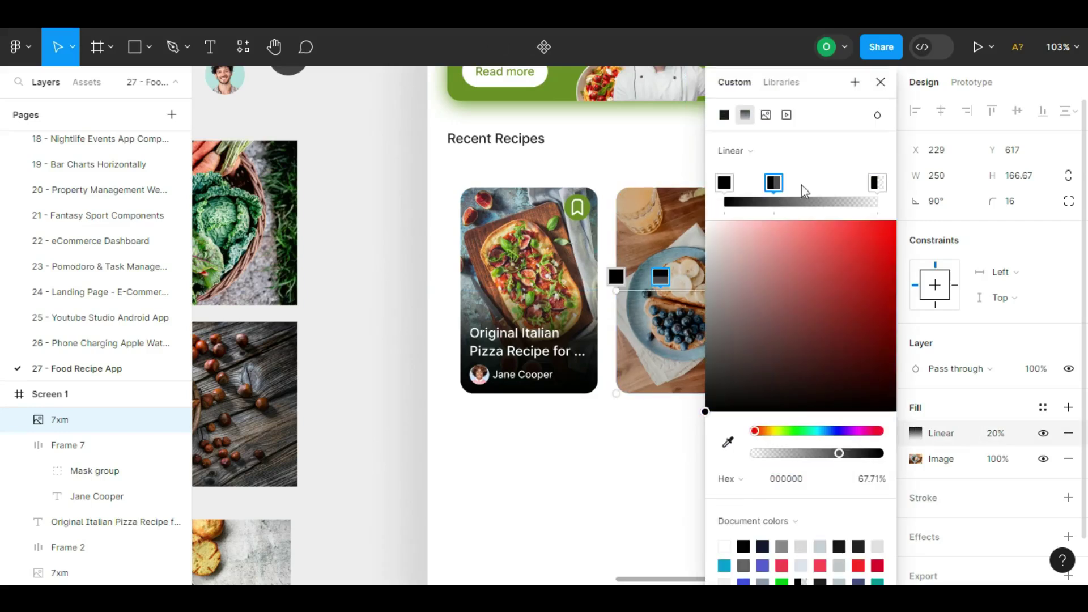
click(807, 201)
drag(815, 102, 920, 102)
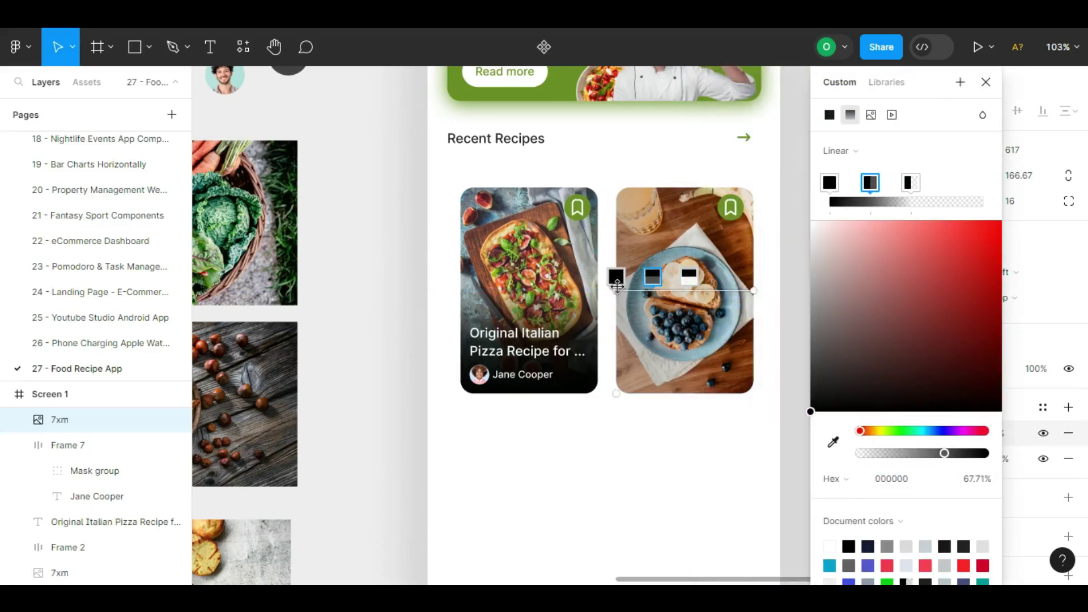
drag(616, 290, 680, 388)
drag(753, 290, 685, 195)
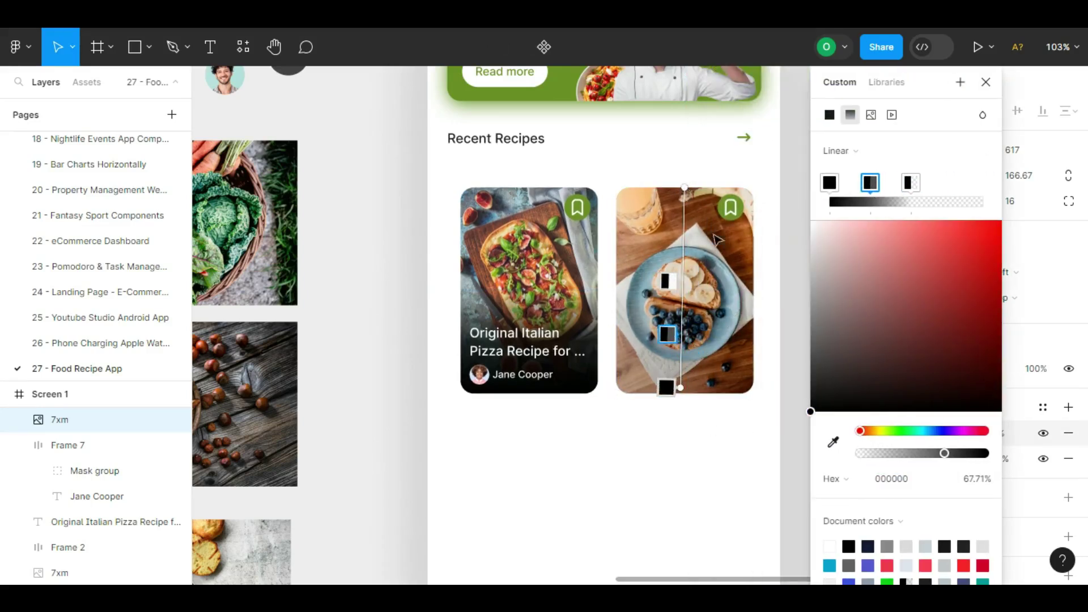
click(829, 184)
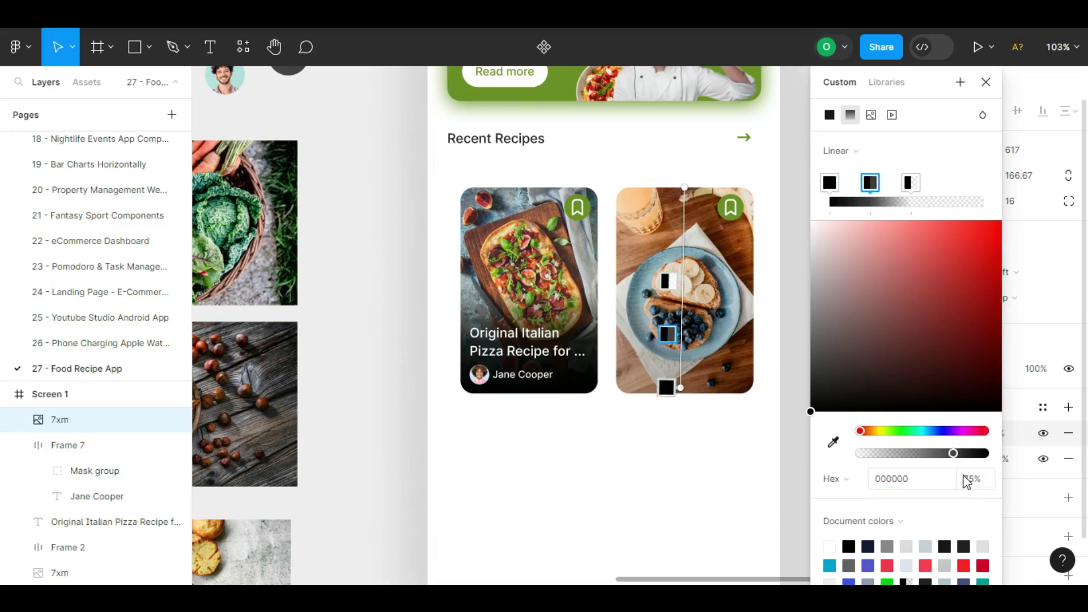
key(Escape)
Step: Compare with the pizza gradient and set the toast gradient fill to 100% opacity
click(527, 283)
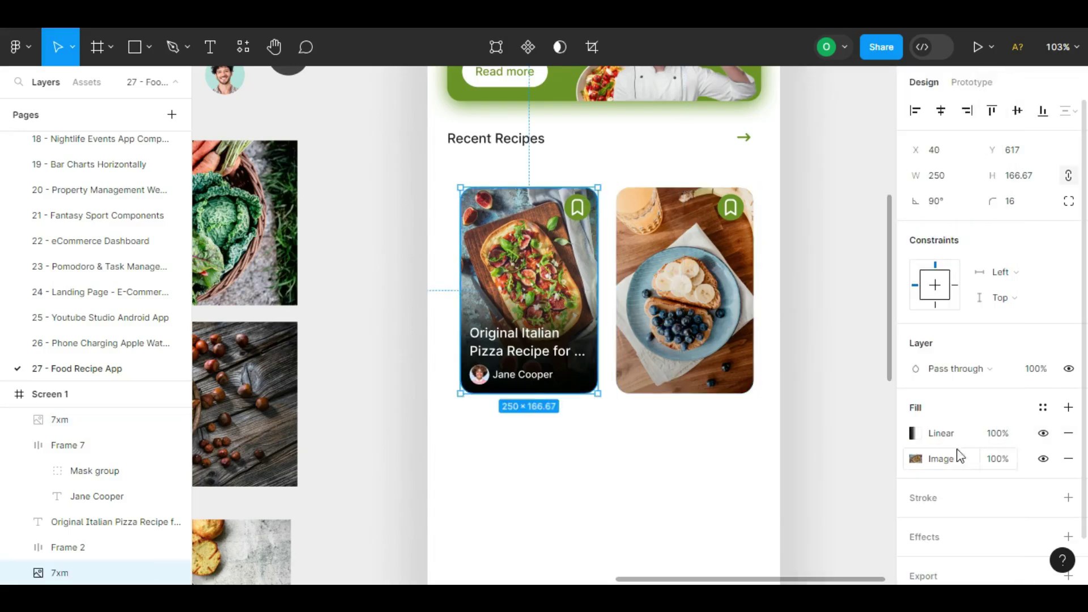
click(914, 433)
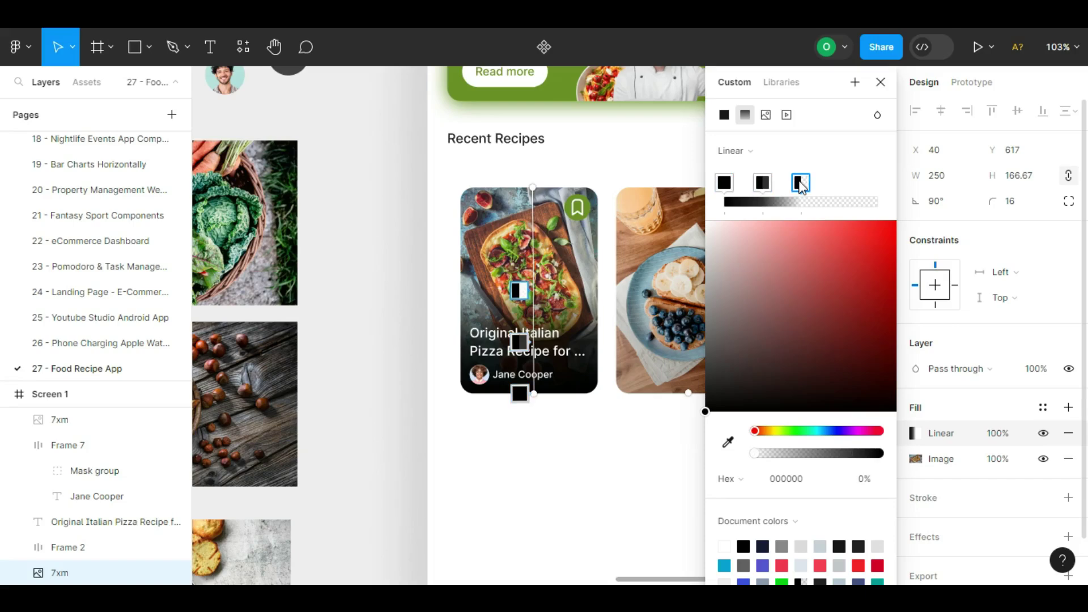
click(880, 82)
click(680, 284)
click(913, 434)
click(998, 433)
text(20)
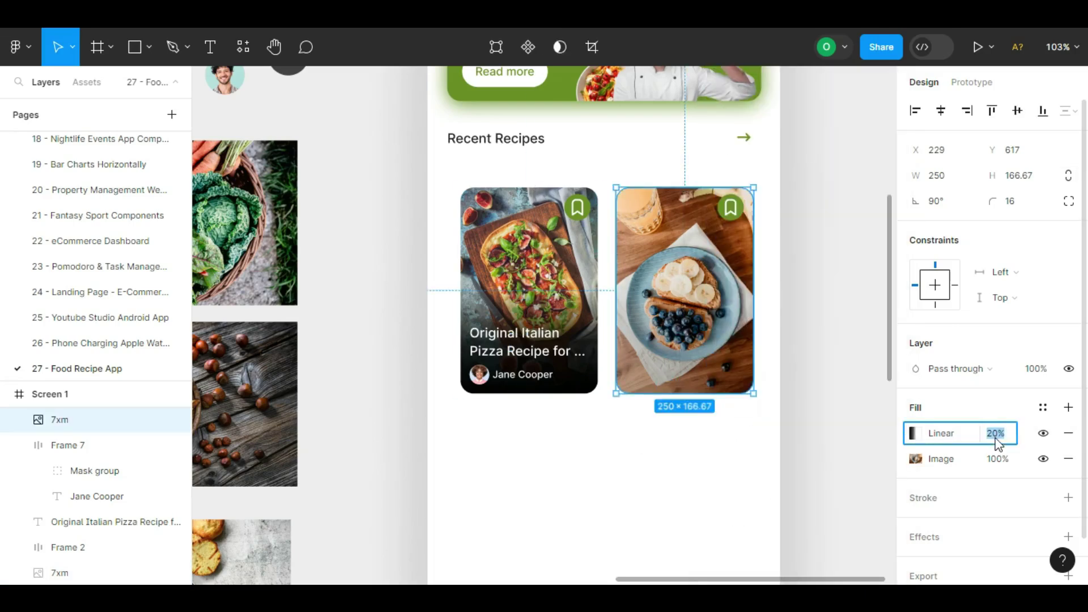
text(100)
key(Return)
click(914, 433)
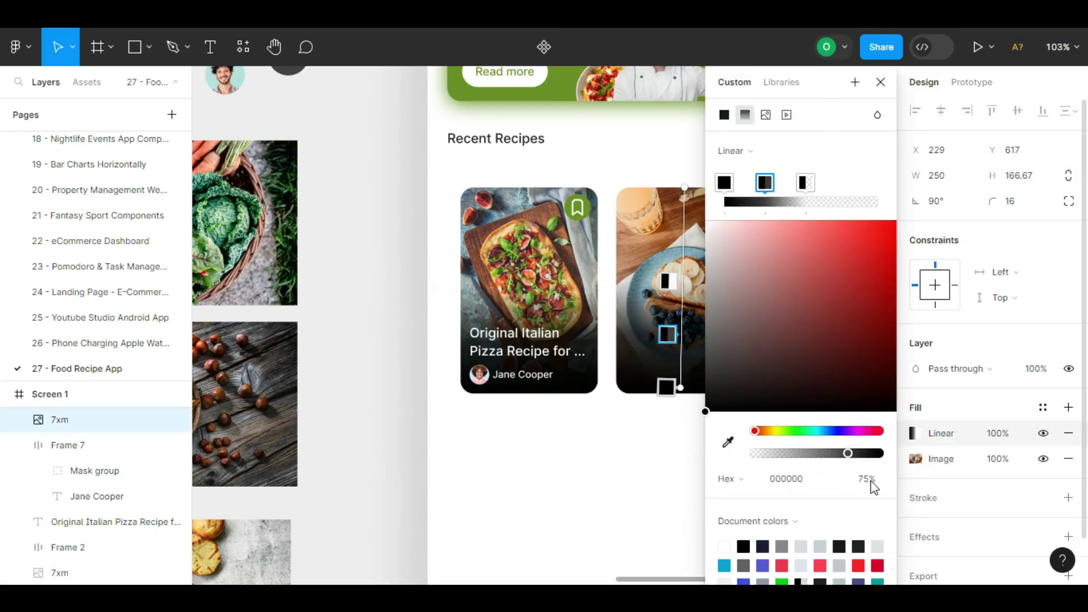
click(806, 183)
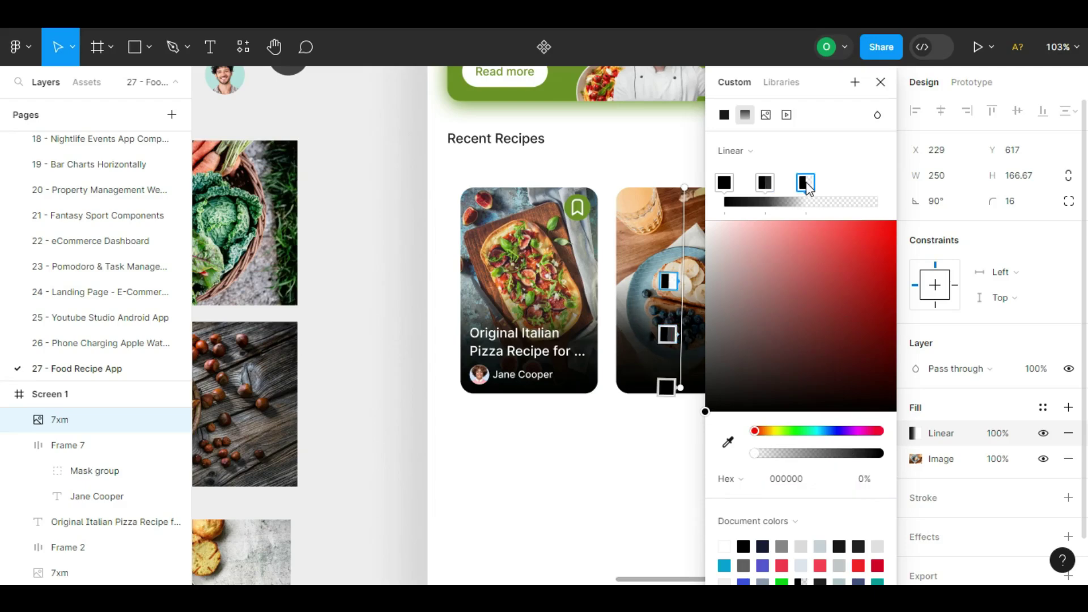
click(881, 82)
click(825, 267)
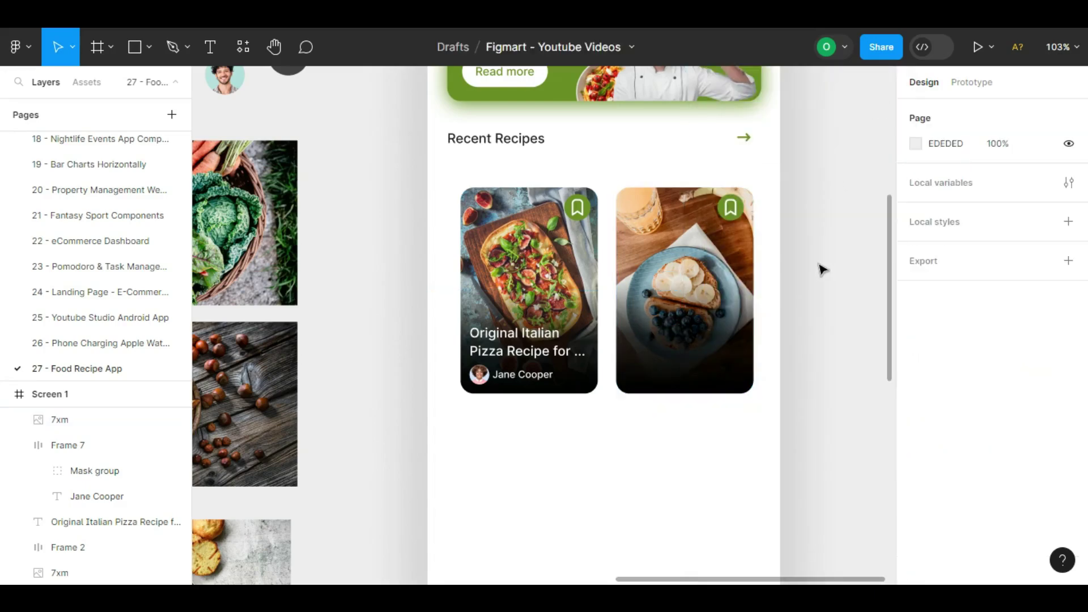
Step: Duplicate the pizza card's title and author row onto the toast card, in front of the photo
click(538, 353)
shift+click(523, 374)
drag(483, 352, 653, 351)
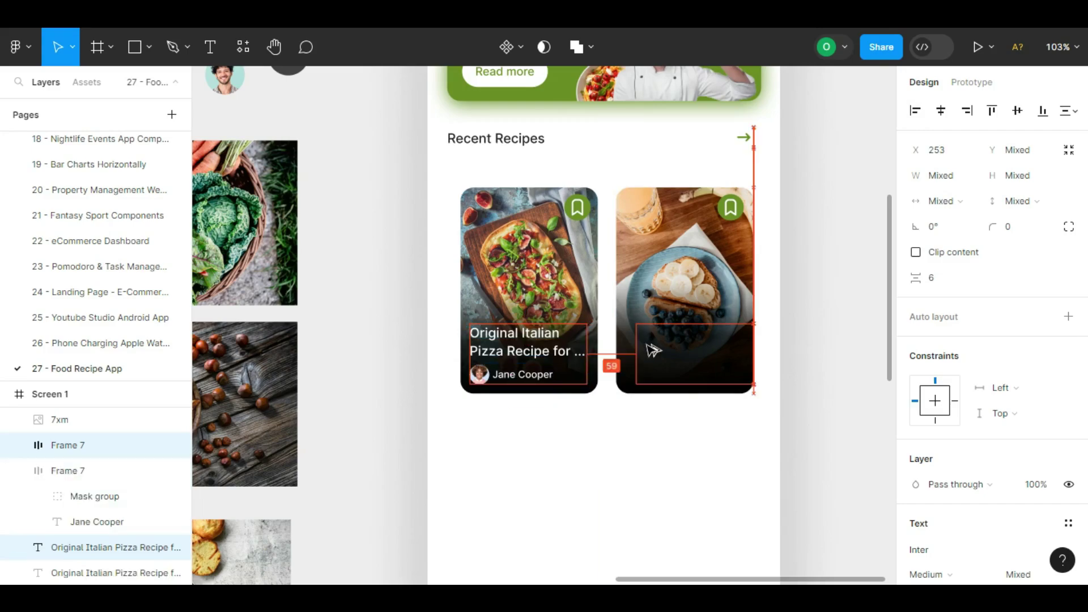
right_click(641, 351)
click(669, 221)
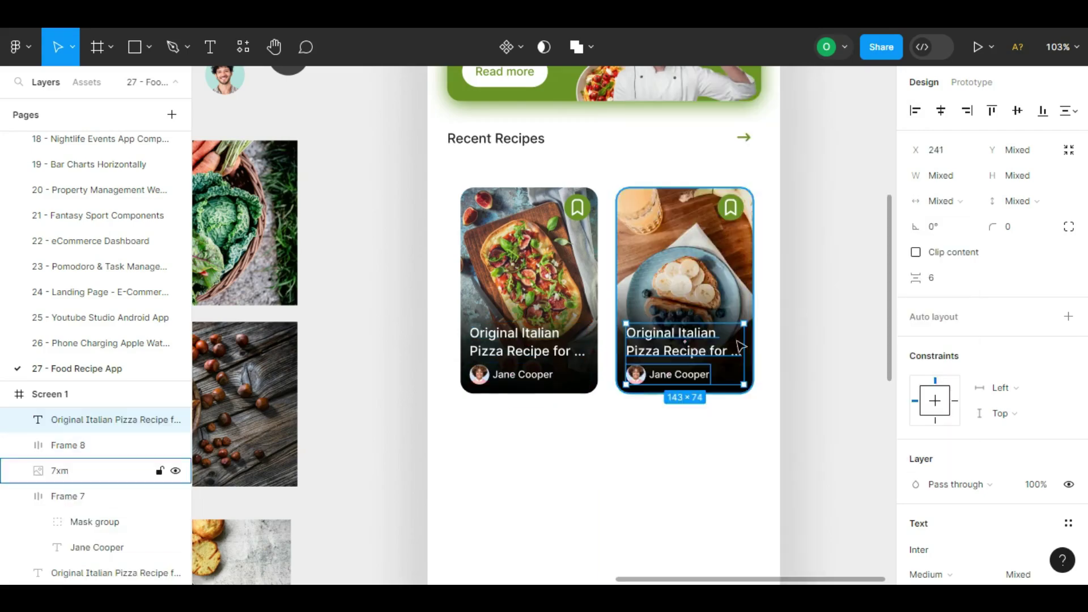
scroll(734, 351, up, 5)
Step: Retitle the copy 'Special Blueberry & Banana…' and enter a new author name
double_click(534, 330)
text(Special Blueberry)
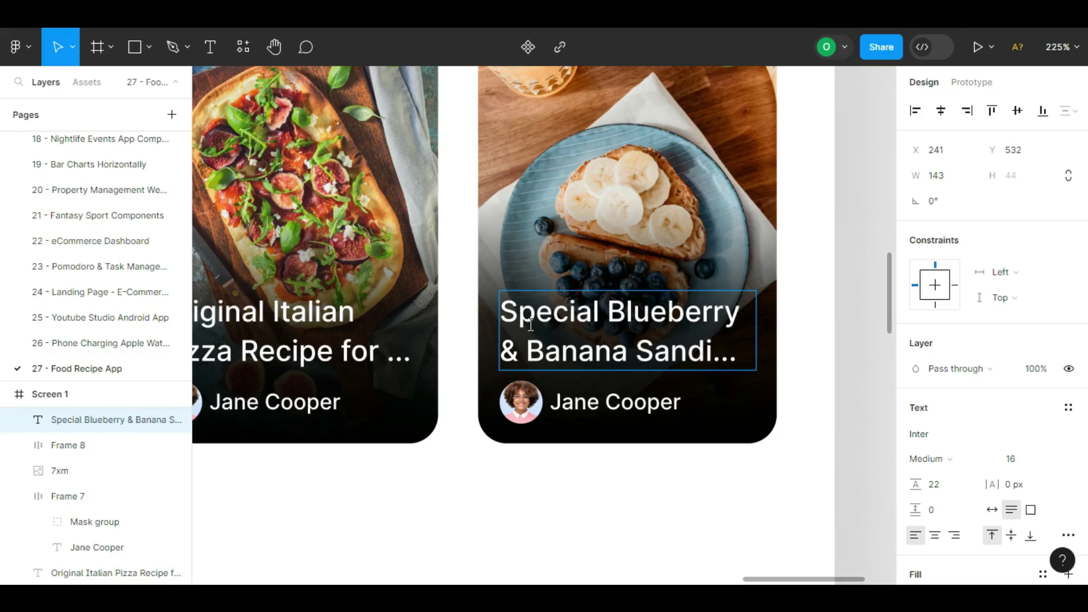
click(598, 404)
double_click(598, 404)
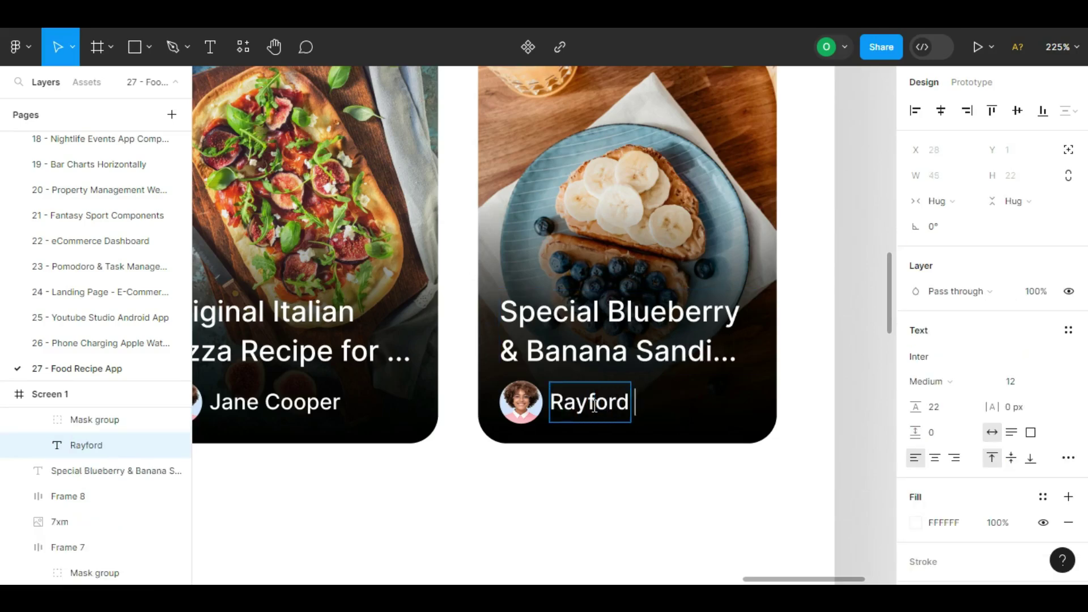
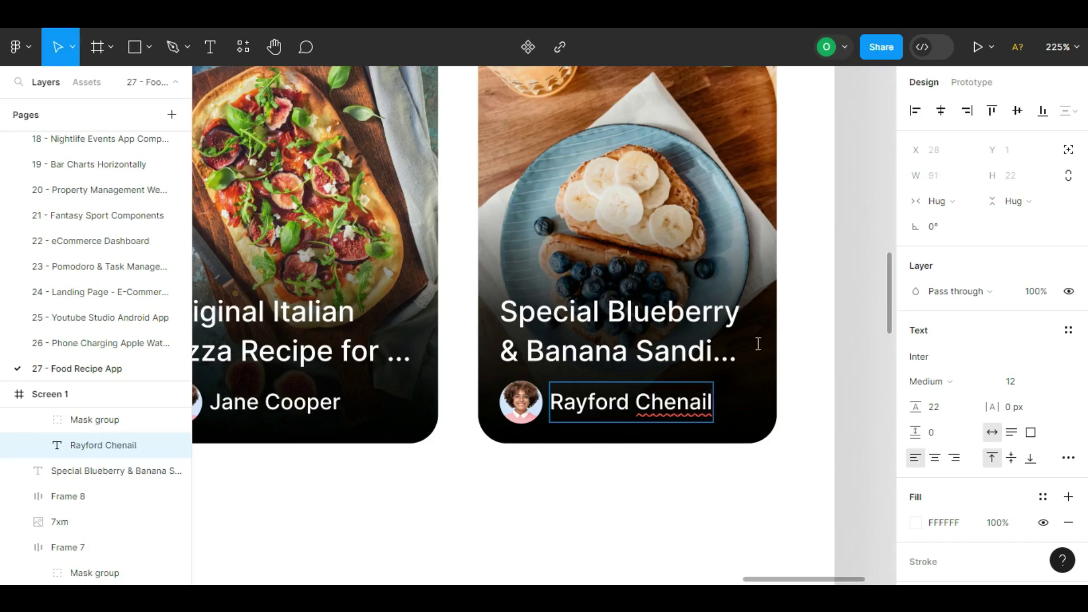
click(843, 308)
Step: Paste a portrait photo sized 24 px and place it in the card's avatar mask group
scroll(485, 159, down, 5)
click(432, 121)
scroll(756, 366, up, 5)
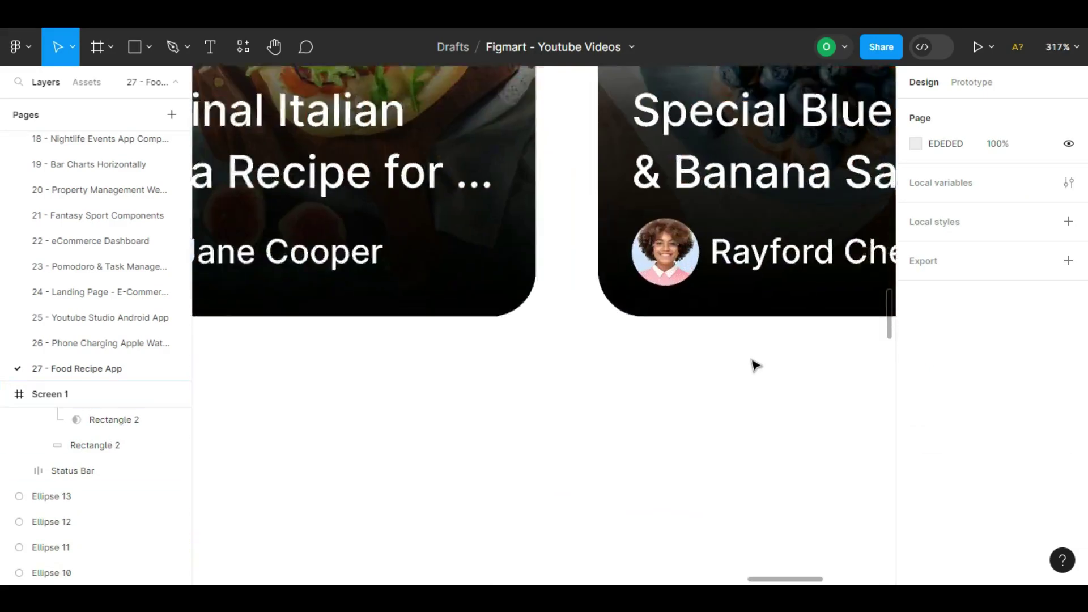
key(ctrl+v)
scroll(756, 366, up, 2)
click(945, 176)
text(24)
key(Return)
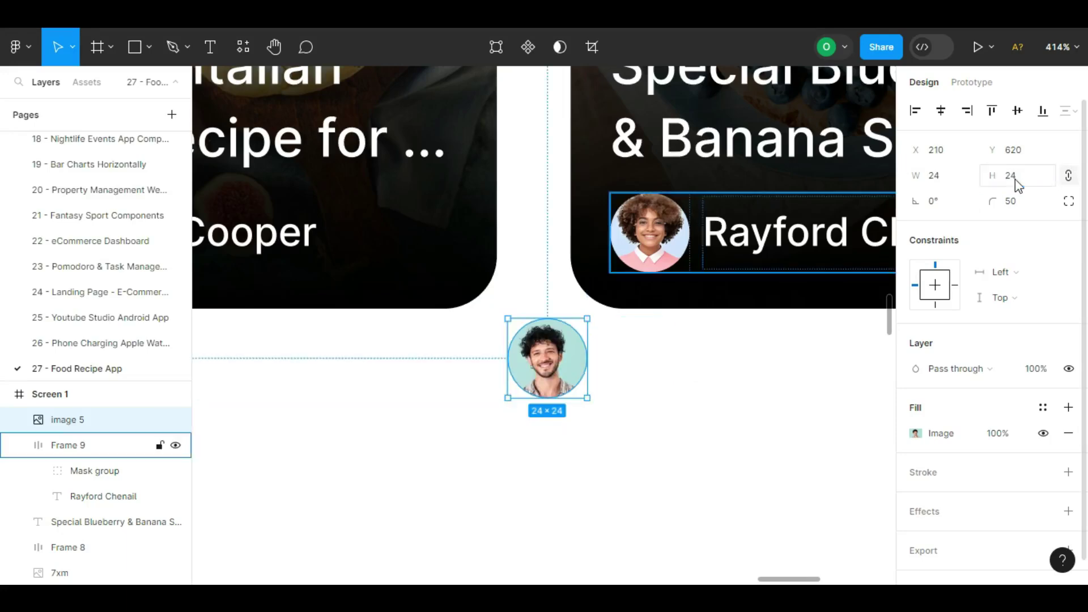
click(653, 262)
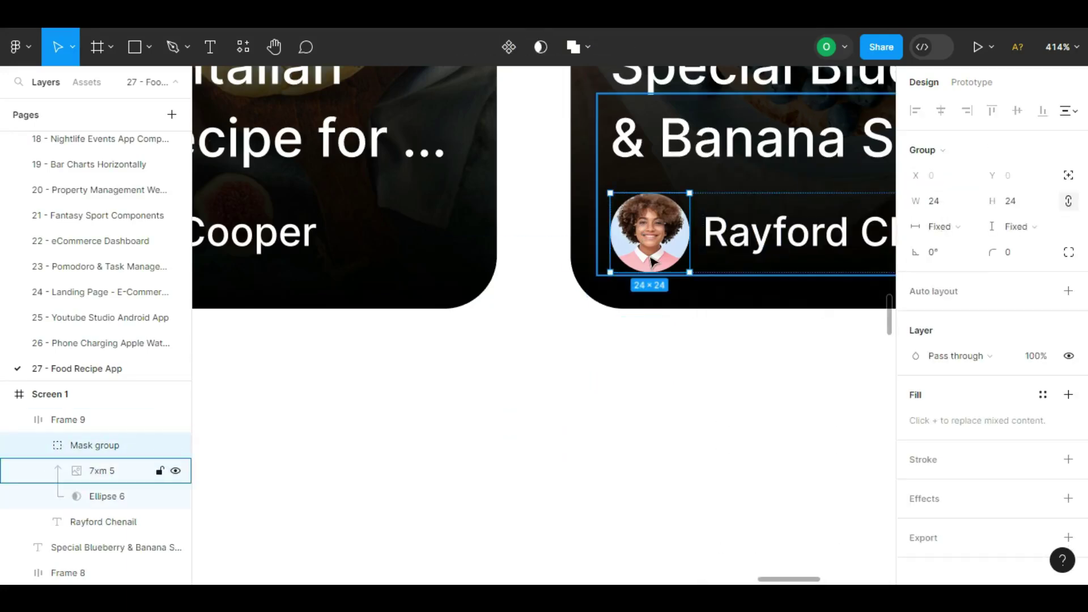
scroll(683, 380, down, 5)
scroll(736, 428, up, 2)
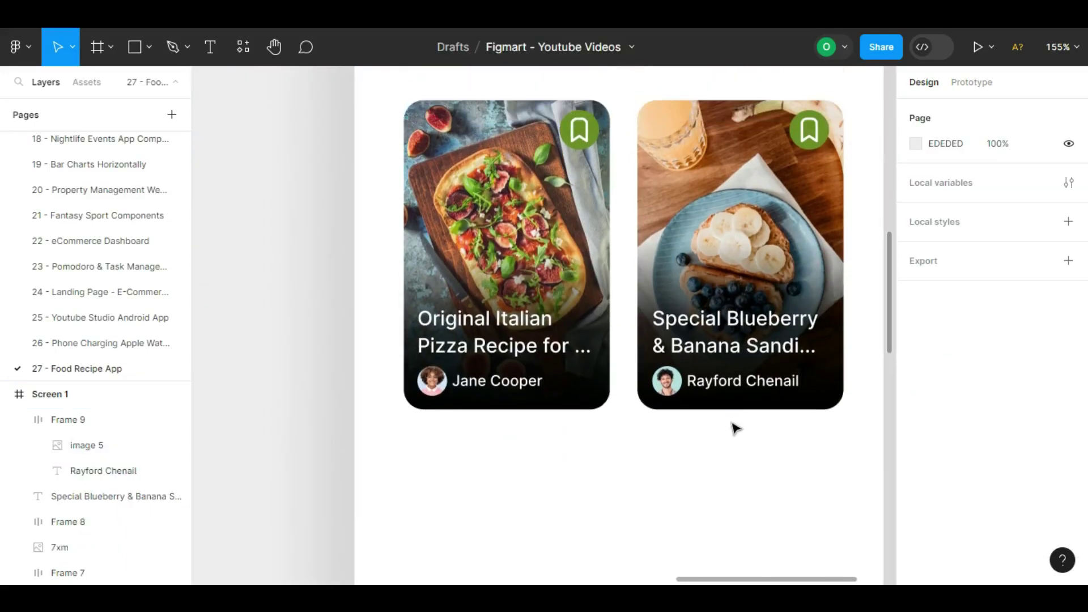
click(579, 130)
Step: Group the right recipe card's layers, then the left card's layers, into separate groups
click(801, 138)
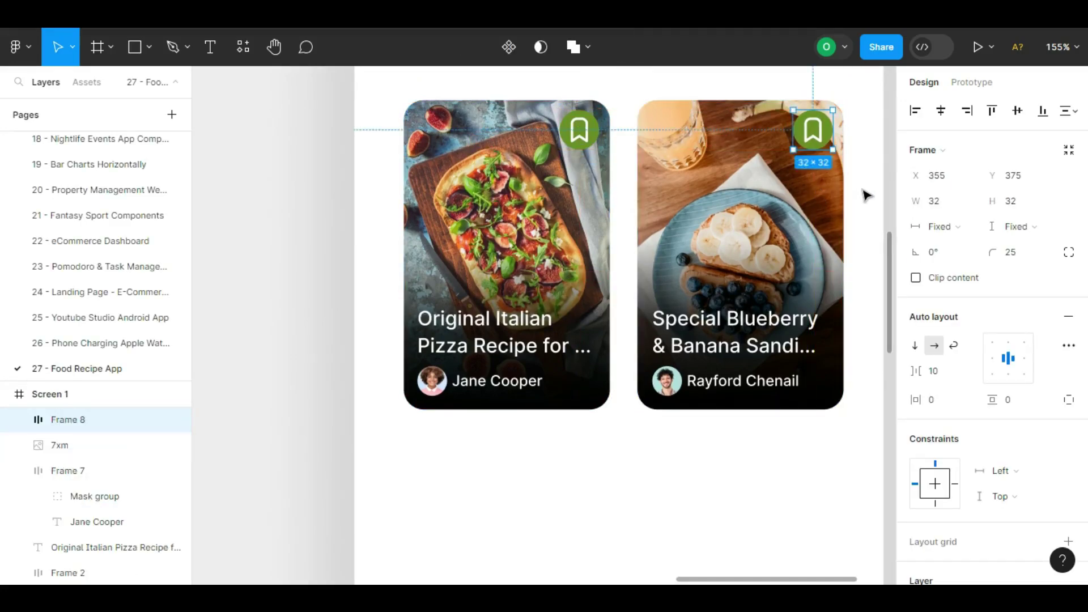
scroll(866, 196, down, 3)
scroll(777, 226, up, 2)
scroll(776, 226, right, 3)
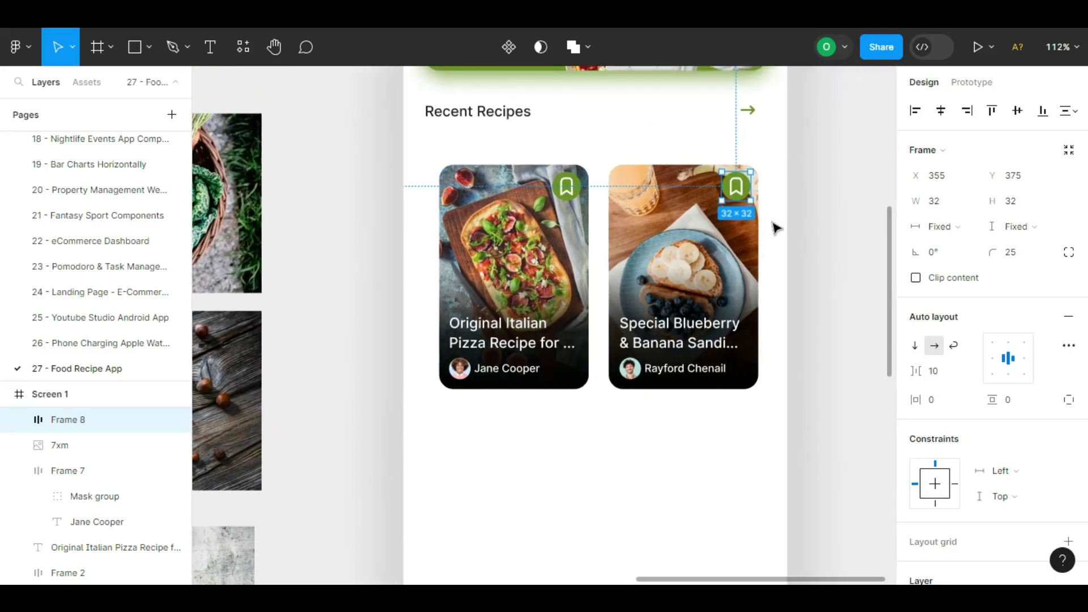
drag(776, 226, 626, 393)
key(ctrl+g)
drag(540, 413, 476, 340)
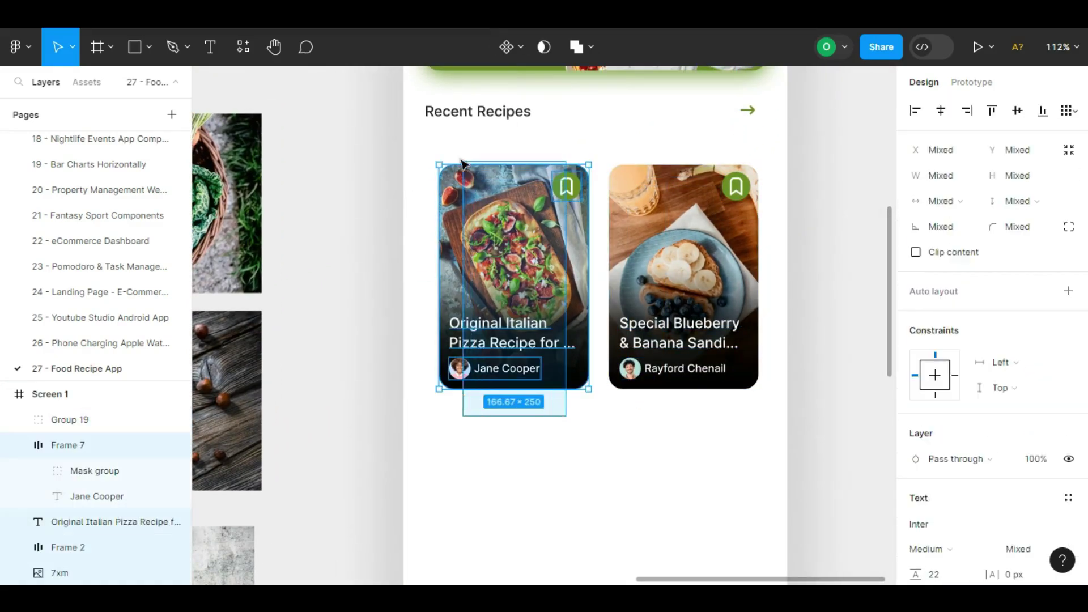
key(ctrl+g)
Step: Group the two recipe cards together and move the pair up toward the header
click(808, 272)
scroll(804, 270, down, 3)
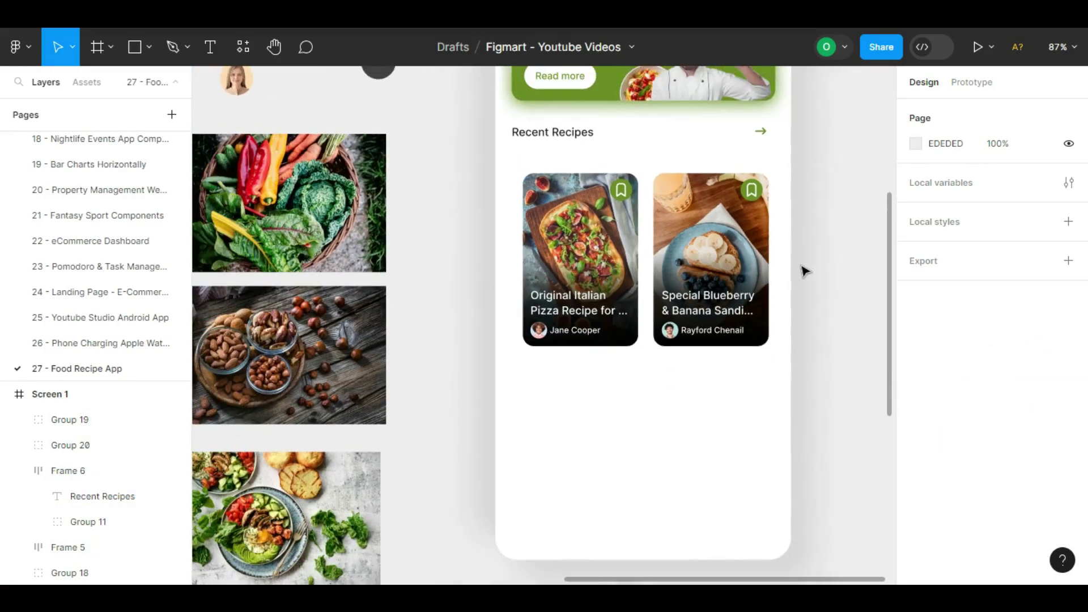
drag(805, 270, 624, 238)
key(ctrl+g)
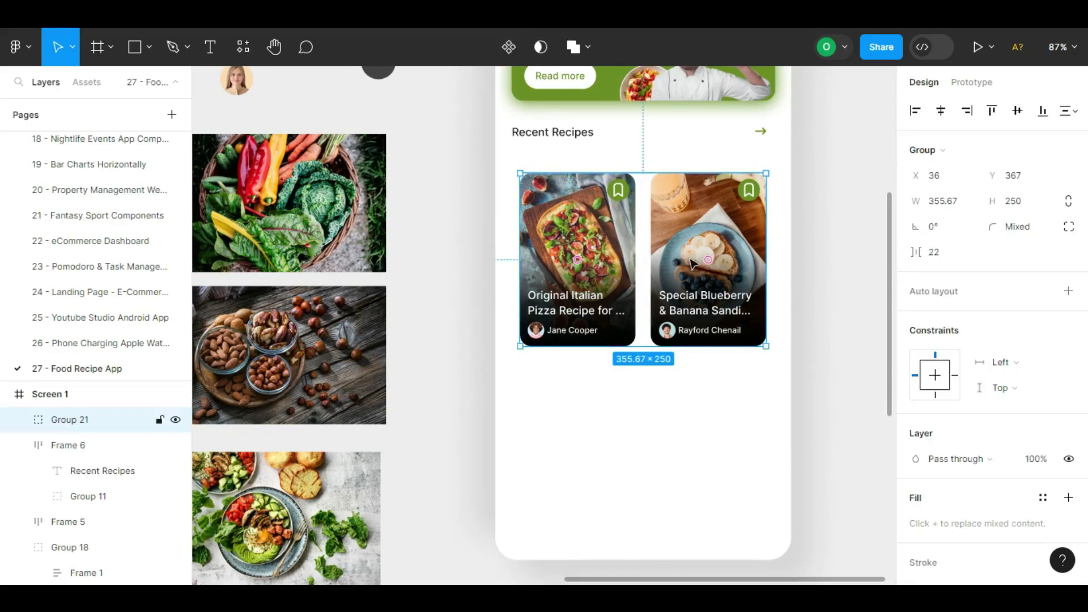
drag(694, 263, 692, 248)
click(845, 242)
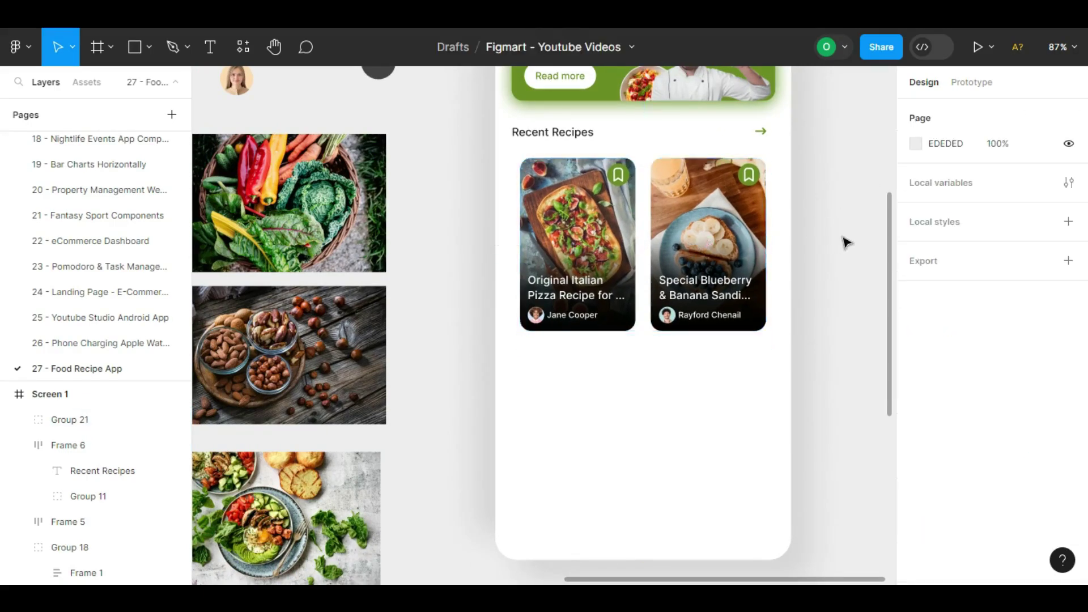
Step: Even the card spacing: shift the left card slightly left, nudge the right card right
click(701, 133)
click(830, 220)
click(709, 227)
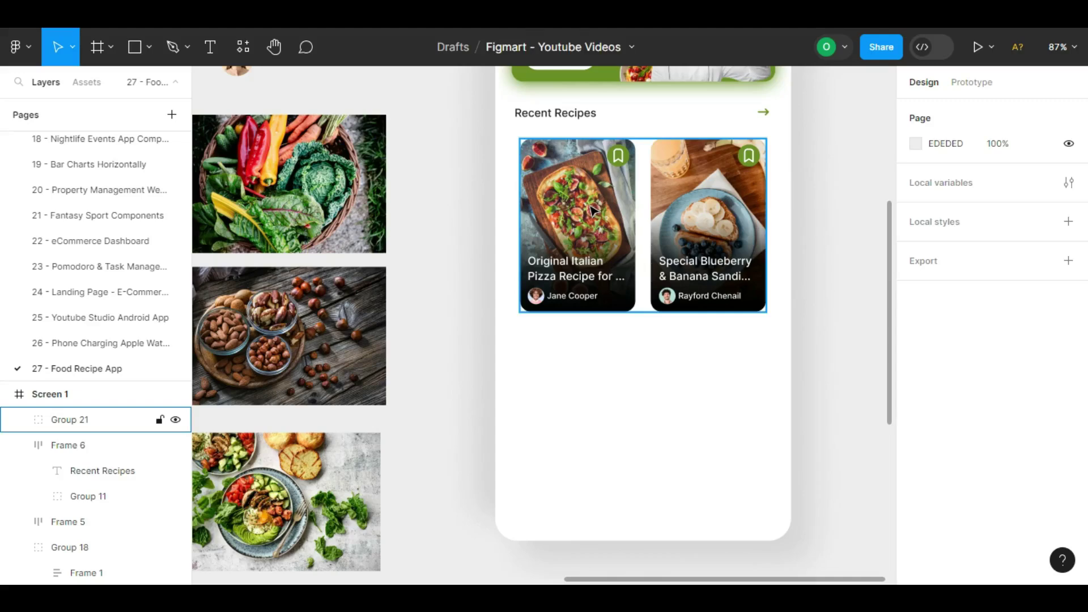
double_click(573, 227)
drag(573, 227, 567, 227)
click(731, 241)
key(Right)
key(Right)
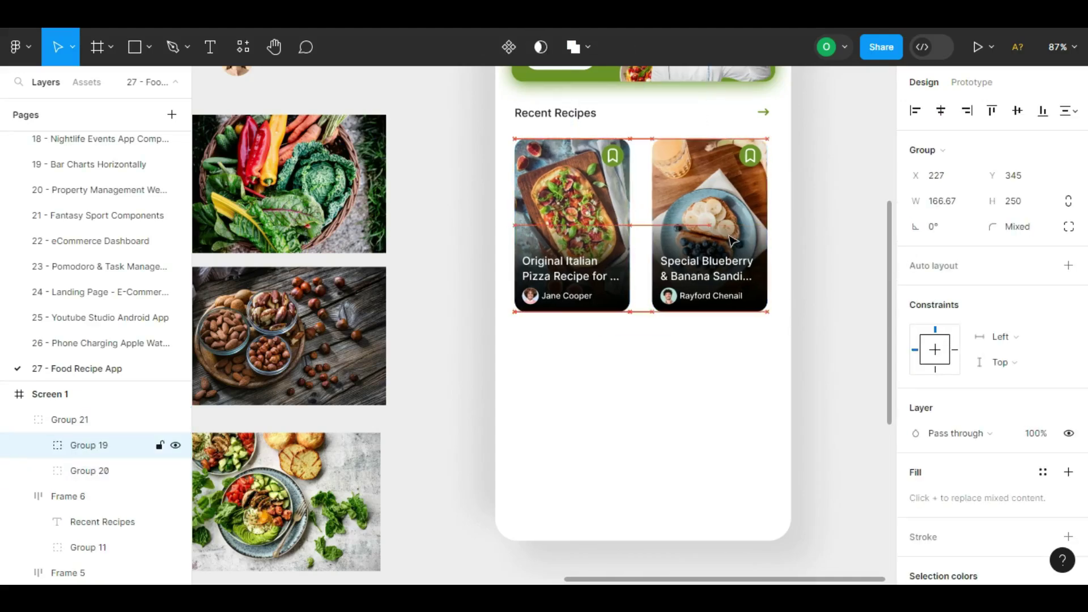
key(Right)
key(Right)
key(Right)
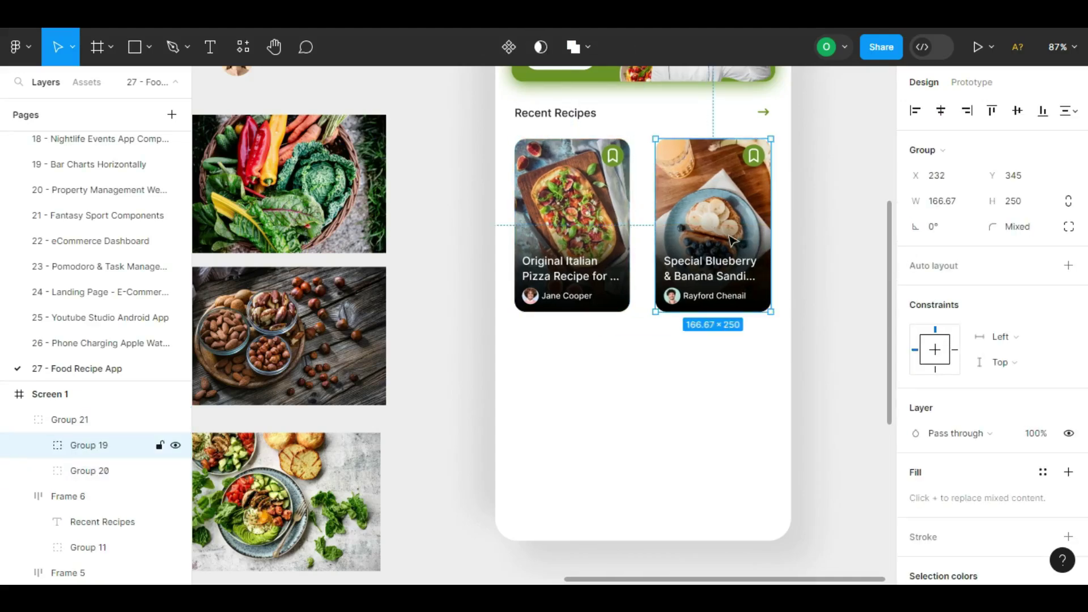
key(Left)
click(829, 262)
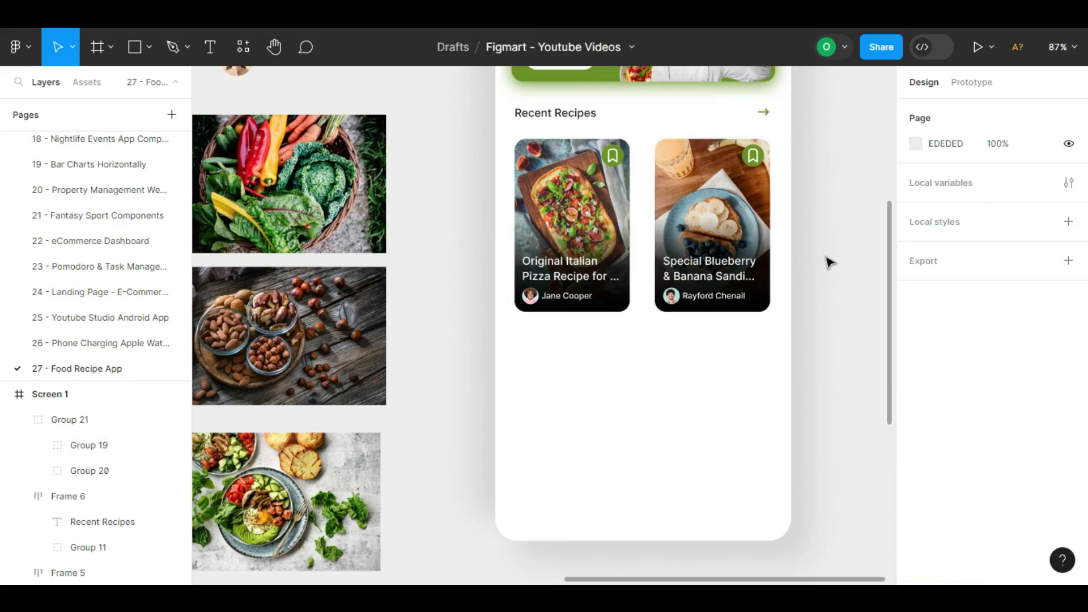
Step: Duplicate the Recent Recipes header further down and retype it as 'Your Recipes'
scroll(828, 262, down, 1)
click(559, 94)
alt+drag(561, 95, 553, 314)
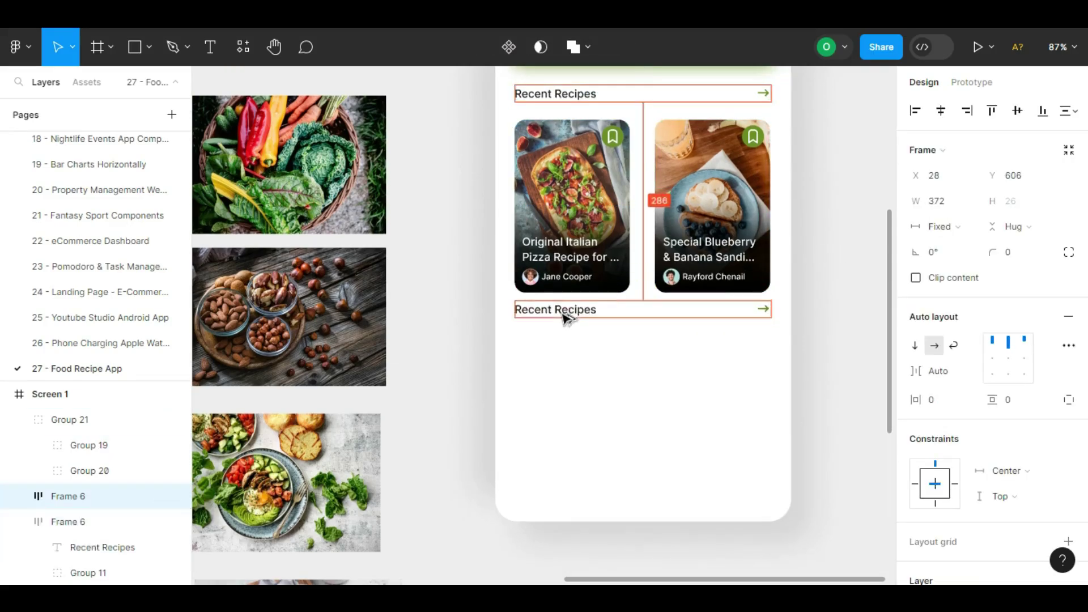
double_click(529, 313)
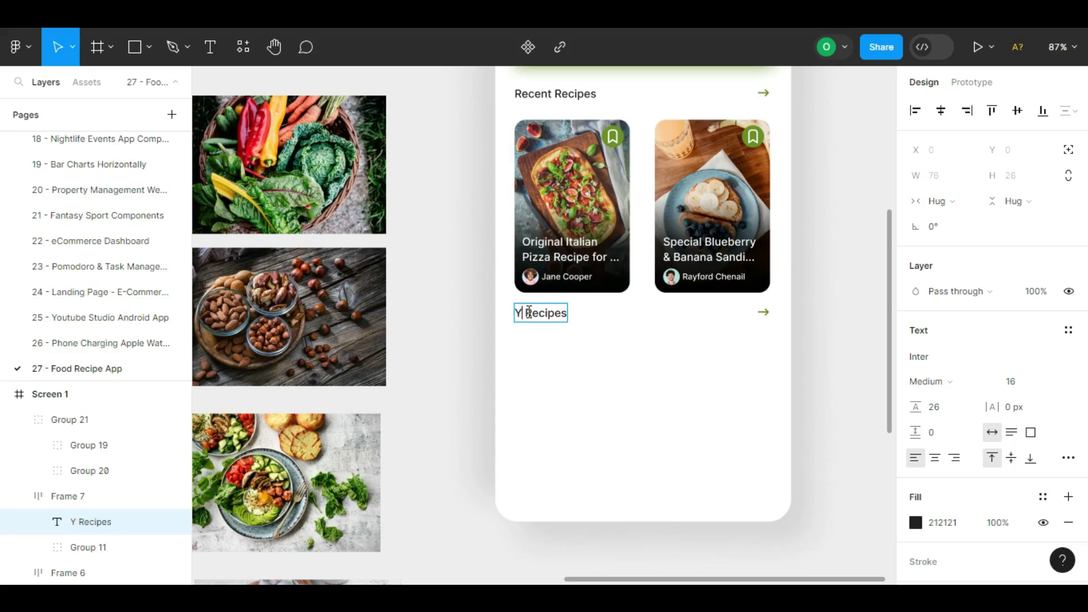
text(our)
key(Escape)
click(609, 375)
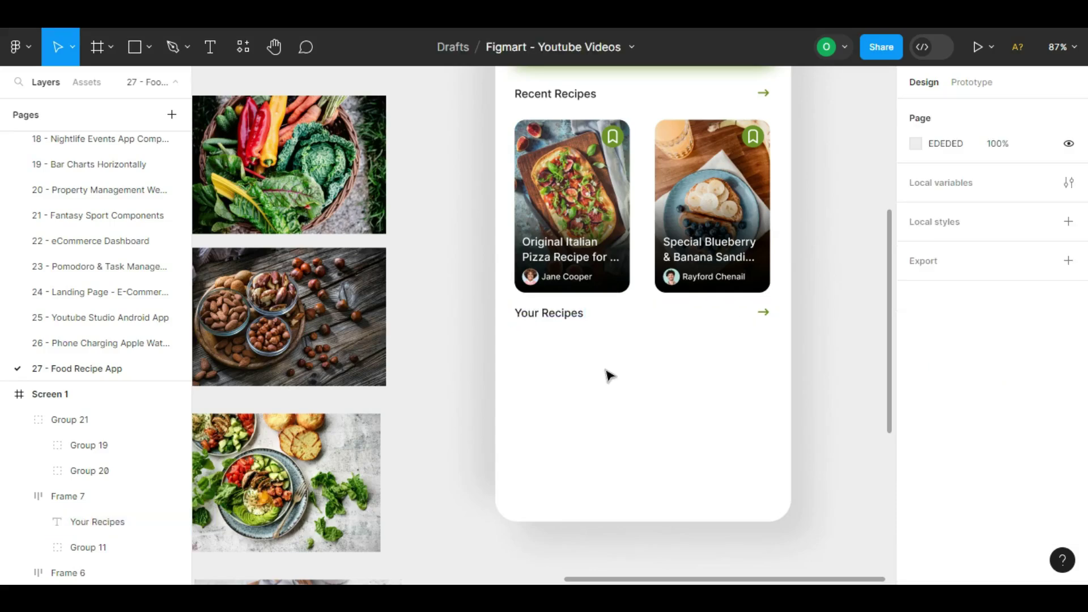
Step: Scale the pizza and blueberry cards proportionally to 170 wide (170×255)
double_click(600, 192)
key(k)
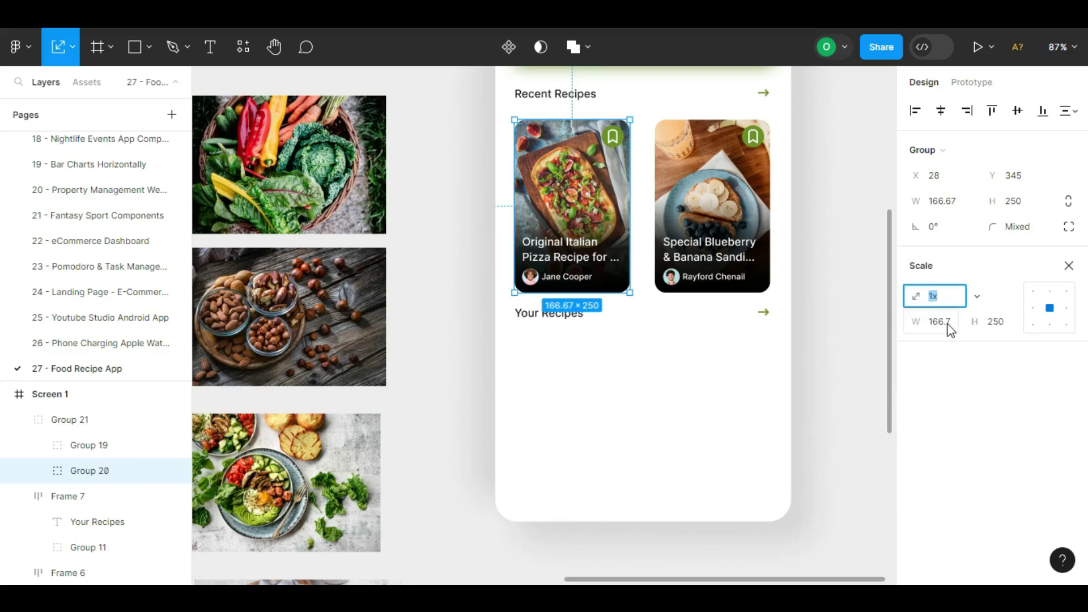
key(Return)
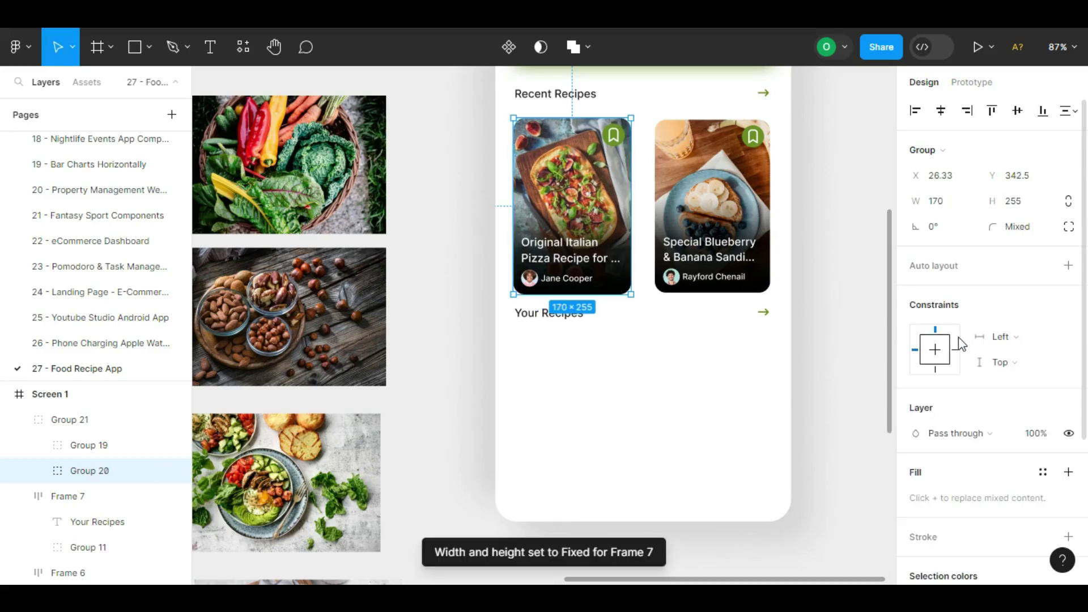
click(737, 255)
text(k170)
key(Return)
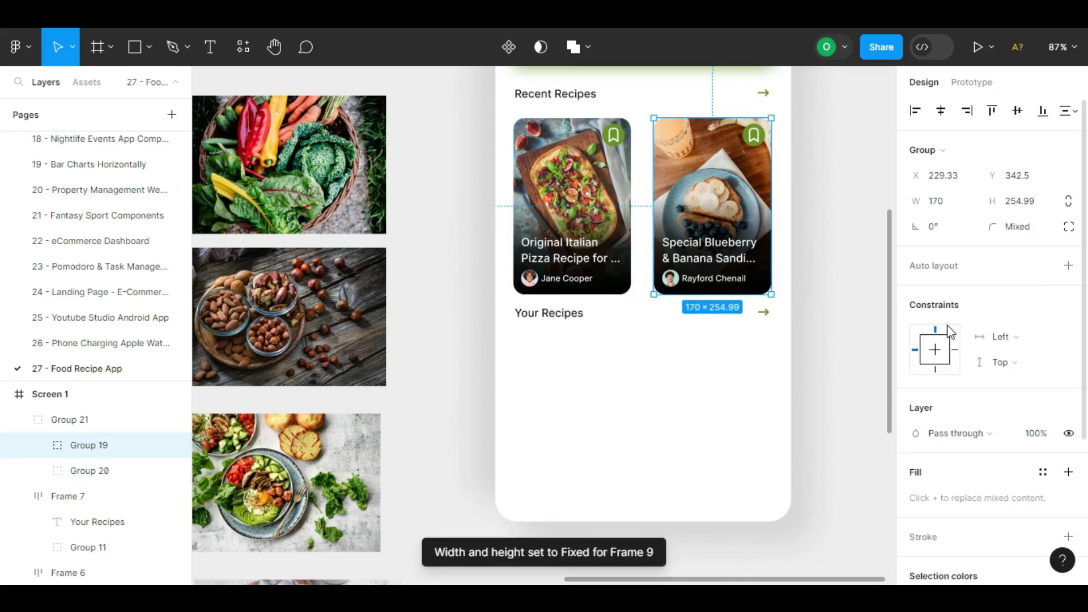
click(815, 234)
Step: Place a copy of the 365×255 card pair below the Your Recipes heading
scroll(815, 233, up, 1)
double_click(598, 203)
click(714, 227)
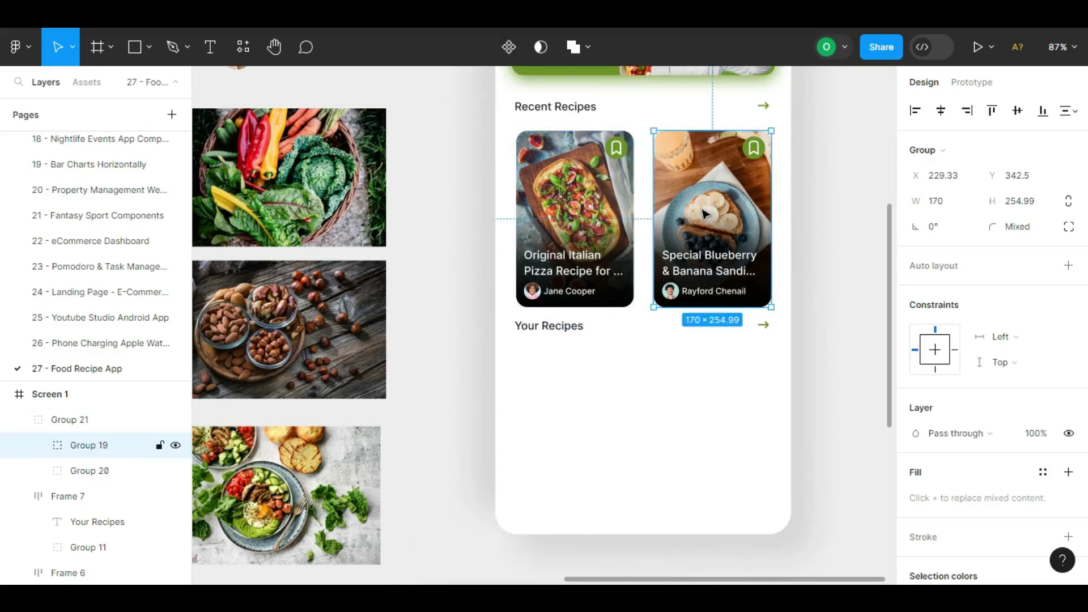
key(Escape)
click(596, 200)
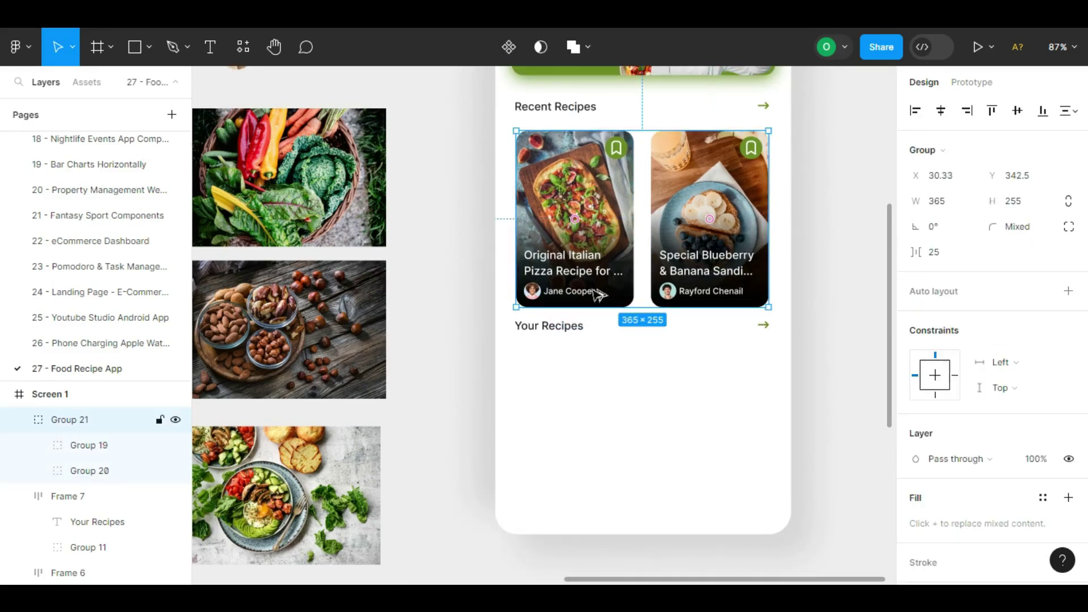
drag(598, 294, 598, 514)
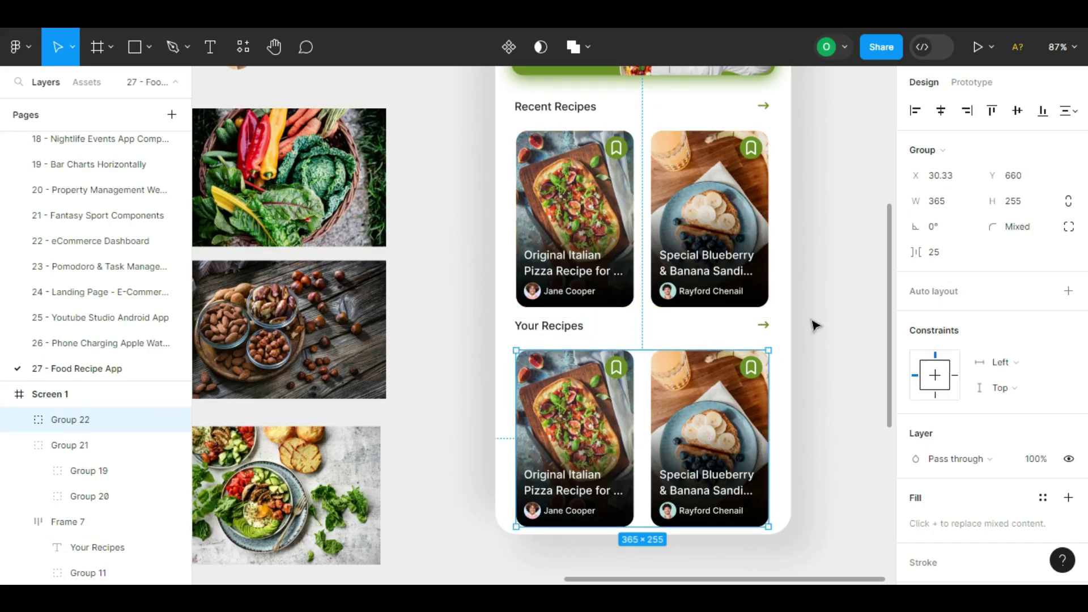
click(828, 337)
scroll(826, 335, up, 2)
Step: Move the salad and taco photos onto the canvas beside the phone screen
scroll(826, 335, down, 1)
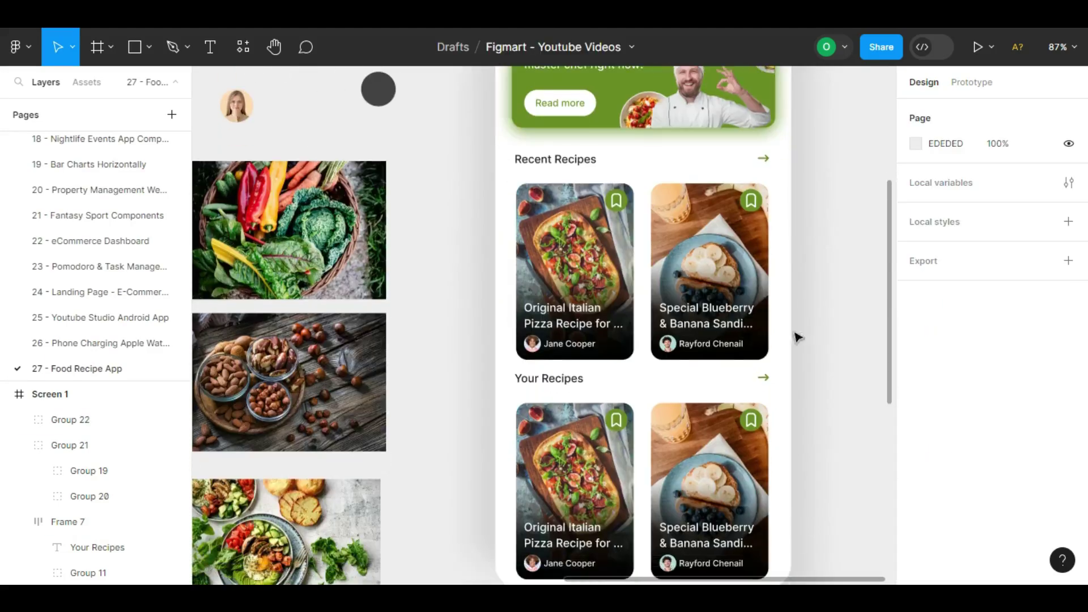
scroll(446, 322, down, 5)
scroll(445, 322, down, 2)
click(313, 371)
drag(314, 371, 687, 395)
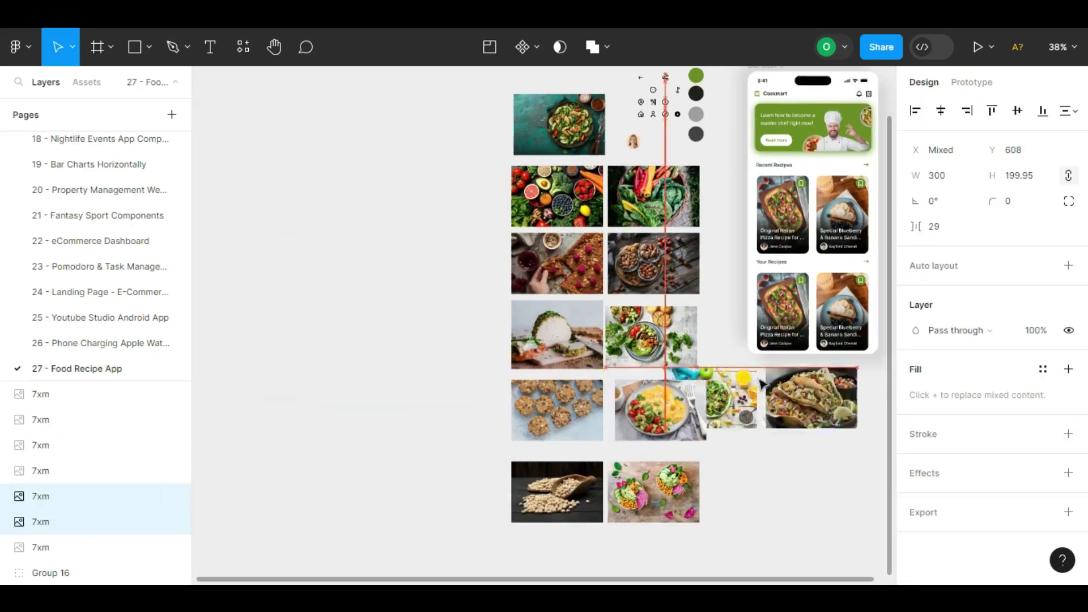
scroll(805, 367, up, 2)
scroll(805, 367, up, 2)
click(719, 306)
Step: Rotate the salad photo -90° so it stands vertical
click(502, 404)
double_click(941, 202)
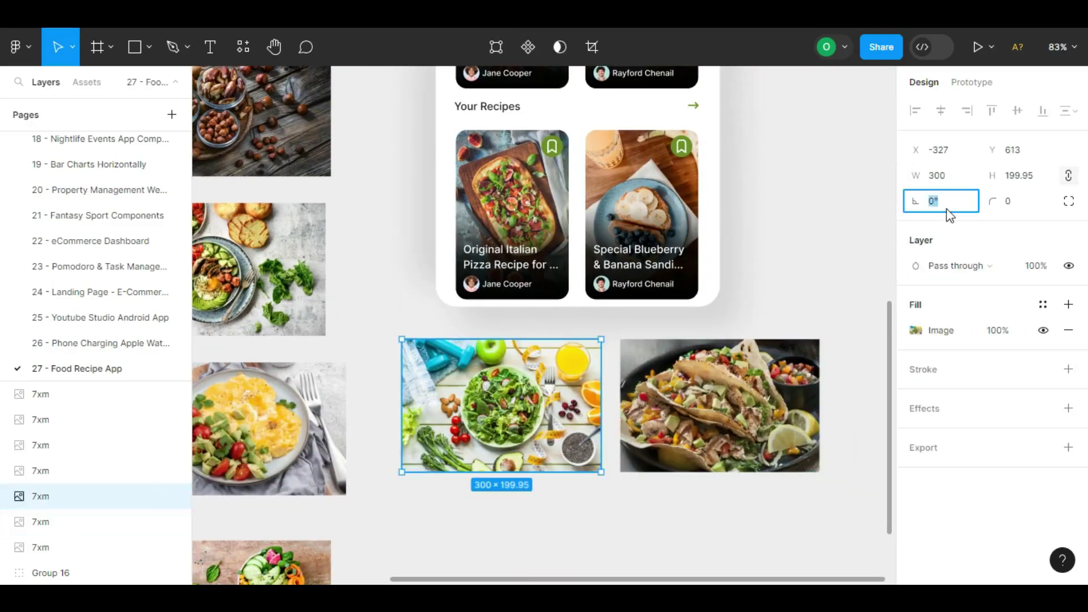
text(90)
key(Return)
key(ctrl+z)
double_click(947, 208)
text(-90)
key(Return)
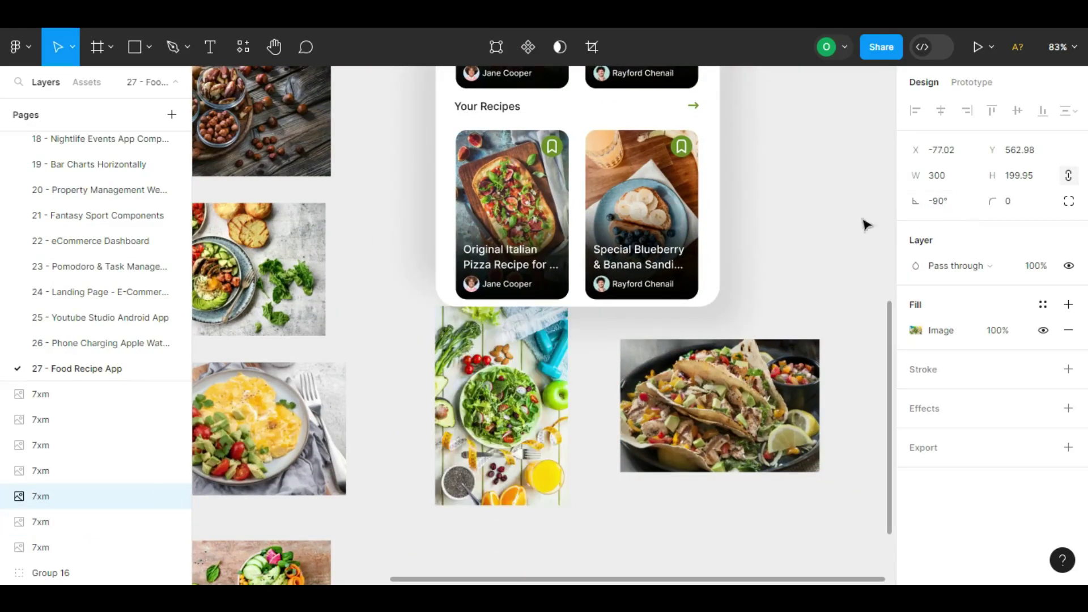
Step: Rotate the taco photo 90° so it stands vertical
scroll(735, 242, down, 1)
scroll(734, 242, down, 1)
key(Tab)
text(-90)
key(Return)
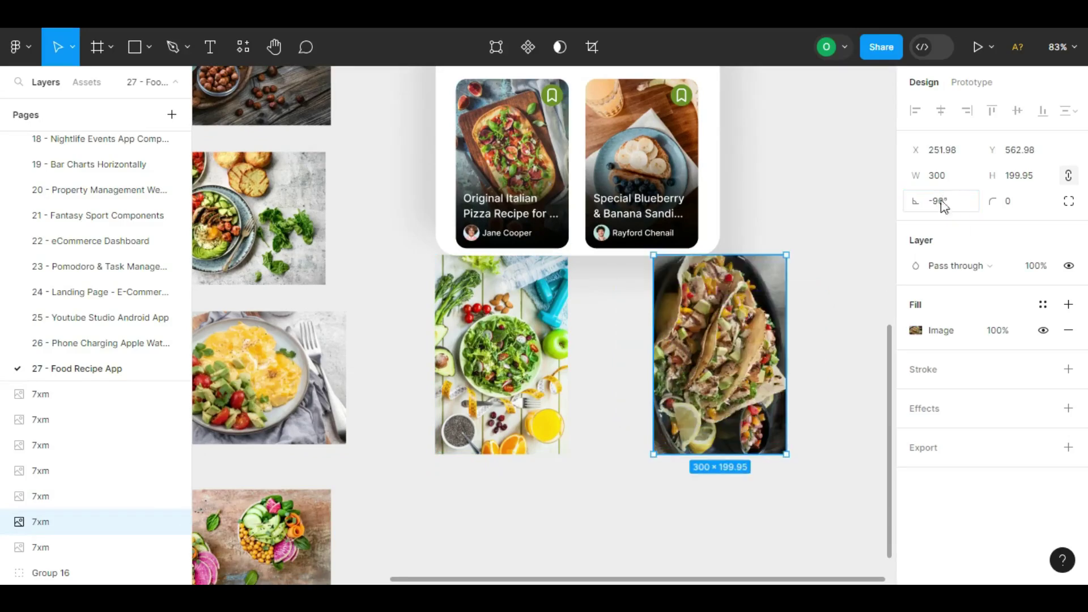
key(ctrl+z)
double_click(946, 203)
text(90)
key(Return)
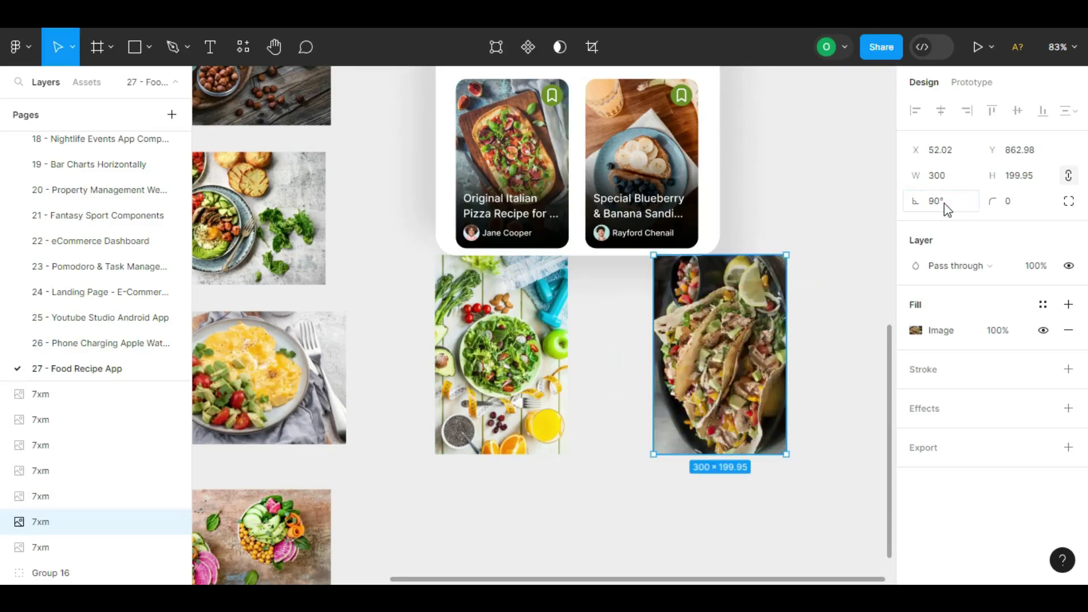
click(871, 243)
Step: Set both food photos' height to 170
scroll(737, 283, down, 1)
drag(527, 248, 546, 271)
scroll(545, 271, up, 2)
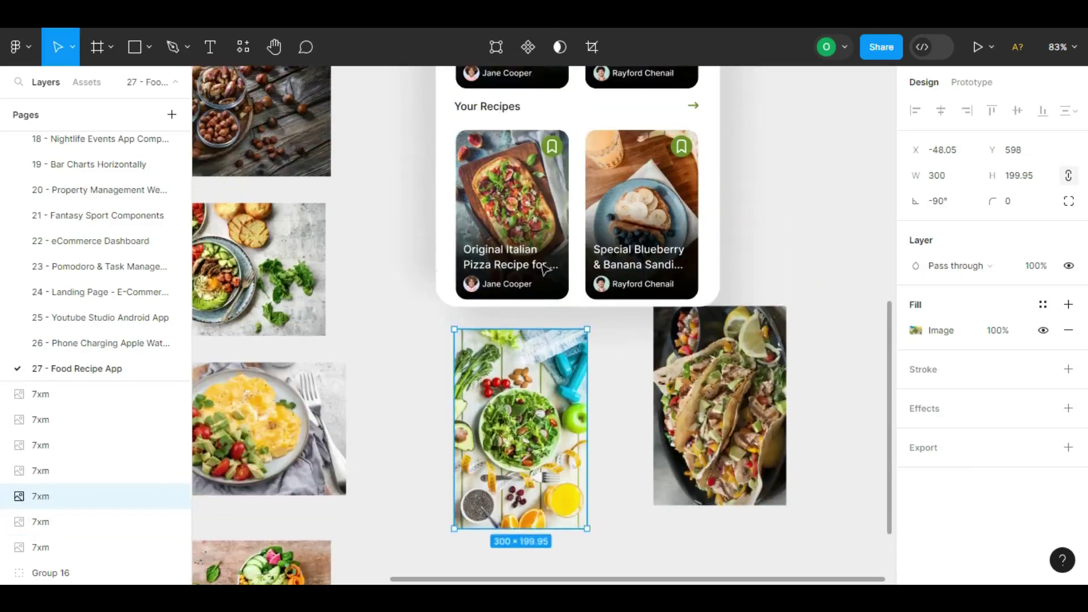
ctrl+click(528, 215)
click(542, 426)
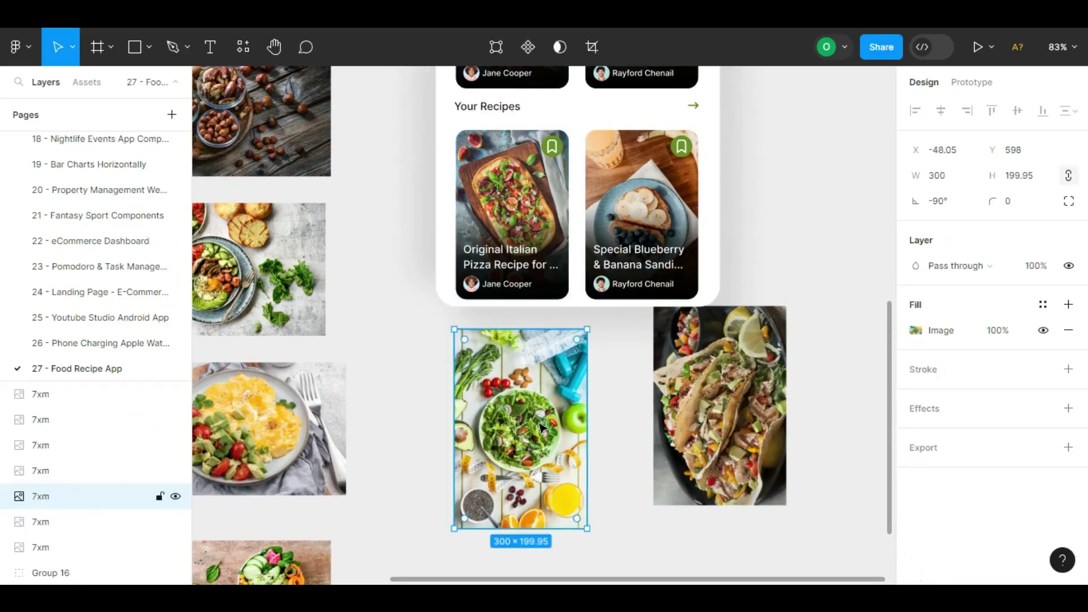
text(170)
key(Return)
key(Tab)
double_click(1019, 177)
text(170)
key(Return)
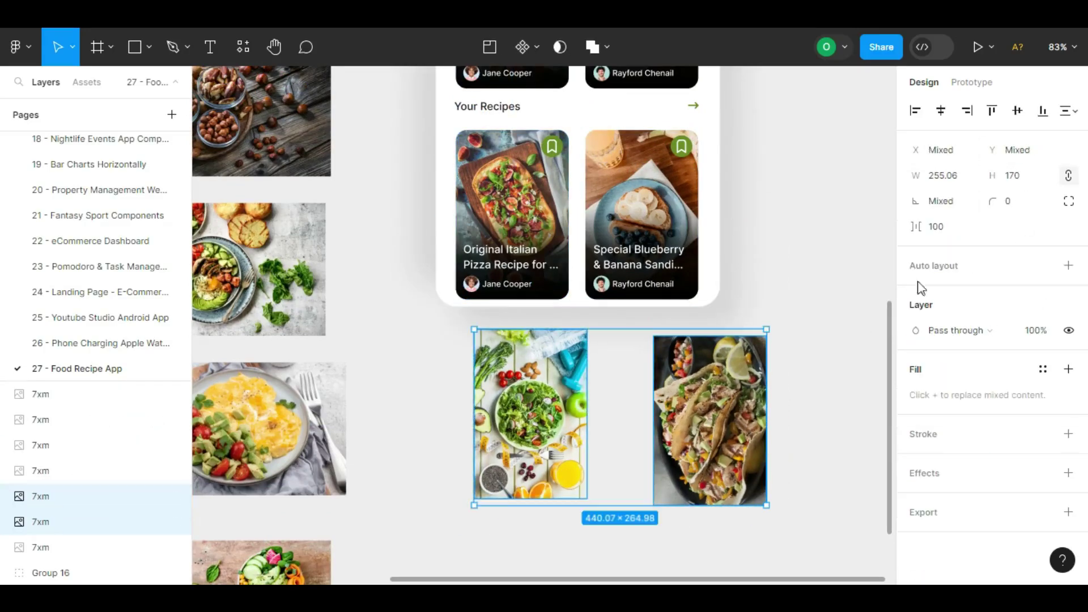
Step: Place the salad photo on the left Your Recipes card and the taco on the right, adding a 000000 tint at 20% over the taco
click(530, 414)
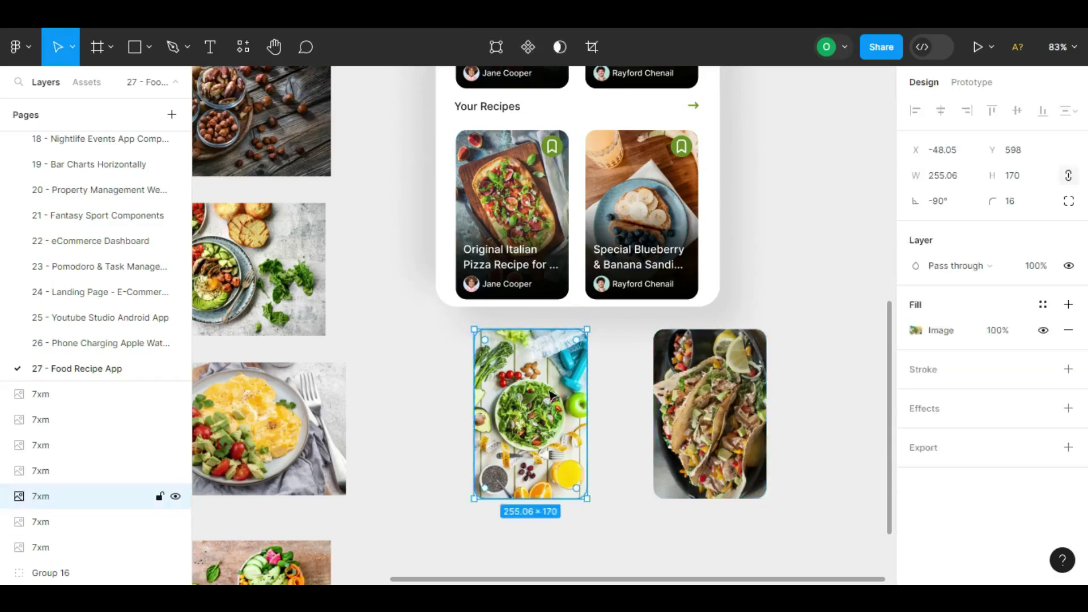
drag(530, 414, 520, 195)
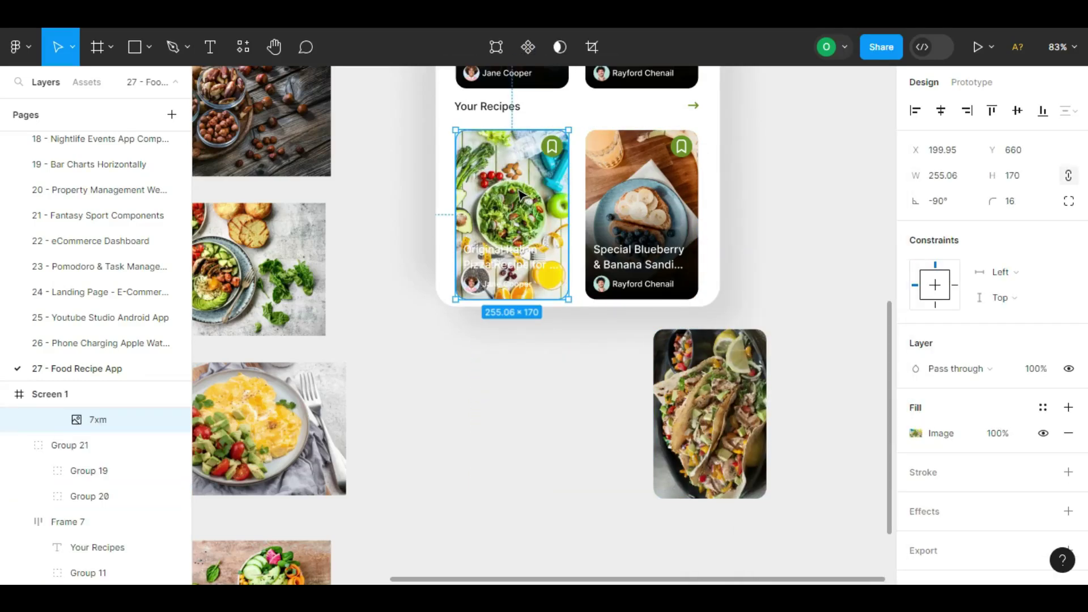
click(709, 414)
drag(709, 414, 642, 214)
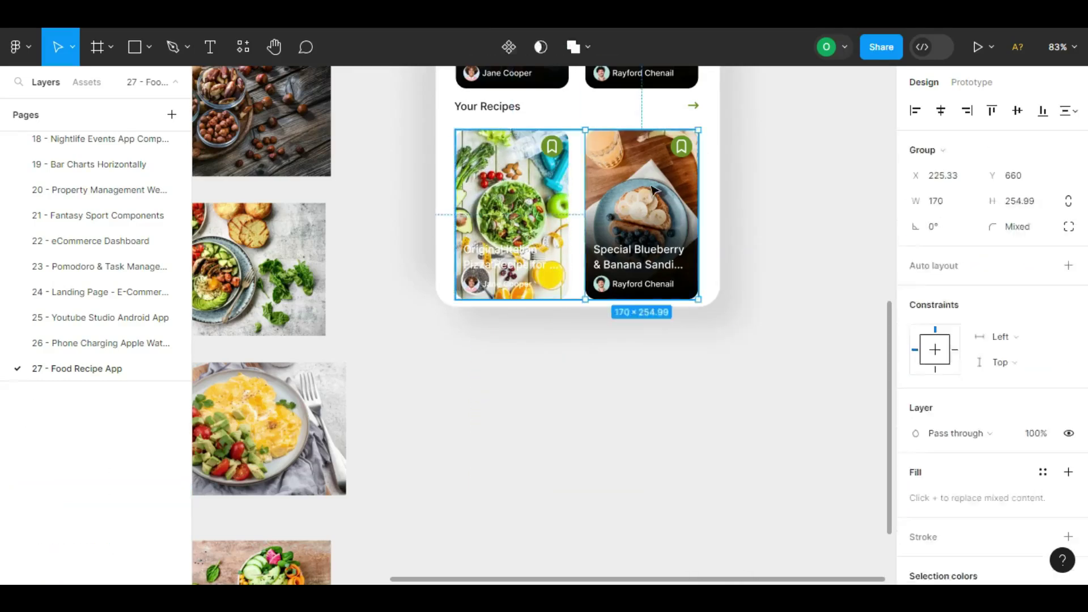
click(1069, 407)
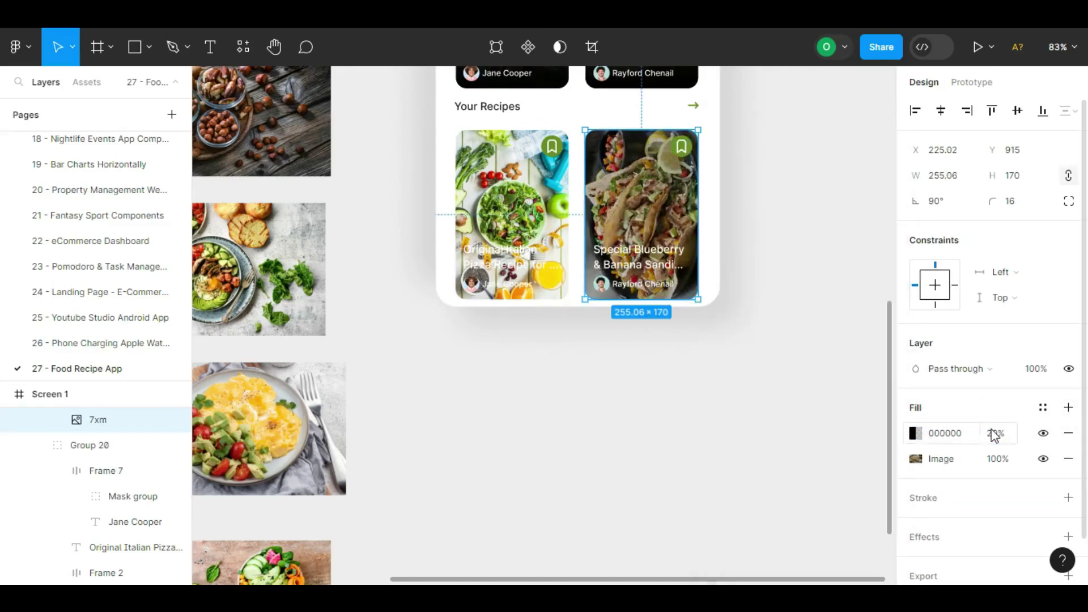
Step: Turn the taco tint into a vertical linear gradient with an 80% middle stop
click(913, 434)
click(744, 114)
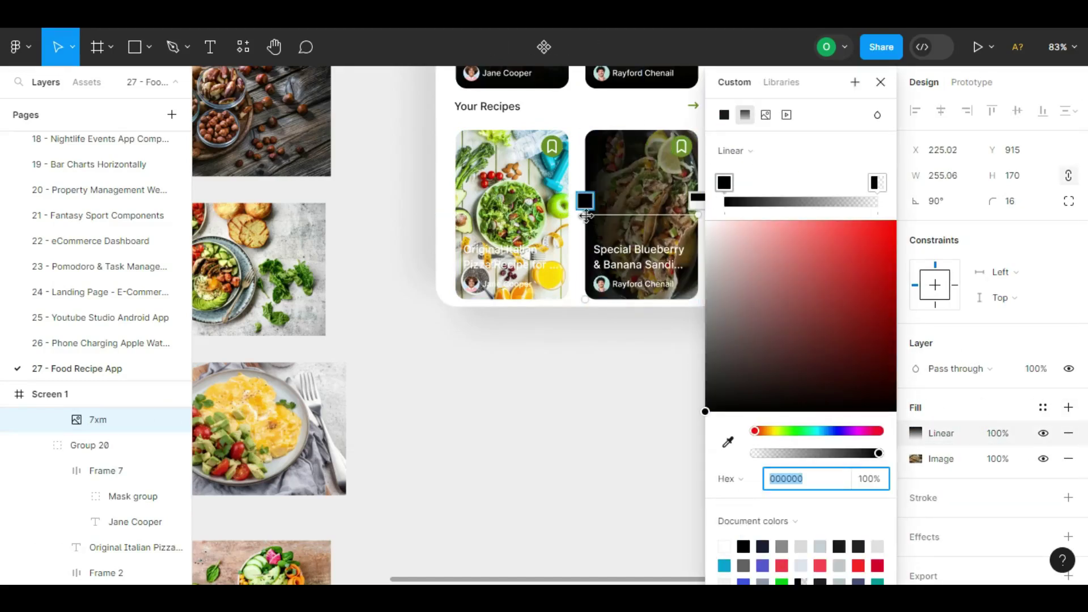
mouse_move(586, 216)
mouse_down()
mouse_move(642, 292)
mouse_move(642, 130)
mouse_up()
click(764, 202)
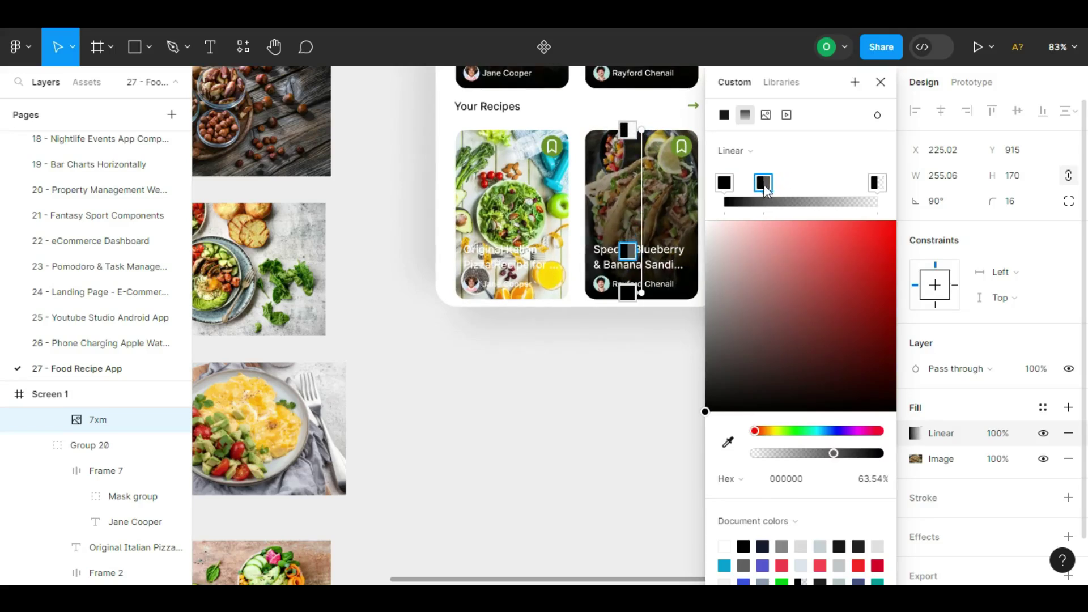
click(871, 479)
text(80)
key(Return)
drag(878, 183, 804, 187)
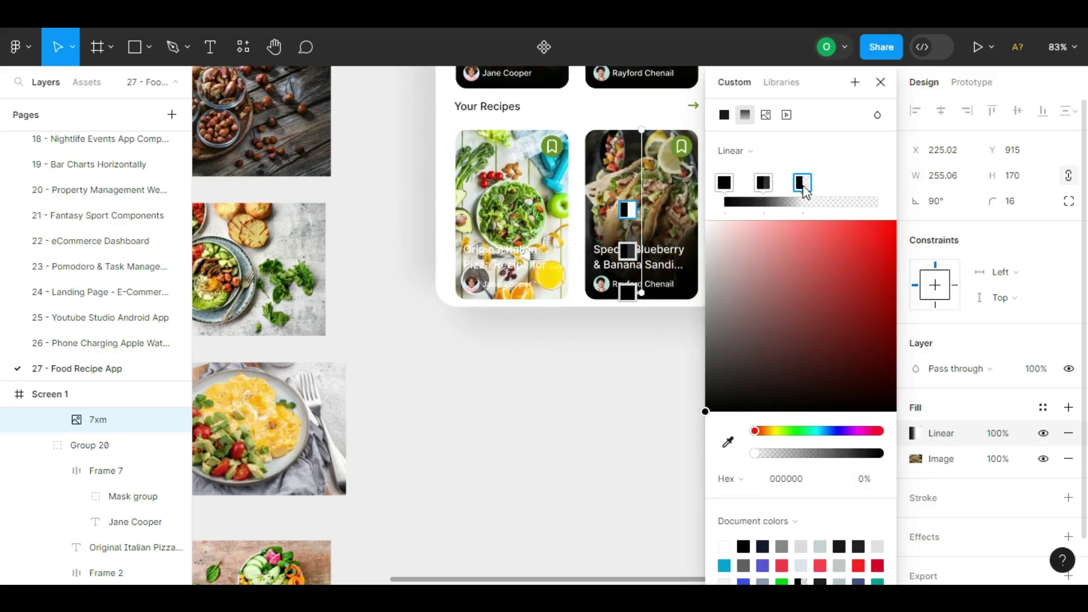
Step: Add a 100% black fill to the salad photo and make it a linear gradient with a middle stop
click(1068, 407)
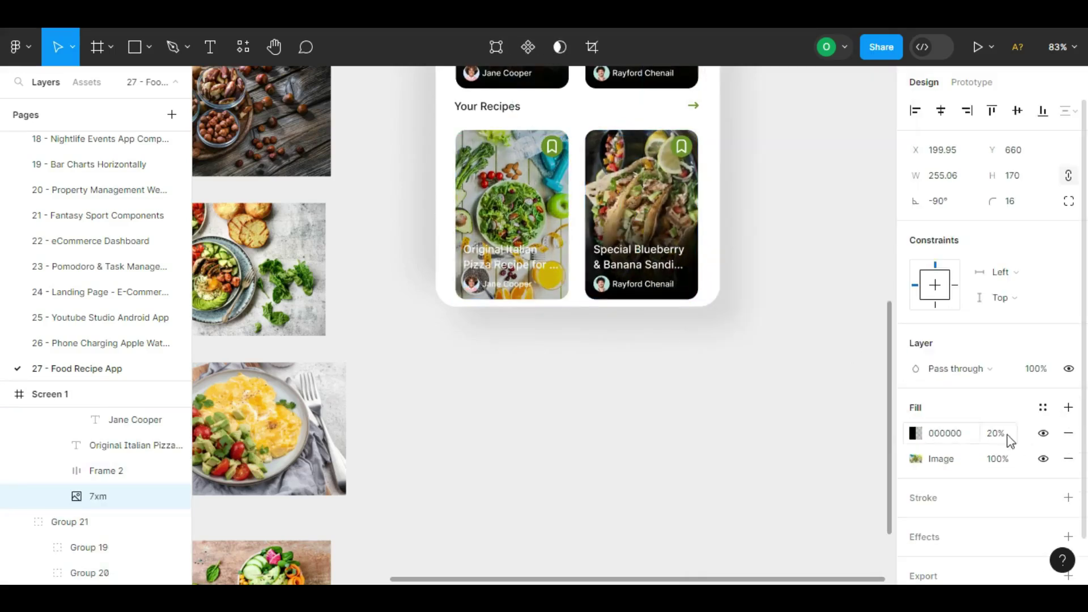
click(997, 433)
text(100)
key(Return)
click(914, 433)
click(745, 115)
click(754, 185)
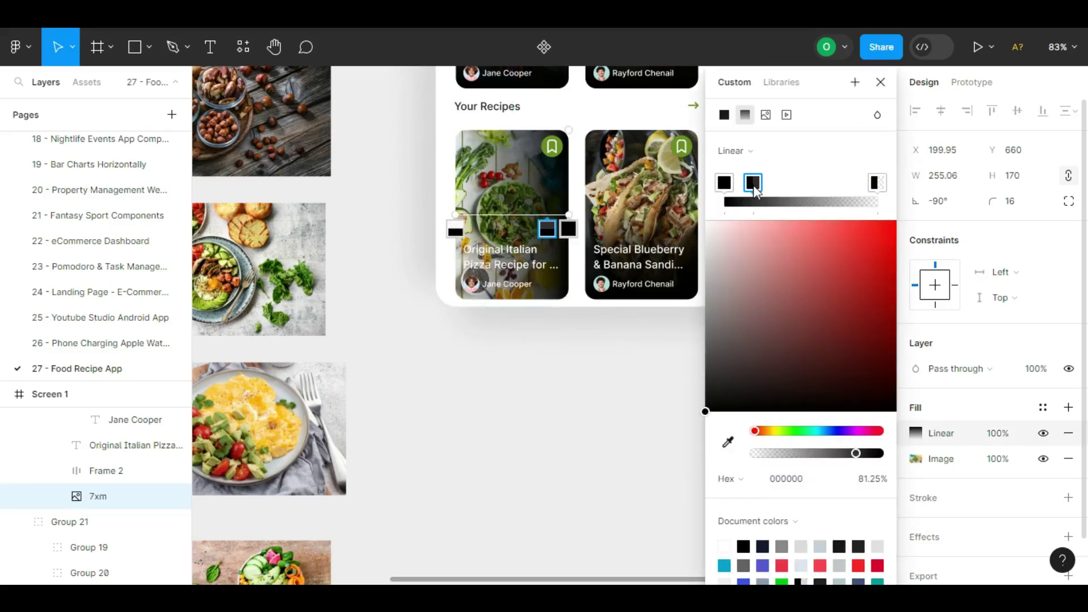
drag(754, 185, 766, 183)
Step: Pull the salad gradient's transparent end stop inward and run it vertically down the card
click(871, 478)
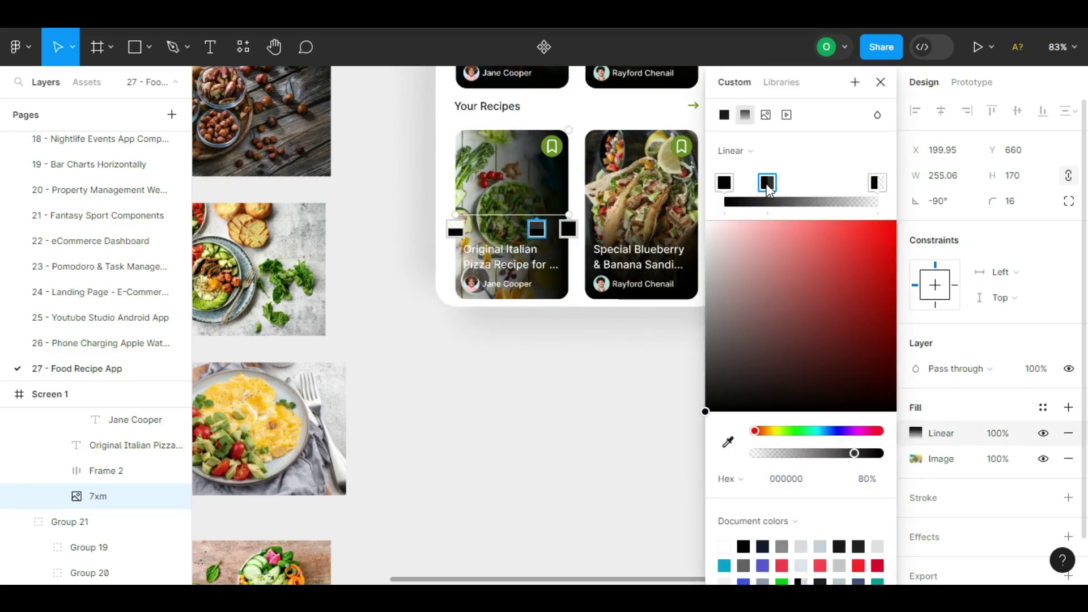
drag(875, 183, 799, 184)
drag(569, 214, 512, 299)
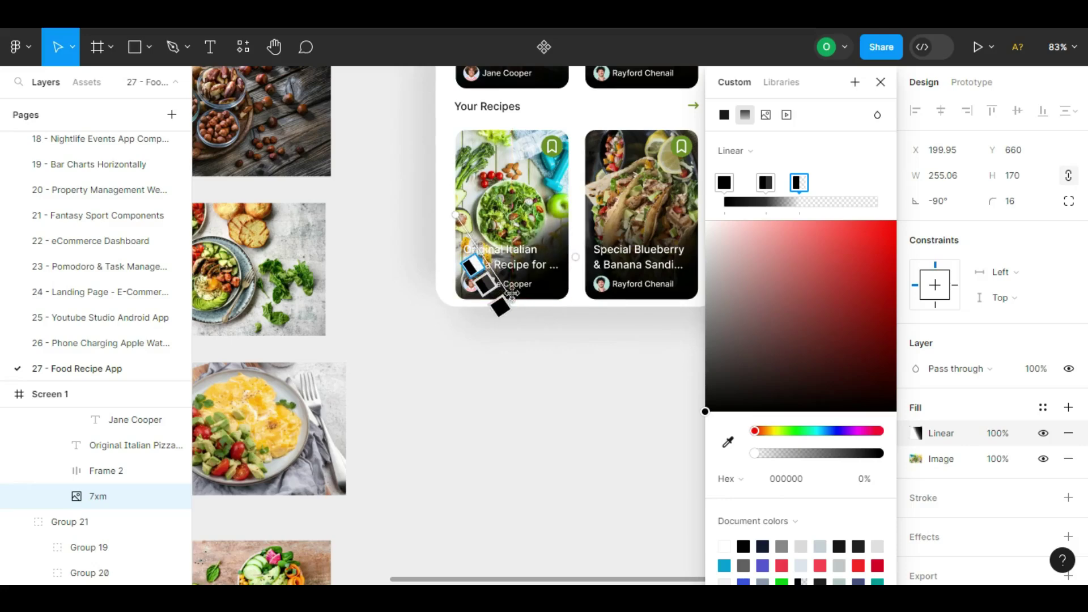
drag(456, 215, 514, 134)
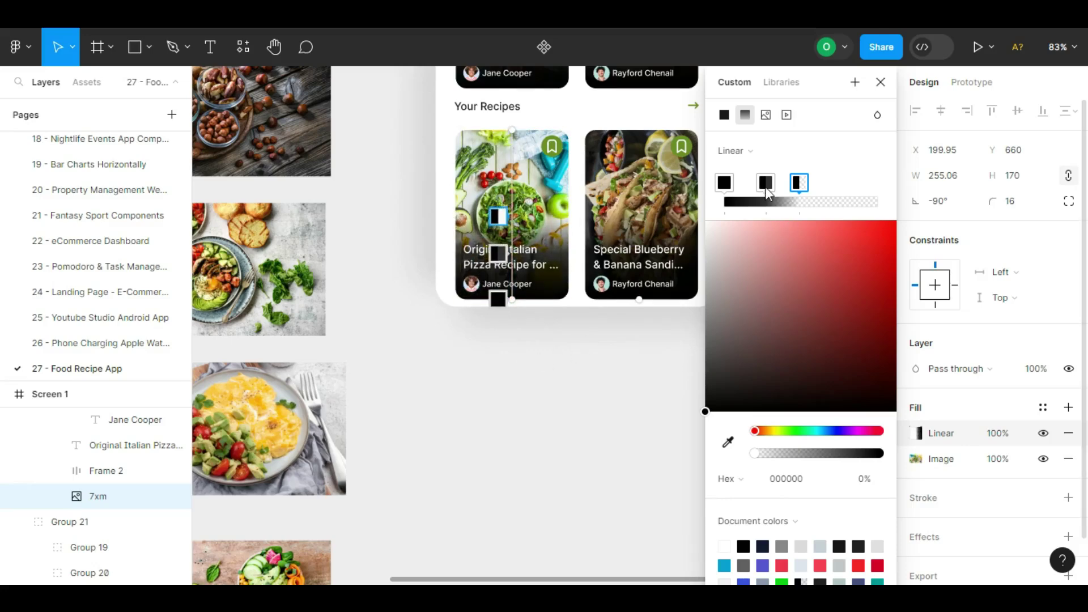
drag(765, 183, 759, 182)
scroll(633, 424, up, 3)
scroll(633, 424, down, 1)
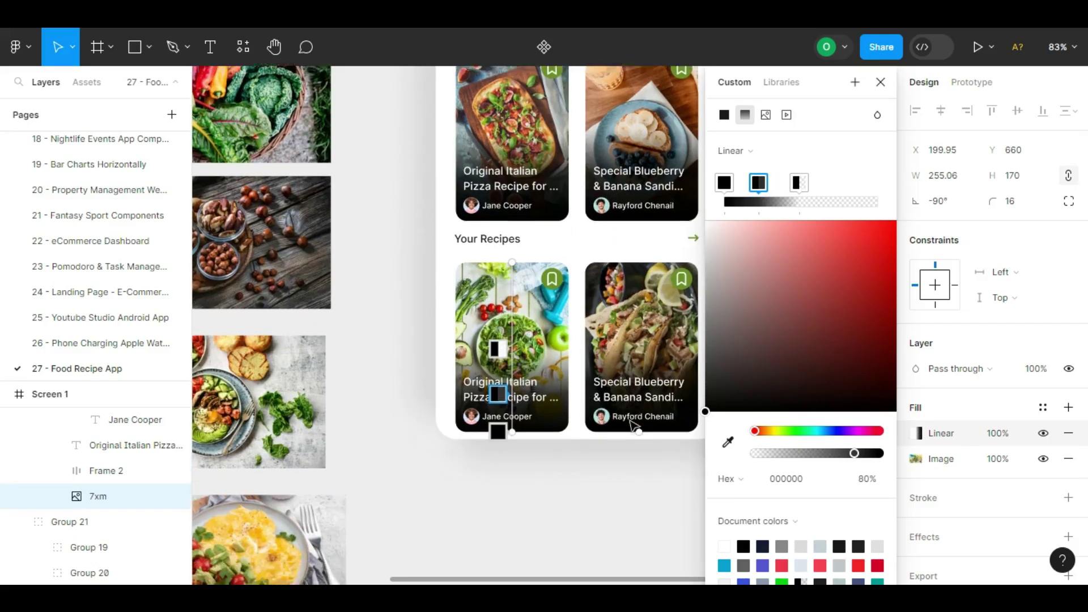
key(Escape)
click(755, 318)
Step: Move the avatar below the colour swatches and the home icon below the icon set
scroll(548, 475, down, 3)
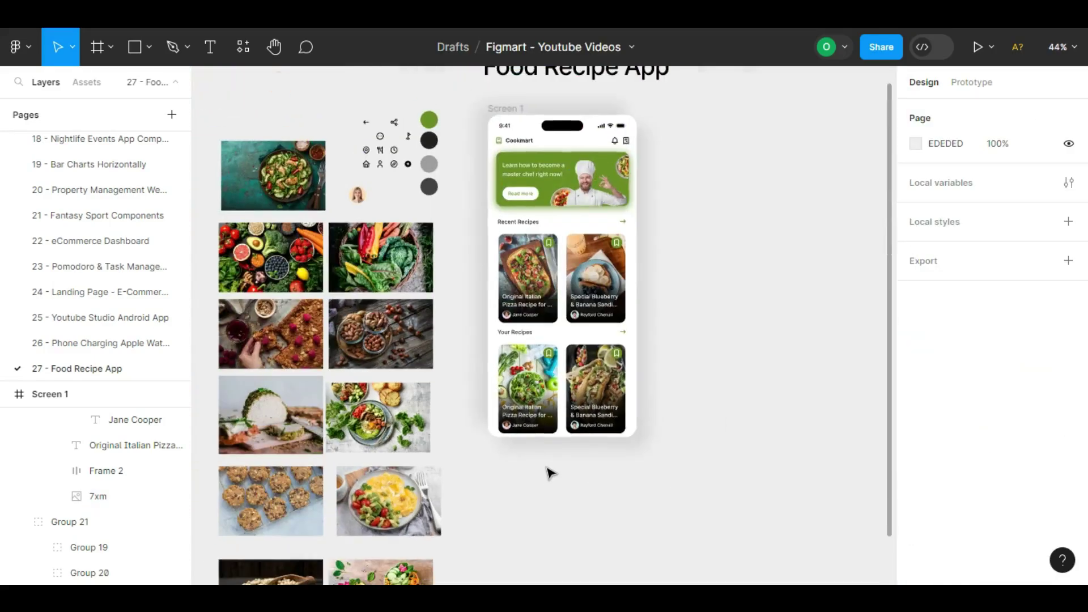
scroll(354, 203, up, 5)
scroll(484, 315, up, 2)
drag(345, 279, 552, 306)
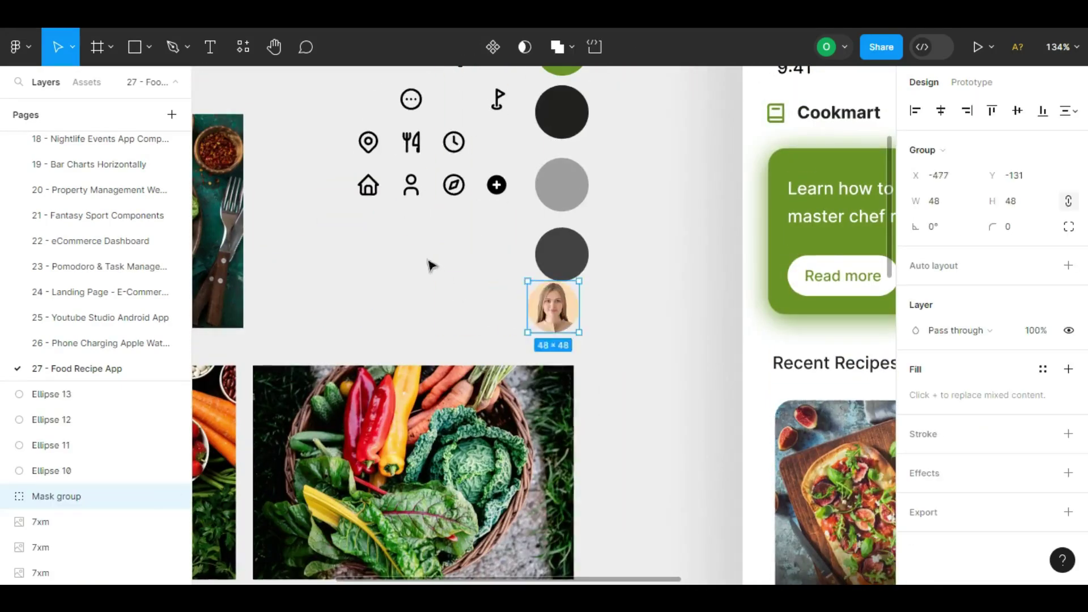
key(Tab)
scroll(392, 352, up, 2)
drag(446, 263, 370, 373)
Step: Wrap the home icon in a centred 32×32 auto-layout frame and duplicate it into a row
key(shift+a)
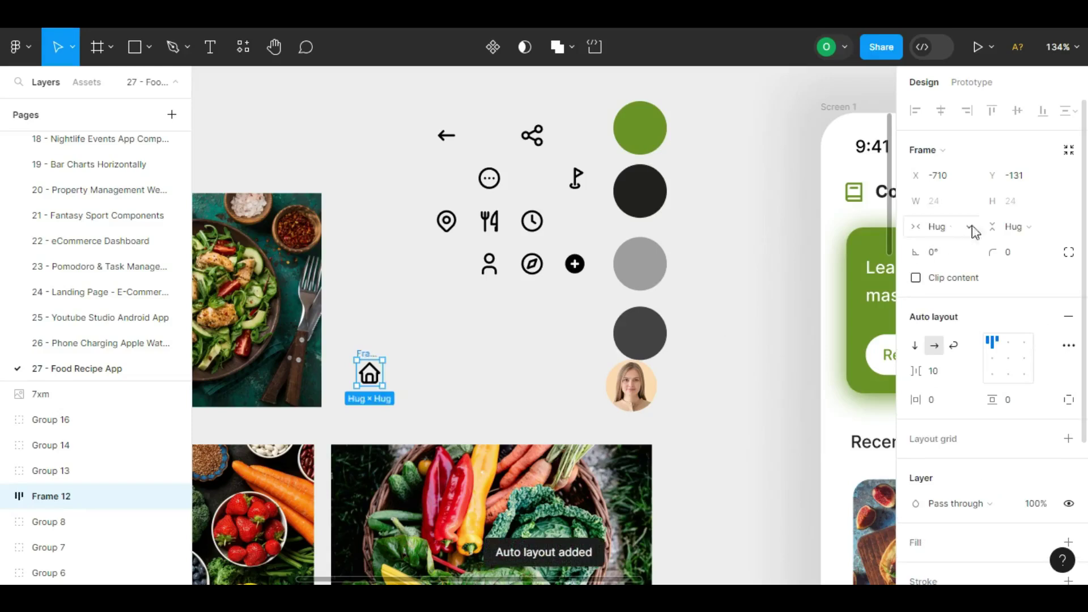
text(32)
key(Return)
click(1009, 358)
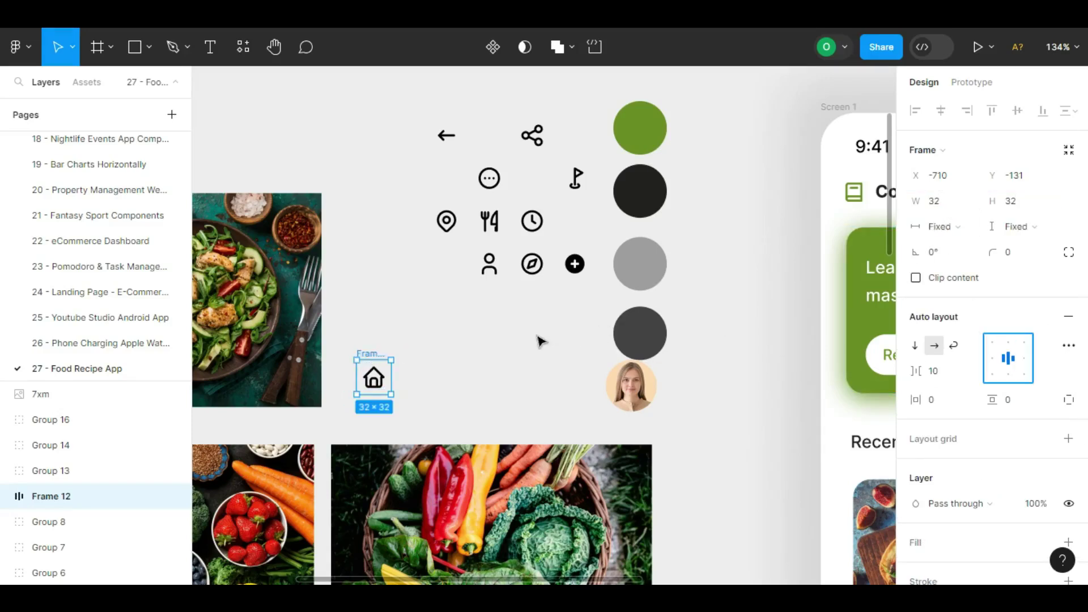
click(389, 356)
click(375, 377)
key(shift+a)
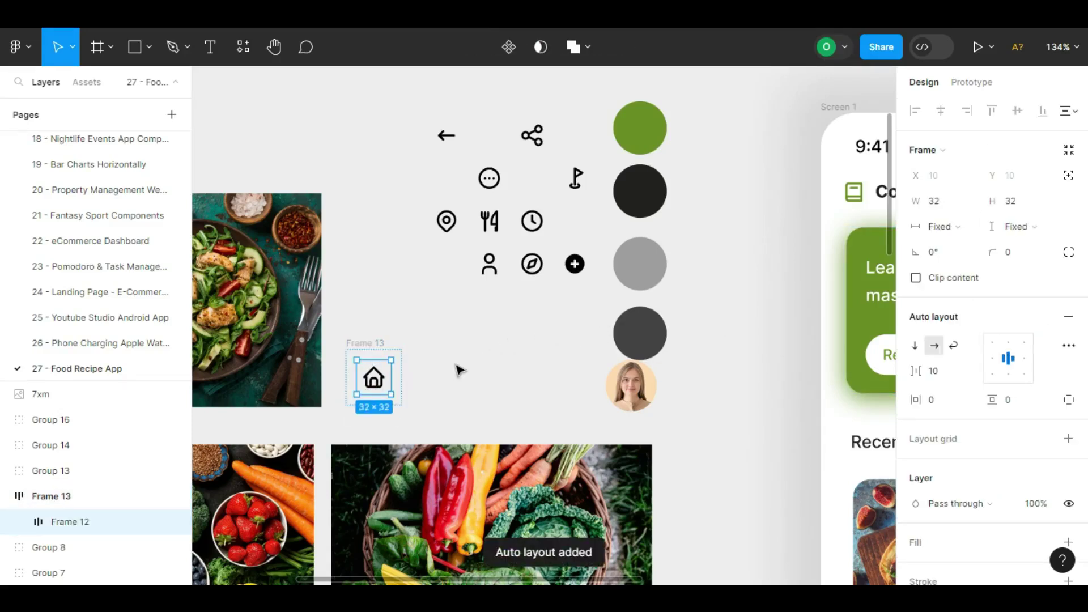
key(ctrl+d)
key(ctrl+d)
key(ctrl+d)
key(ctrl+d)
click(450, 335)
Step: Swap the middle slot's home icon for the plus icon and colour it the swatch green
click(574, 263)
key(Delete)
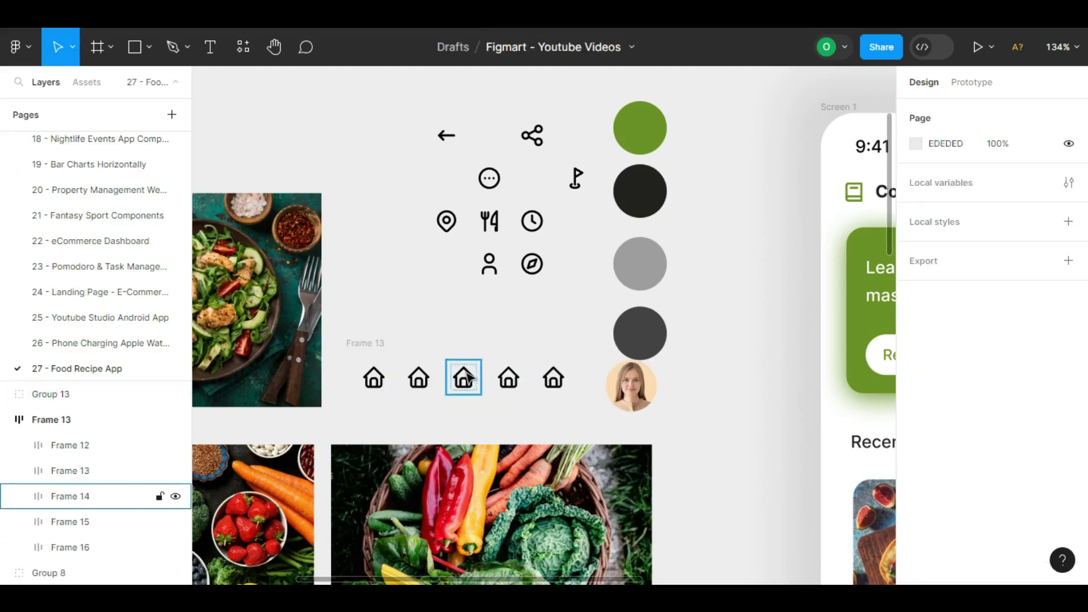
double_click(468, 377)
key(ctrl+shift+r)
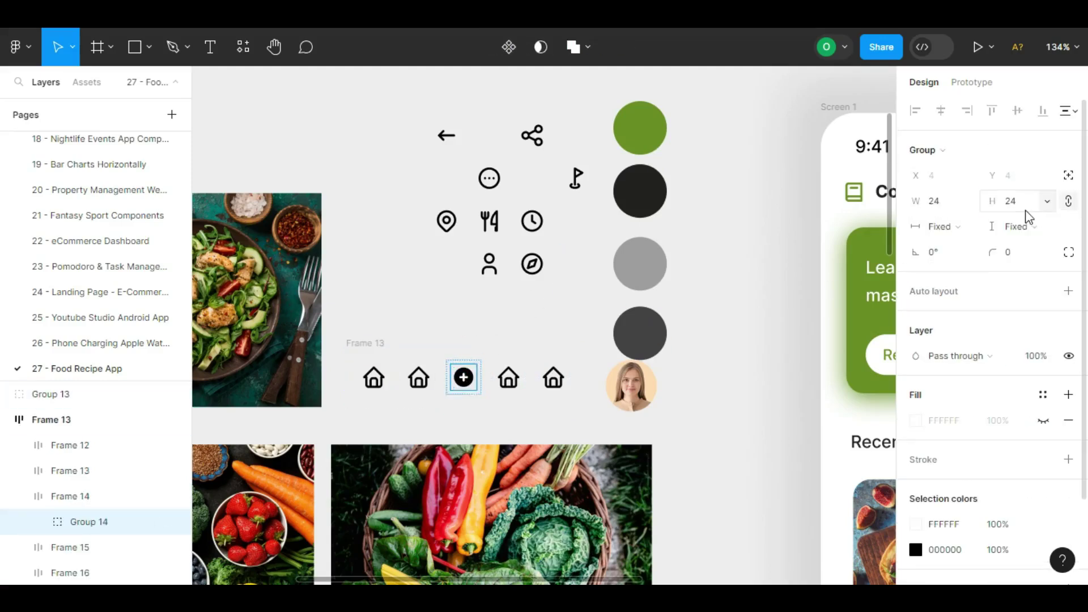
click(918, 548)
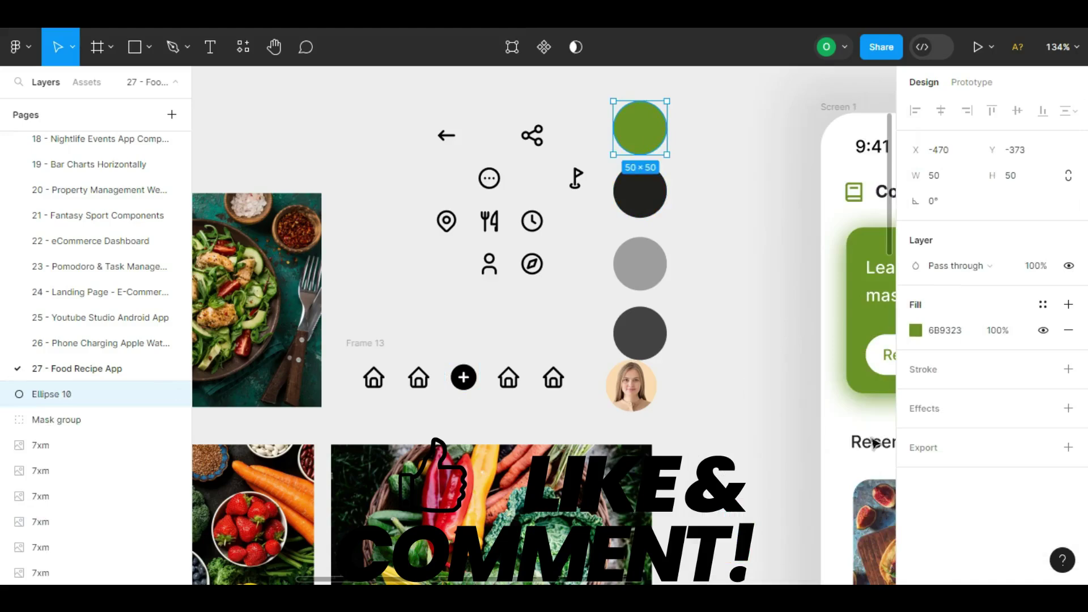
click(724, 394)
click(640, 127)
click(684, 357)
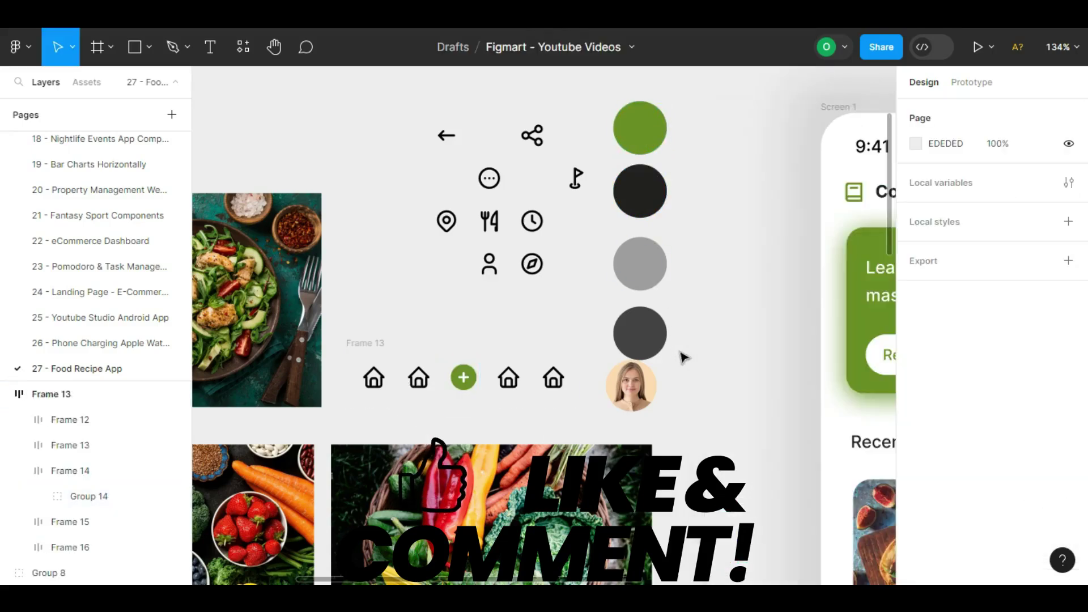
click(555, 378)
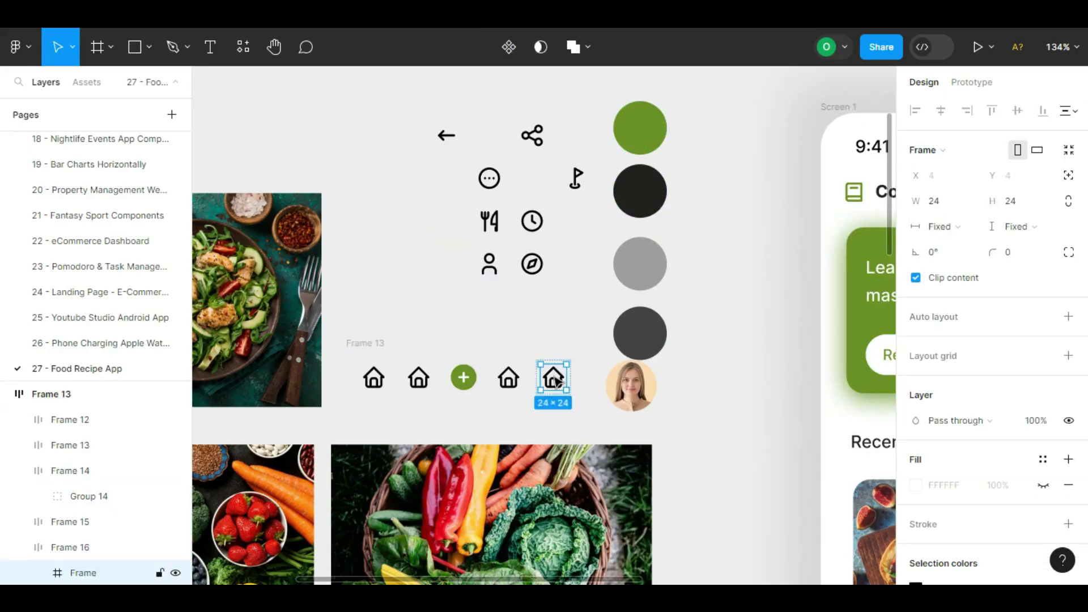
Step: Replace the last two home icons in the row with the person and bookmark icons
click(580, 295)
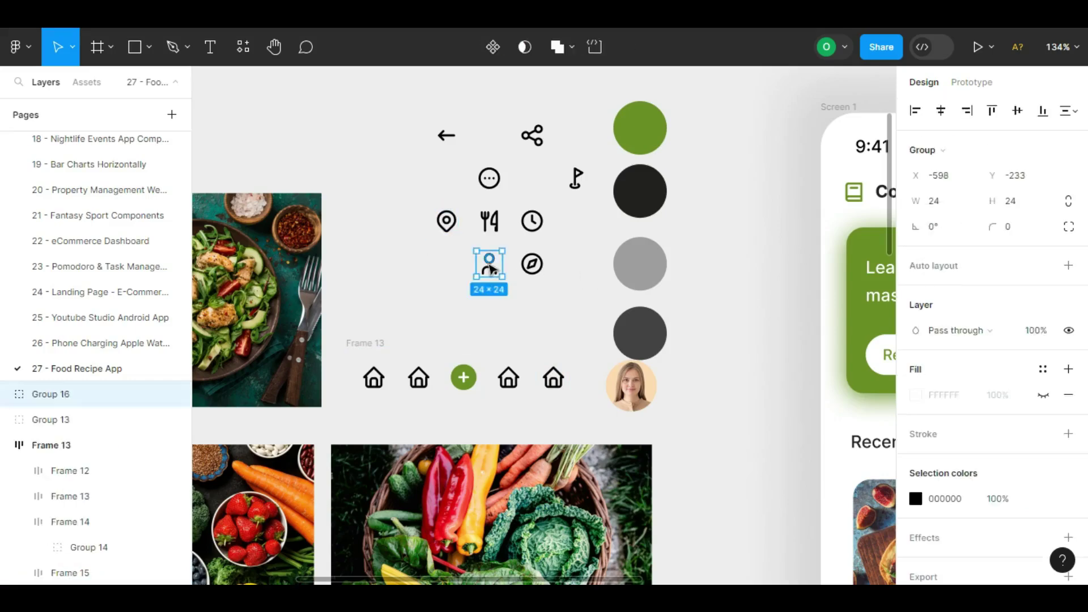
drag(489, 264, 559, 380)
key(ctrl+shift+r)
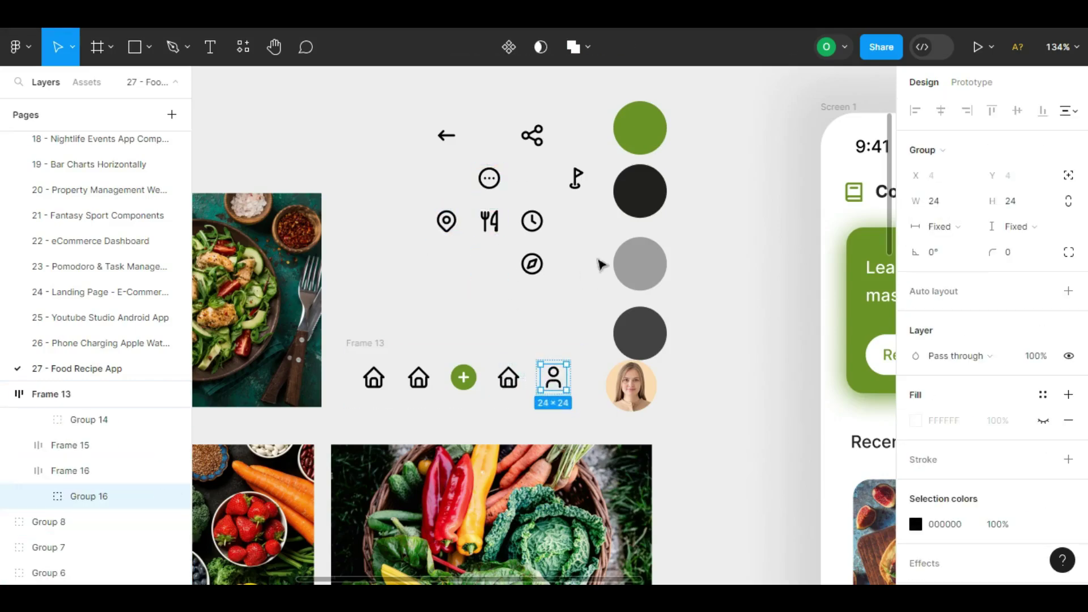
scroll(510, 283, right, 10)
double_click(663, 439)
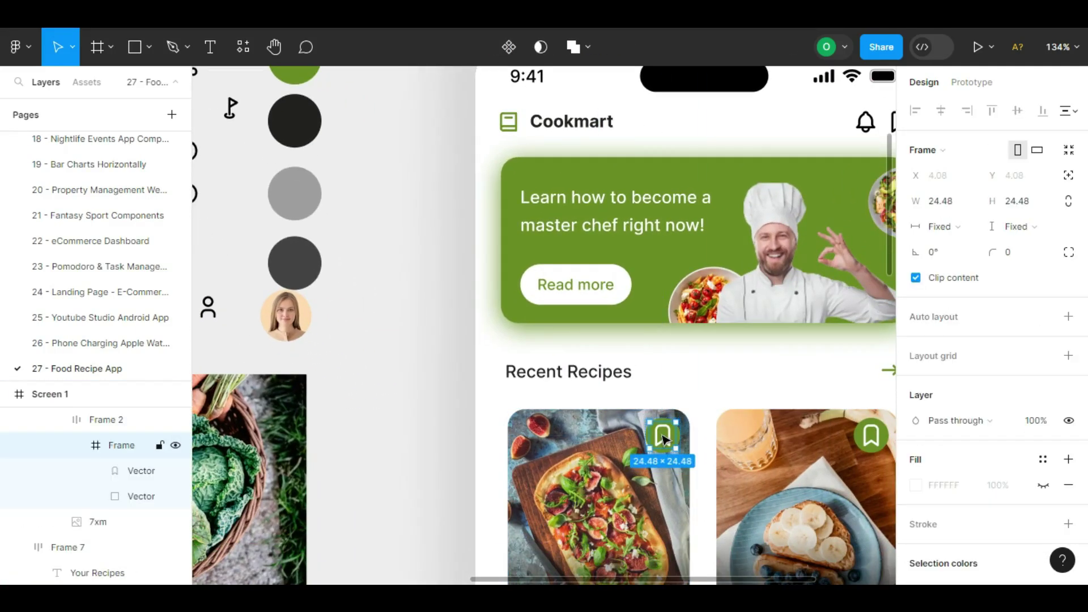
key(ctrl+c)
scroll(663, 396, left, 10)
click(525, 325)
key(ctrl+shift+r)
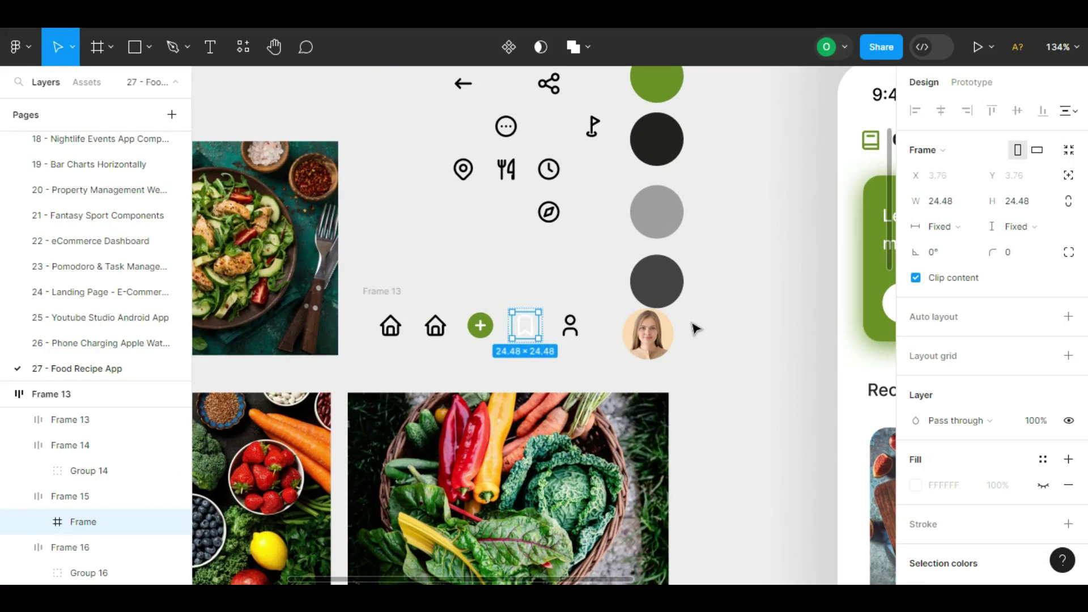
Step: Recolour the bookmark and person icons to the sampled dark grey
scroll(988, 384, down, 3)
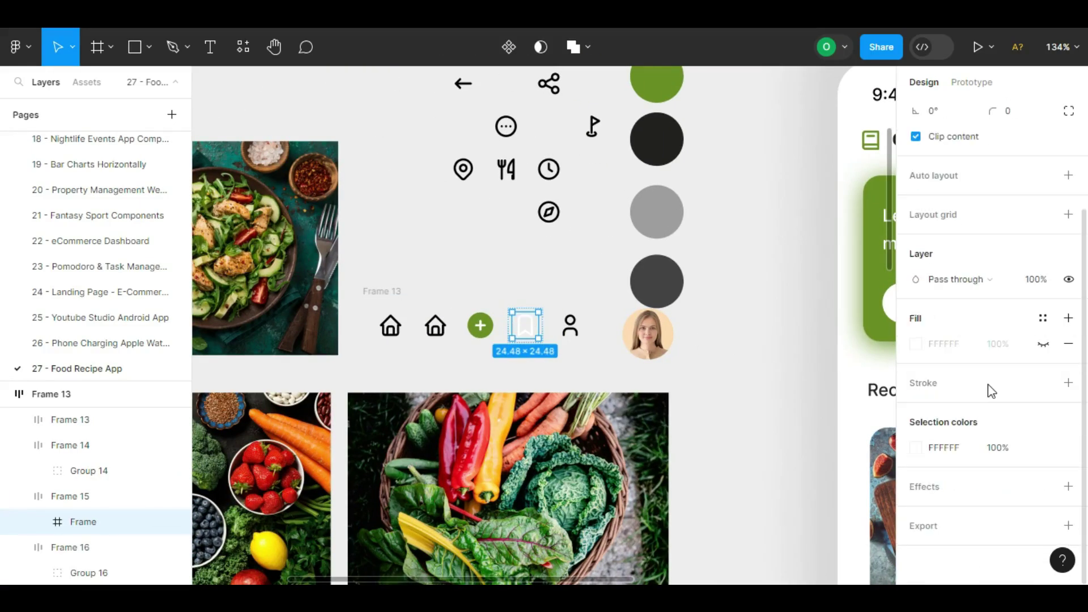
click(917, 453)
click(728, 395)
click(570, 325)
click(917, 505)
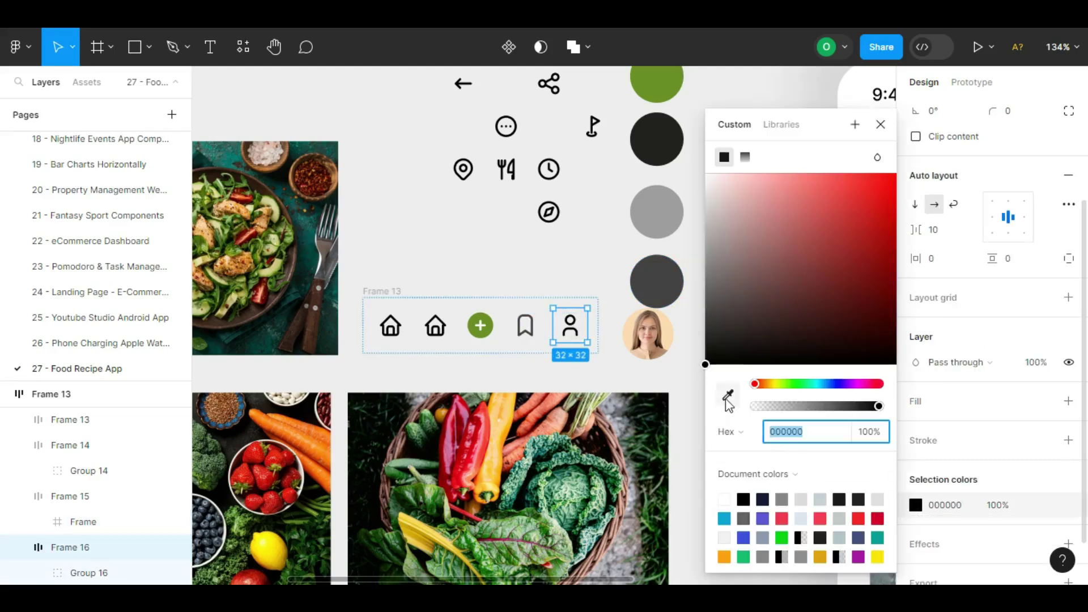
click(728, 397)
click(657, 281)
key(Escape)
key(Escape)
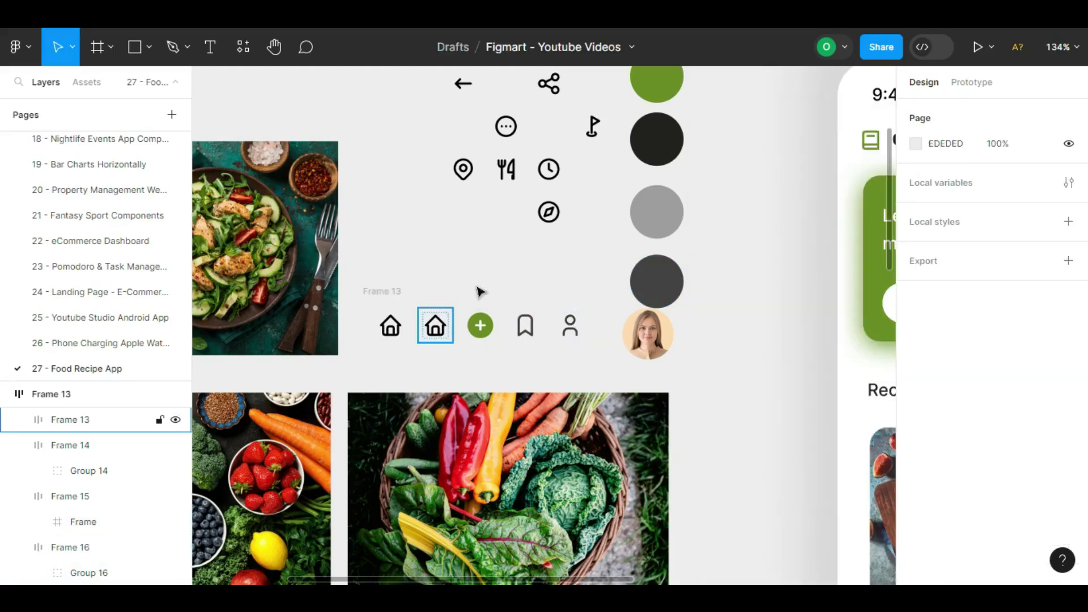
Step: Swap the second home icon for the compass and eyedrop the dark grey onto it
click(436, 325)
shift+click(391, 325)
click(916, 550)
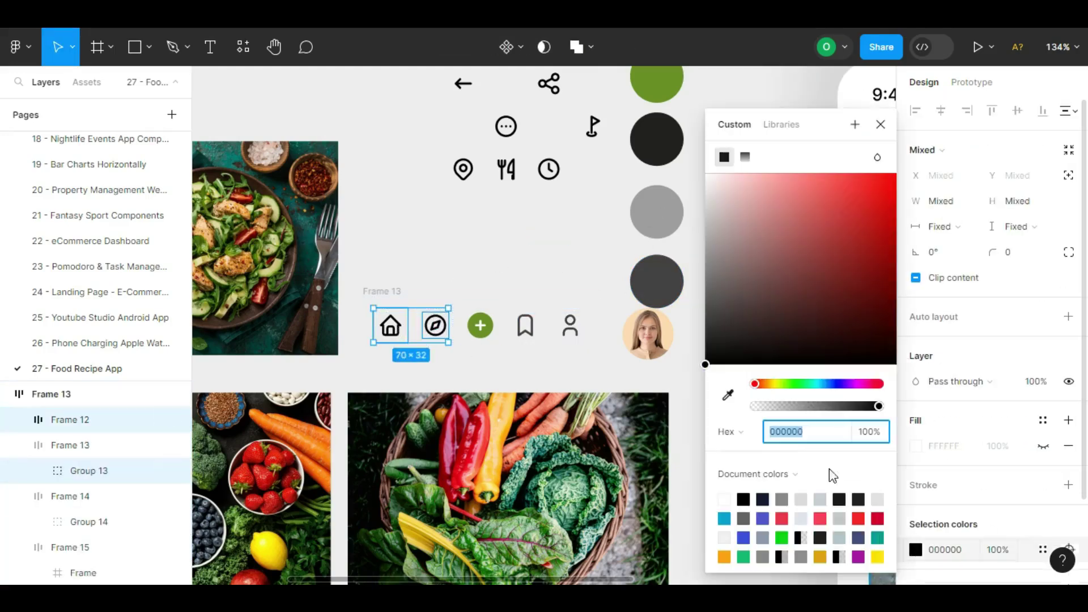
click(728, 395)
click(669, 280)
key(Escape)
key(Escape)
Step: Set Frame 13's horizontal and vertical auto-layout padding to 16
click(382, 291)
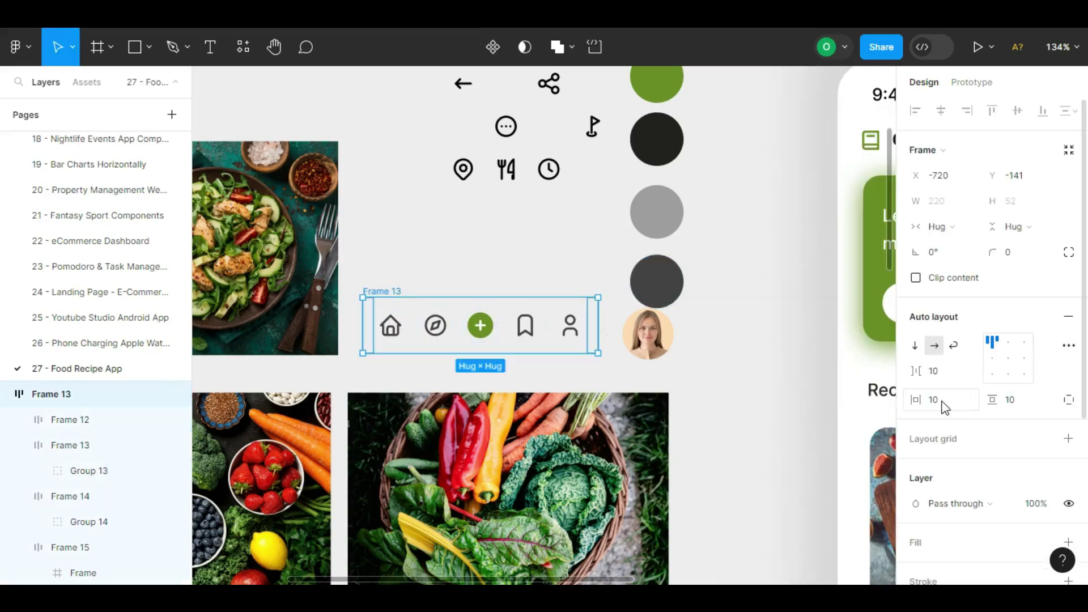
click(946, 403)
text(16)
key(Return)
click(1012, 402)
text(16)
key(Return)
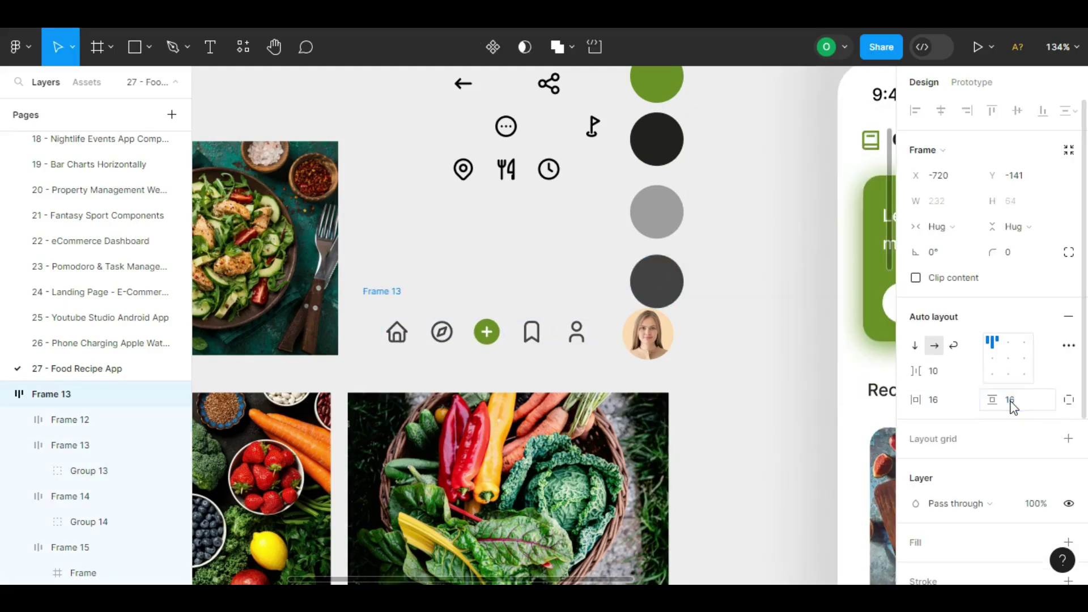
scroll(1040, 381, down, 3)
scroll(770, 327, down, 5)
drag(731, 357, 595, 196)
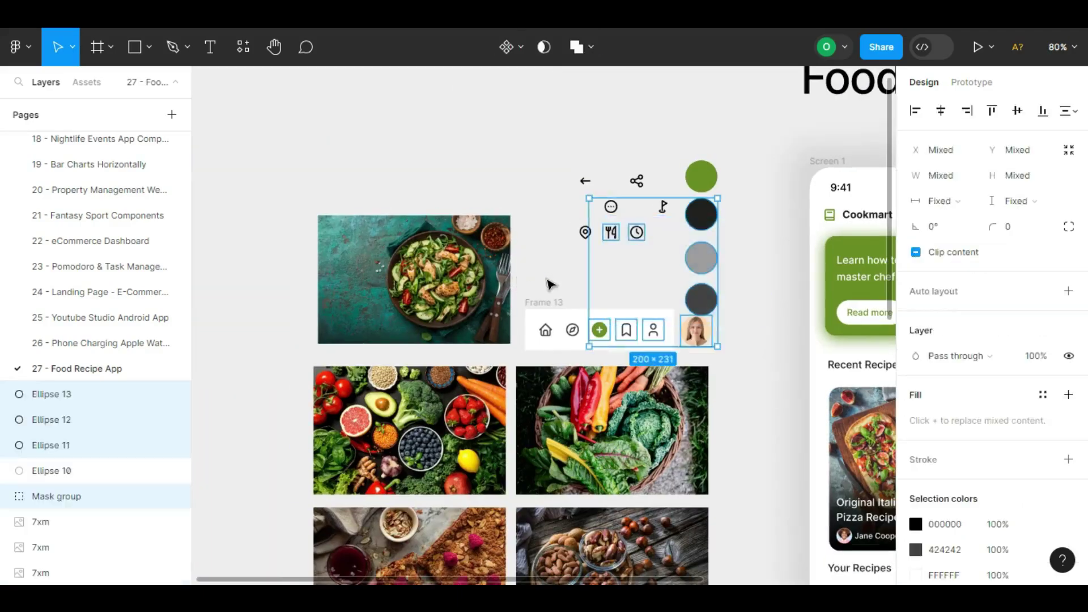
click(578, 301)
click(768, 341)
scroll(644, 393, right, 6)
Step: Move the nav row into Screen 1's bottom and fix its width at 428
scroll(744, 271, down, 2)
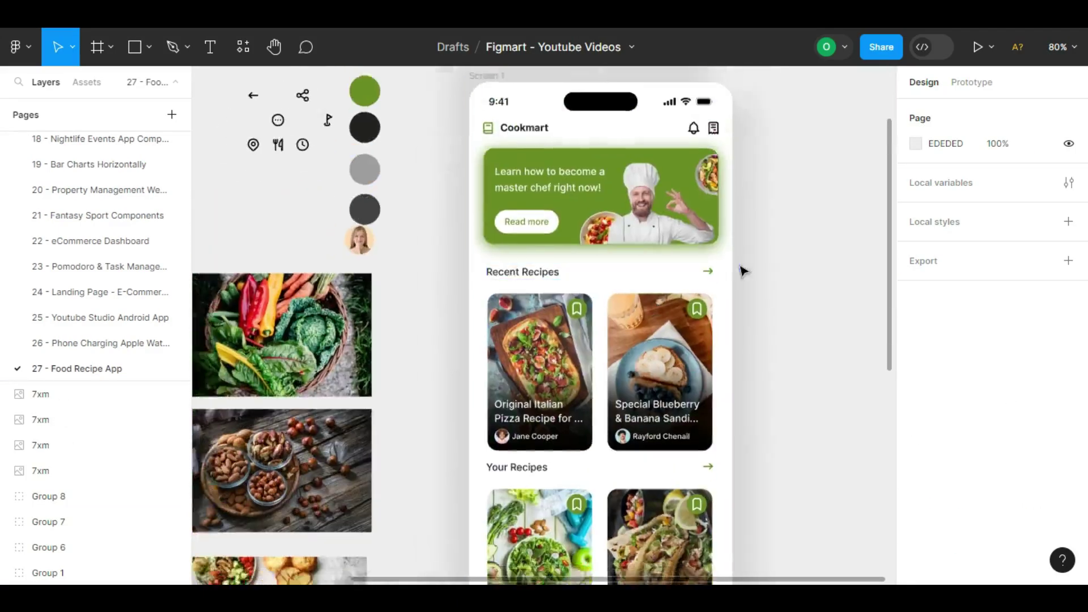
ctrl+scroll(743, 271, down, 3)
drag(349, 163, 566, 467)
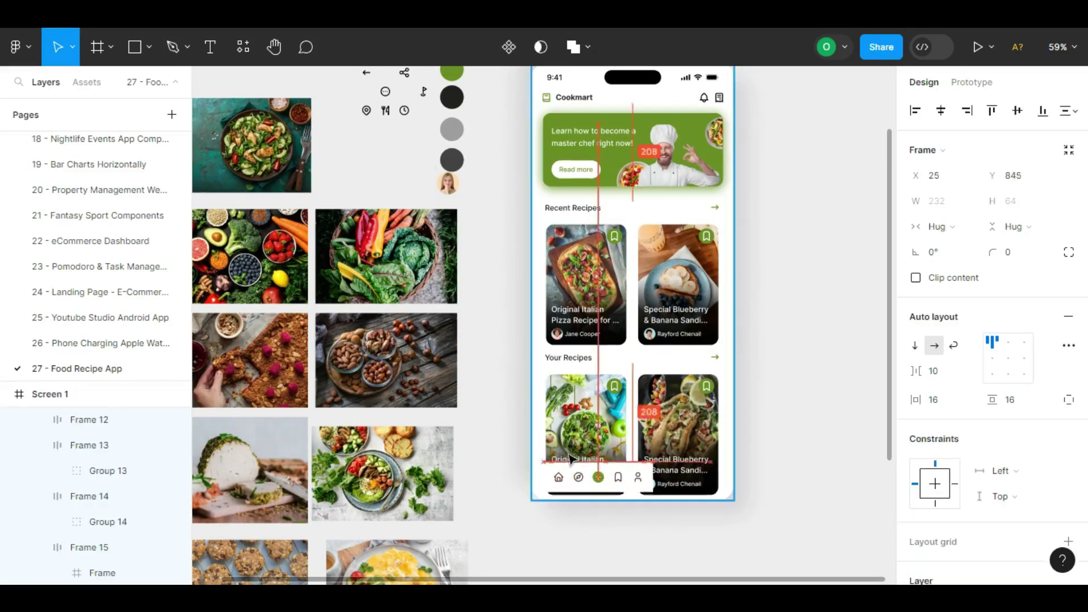
click(938, 227)
click(954, 249)
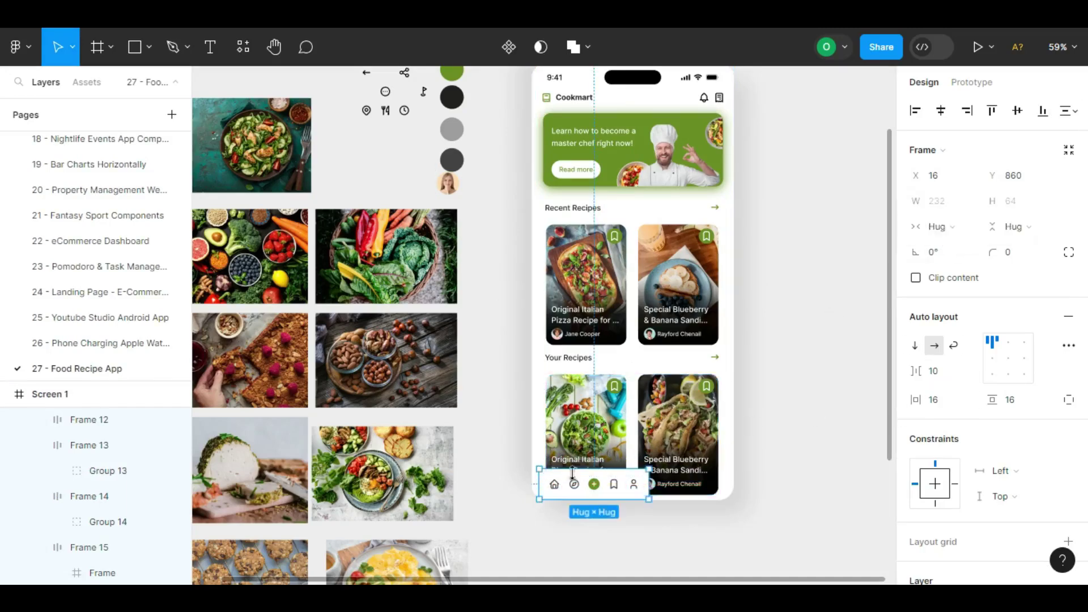
text(428)
key(Return)
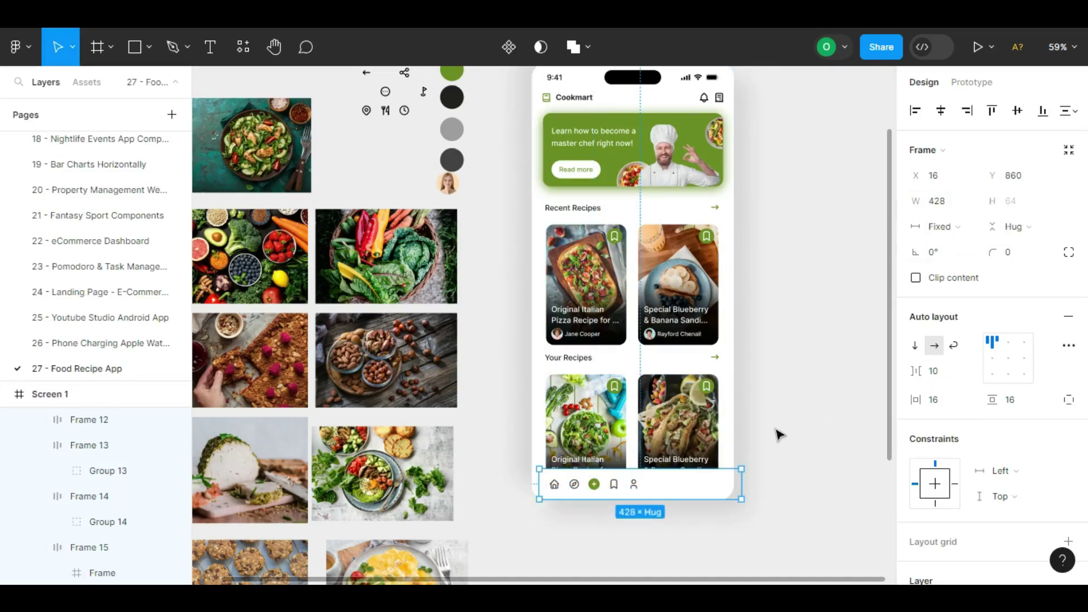
Step: Centre the nav bar horizontally and set the icon gap to Auto
scroll(777, 434, down, 5)
ctrl+scroll(721, 415, up, 5)
ctrl+scroll(683, 394, up, 1)
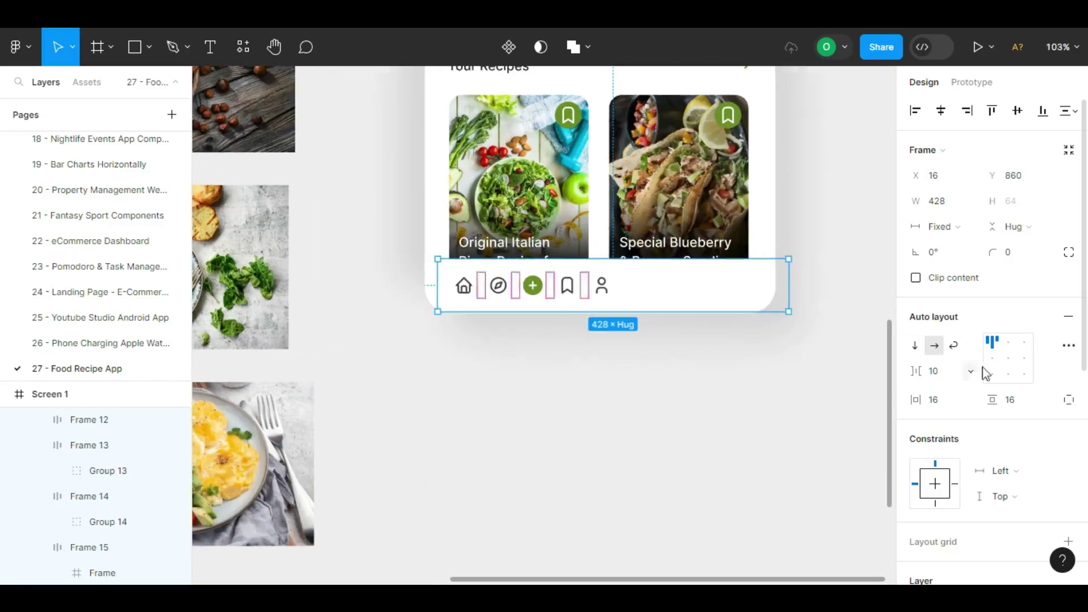
click(942, 114)
click(961, 371)
scroll(682, 379, up, 2)
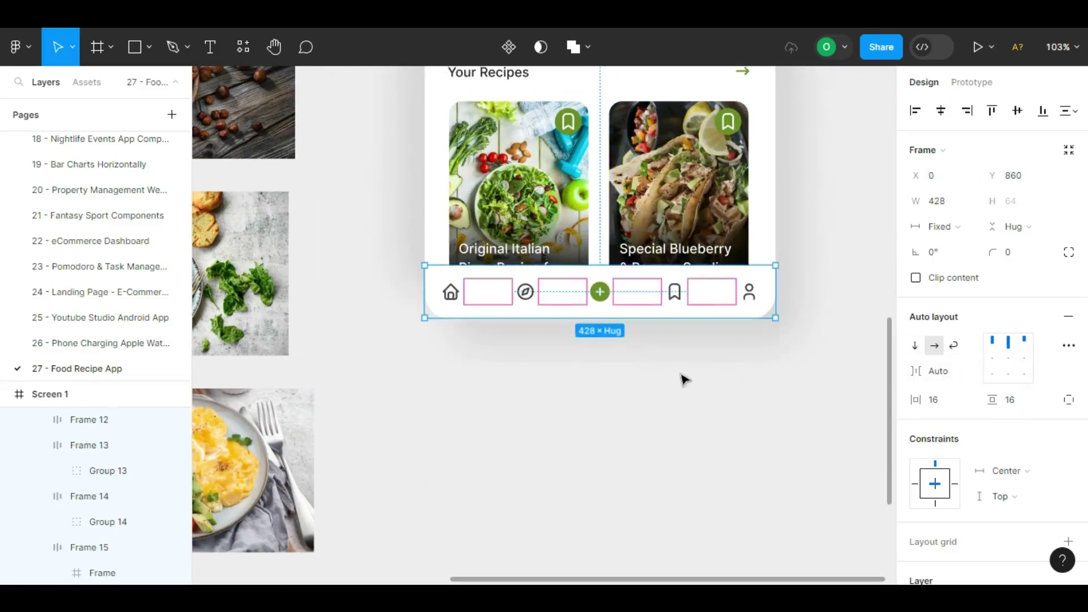
Step: Round the nav bar's bottom corners with a radius of 16
click(1069, 253)
click(758, 321)
text(1)
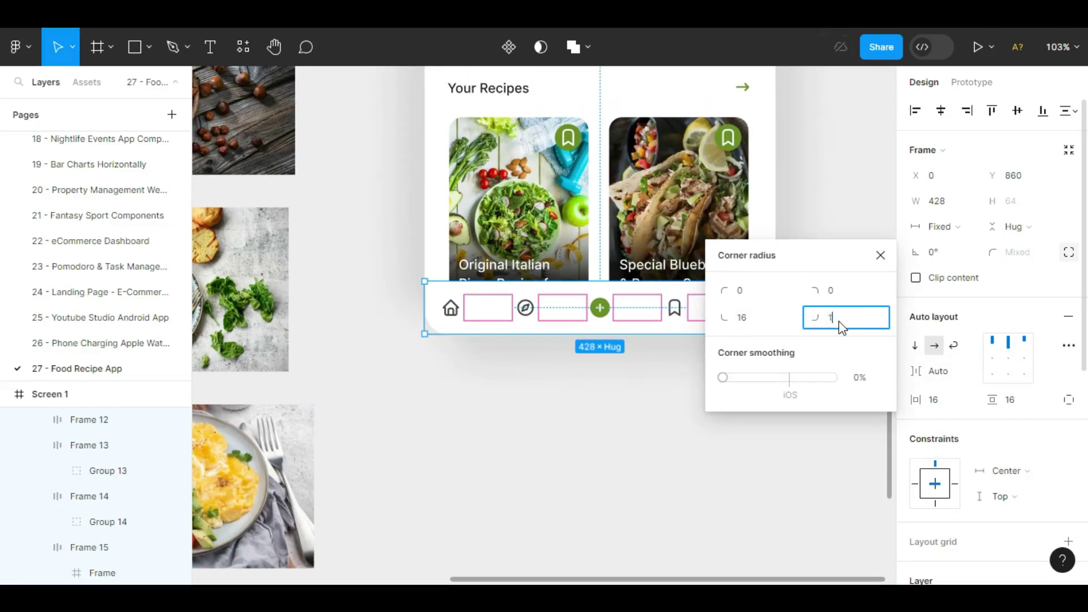
text(6)
click(558, 408)
scroll(624, 406, up, 1)
click(624, 341)
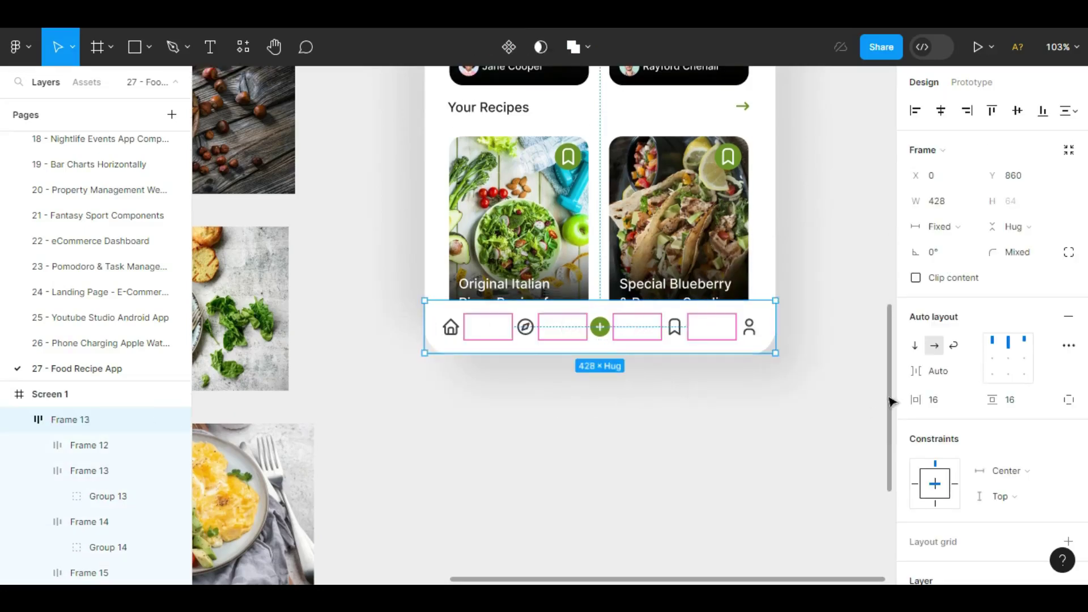
Step: Set the nav bar's horizontal padding to 32 and preview the result
click(950, 407)
text(32)
key(Return)
scroll(692, 413, up, 3)
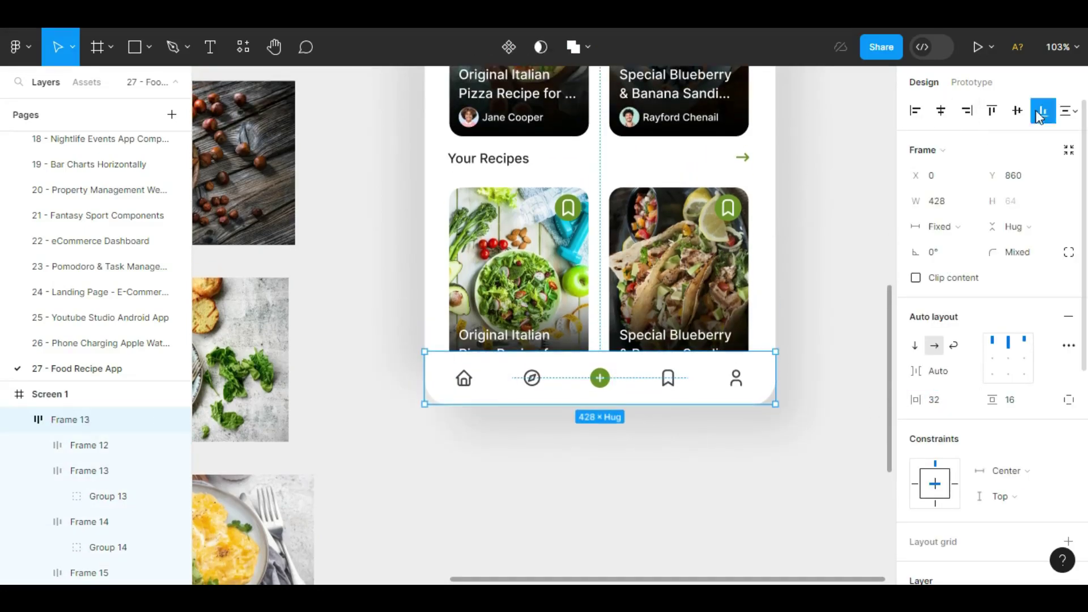
click(646, 488)
scroll(648, 454, up, 1)
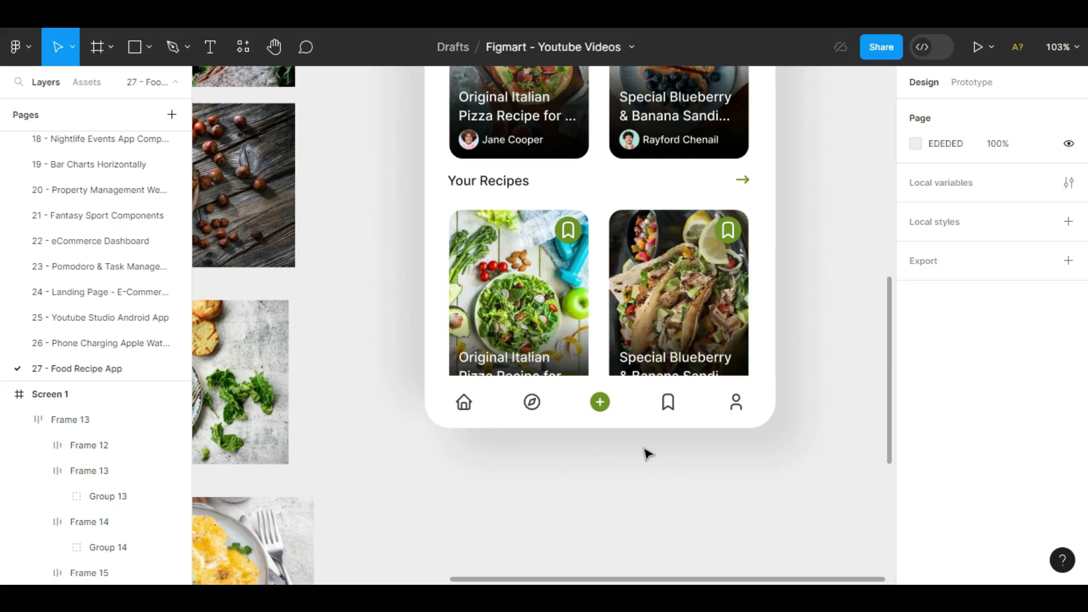
click(607, 418)
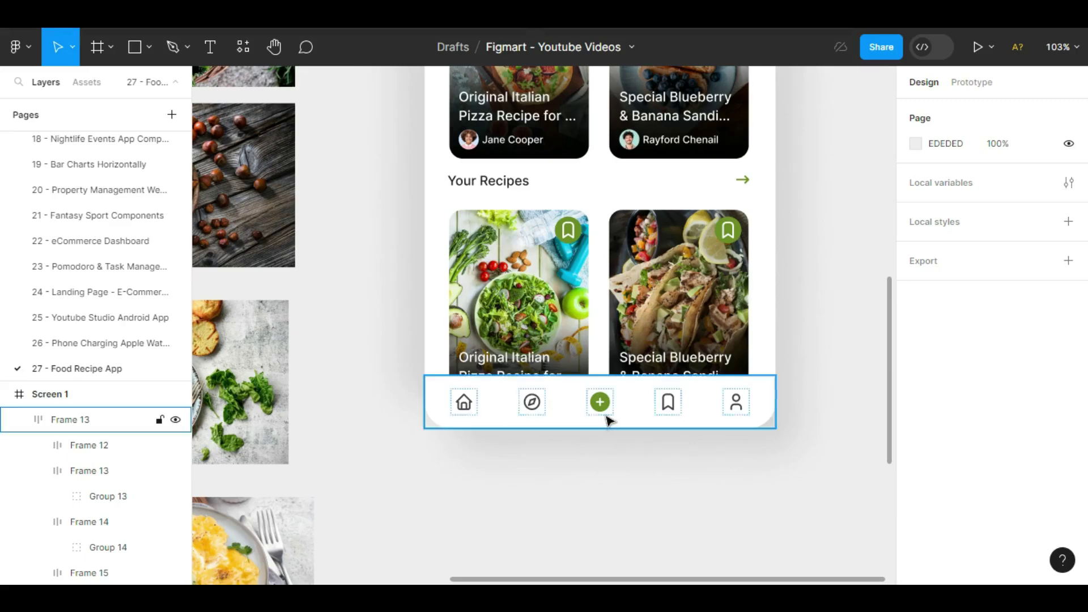
click(540, 487)
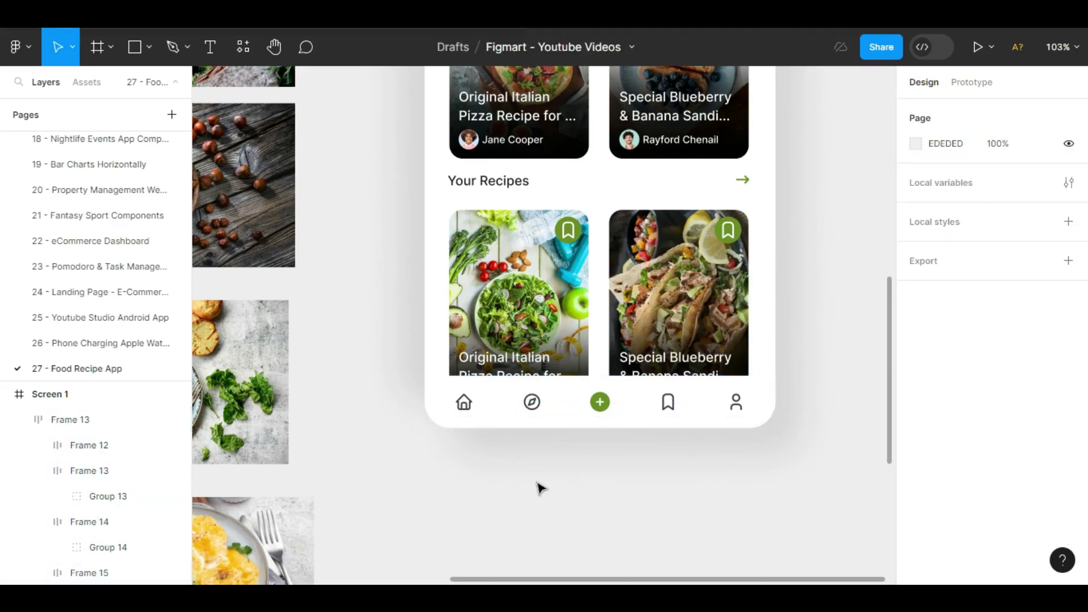
Step: Draw a 150×8 rectangle bar with radius 12 and move it under the nav icons
click(154, 55)
click(63, 79)
drag(542, 454, 666, 458)
click(1018, 201)
text(12)
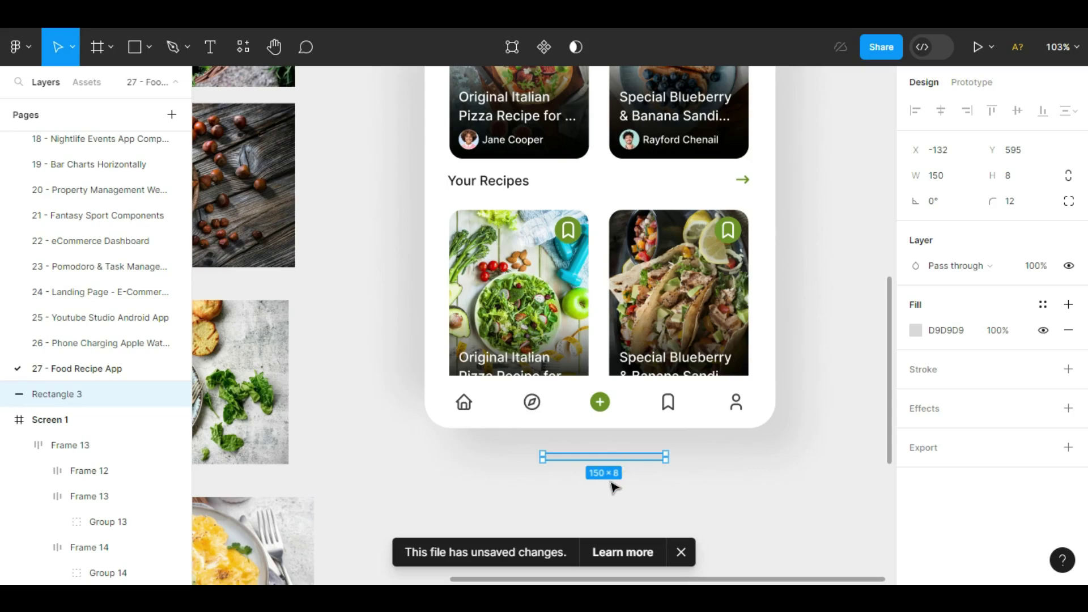
drag(612, 437, 606, 363)
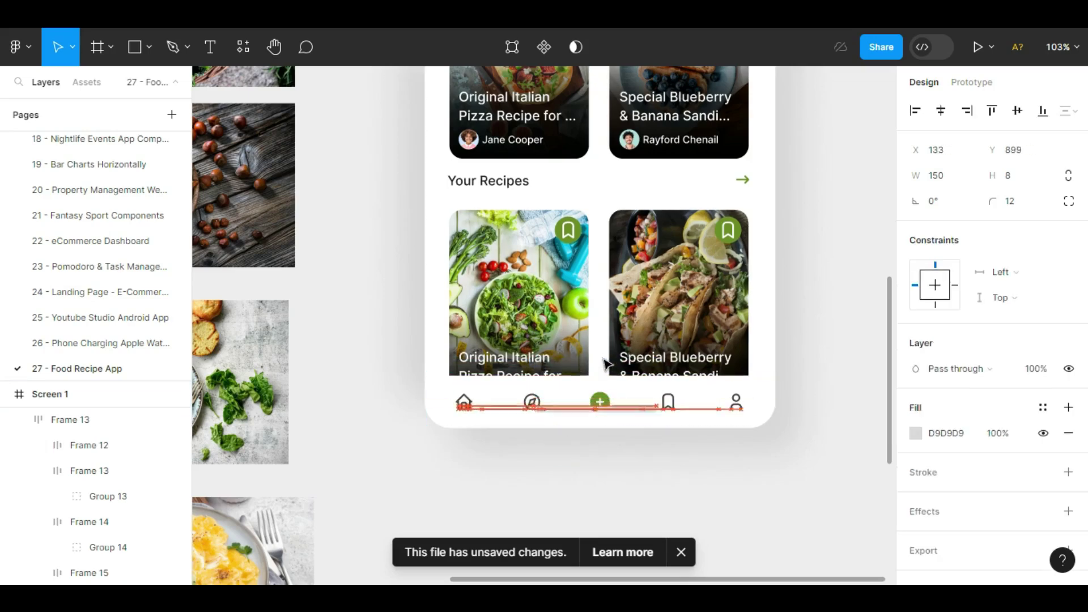
key(Down)
key(Down)
key(Down)
Step: Set the bar height to 4, constrain it to Center, and fill it light grey EBEAEA
click(1008, 176)
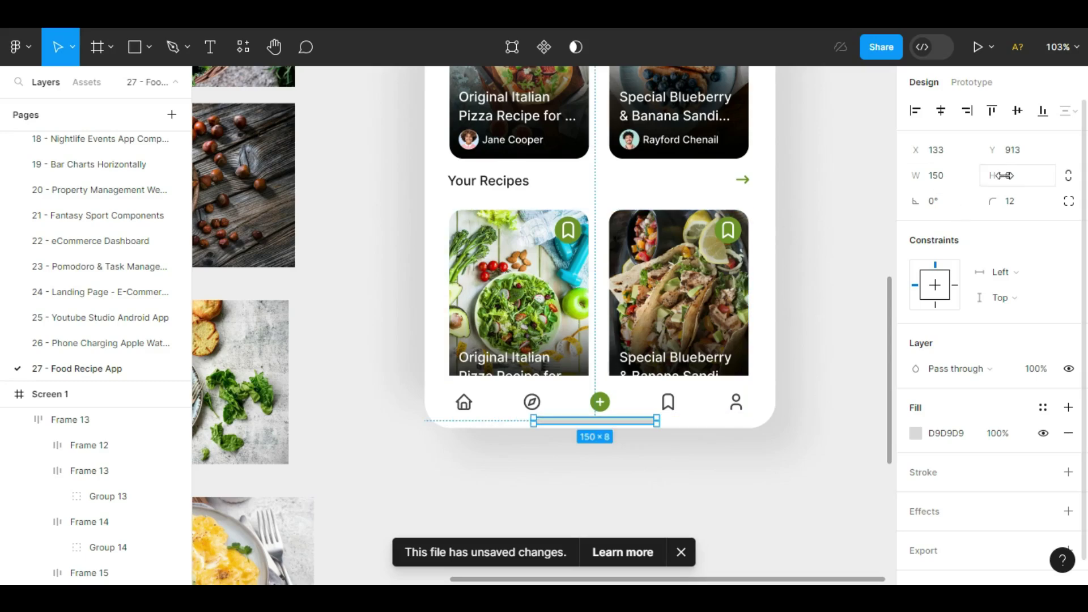
text(6)
key(Return)
click(935, 285)
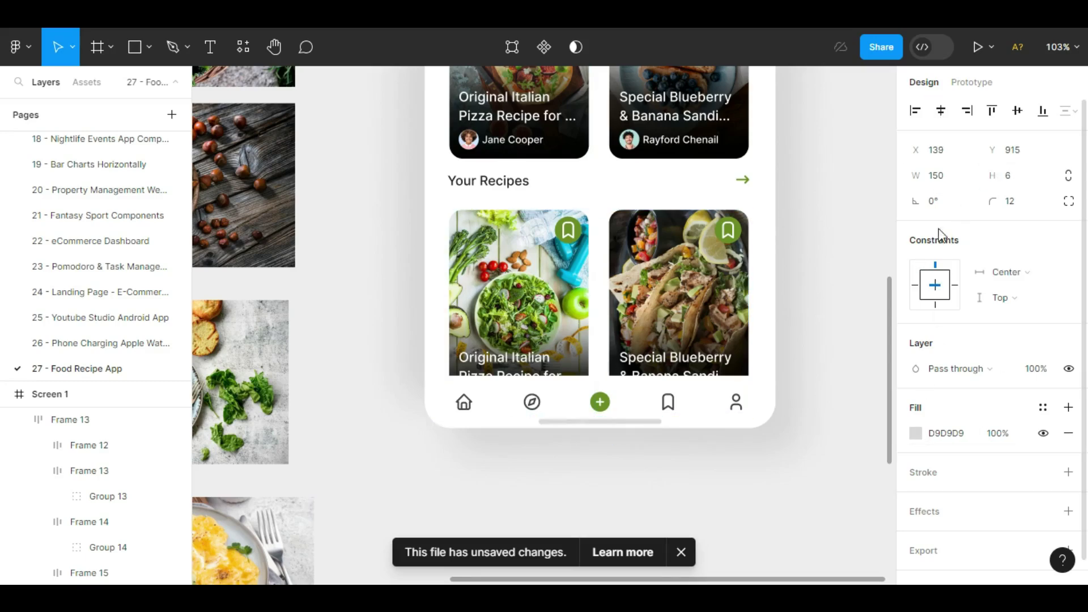
click(916, 433)
click(707, 191)
click(1021, 177)
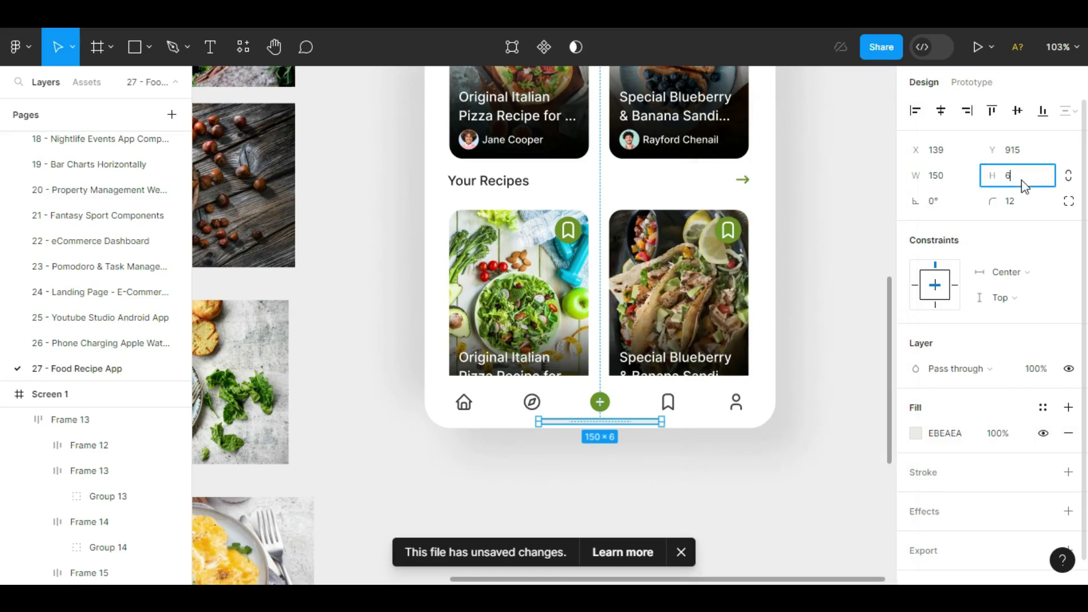
text(4)
key(Return)
click(722, 414)
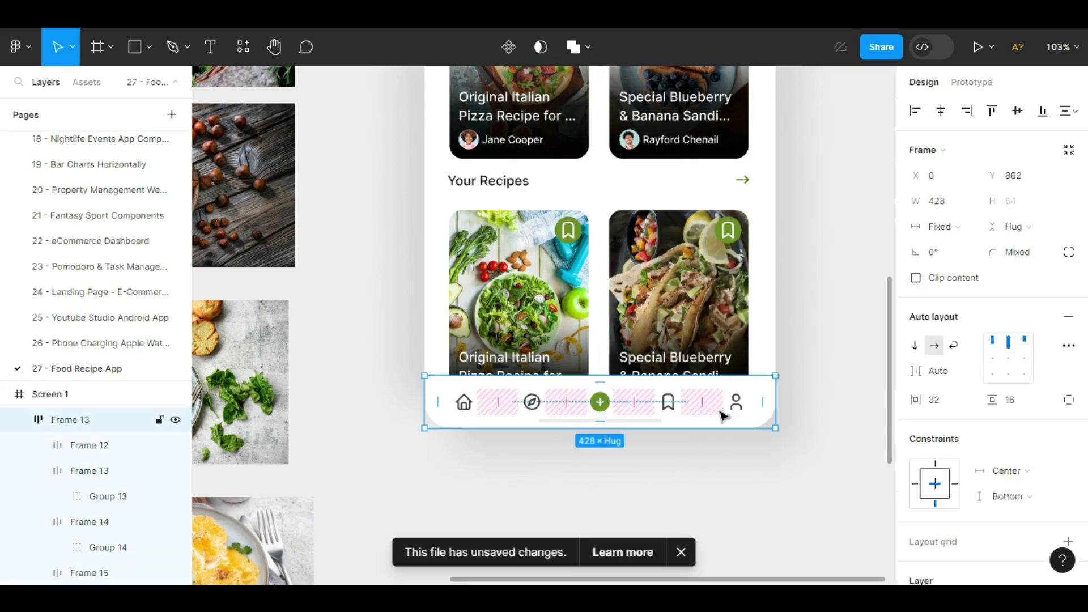
Step: Set the nav vertical padding to 24 and enlarge the green plus circle to 32, centred
text(24)
key(Return)
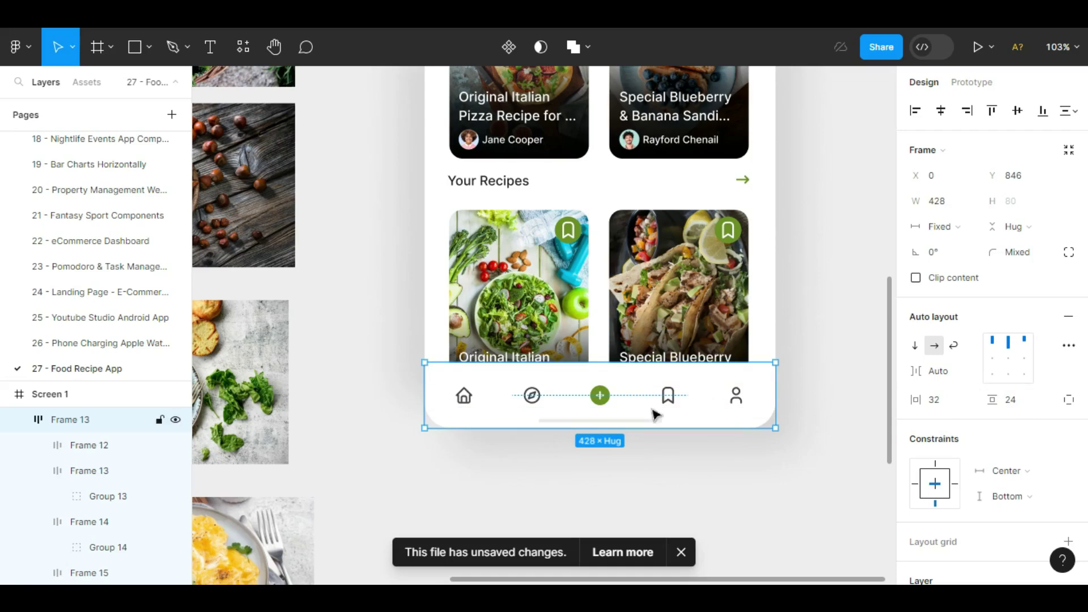
double_click(603, 404)
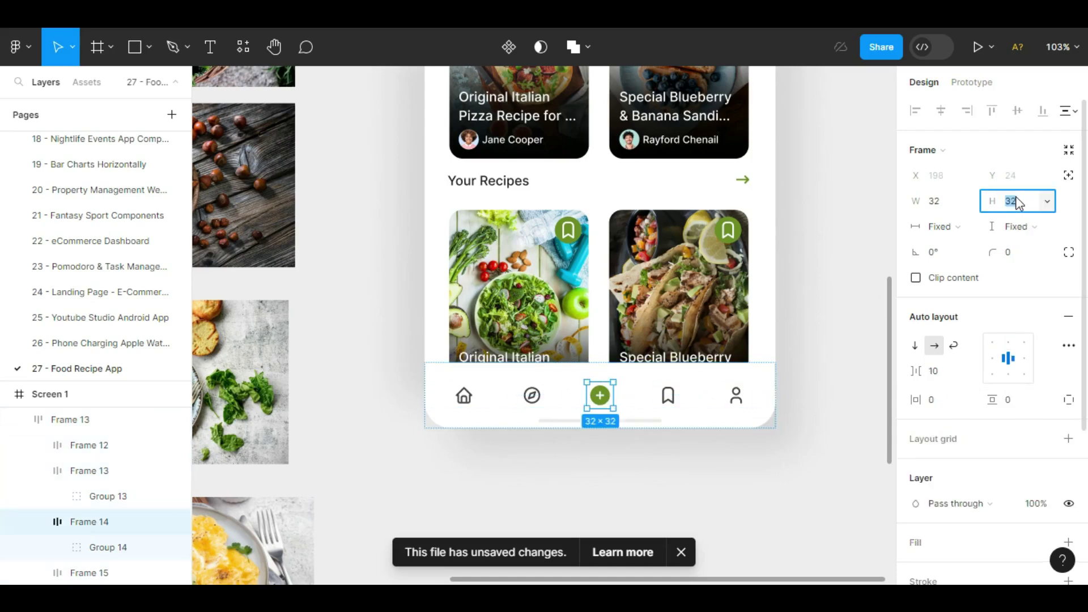
key(Return)
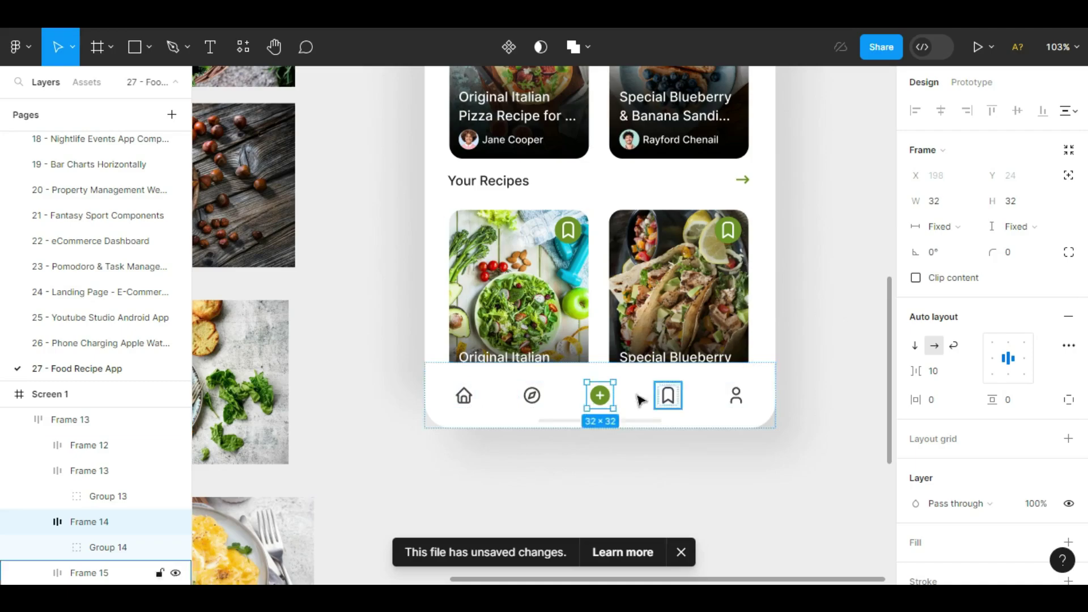
key(shift+2)
key(Return)
key(Return)
key(Return)
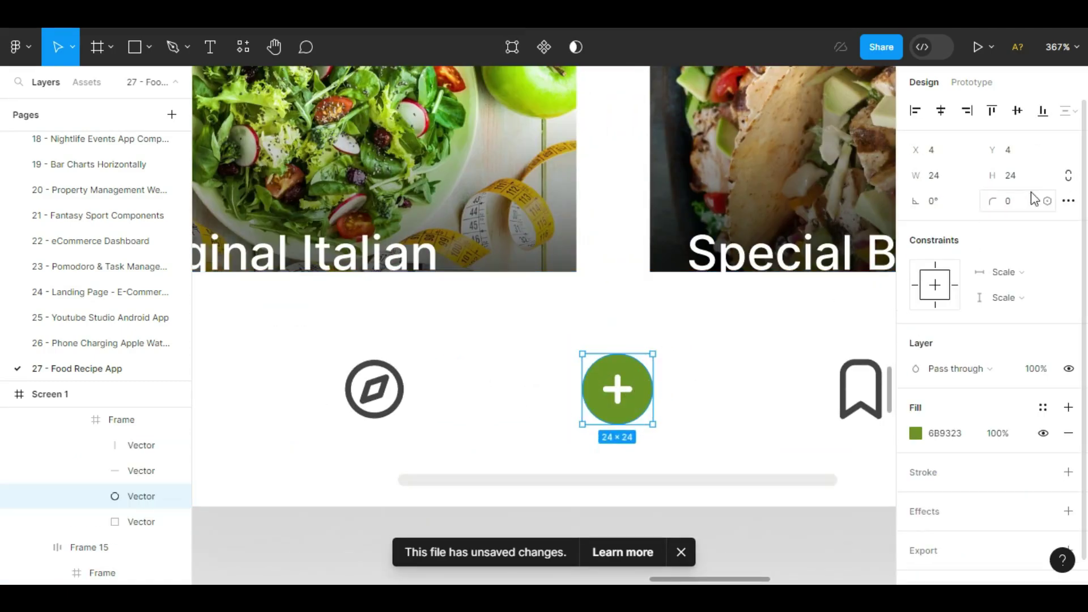
text(32)
key(Return)
click(941, 111)
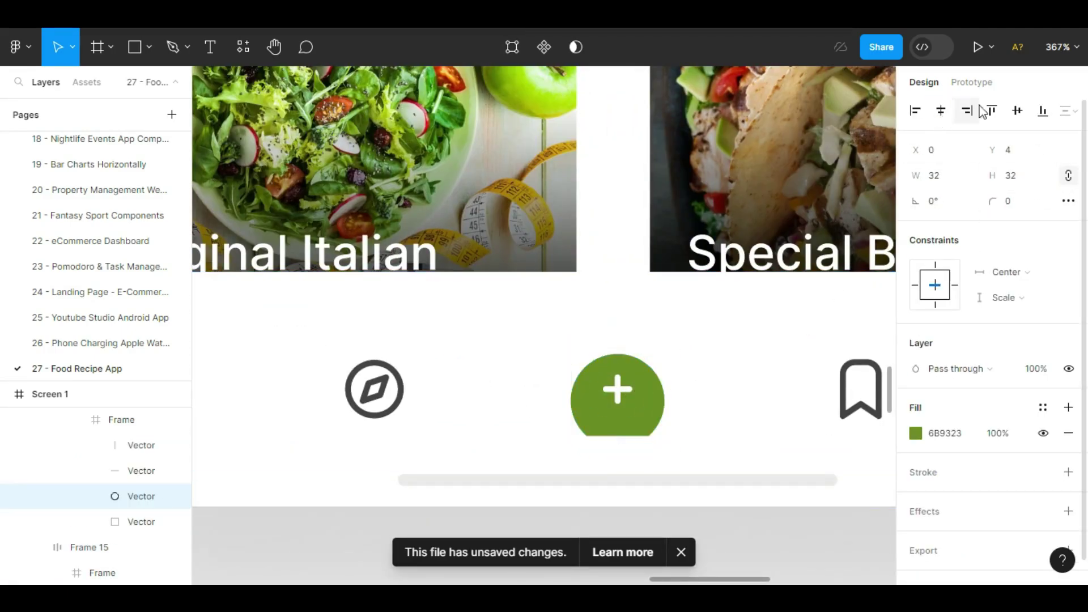
Step: Set the nav bar's side padding to 40 and zoom out to view the whole Screen 1
scroll(624, 391, down, 6)
click(644, 466)
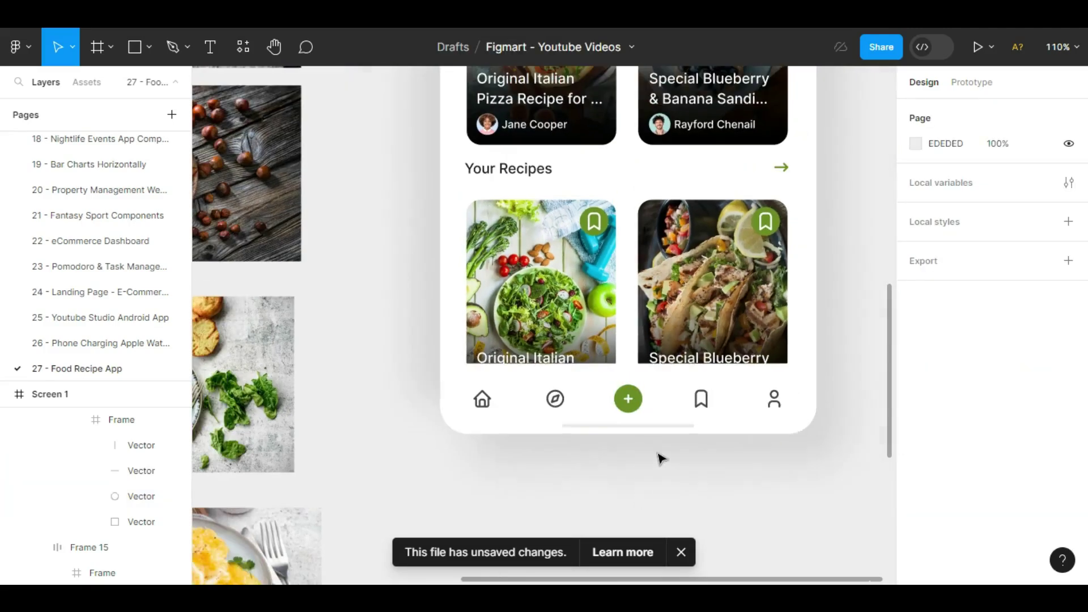
click(661, 408)
click(957, 403)
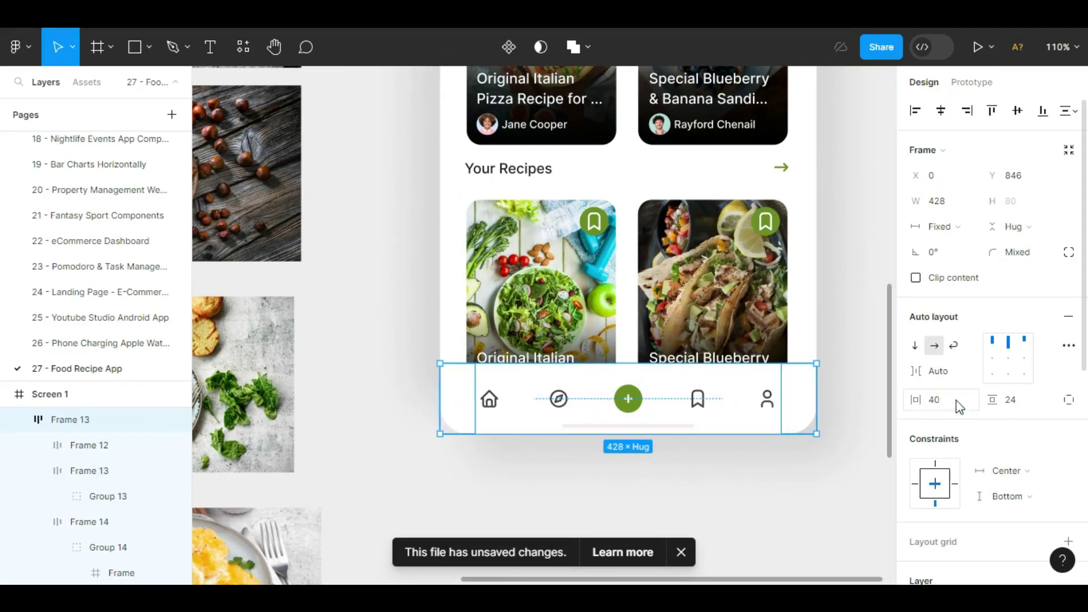
click(766, 486)
scroll(766, 486, up, 2)
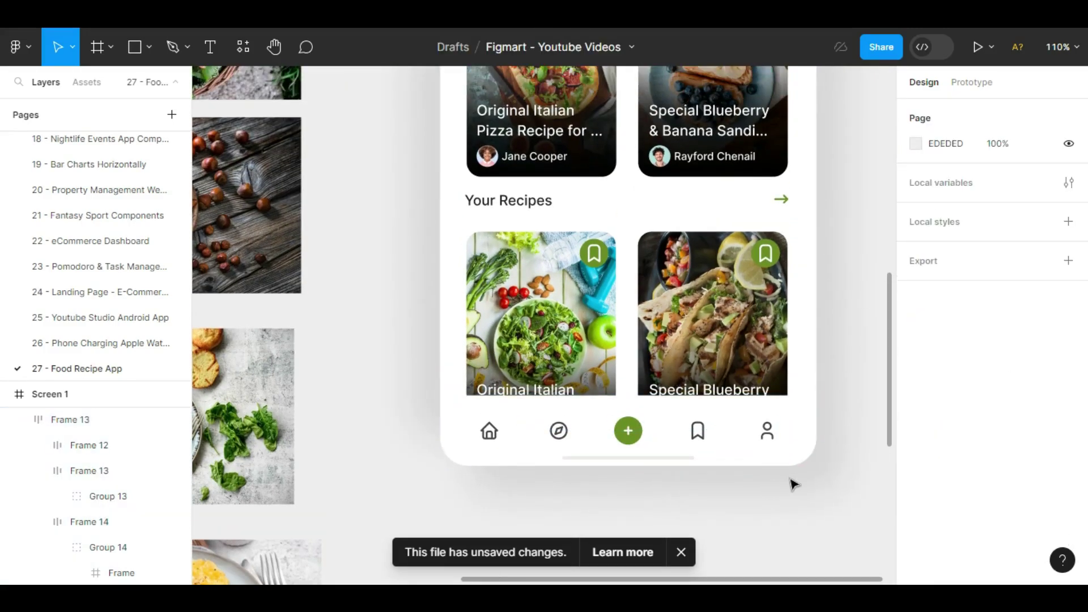
scroll(794, 485, down, 2)
scroll(848, 313, down, 2)
scroll(727, 316, down, 2)
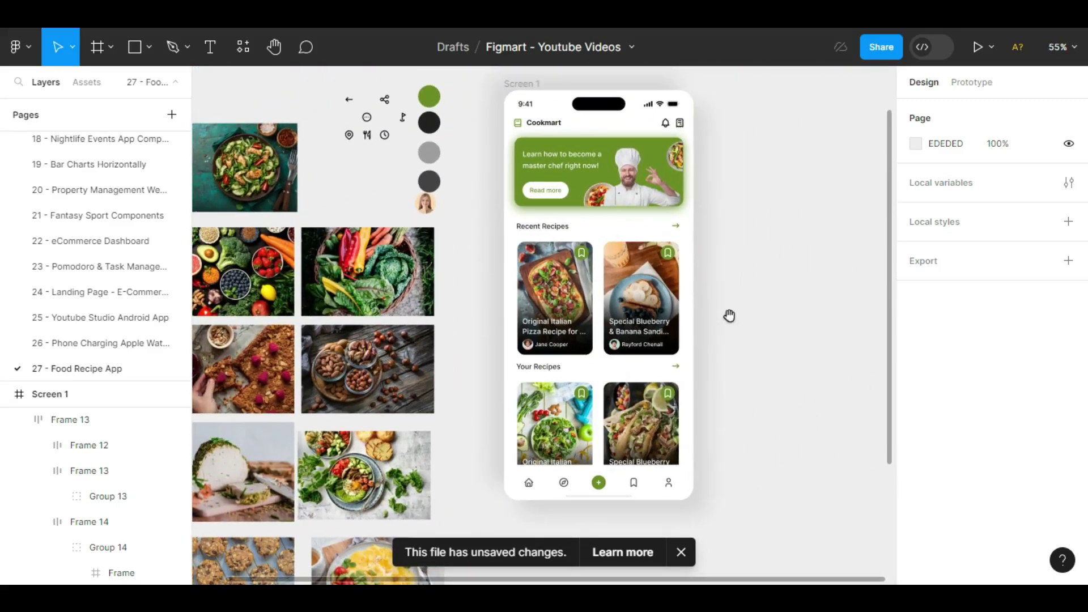
Step: Shorten Screen 1 to a height of 885 by dragging its bottom edge
click(543, 101)
drag(604, 500, 604, 482)
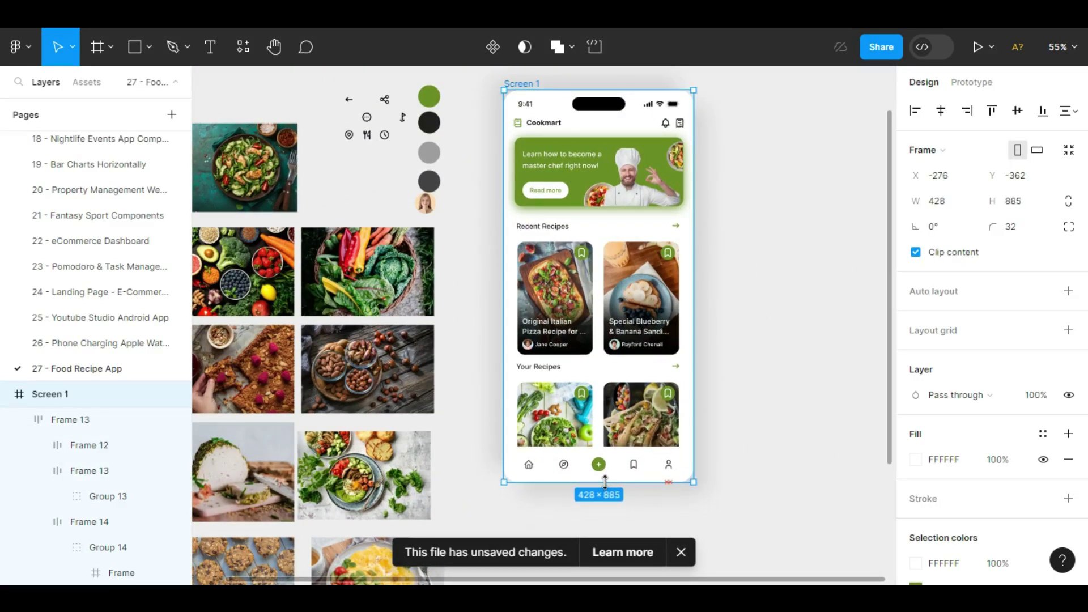
click(725, 421)
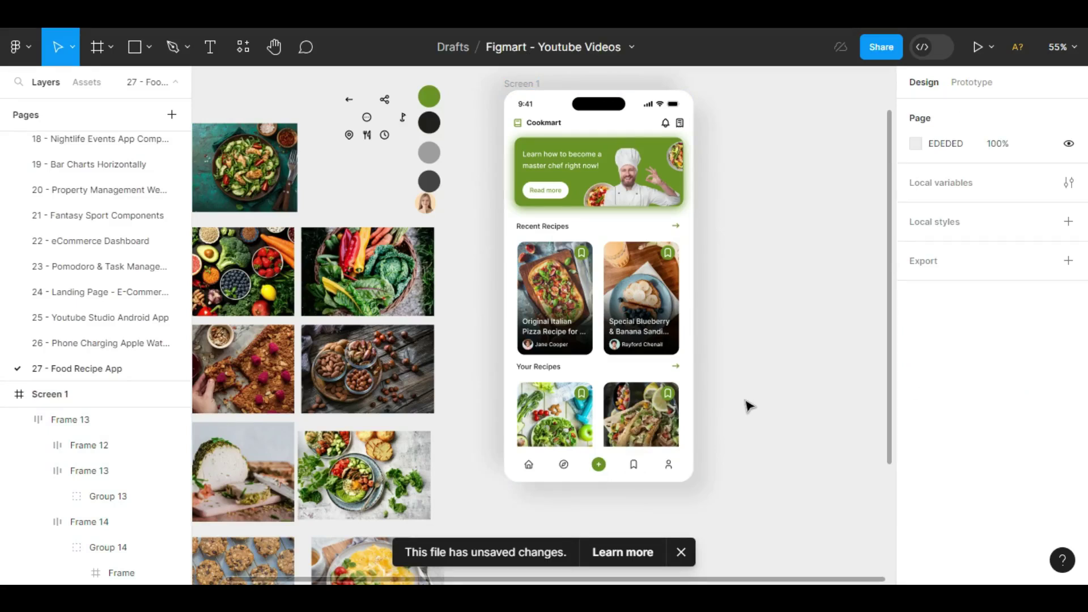
Step: Recolour the home nav icon with the banner green 6B9323
double_click(528, 465)
scroll(964, 368, down, 3)
click(916, 448)
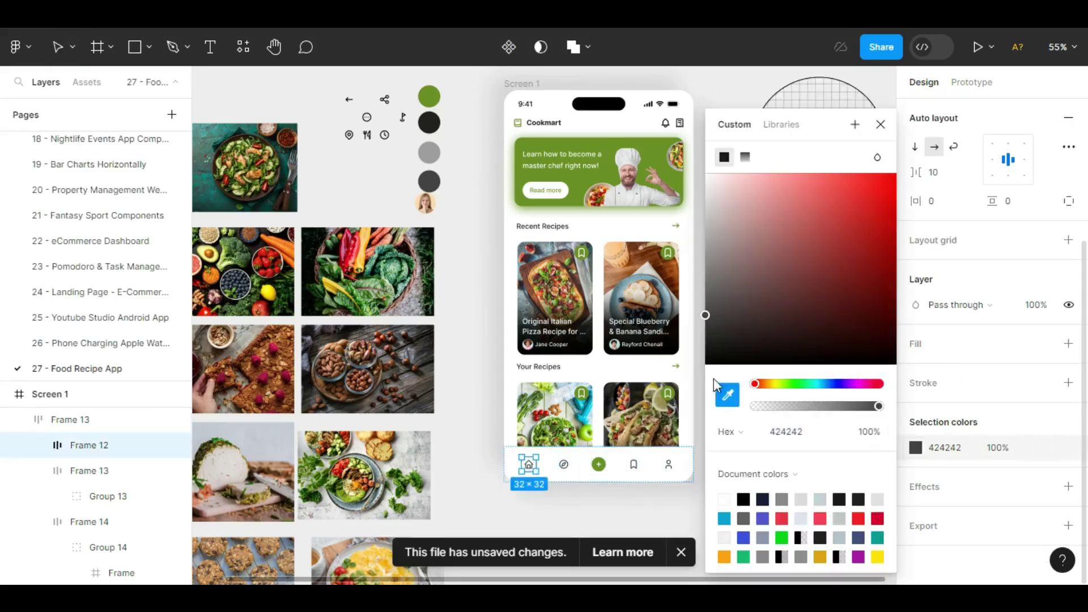
click(567, 175)
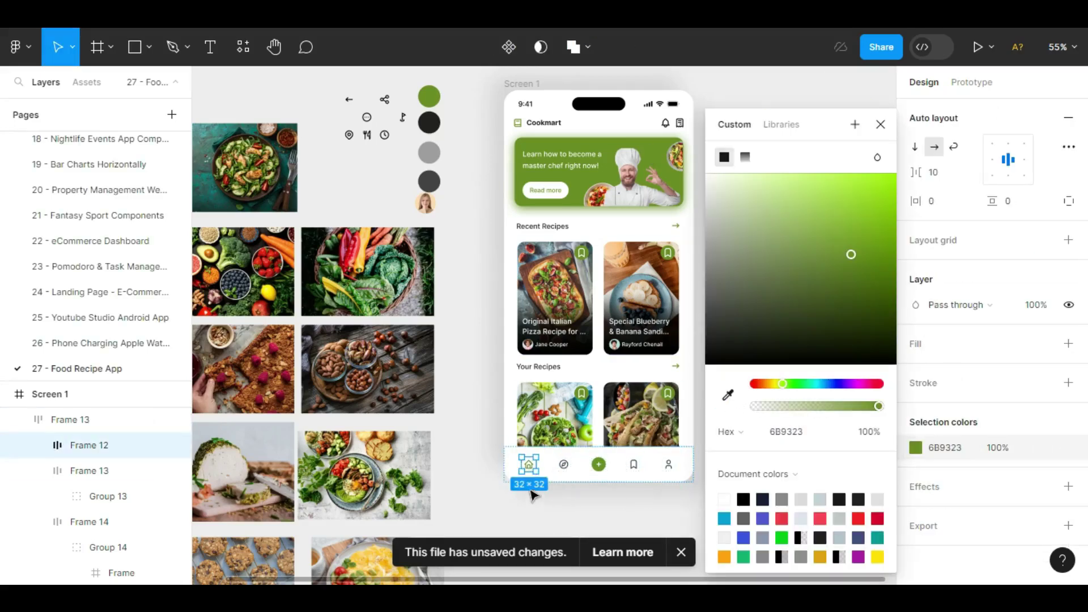
key(shift+2)
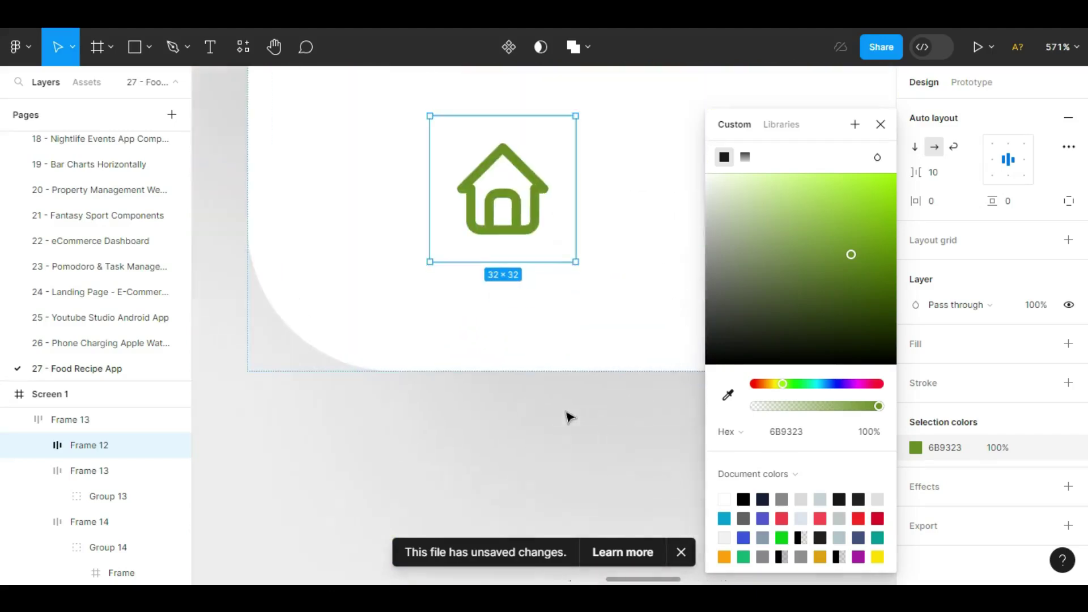
scroll(532, 410, up, 3)
scroll(525, 405, up, 2)
Step: Check the green home icon's strokes, then pan back to view all of Screen 1
double_click(456, 261)
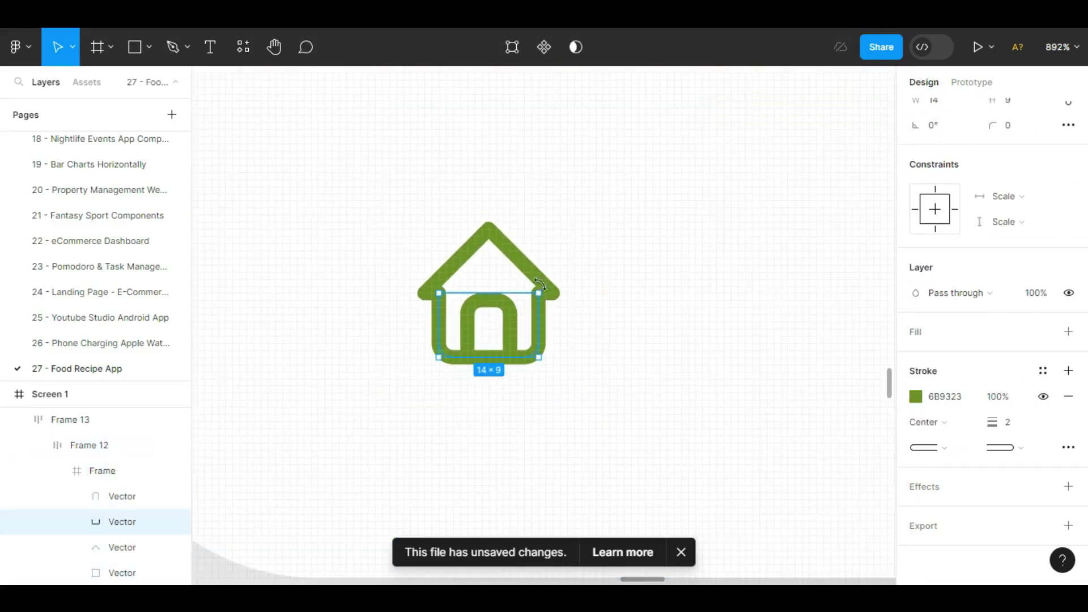
key(Escape)
scroll(642, 381, down, 5)
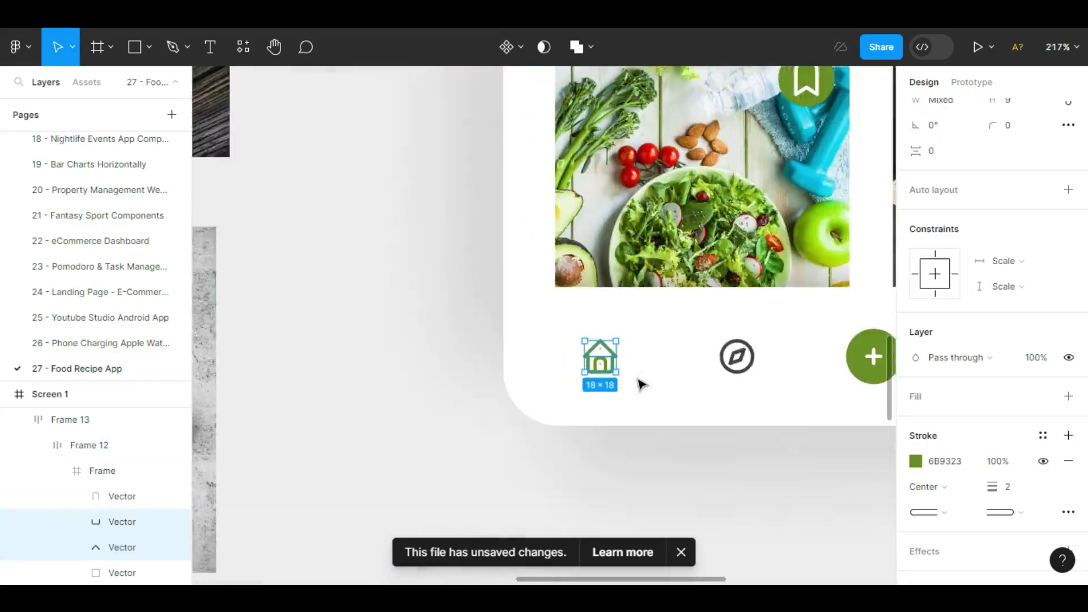
click(739, 452)
scroll(739, 452, down, 3)
scroll(816, 394, up, 3)
scroll(819, 394, down, 2)
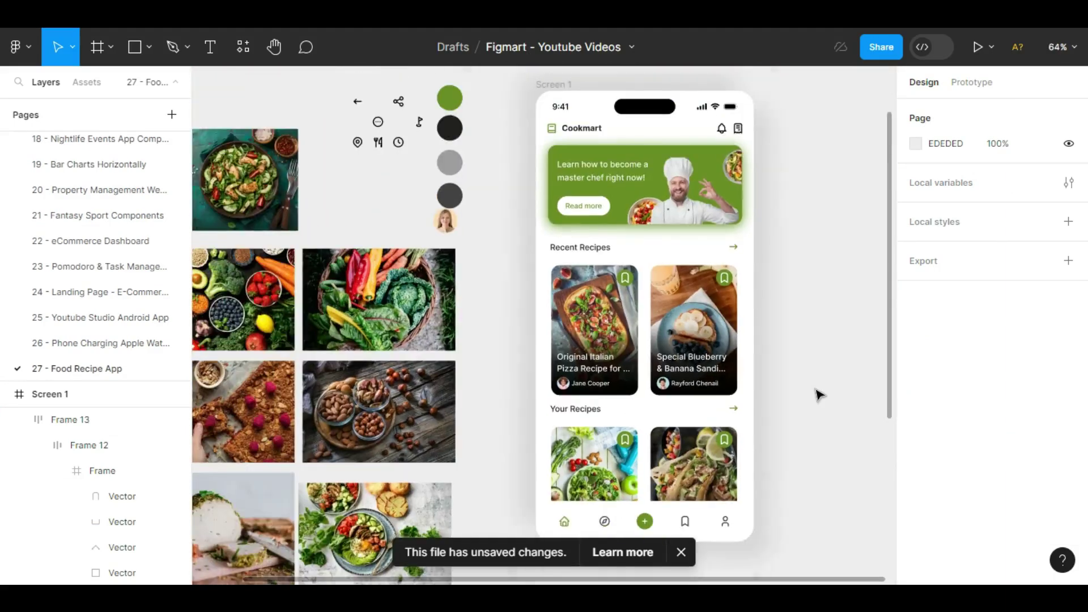
drag(815, 348, 705, 344)
scroll(704, 345, down, 1)
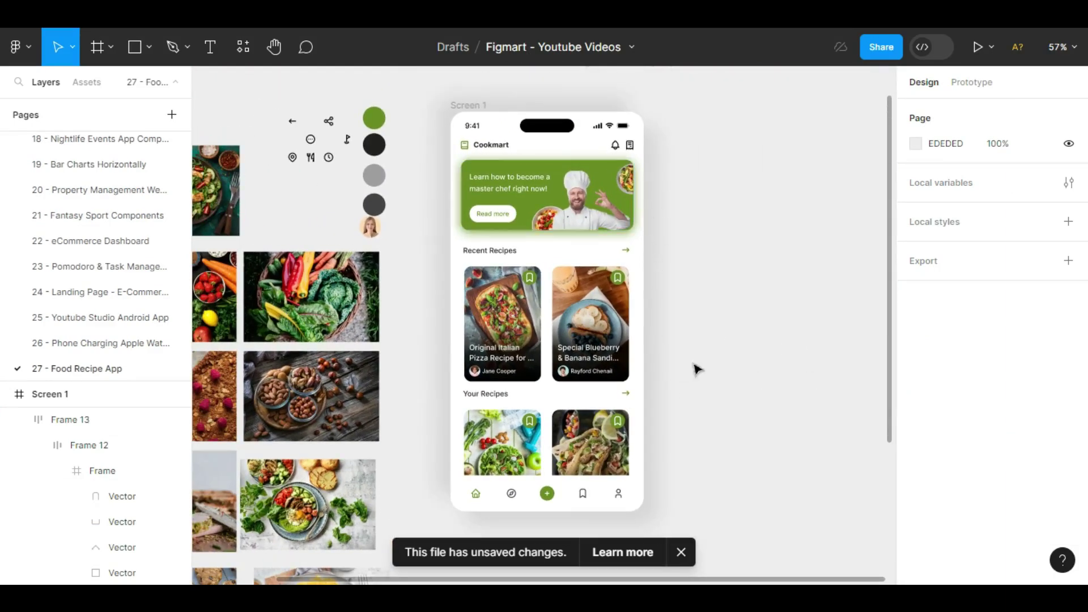
Step: Duplicate Screen 1 as Screen 2 and delete its home-screen content
click(682, 553)
scroll(396, 174, down, 1)
click(396, 174)
drag(404, 180, 612, 179)
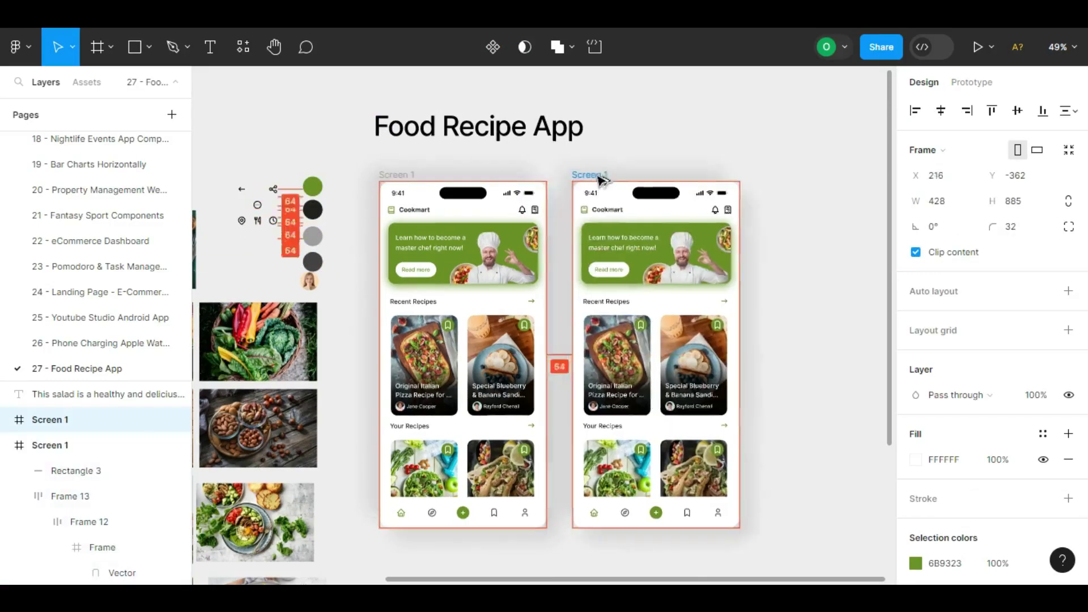
key(Delete)
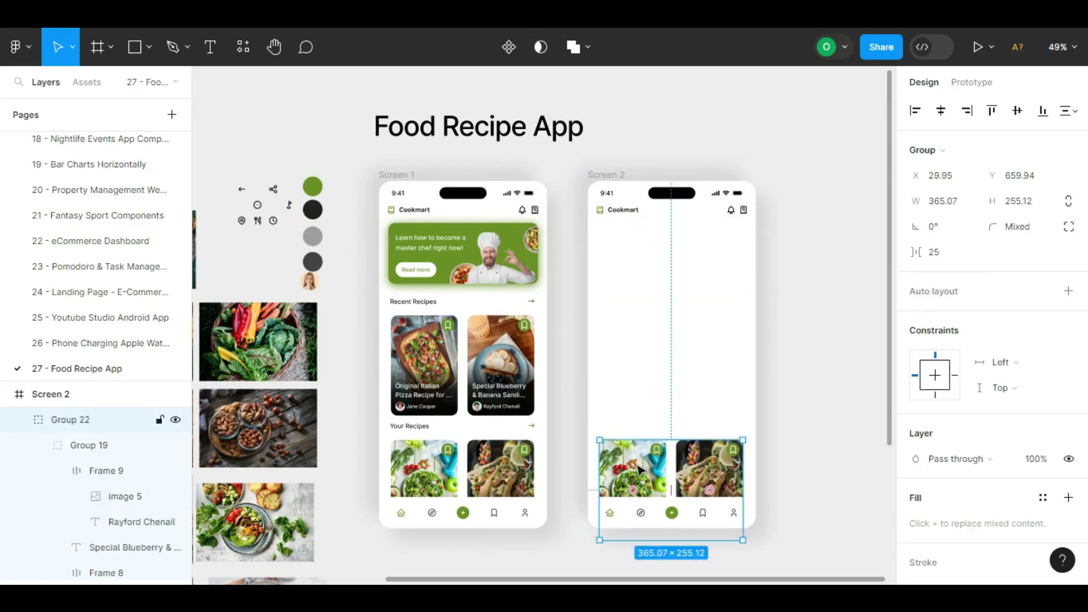
key(Delete)
click(627, 212)
key(Delete)
Step: Place the teal salad photo in Screen 2 and crop it to a 200×200 square
drag(308, 145, 545, 145)
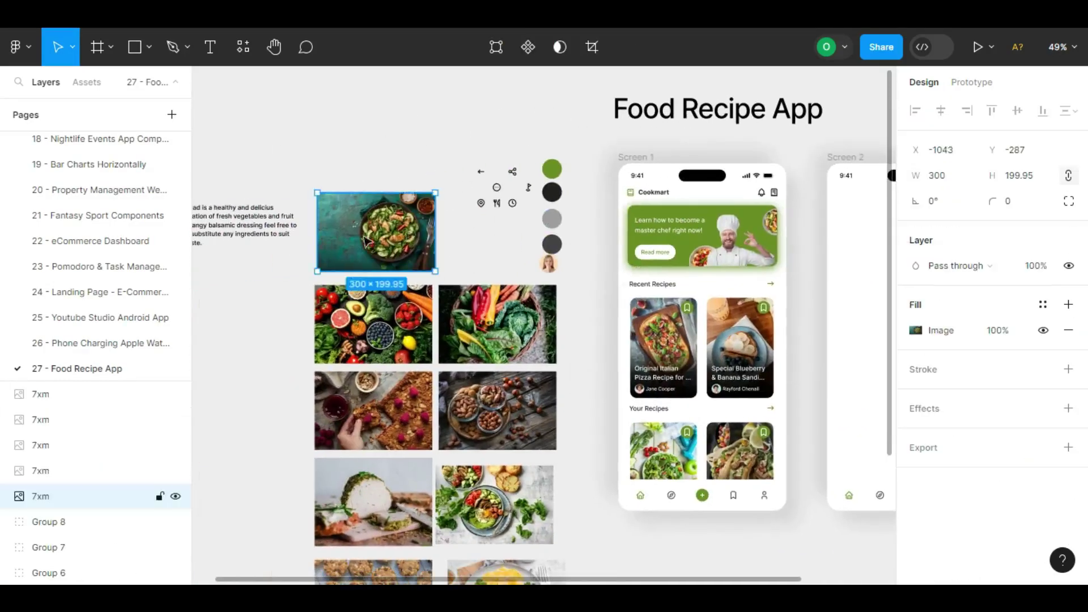
drag(377, 234, 611, 253)
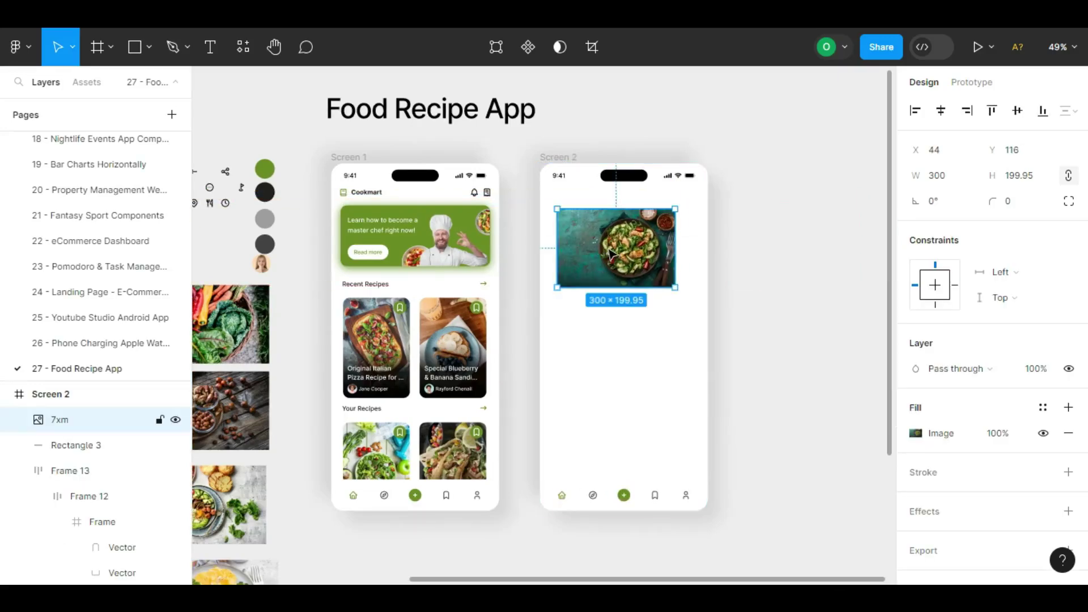
scroll(612, 253, up, 3)
scroll(611, 253, up, 2)
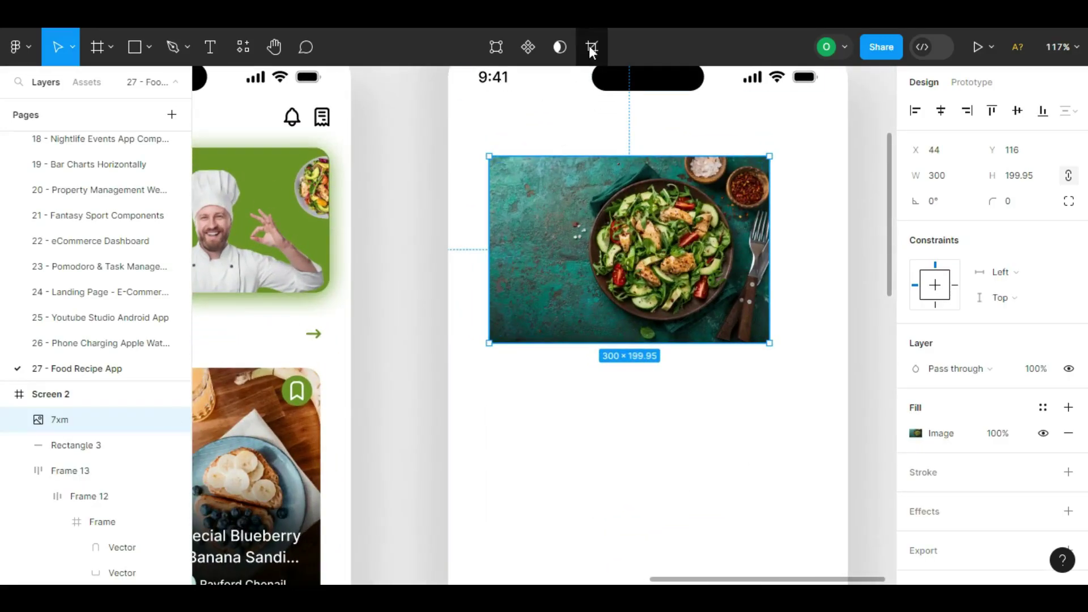
click(591, 48)
drag(544, 251, 622, 250)
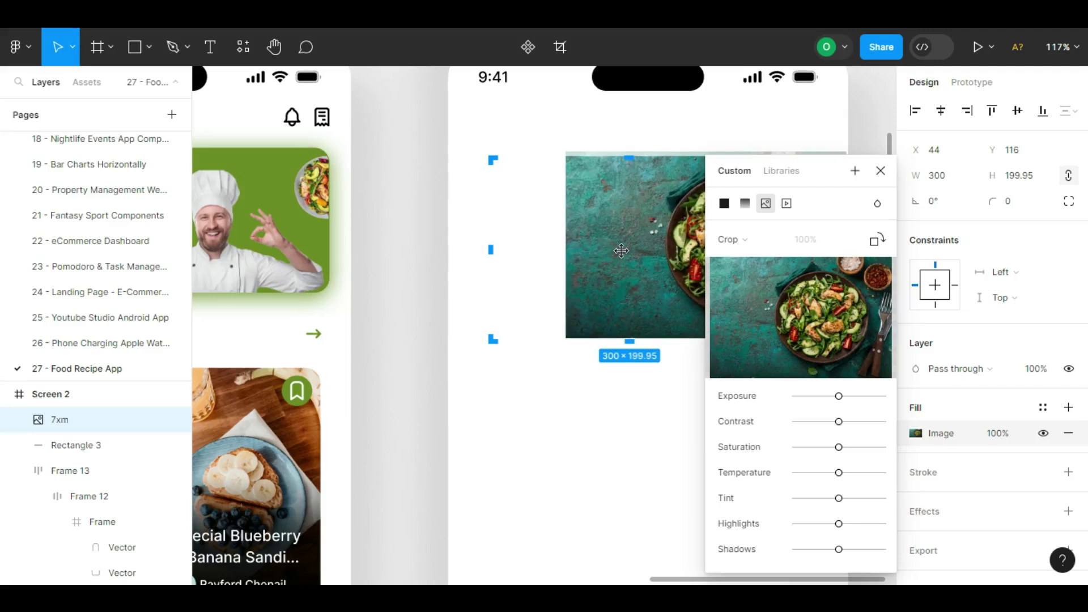
scroll(621, 251, right, 3)
drag(364, 258, 444, 258)
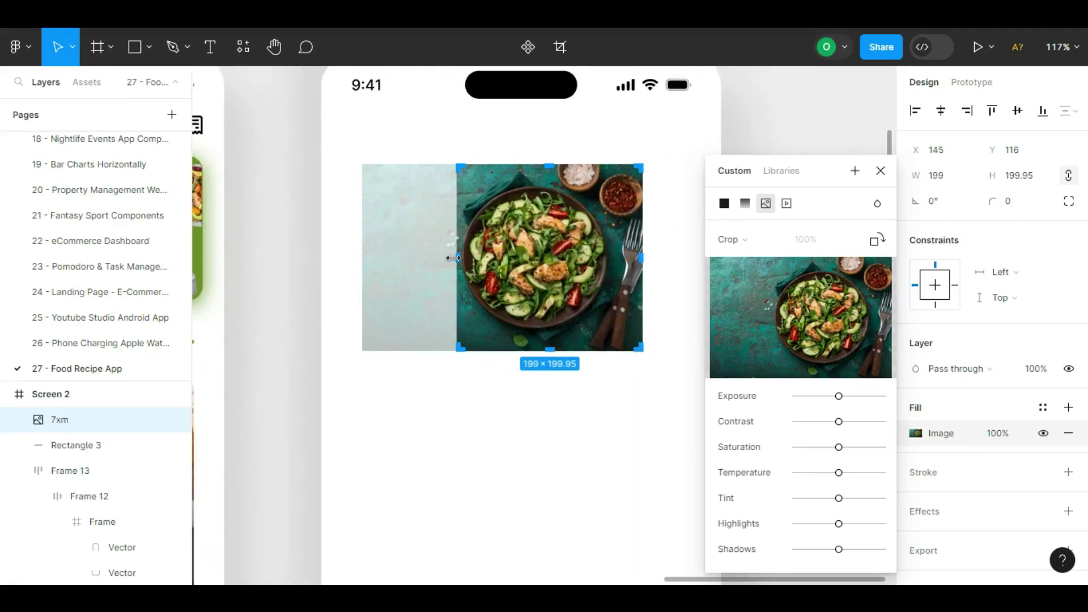
click(881, 171)
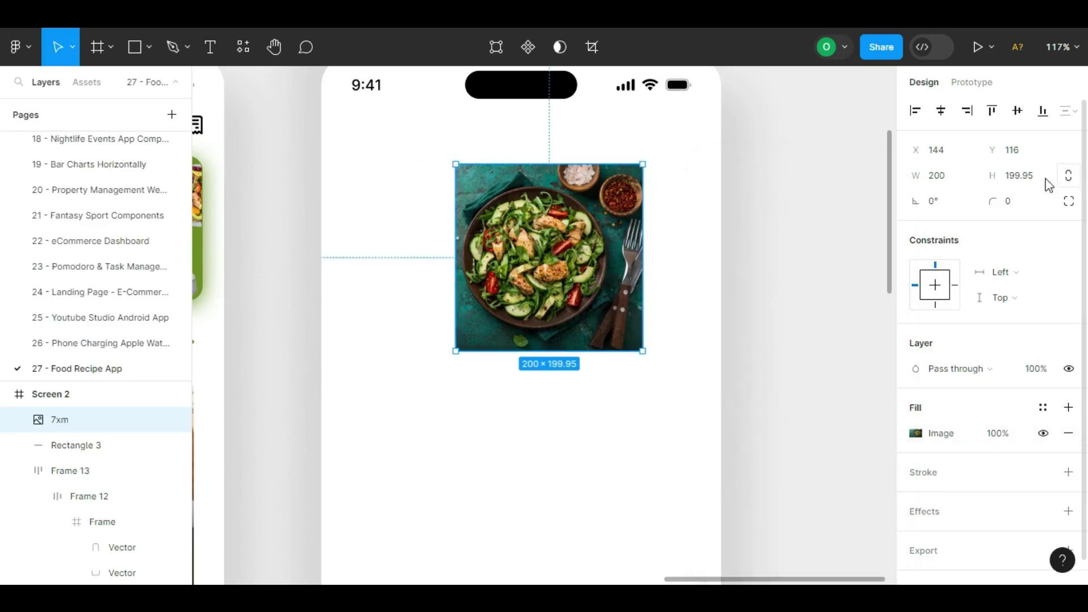
Step: Round the photo's top corners to 32, size it to 428, and move it to the top
drag(572, 279, 638, 313)
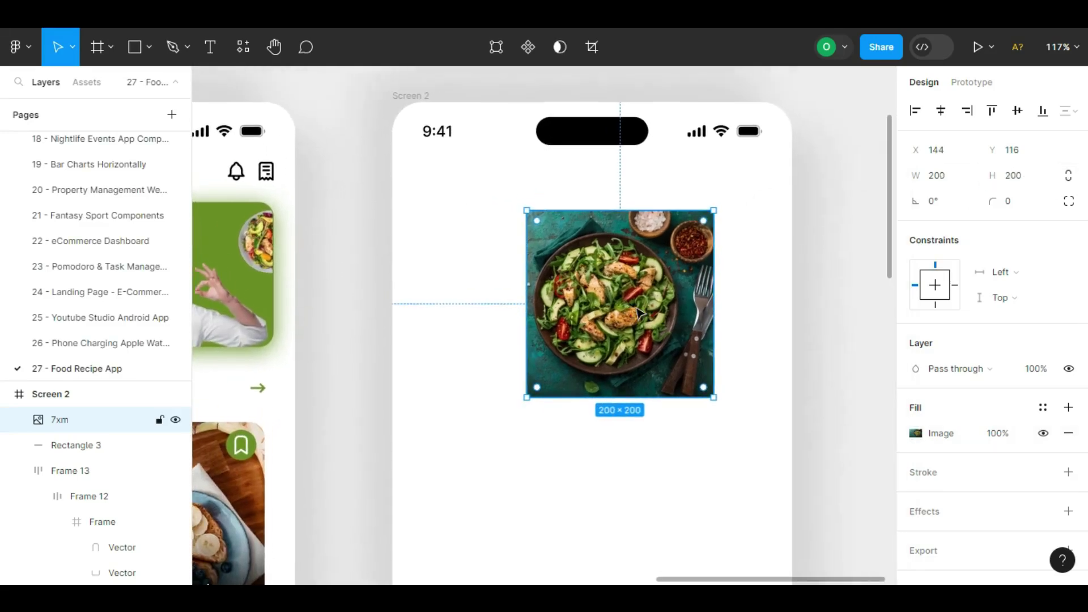
click(1069, 202)
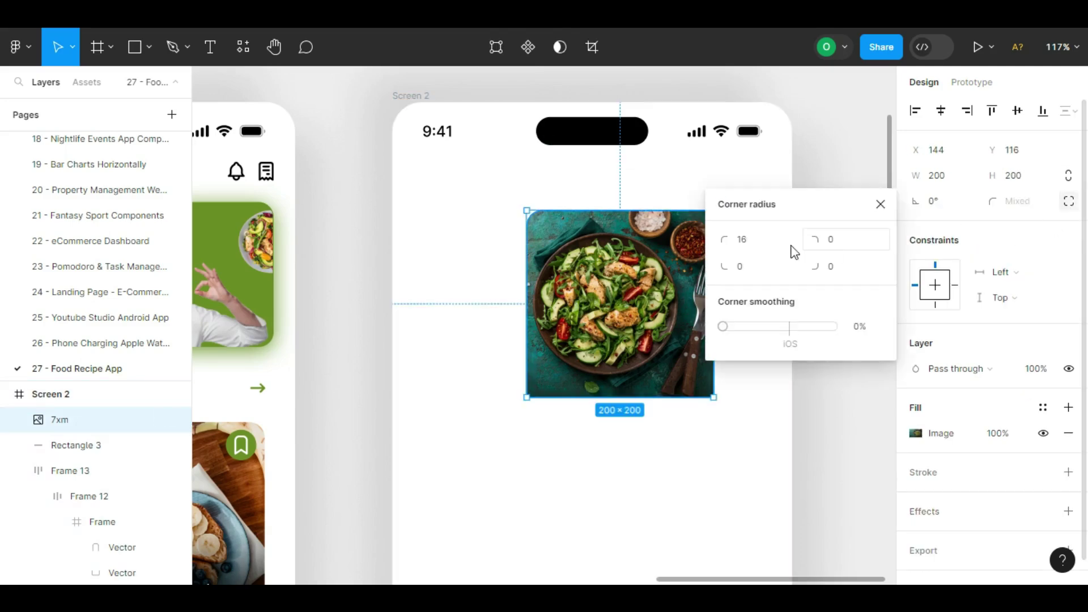
key(Tab)
text(32)
key(Return)
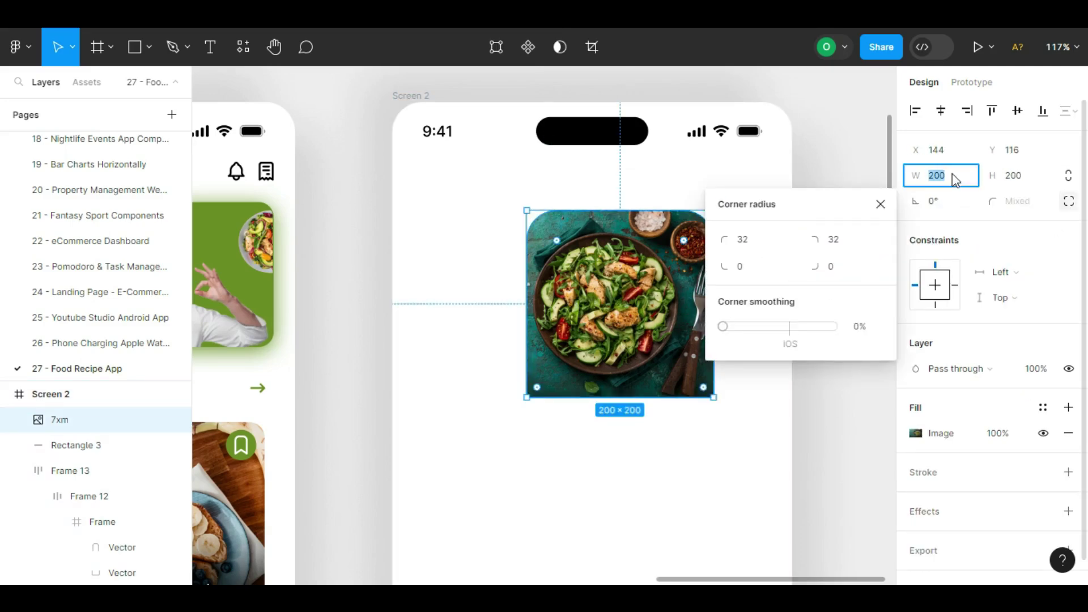
text(428)
click(1068, 176)
key(Return)
drag(578, 318, 520, 319)
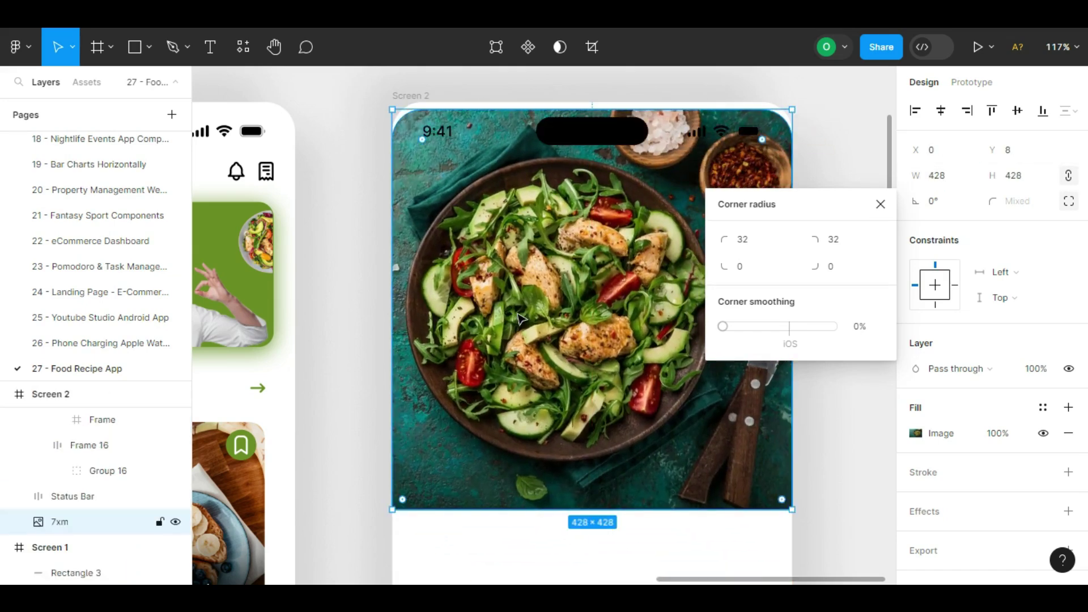
click(881, 205)
Step: Make the status-bar icons over the photo white
click(991, 113)
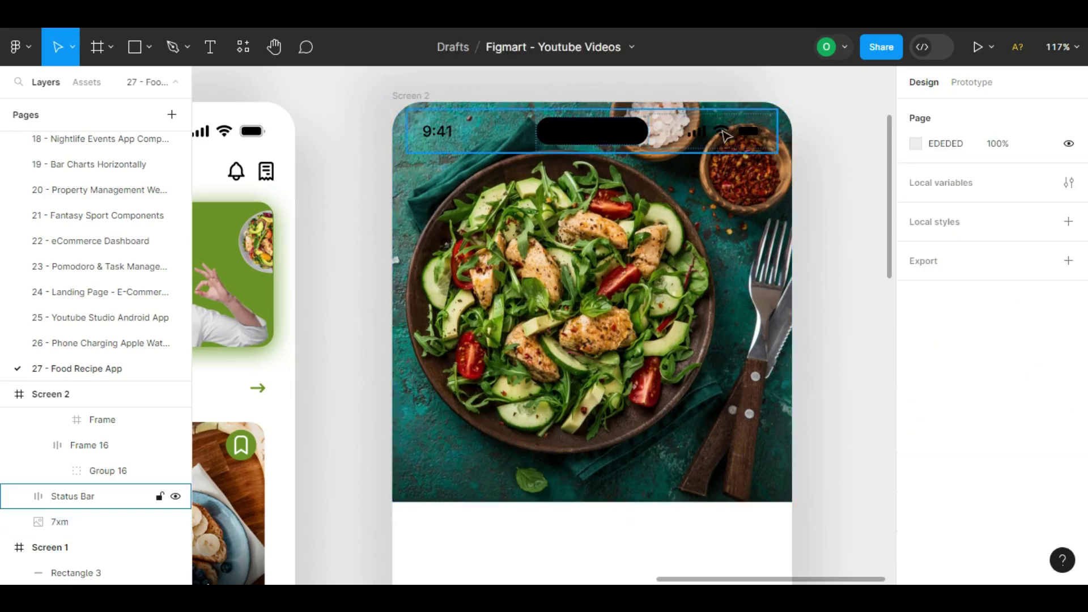
click(72, 496)
key(Return)
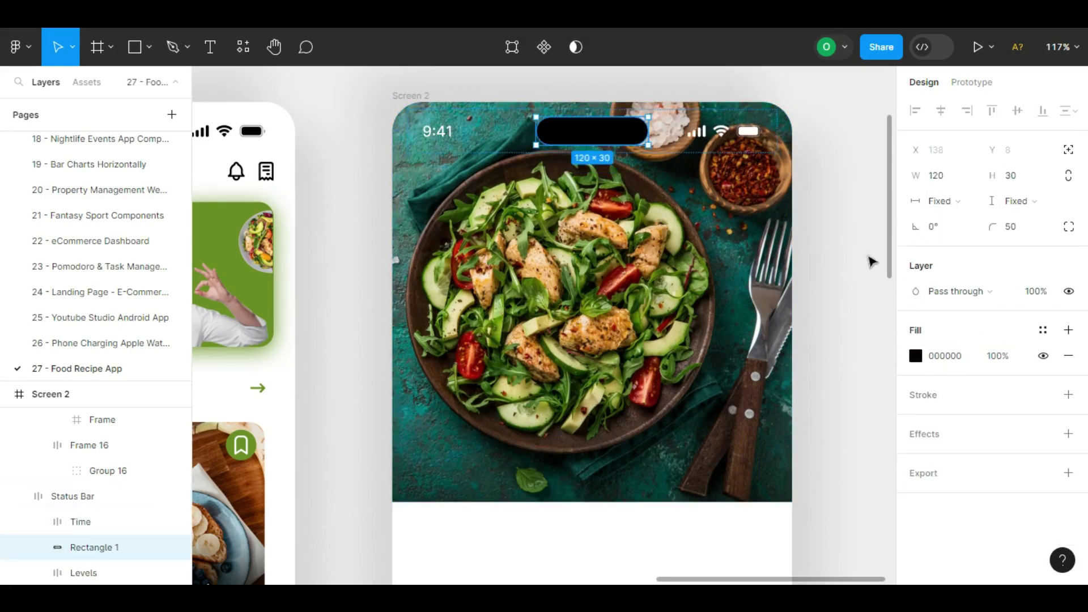
click(850, 208)
scroll(851, 208, down, 3)
Step: Bring the back-arrow and share icons onto the salad photo's top-left corner
scroll(851, 208, down, 3)
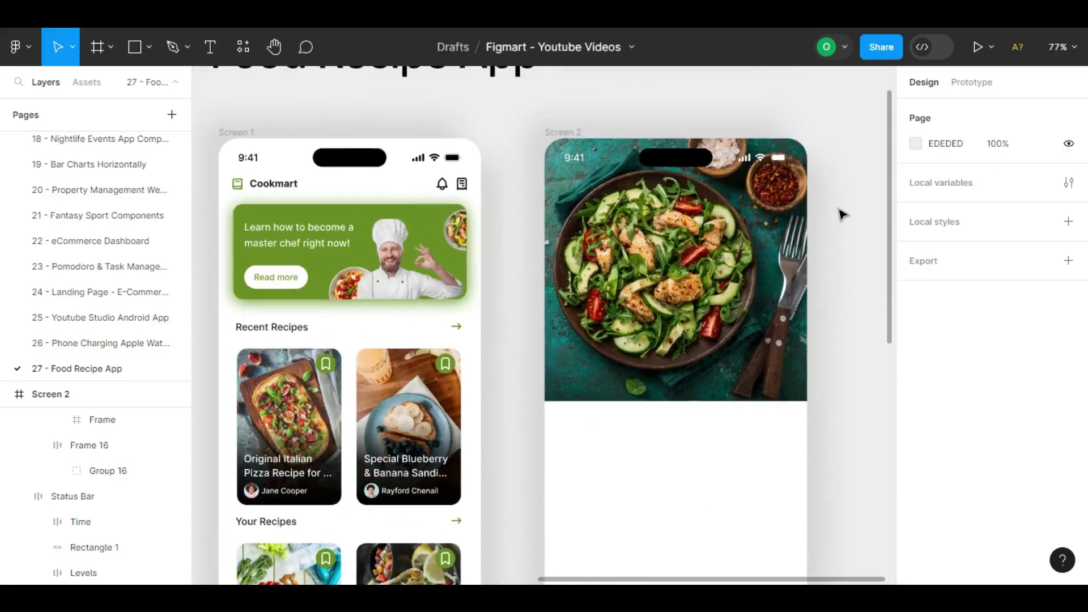
scroll(850, 208, down, 2)
scroll(354, 188, up, 5)
scroll(386, 209, up, 1)
click(404, 175)
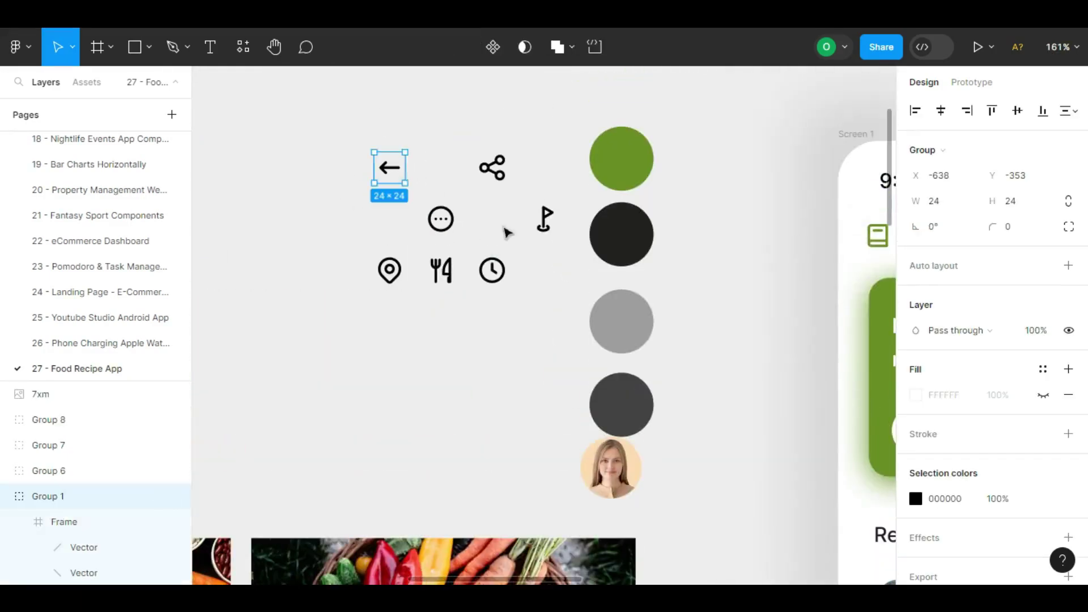
shift+click(497, 173)
scroll(729, 238, down, 5)
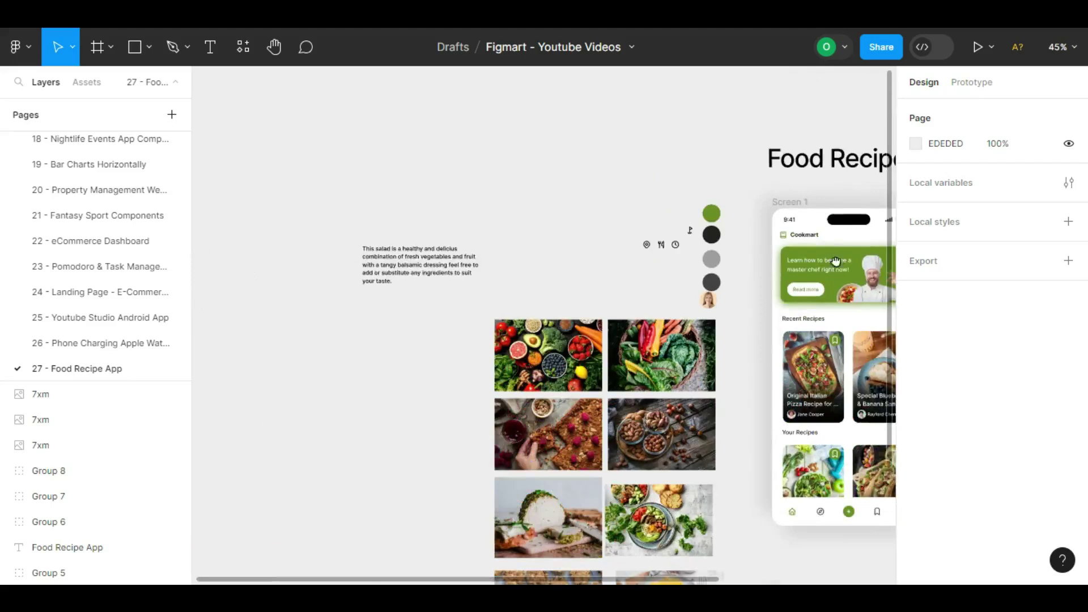
scroll(606, 257, up, 4)
scroll(605, 257, up, 2)
key(ctrl+z)
scroll(1009, 418, down, 3)
click(952, 453)
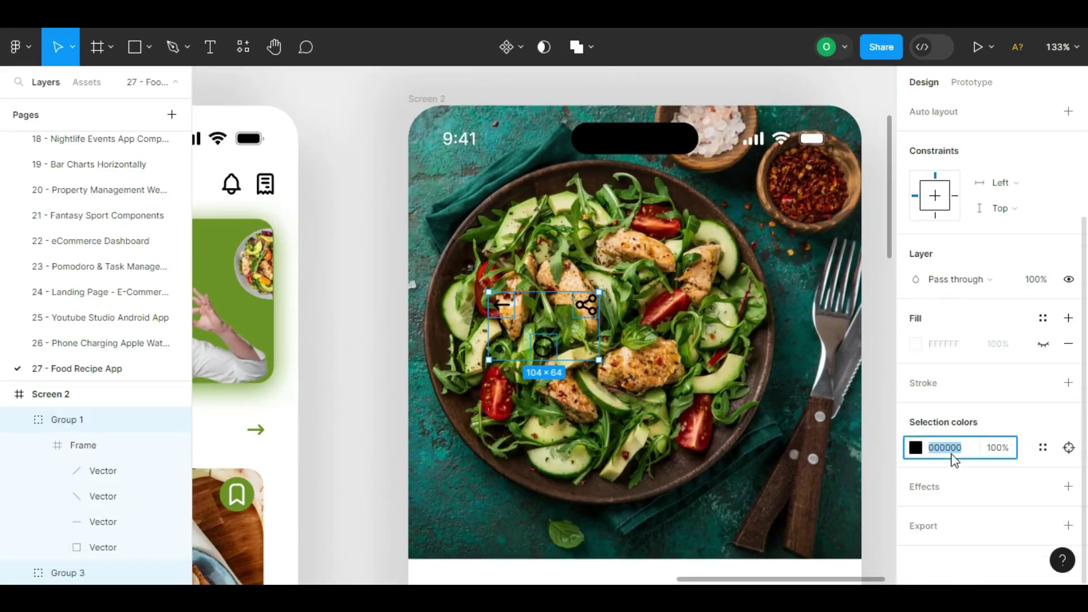
drag(542, 349, 480, 222)
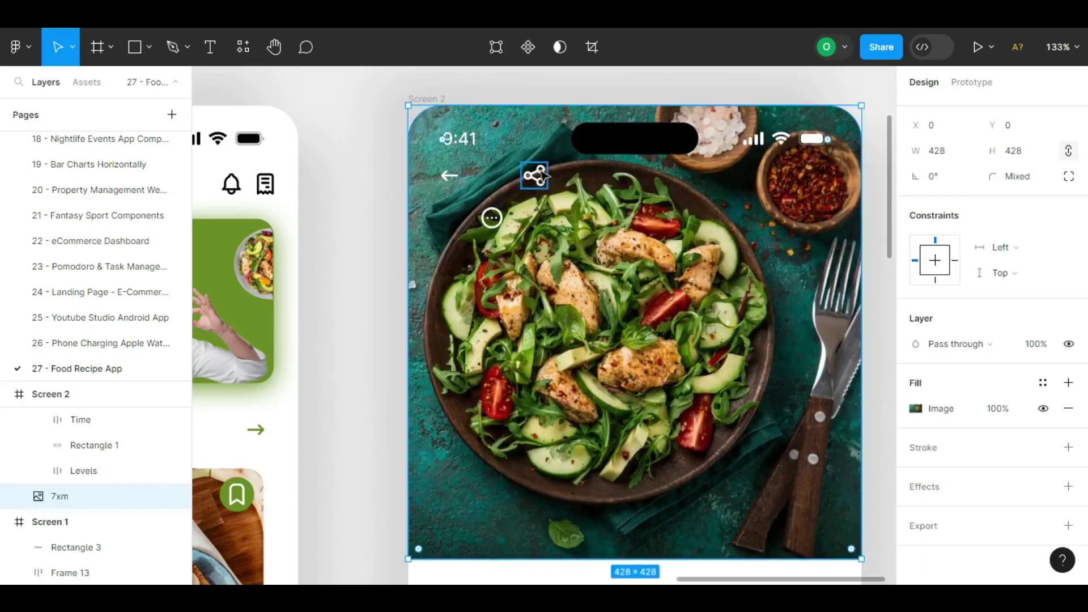
Step: Line up the share, more and pasted bookmark icons at the photo's top-right
drag(536, 176, 744, 172)
drag(492, 217, 814, 175)
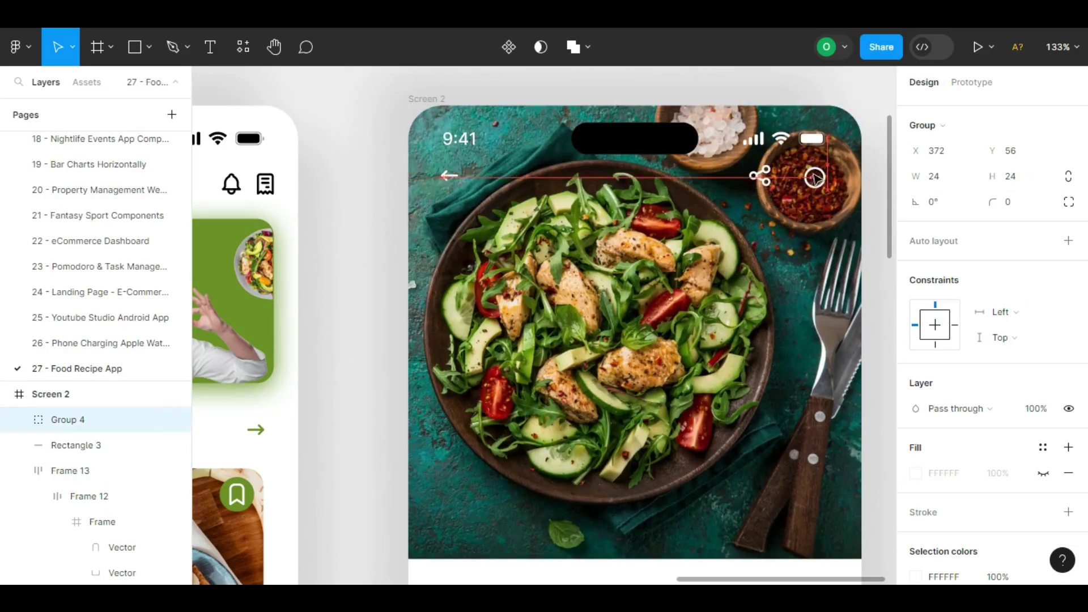
scroll(750, 253, down, 3)
click(531, 333)
scroll(623, 323, up, 3)
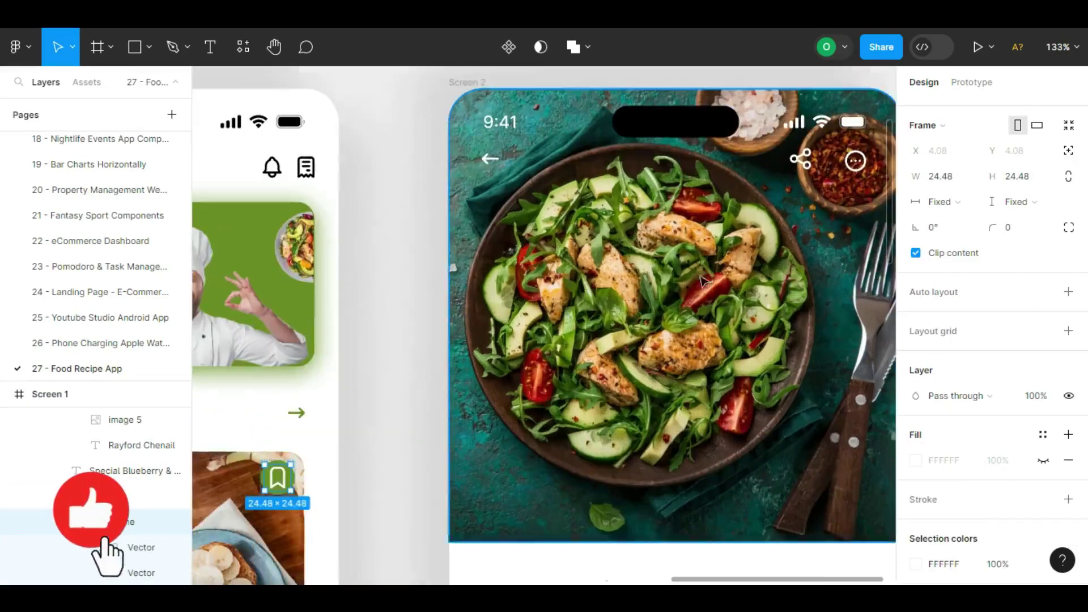
key(ctrl+v)
scroll(853, 261, down, 1)
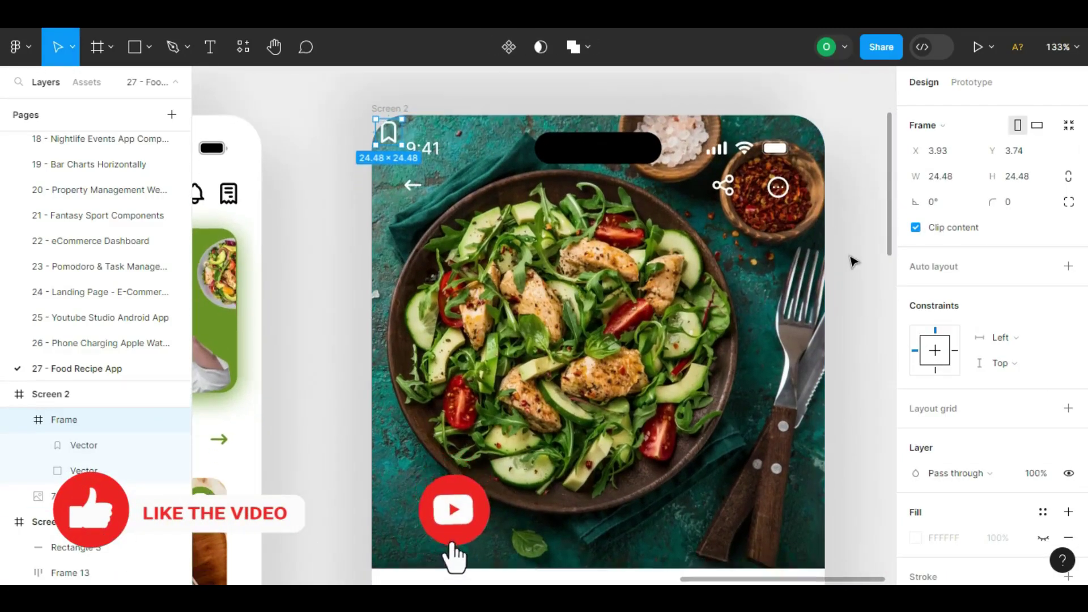
drag(389, 132, 703, 185)
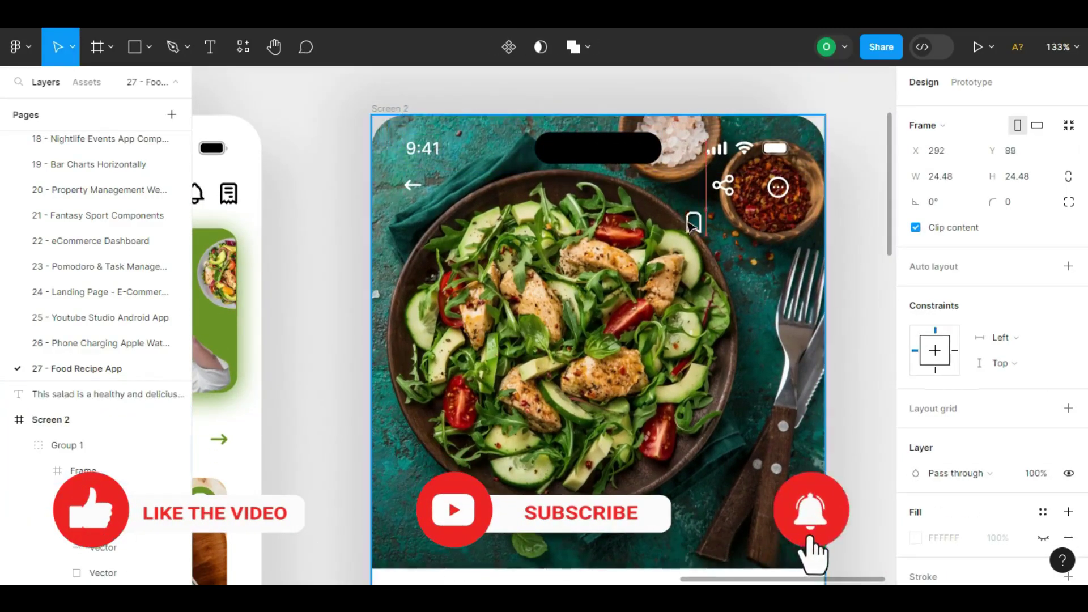
Step: Wrap bookmark, share and more in one auto layout, and the back arrow in its own
shift+click(741, 185)
shift+click(783, 184)
key(shift+a)
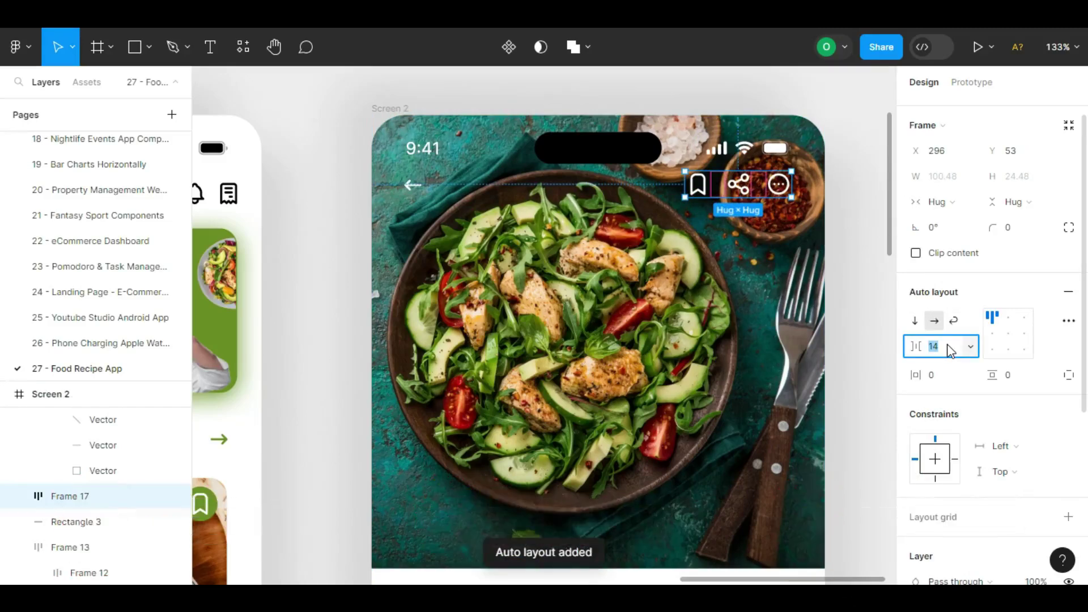
shift+click(412, 185)
key(shift+a)
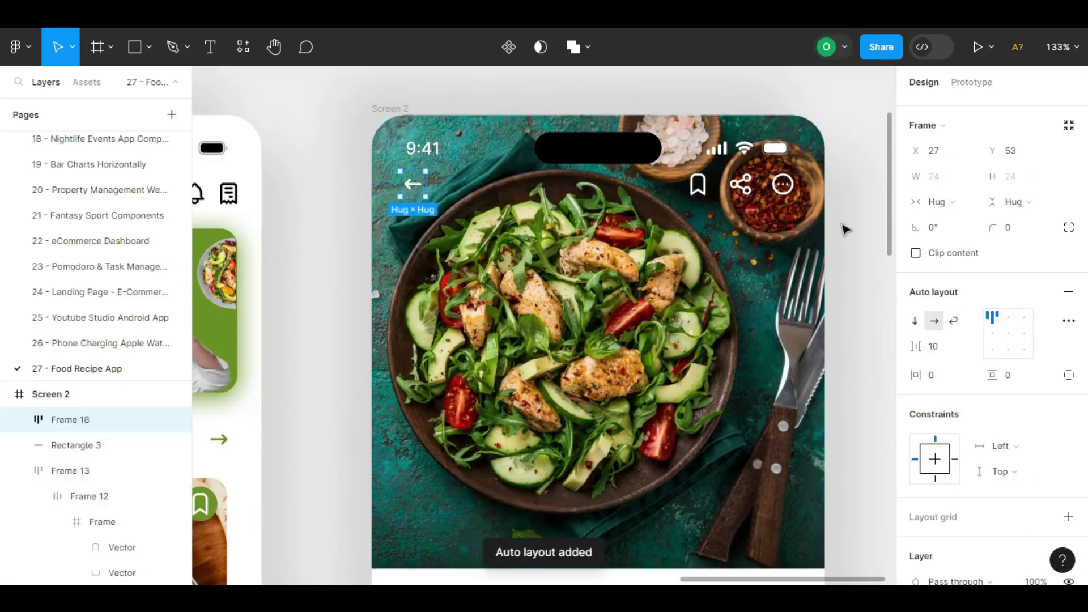
key(ctrl+z)
key(shift+a)
scroll(862, 241, down, 1)
click(810, 255)
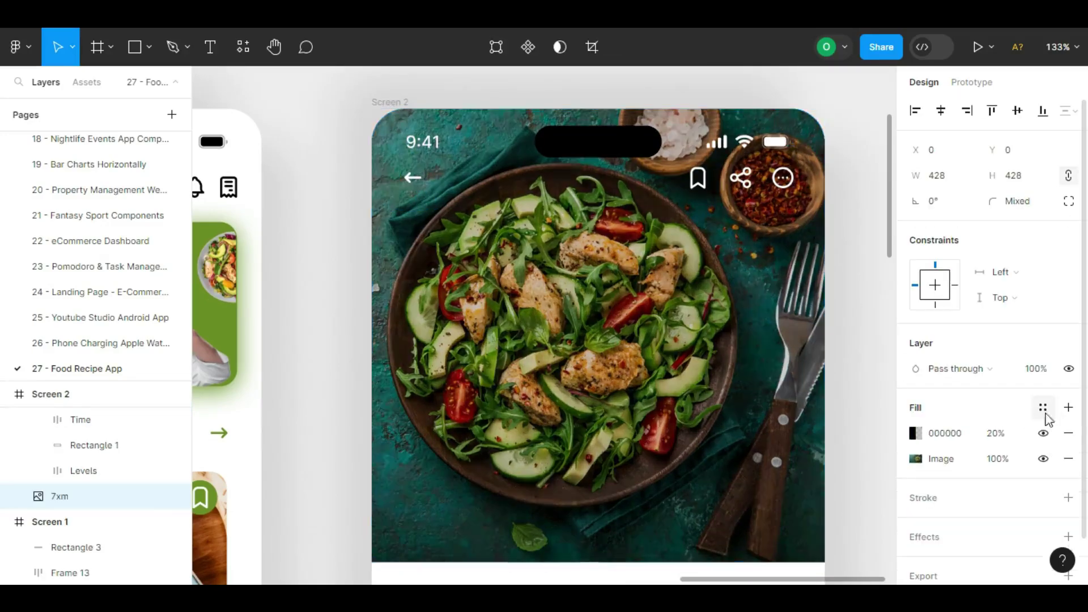
Step: Turn the photo's black overlay fill into a linear gradient with a 50% opacity stop
click(996, 433)
text(100)
key(Return)
click(914, 433)
click(745, 114)
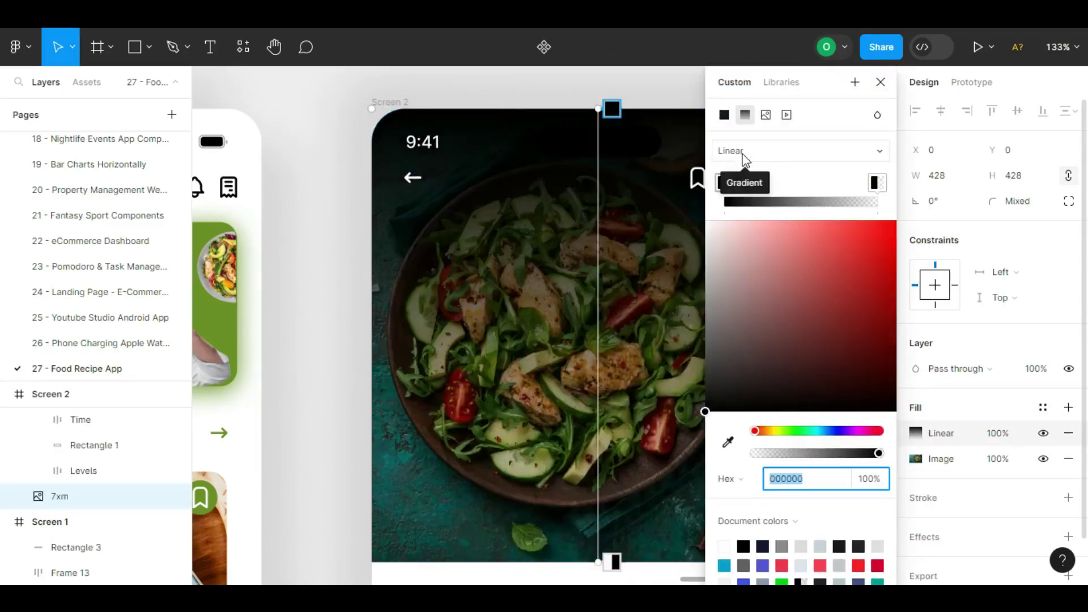
mouse_move(874, 181)
mouse_down()
mouse_move(752, 184)
mouse_move(780, 185)
mouse_up()
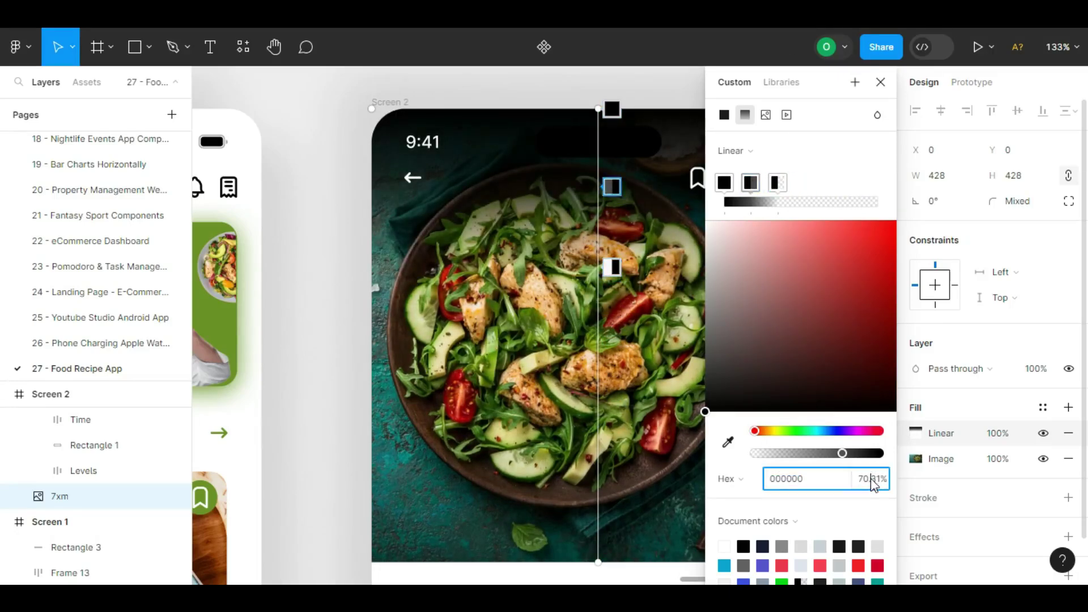
text(50)
key(Return)
click(881, 83)
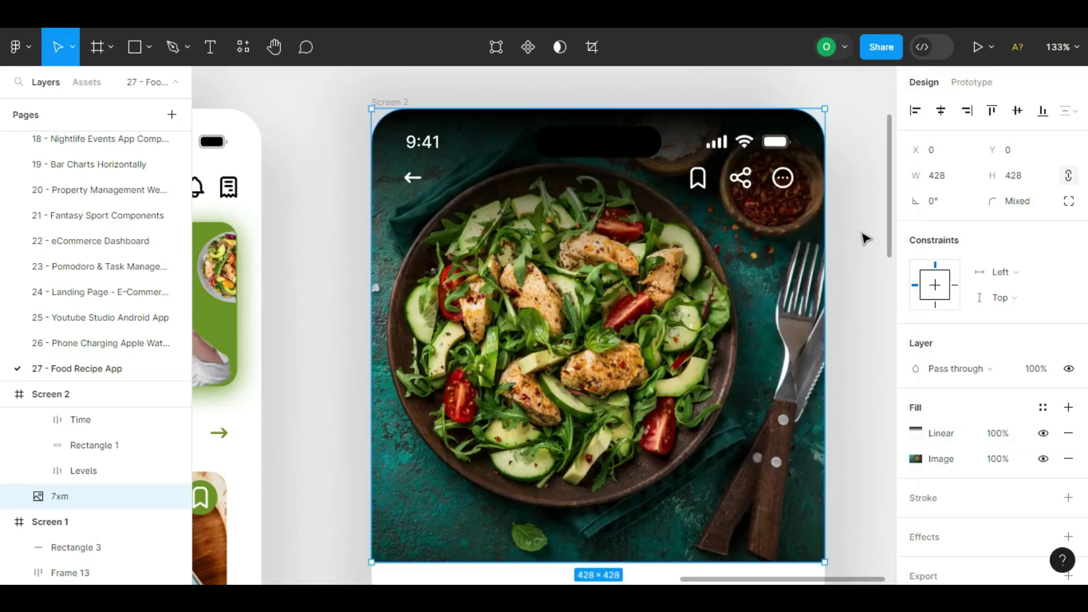
Step: Send the salad image to the back so the top icons stay visible
right_click(789, 264)
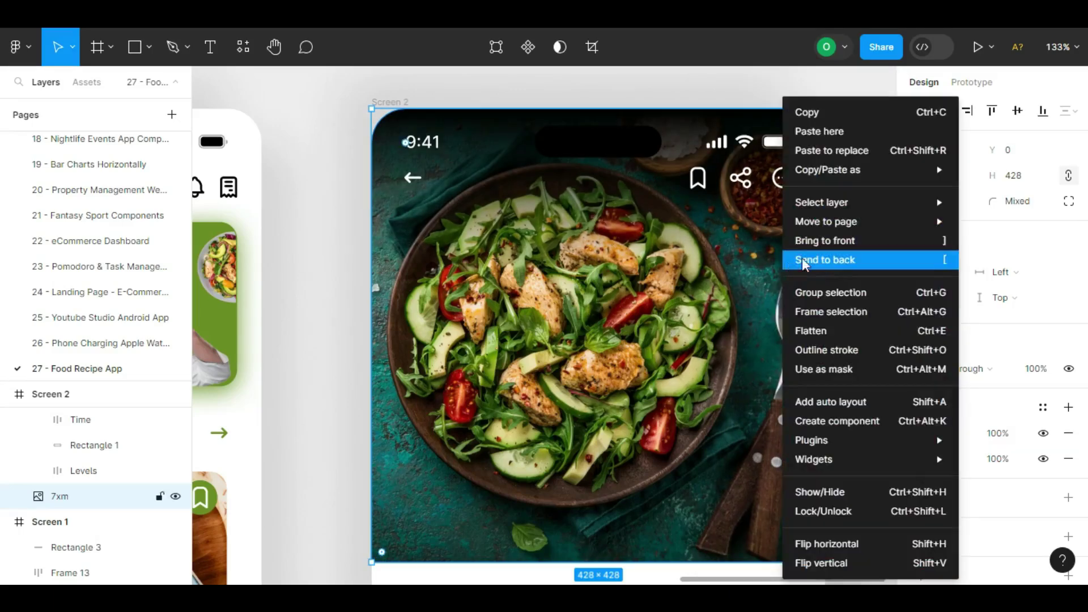
click(876, 244)
ctrl+scroll(876, 245, down, 5)
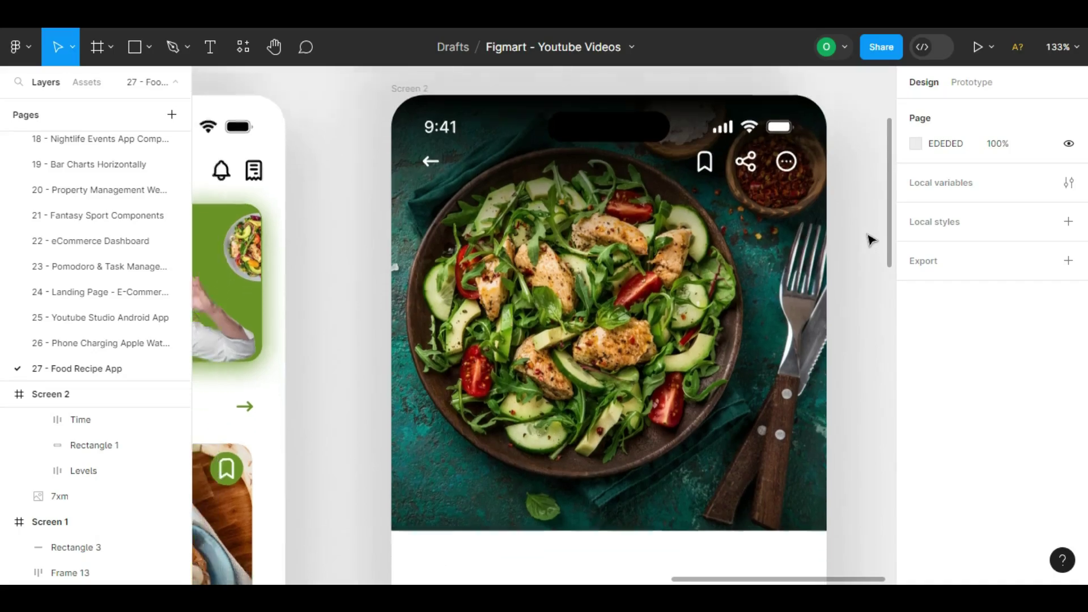
scroll(873, 242, down, 5)
scroll(872, 240, up, 5)
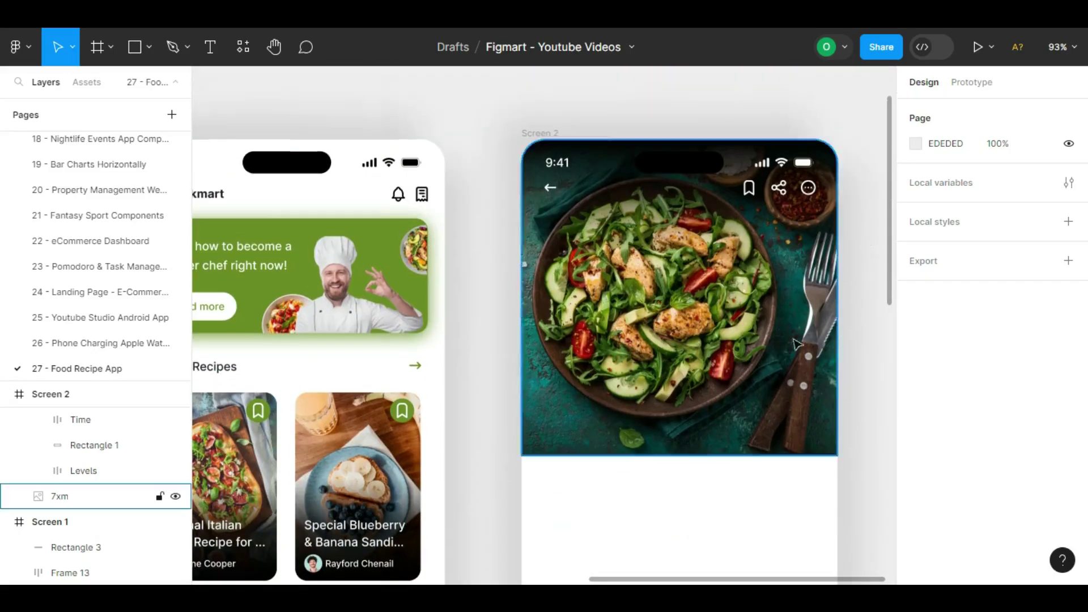
scroll(689, 374, down, 1)
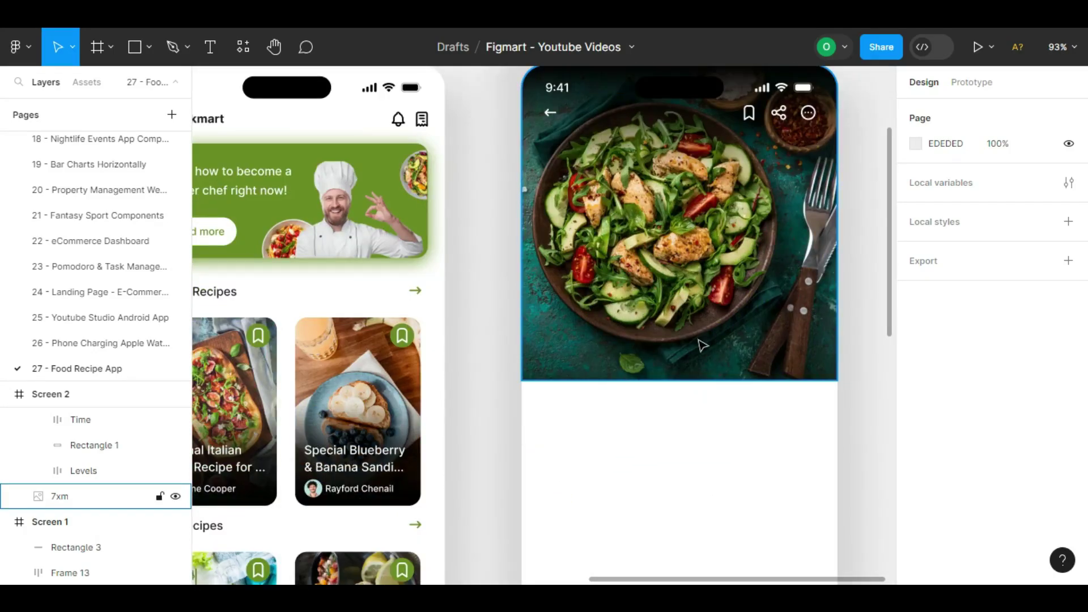
scroll(703, 344, up, 1)
Step: Draw a 6×6 dot near the photo's bottom and duplicate it into four dots
drag(561, 119, 573, 119)
ctrl+scroll(691, 300, up, 5)
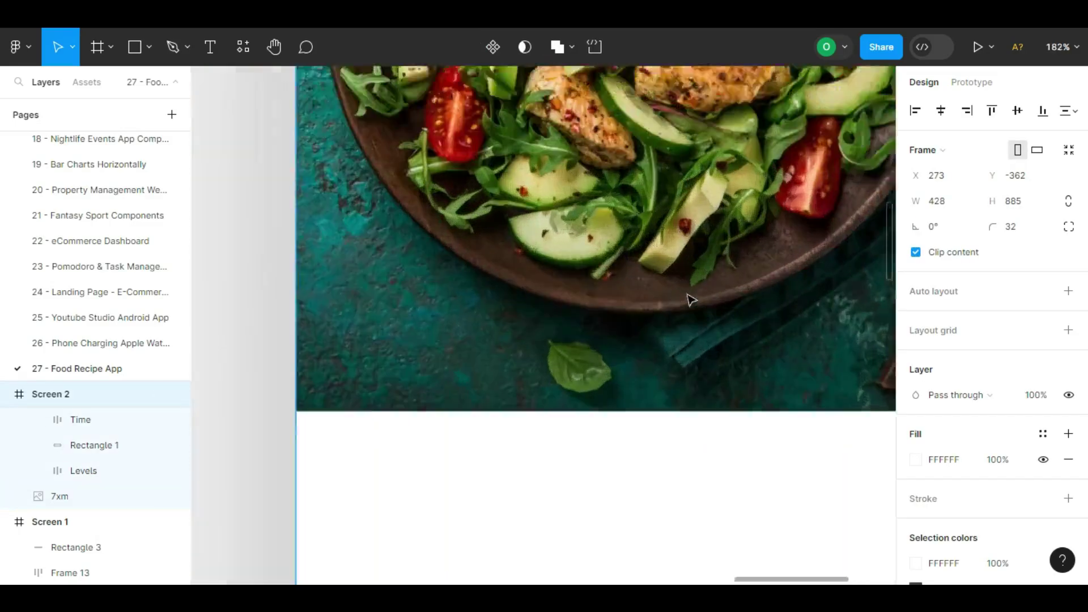
ctrl+scroll(692, 299, up, 3)
click(148, 47)
click(121, 142)
drag(589, 400, 601, 412)
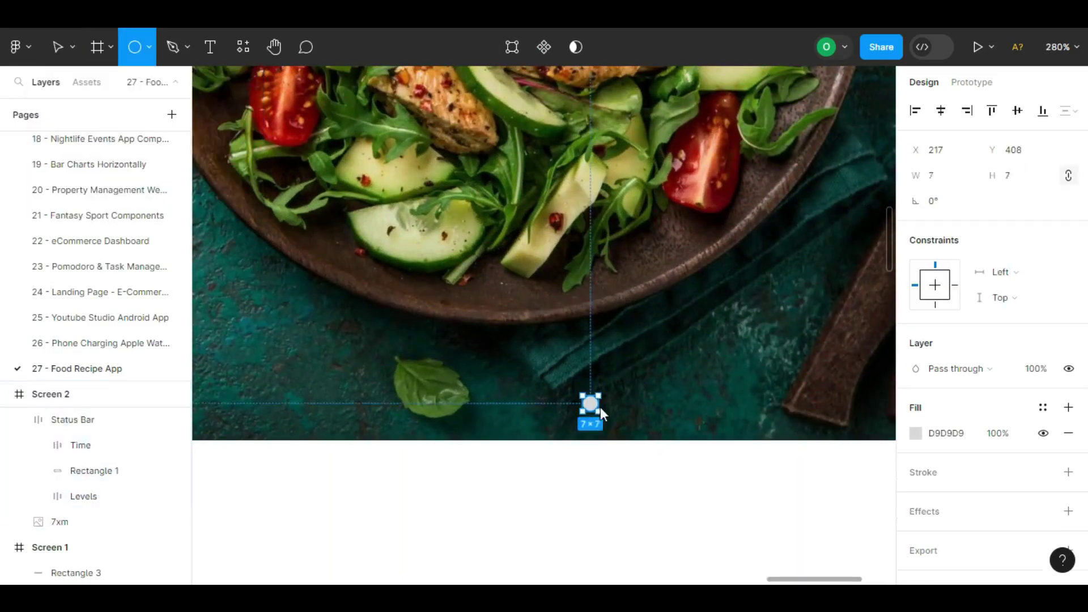
click(933, 181)
text(4)
key(Return)
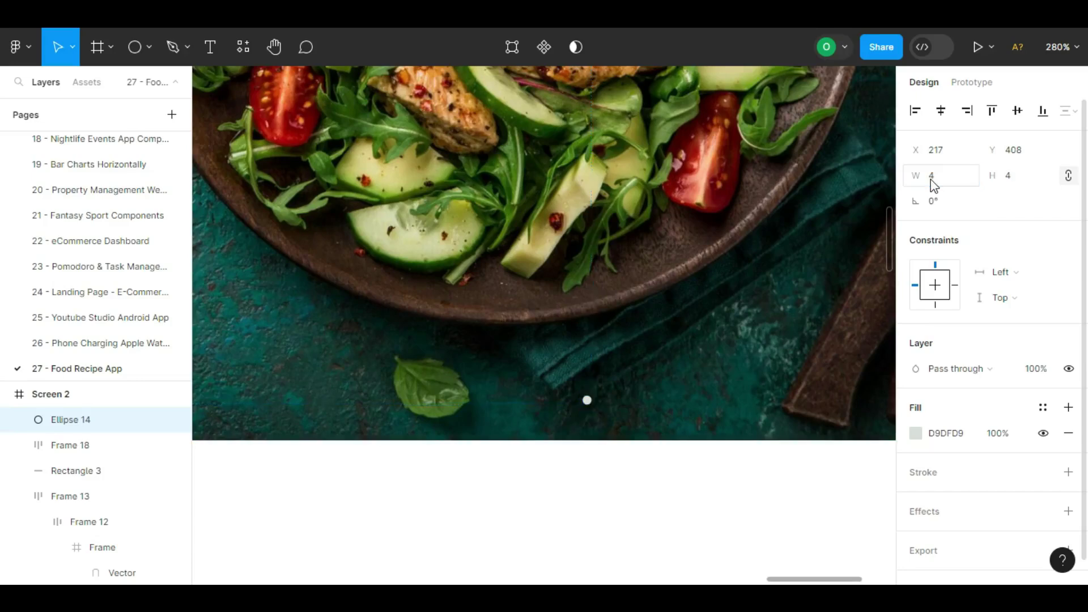
text(6)
key(Return)
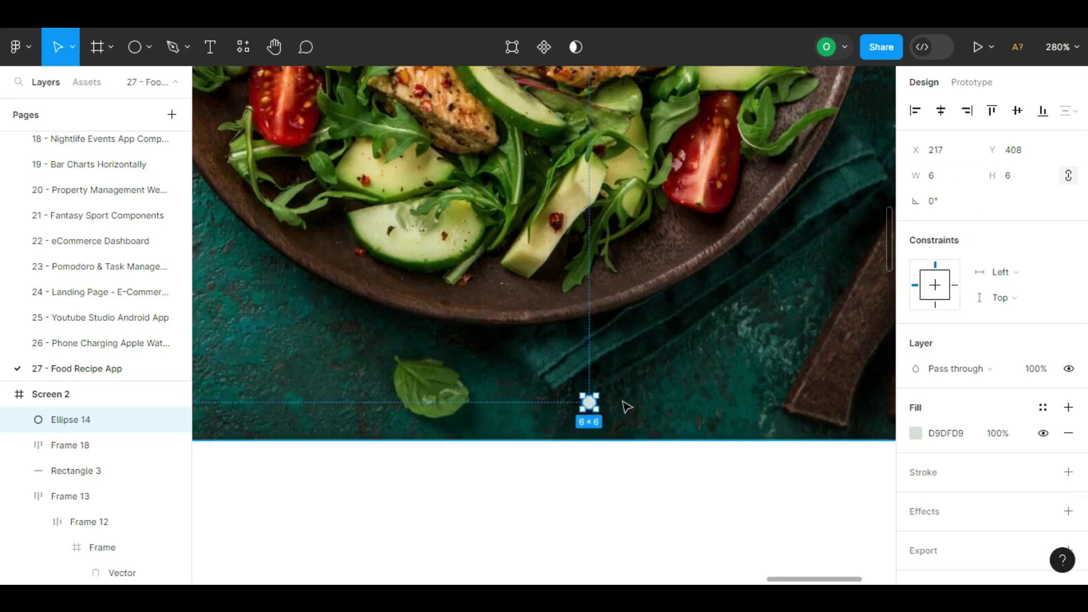
ctrl+scroll(627, 408, up, 5)
drag(561, 414, 647, 412)
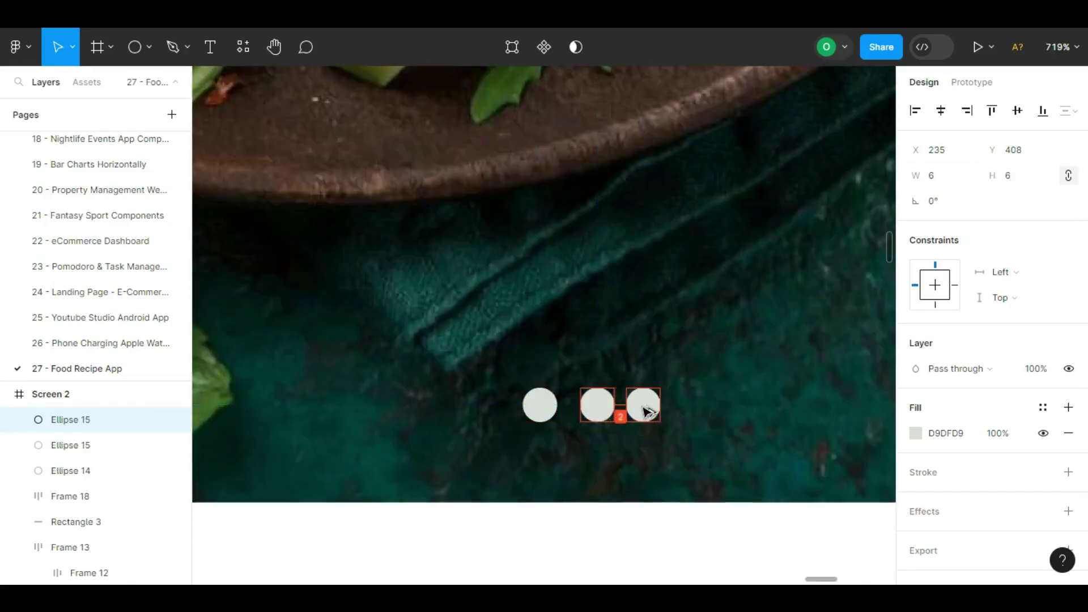
key(ctrl+d)
Step: Add a 19×6 rounded pill left of the dots and auto-layout them with spacing 4
click(148, 47)
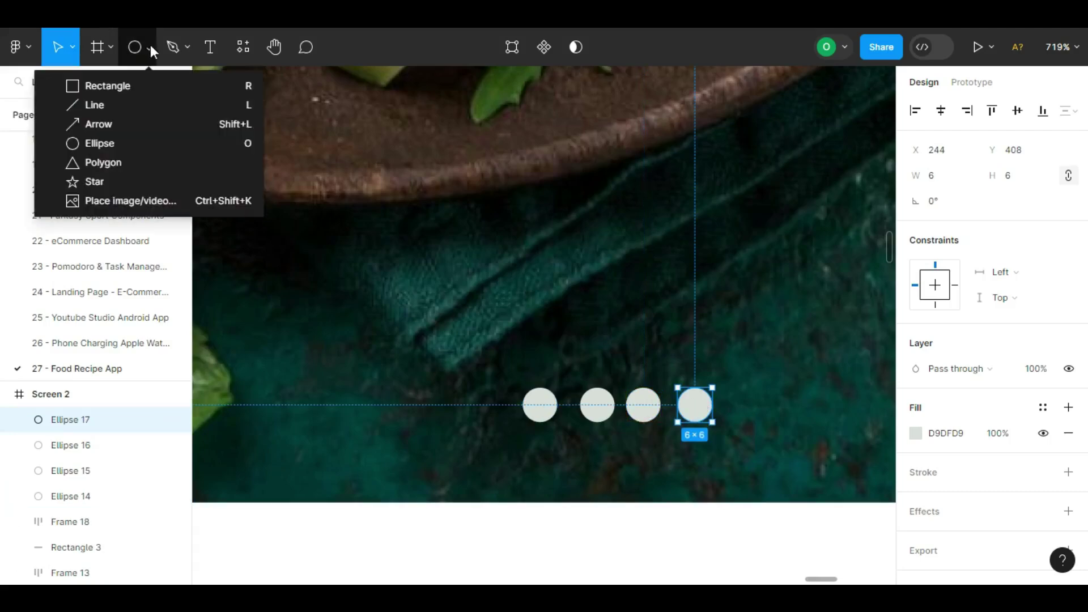
click(99, 85)
drag(397, 394, 506, 422)
drag(1015, 189, 1019, 182)
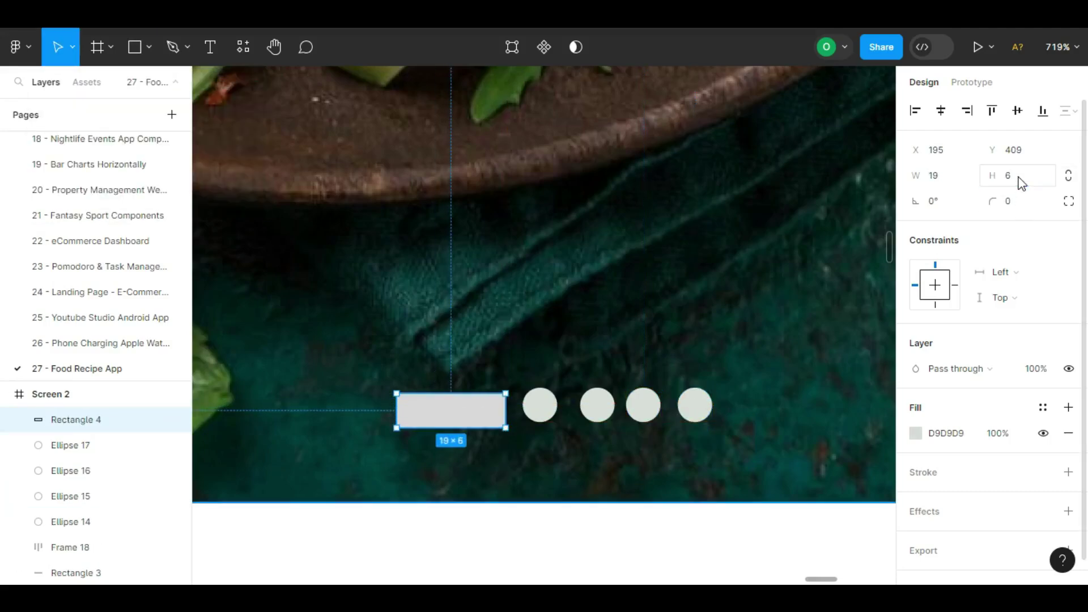
scroll(420, 414, up, 5)
scroll(362, 377, down, 3)
scroll(581, 429, down, 3)
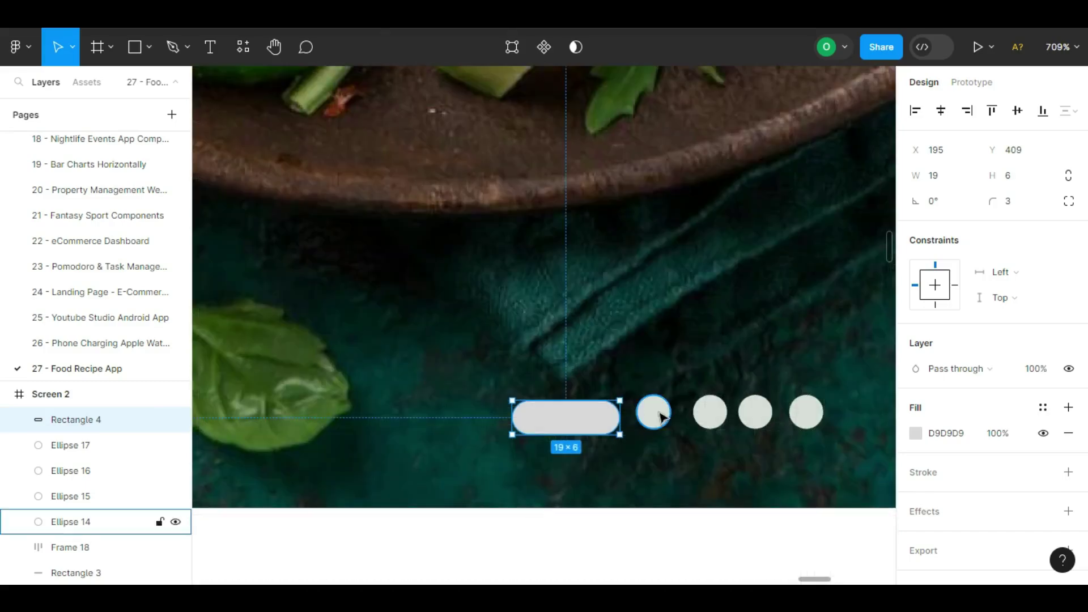
shift+click(651, 413)
shift+click(712, 413)
shift+click(802, 413)
key(shift+a)
click(936, 371)
text(4)
key(Return)
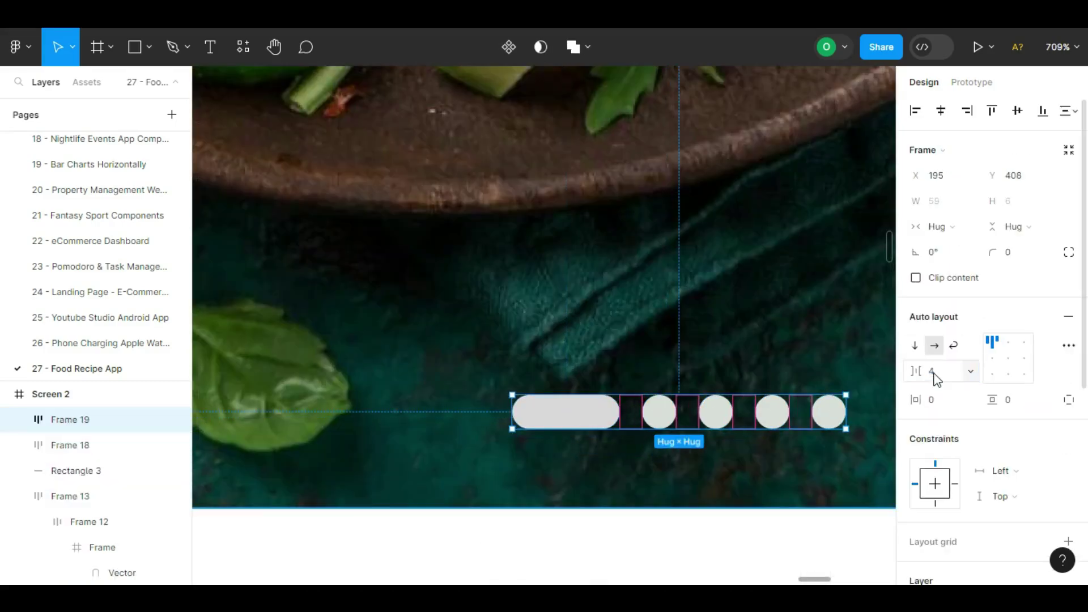
Step: Color the pill with the green eyedropped from the home screen
scroll(603, 386, down, 5)
click(603, 382)
scroll(603, 386, down, 5)
key(i)
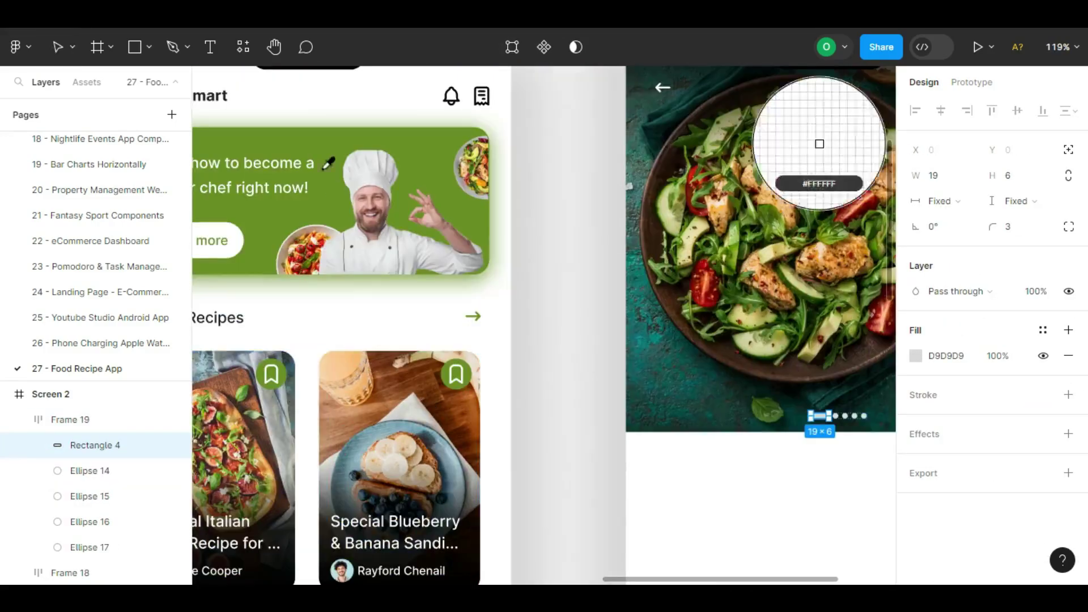
click(318, 216)
key(Escape)
scroll(617, 453, up, 3)
scroll(617, 454, down, 1)
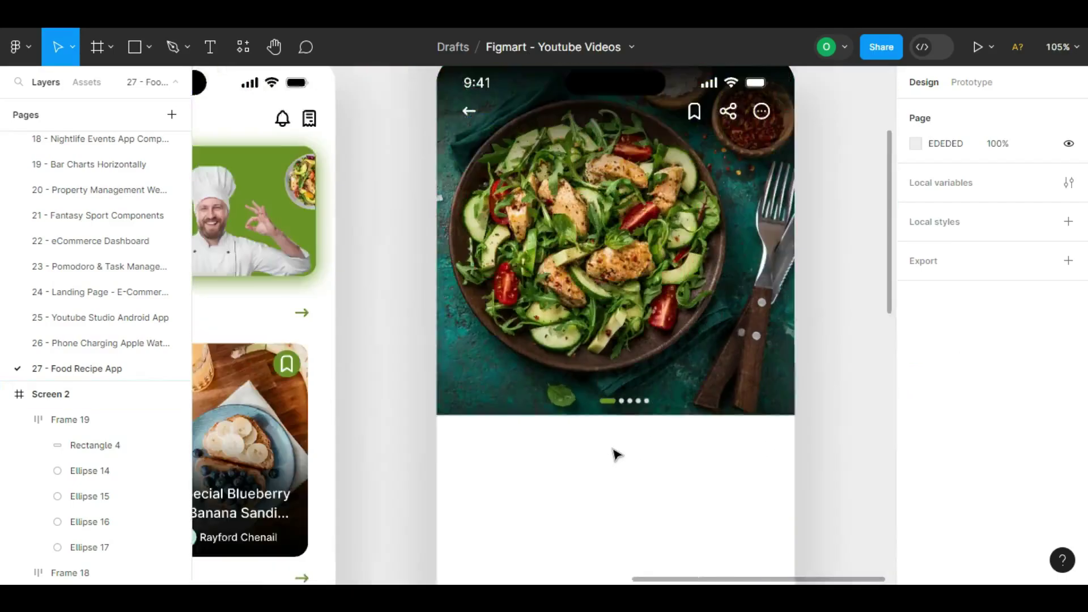
scroll(617, 453, down, 2)
scroll(835, 301, down, 3)
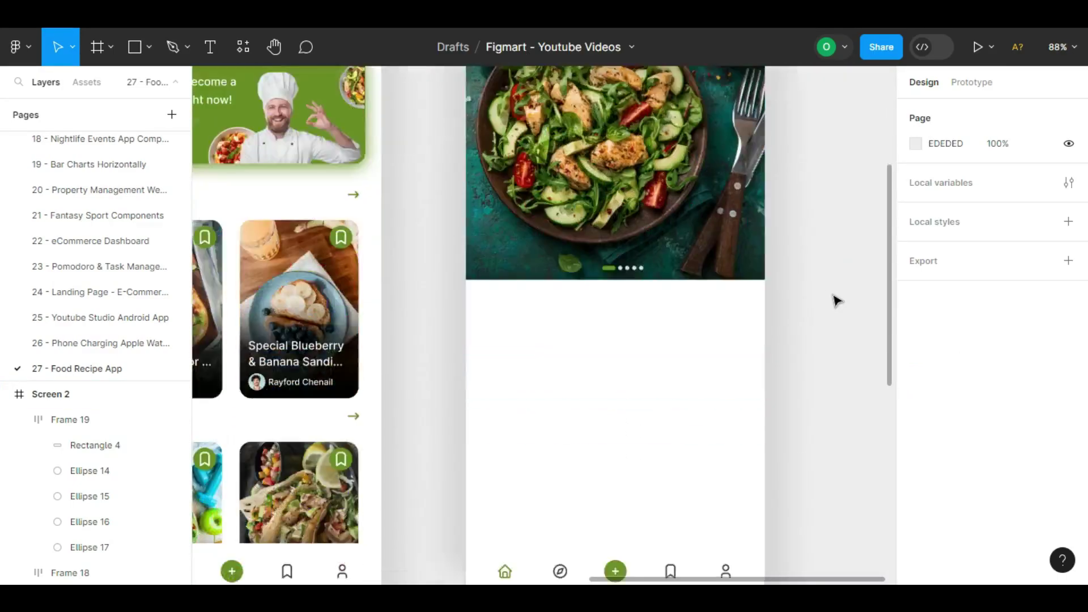
scroll(833, 301, up, 3)
scroll(614, 381, left, 3)
Step: Start a text box below the image for the 'Vegetable &' recipe title
key(t)
click(481, 310)
text(V)
key(Escape)
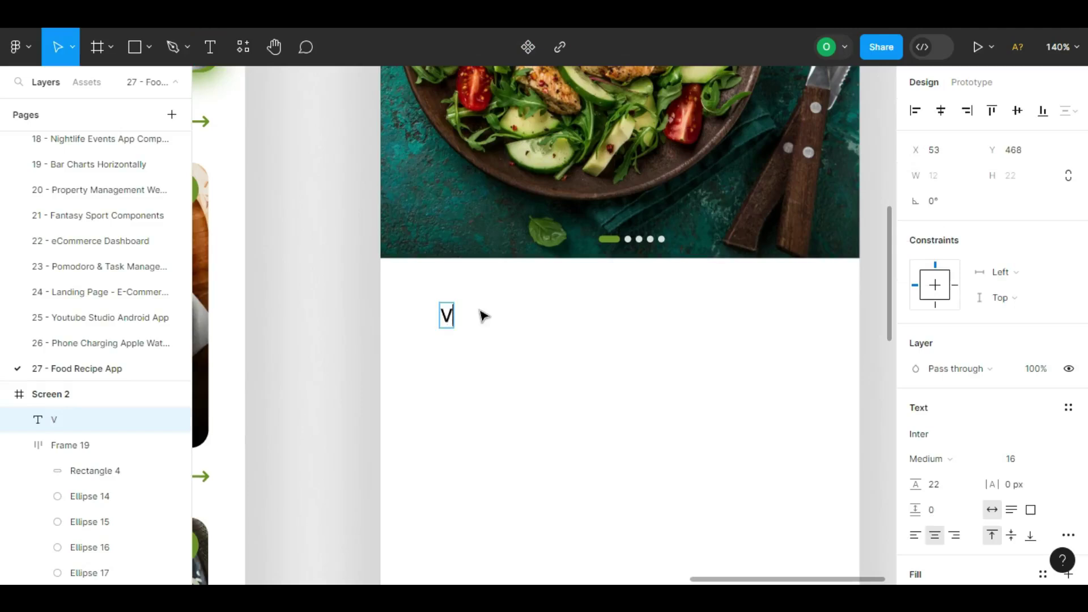
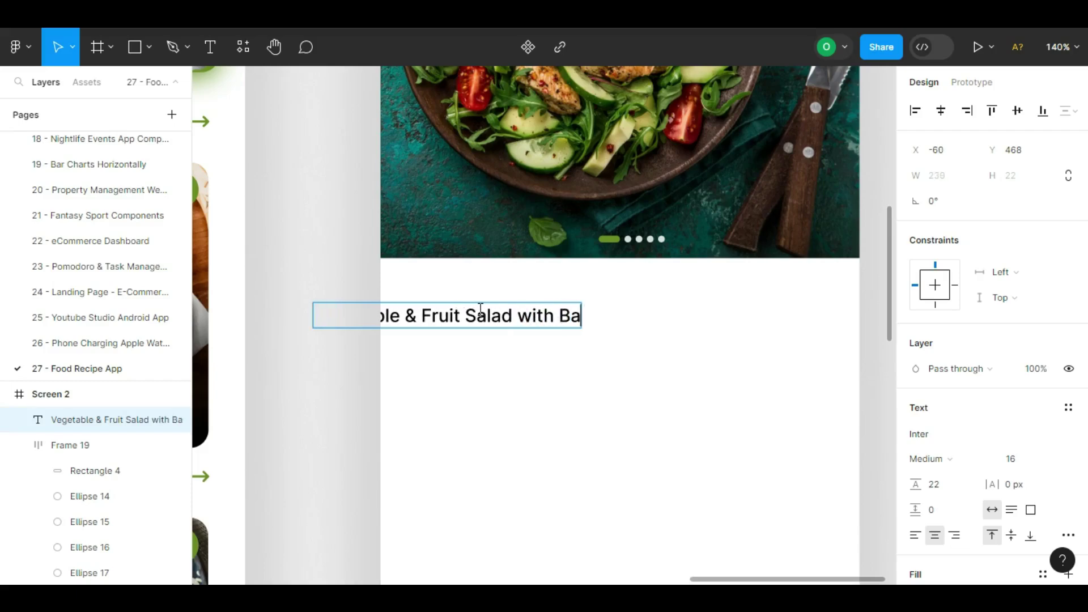
Step: Finish the title 'Vegetable & Fruit Salad with Balsamic Dressing', centre it, and set font size 24
text(Dressing)
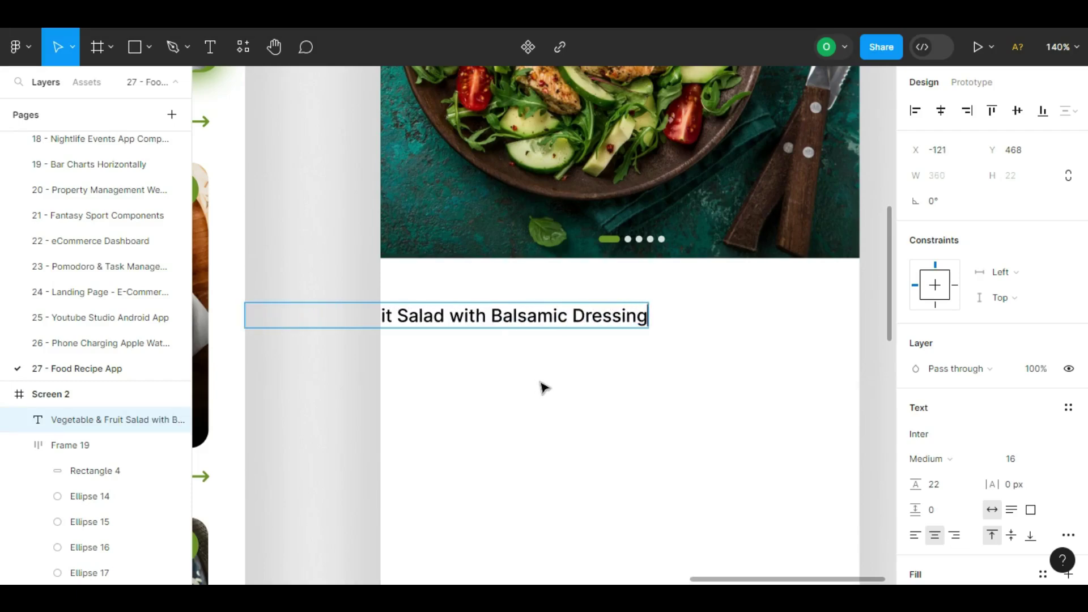
key(Escape)
click(941, 110)
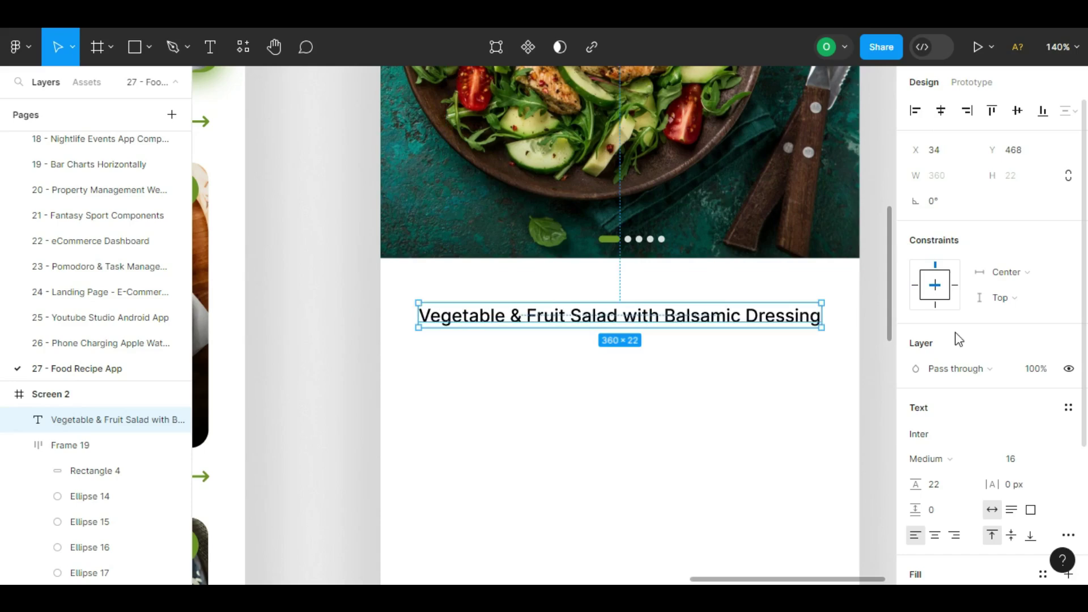
click(1022, 459)
key(Up)
key(Up)
key(Up)
key(Up)
key(Up)
key(Up)
key(Up)
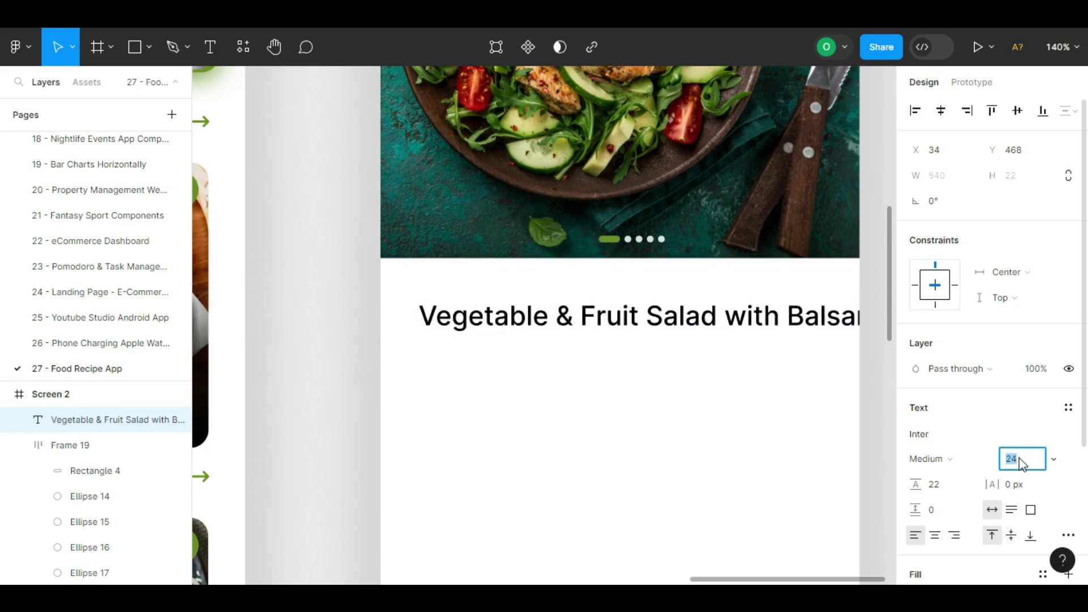
Step: Narrow the title to 362 wide so it wraps, set line height 37, and nudge it up
ctrl+scroll(758, 392, down, 3)
scroll(758, 393, down, 3)
click(623, 261)
drag(802, 258, 661, 258)
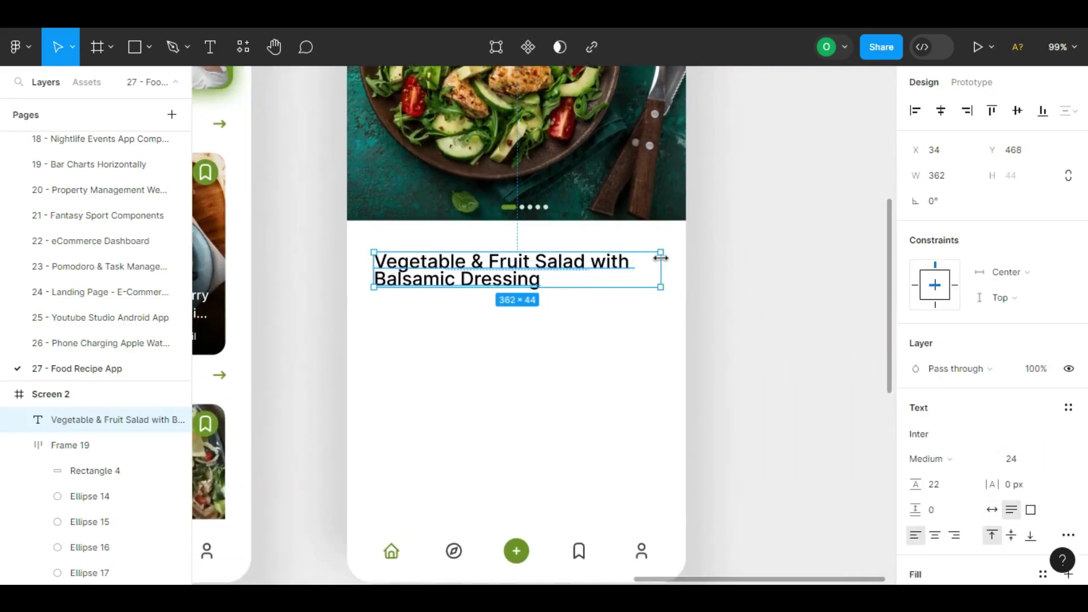
click(947, 486)
key(Up)
key(Up)
key(Up)
key(Up)
key(Up)
key(Up)
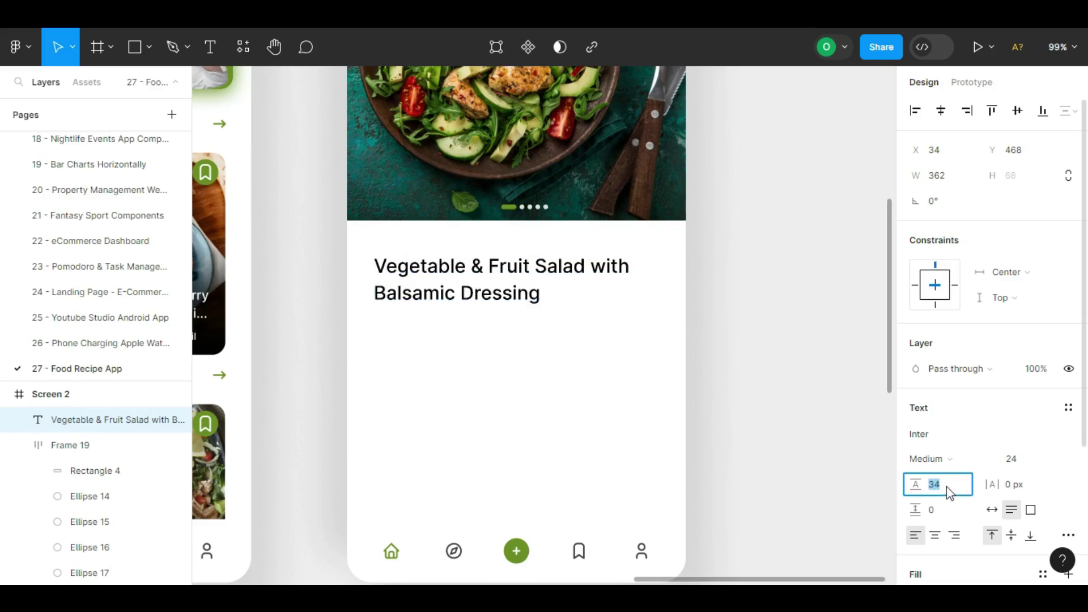
click(828, 412)
click(113, 419)
key(Left)
key(Up)
key(Up)
key(Up)
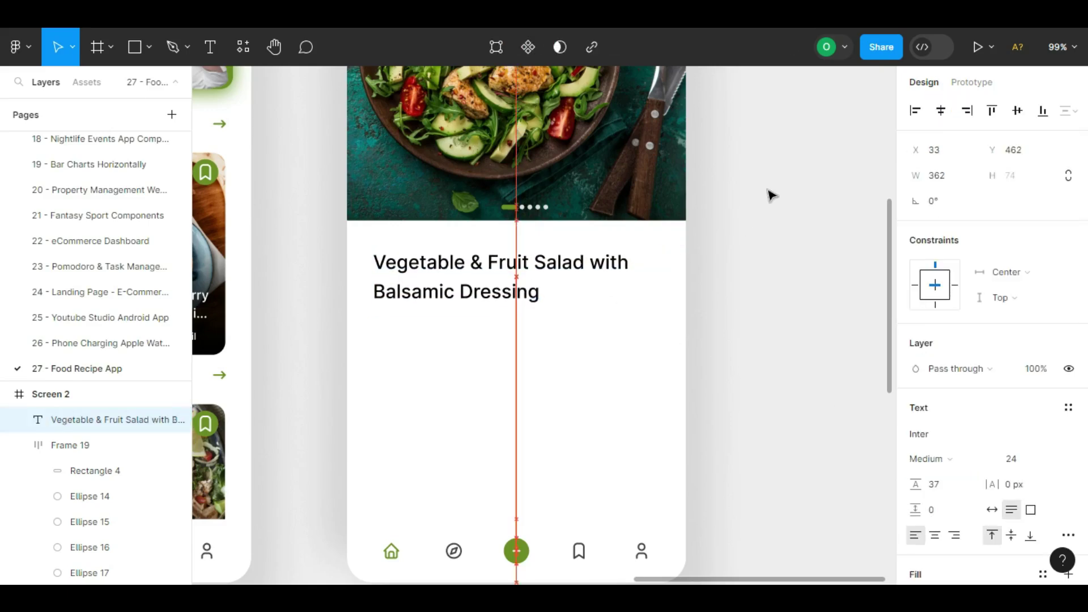
key(Up)
key(Up)
key(Up)
click(762, 245)
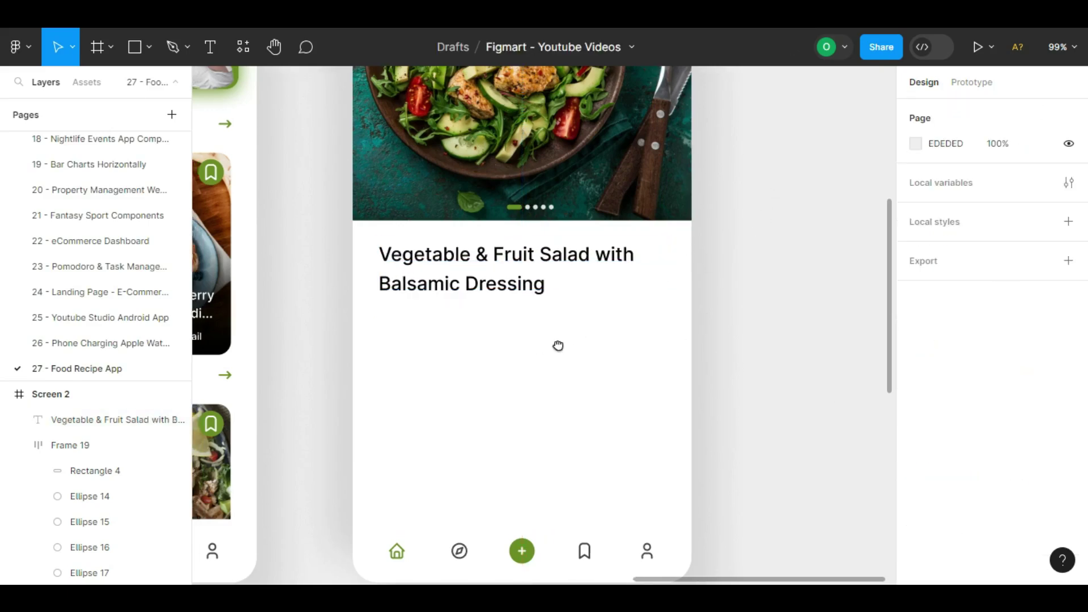
Step: Add a 'Follow' text label right of the title and wrap it in auto layout
scroll(623, 329, left, 3)
scroll(623, 329, down, 1)
key(t)
click(712, 292)
text(Fllow)
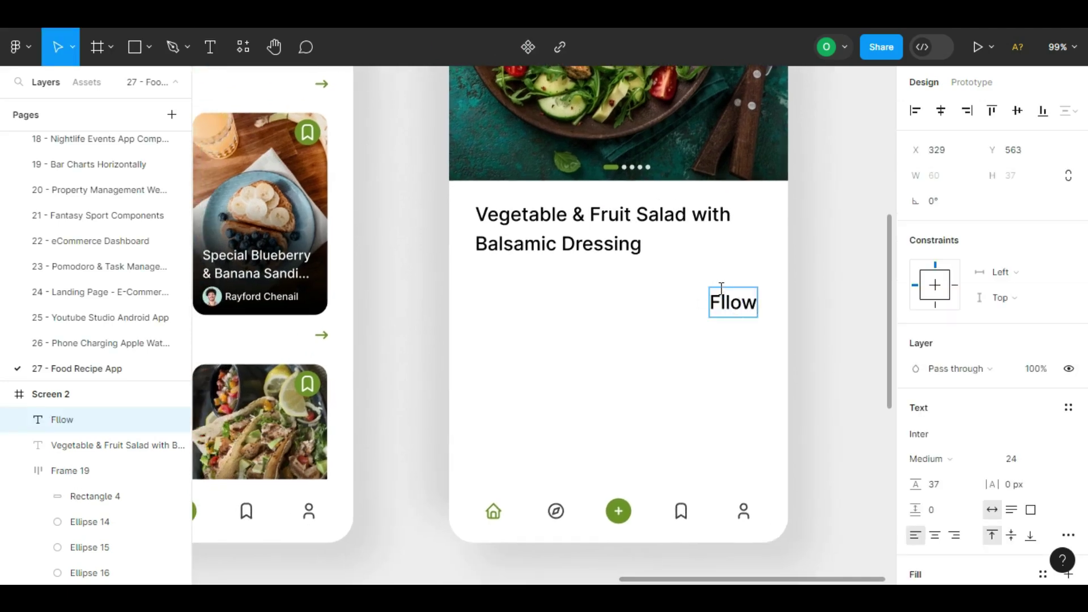
key(Escape)
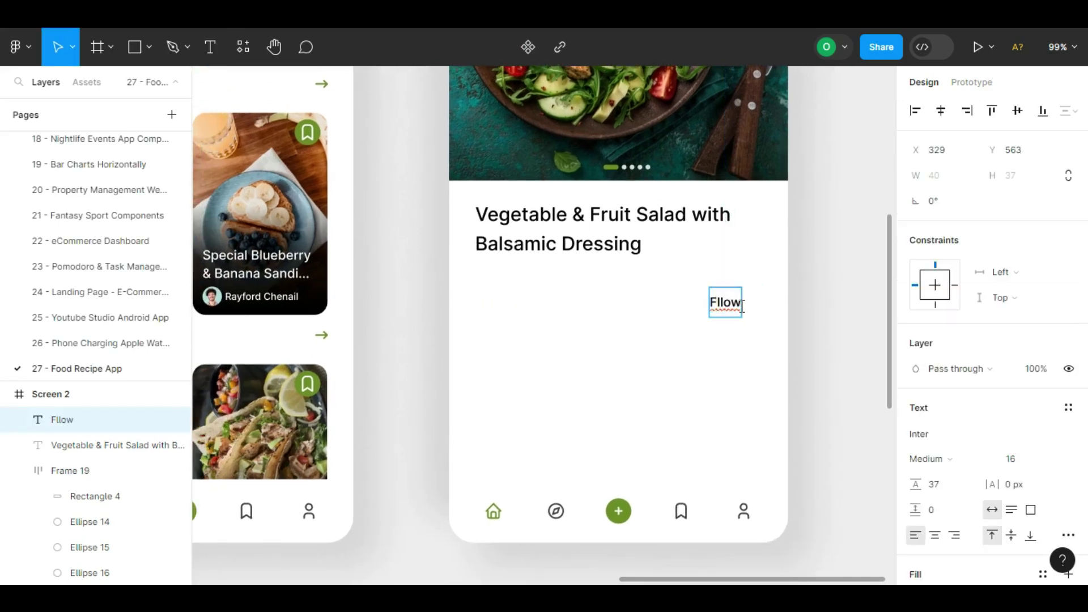
text(o)
key(shift+a)
Step: Give the Follow button vertical padding 8, corner radius 50 and a green fill
click(1008, 400)
text(8)
key(Return)
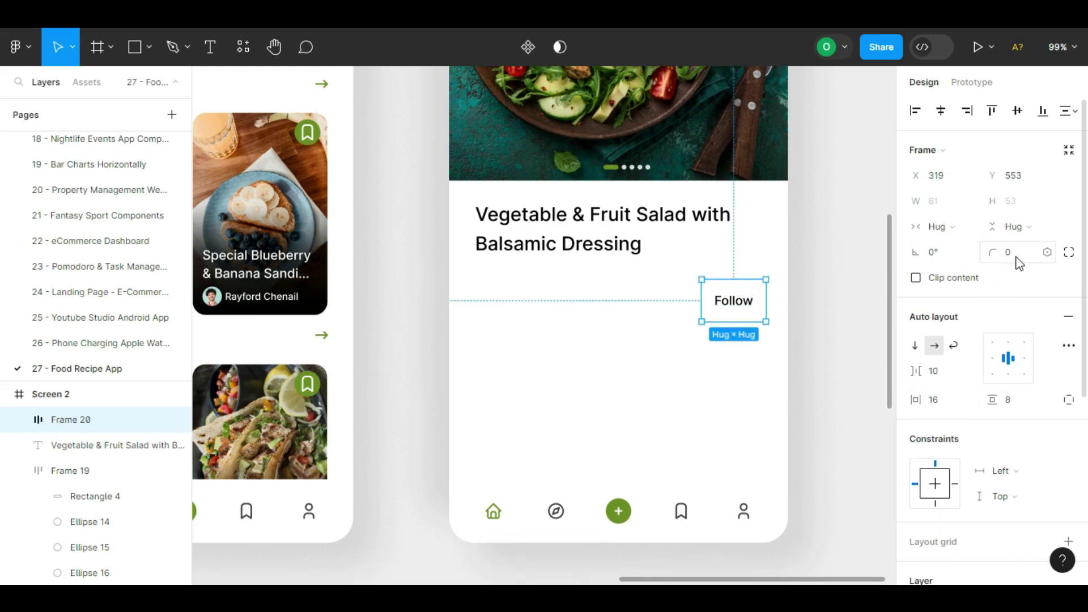
click(1017, 256)
text(50)
scroll(985, 445, down, 5)
click(1064, 406)
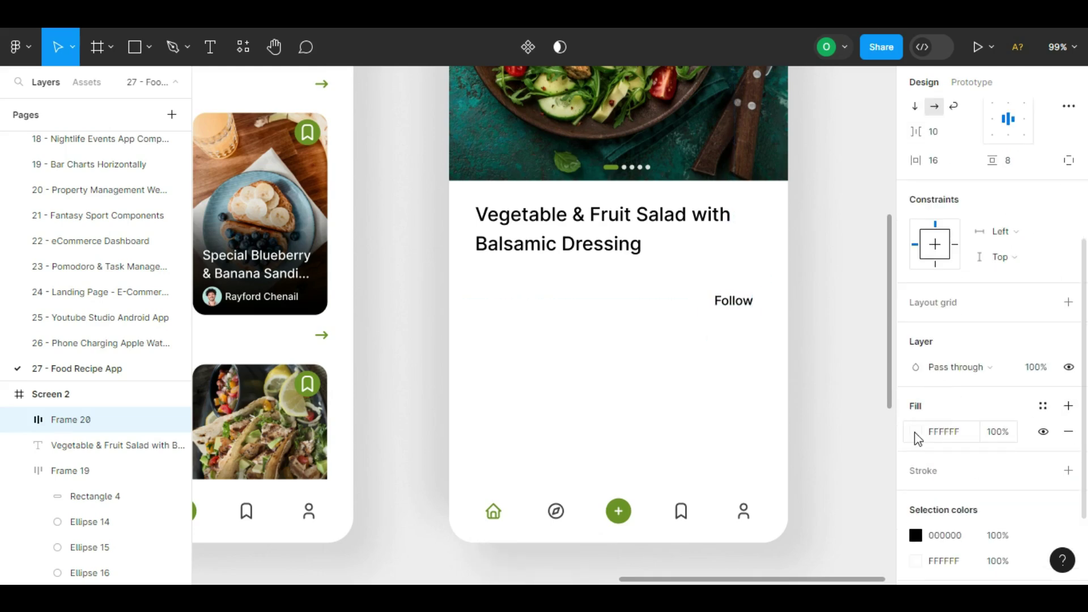
click(911, 431)
click(724, 393)
click(623, 509)
Step: Make the Follow label white, reduce vertical padding to 4 and widen the horizontal padding
key(Escape)
key(Escape)
click(733, 301)
key(Return)
click(960, 522)
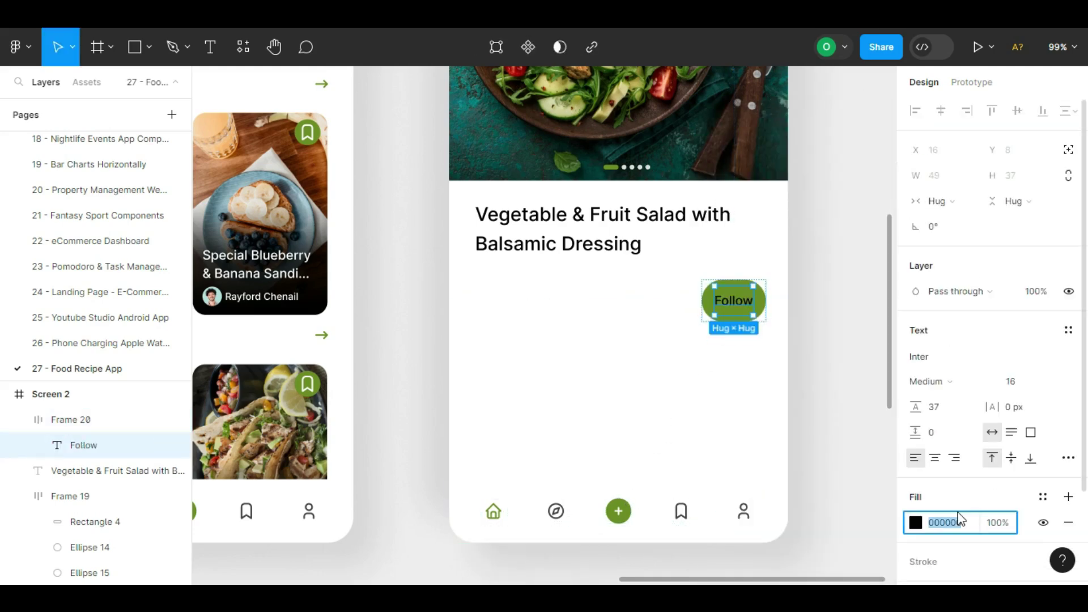
key(shift+Return)
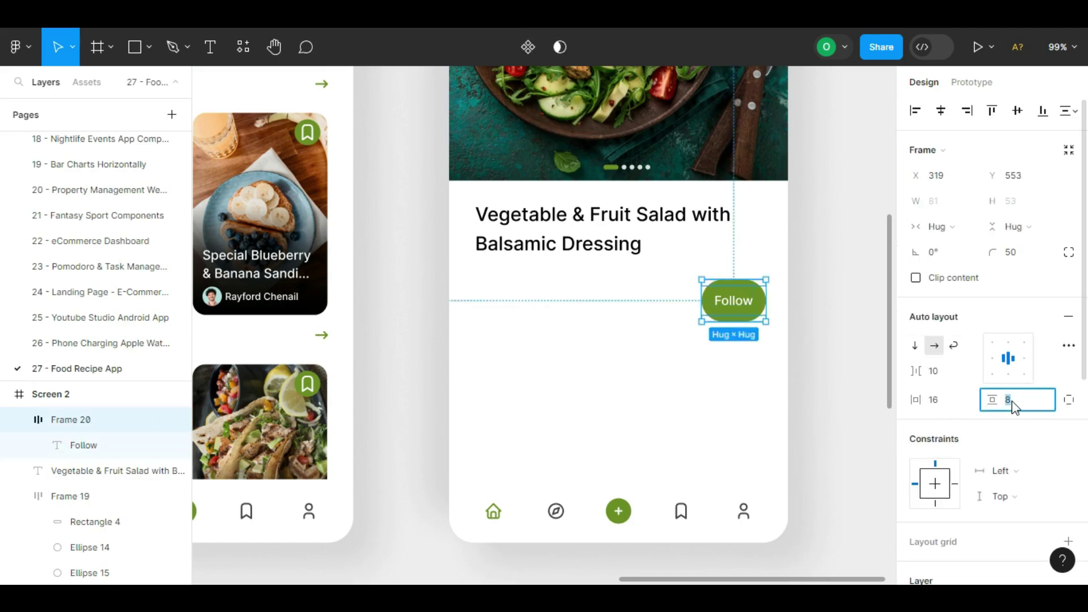
text(4)
key(Return)
text(0)
key(Return)
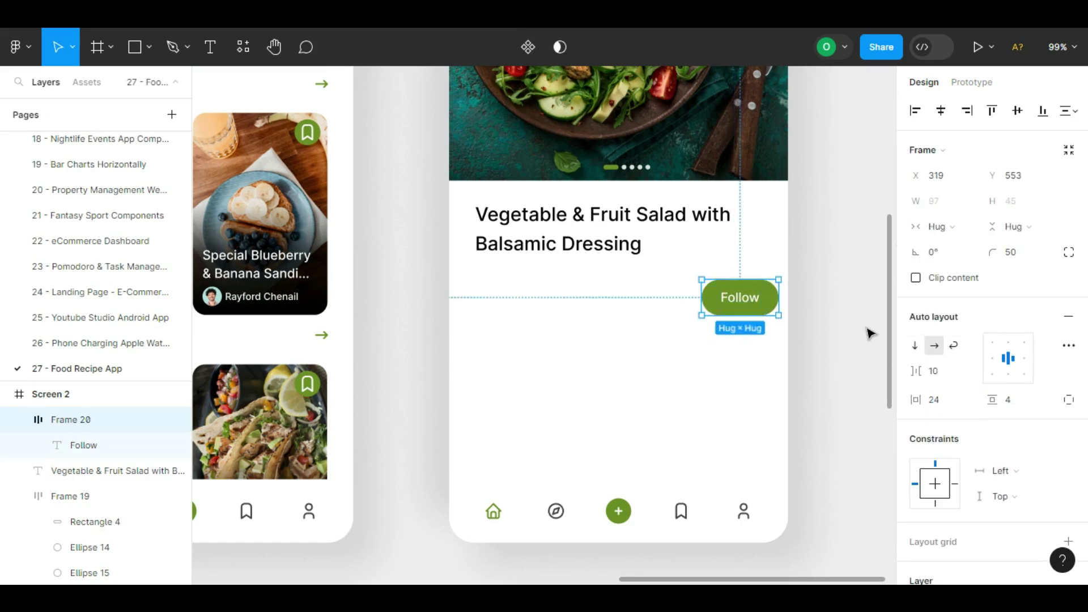
click(516, 304)
key(t)
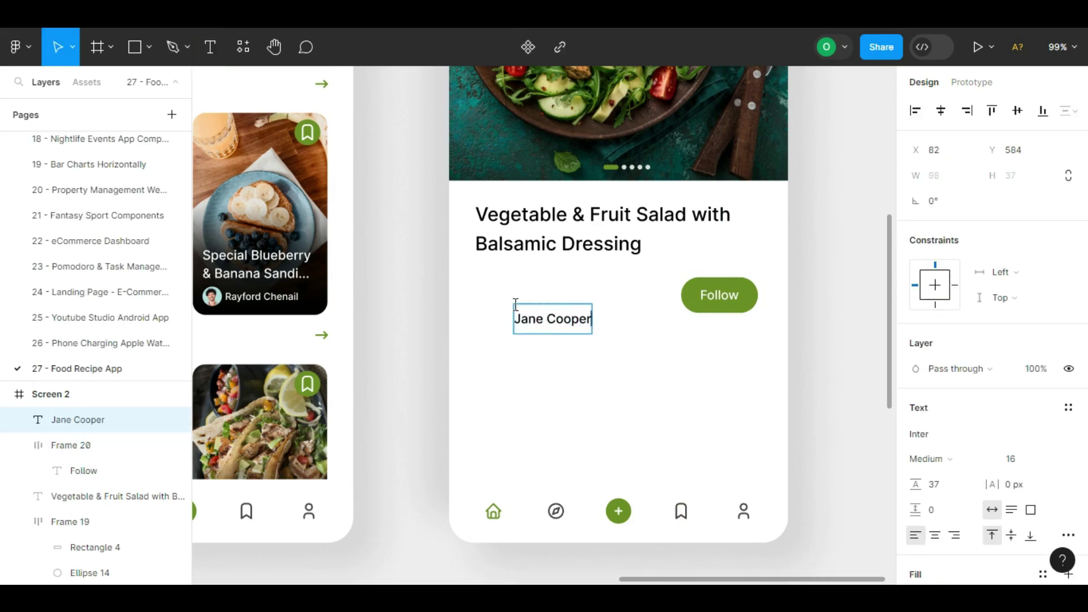
Step: Duplicate the author name below itself as the username handle and shrink the handle's line height
mouse_move(569, 320)
mouse_down()
mouse_move(555, 309)
mouse_move(557, 337)
mouse_up()
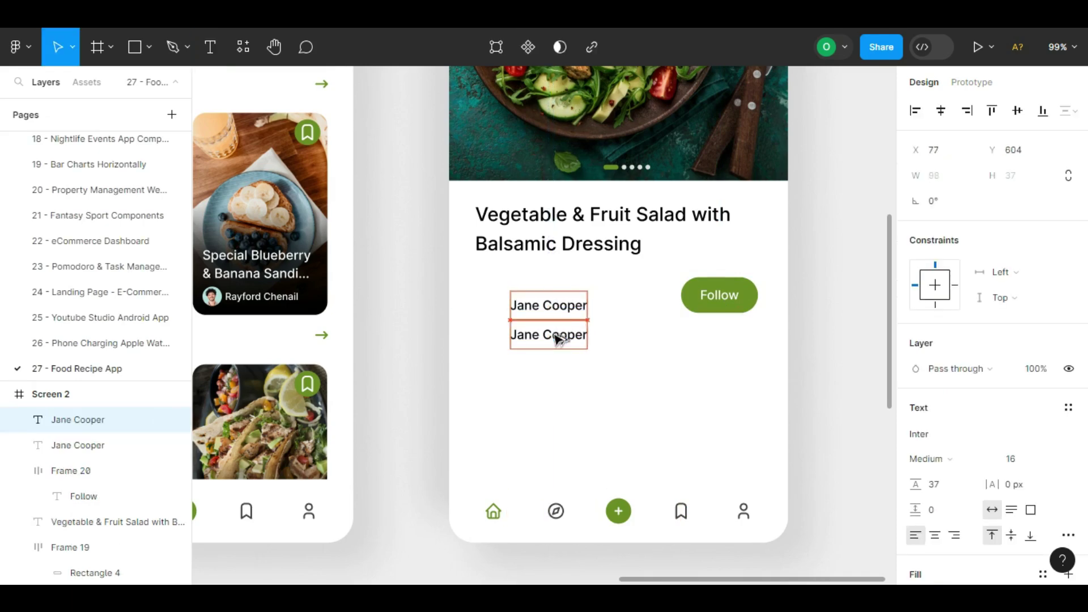
double_click(554, 335)
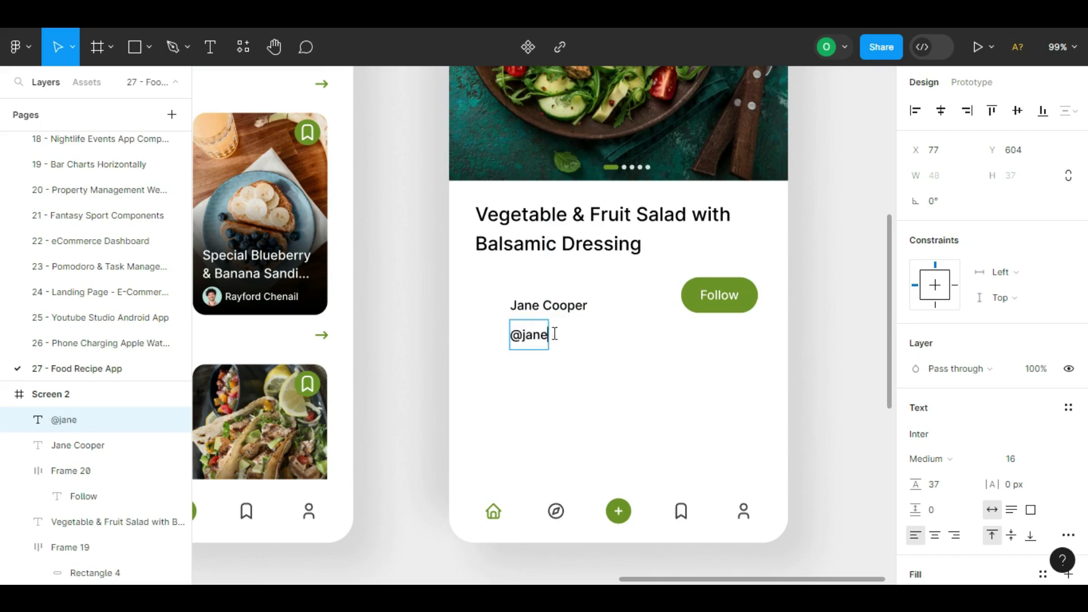
text(_cooper)
shift+click(584, 308)
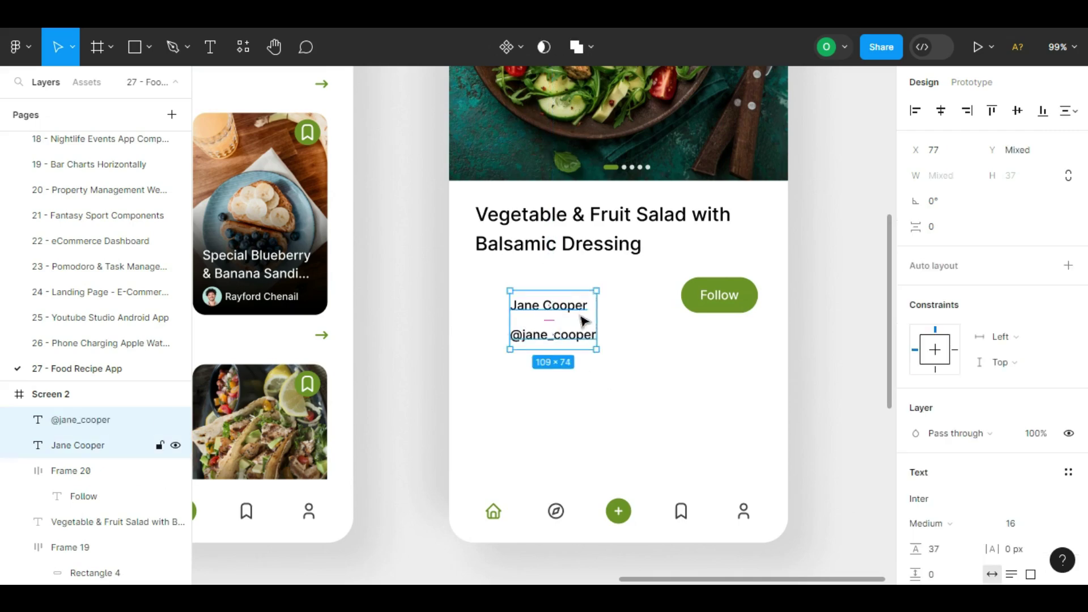
click(584, 321)
scroll(992, 431, down, 3)
click(935, 414)
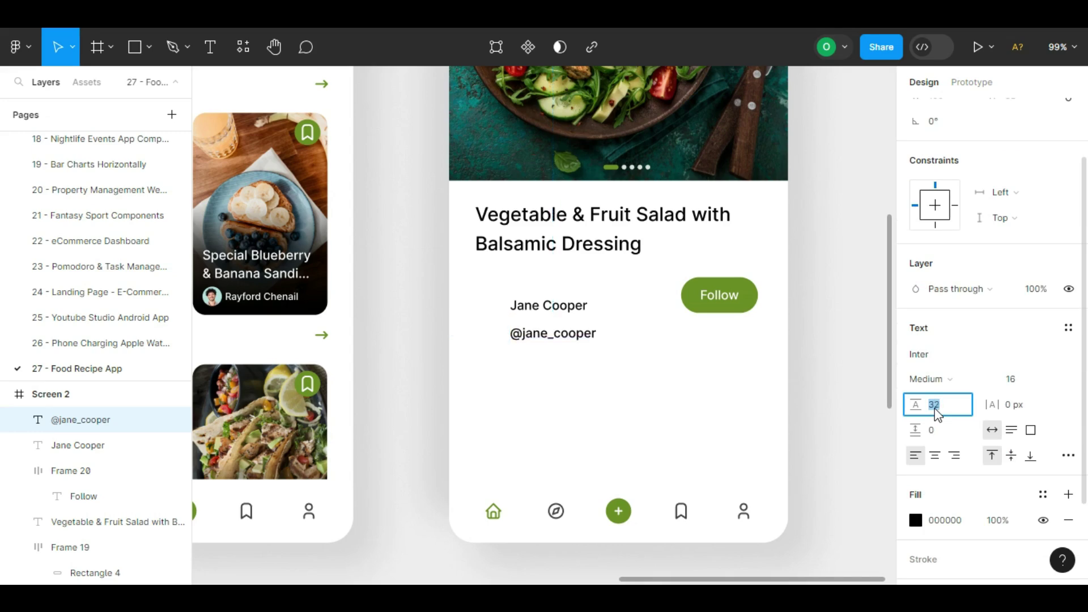
key(Return)
click(77, 445)
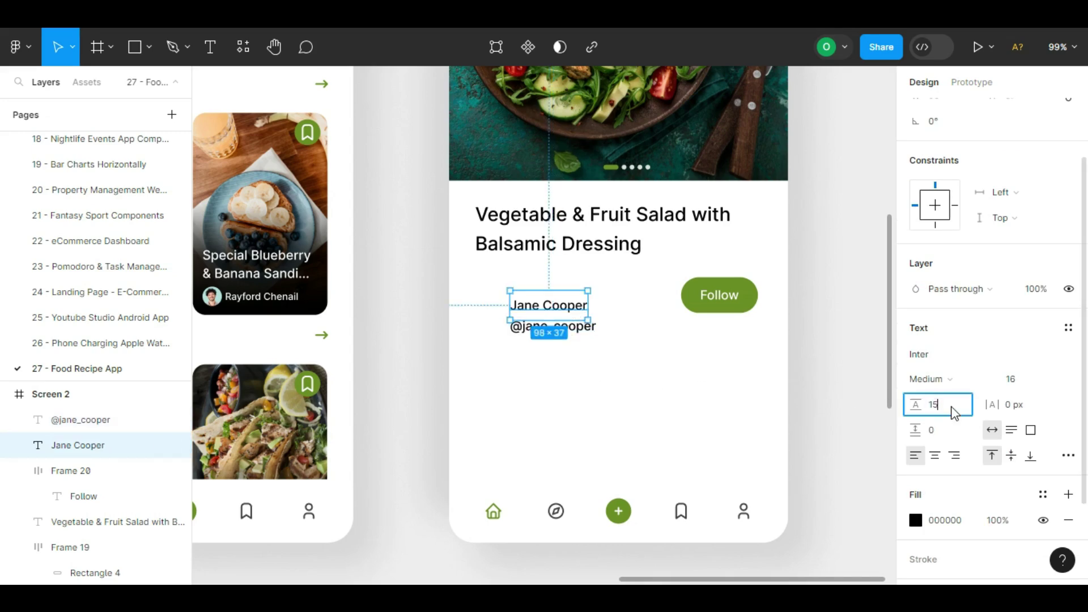
key(Return)
Step: Stack the name and handle in a vertical auto-layout frame with an 8 gap
shift+click(590, 328)
key(shift+a)
text(8)
key(Return)
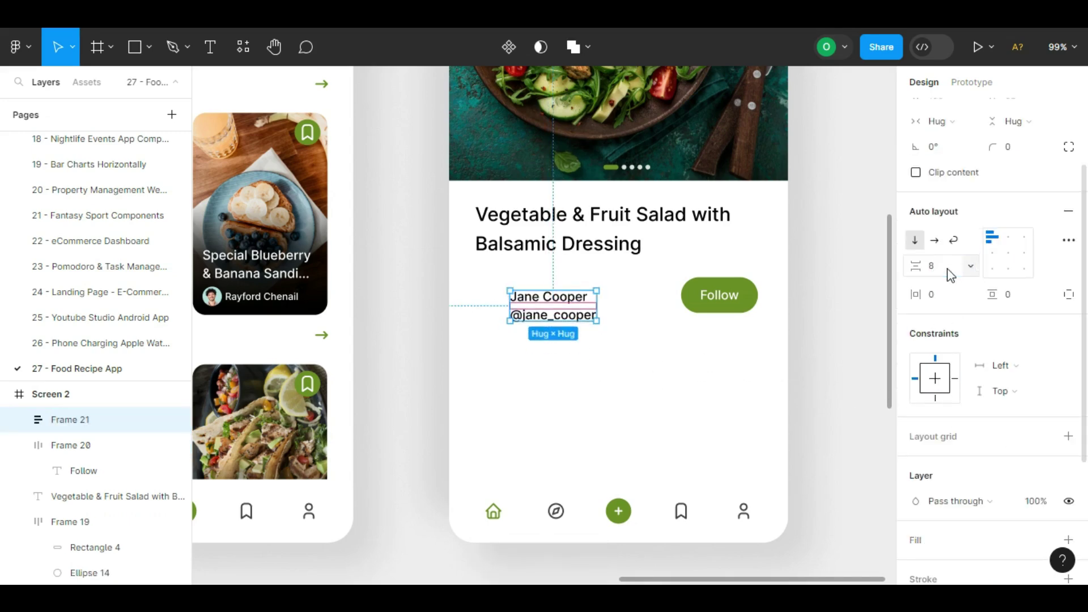
click(567, 385)
scroll(567, 386, down, 10)
scroll(397, 261, up, 5)
scroll(397, 260, up, 4)
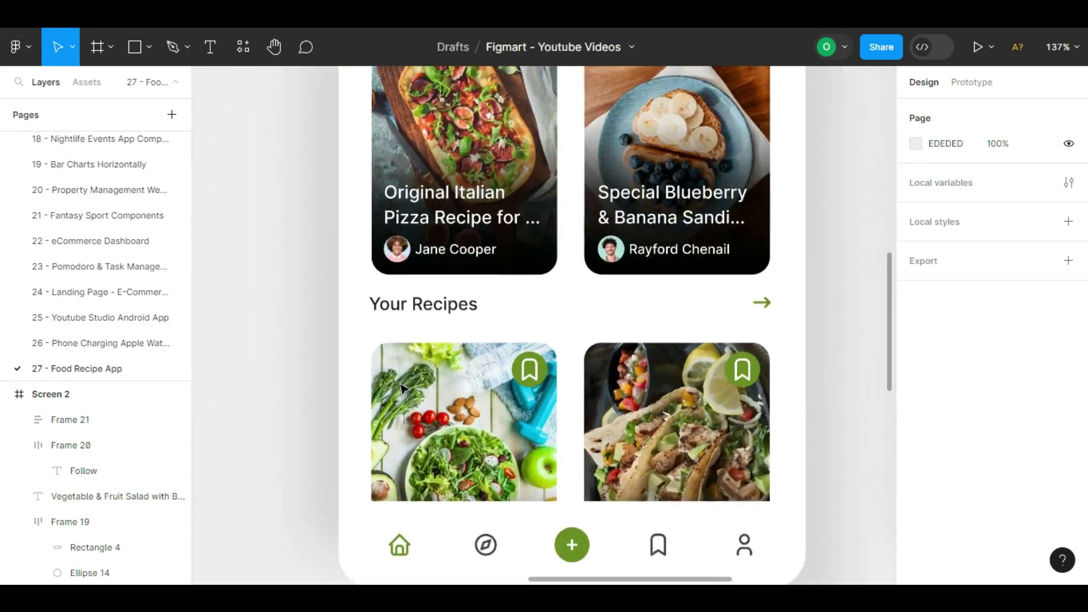
scroll(396, 261, up, 1)
Step: Copy the author's avatar into Screen 2, resize it to 48, and place it left of the name
drag(397, 260, 581, 348)
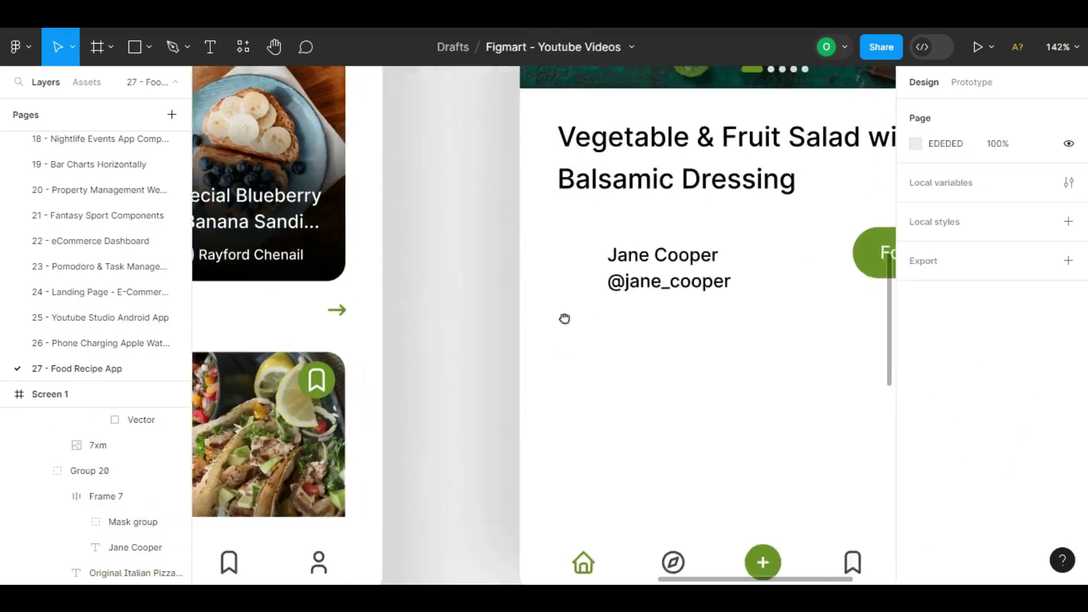
text(32)
key(Return)
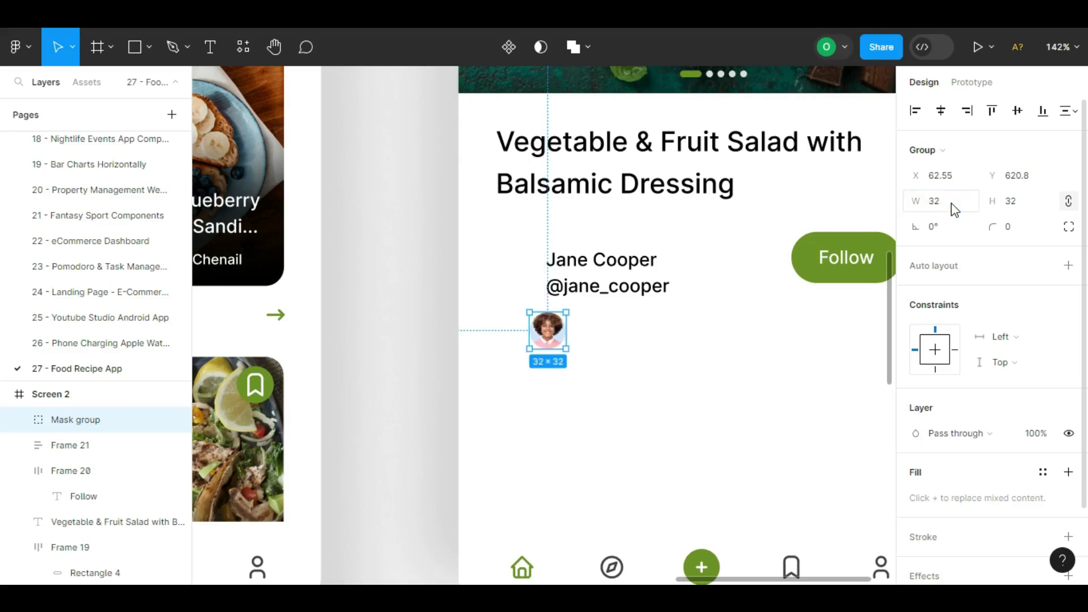
text(48)
key(Return)
drag(548, 330, 511, 275)
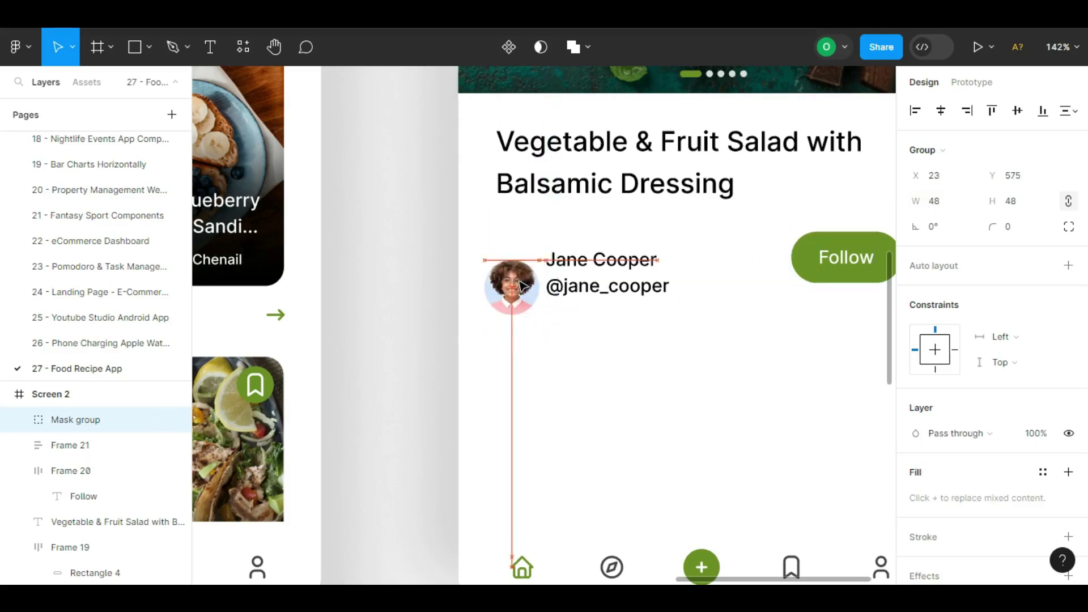
Step: Join the avatar and name group in a horizontal auto-layout row with an 8 gap
shift+click(602, 269)
key(shift+a)
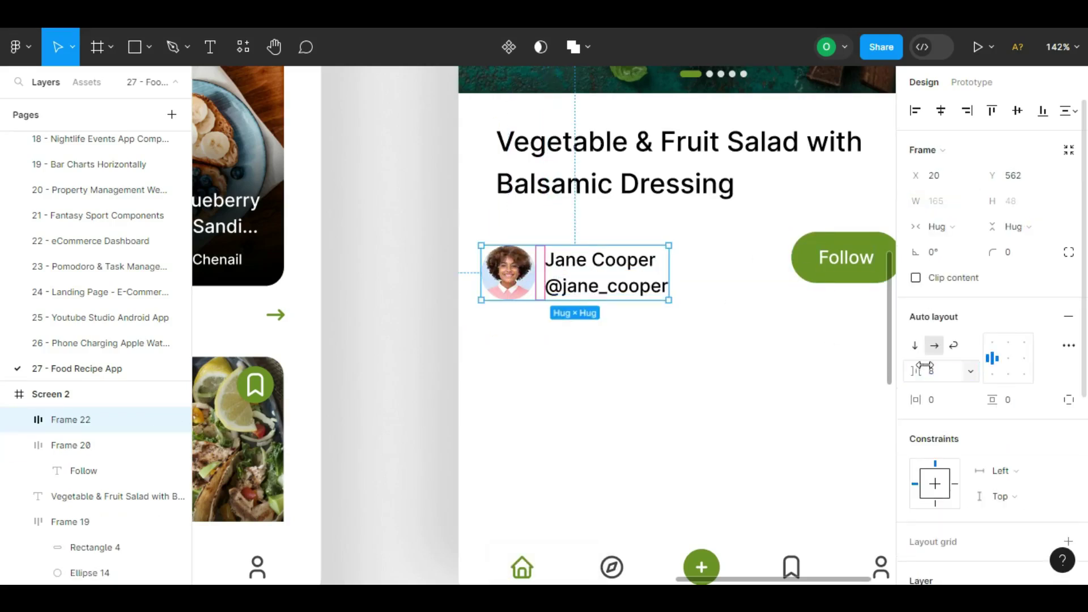
drag(602, 270, 622, 263)
scroll(666, 306, down, 5)
Step: Colour the username handle dark grey using the eyedropper
double_click(666, 306)
click(658, 307)
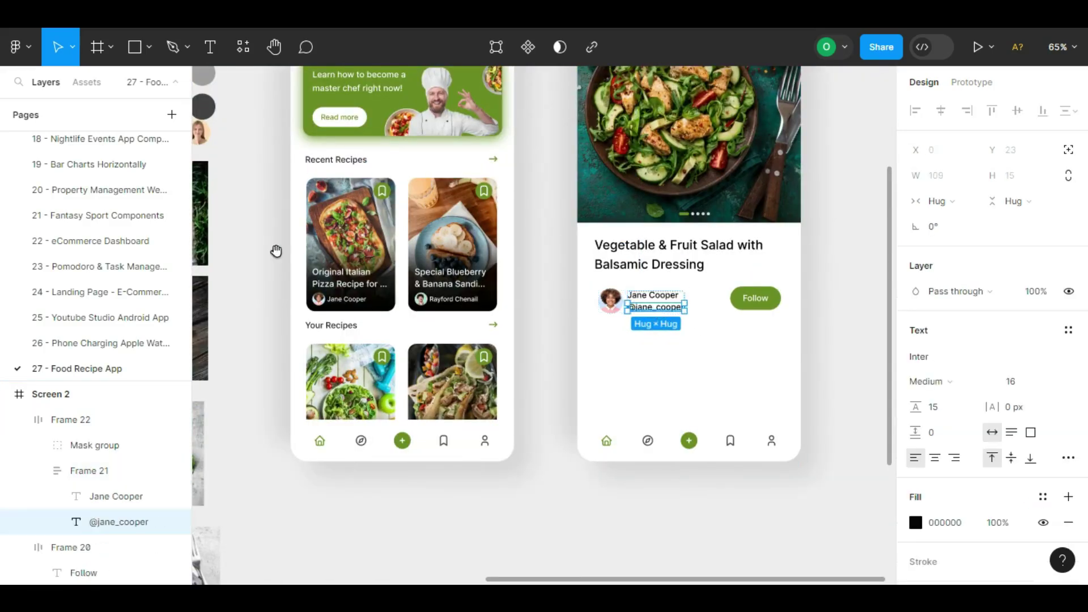
scroll(274, 250, up, 3)
scroll(274, 250, left, 3)
key(i)
click(348, 231)
key(Escape)
scroll(605, 401, up, 3)
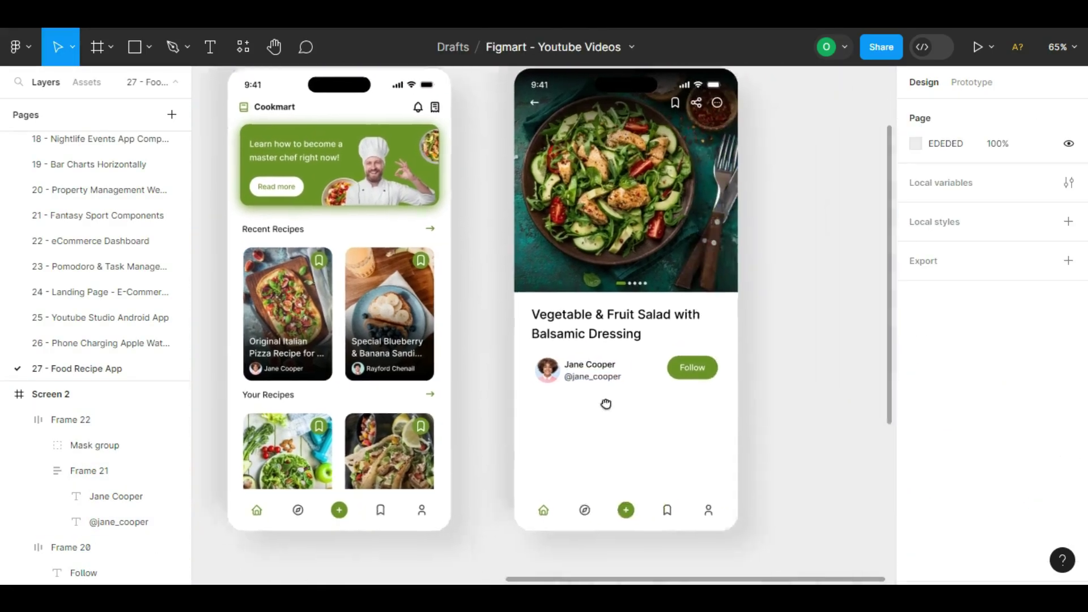
scroll(606, 397, up, 4)
Step: Wrap the author row and Follow button in auto layout with vertical padding 16
scroll(607, 397, down, 1)
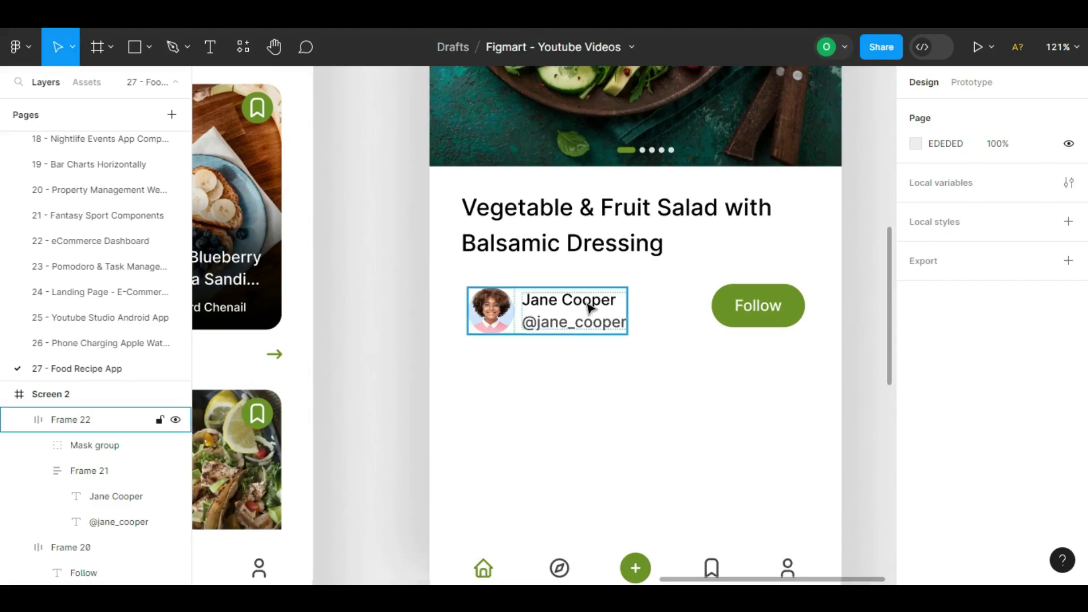
click(567, 306)
shift+click(758, 306)
key(shift+a)
text(16)
key(Return)
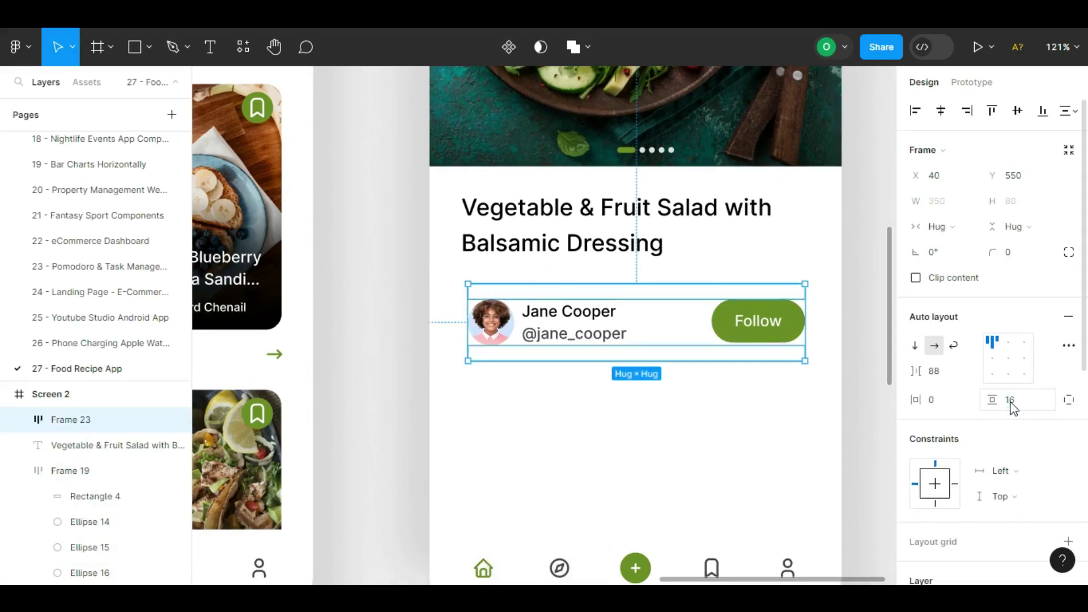
Step: Give the row a top-and-bottom-only outline (left and right 0) in a colour sampled from the design
scroll(1009, 469, down, 5)
click(1044, 366)
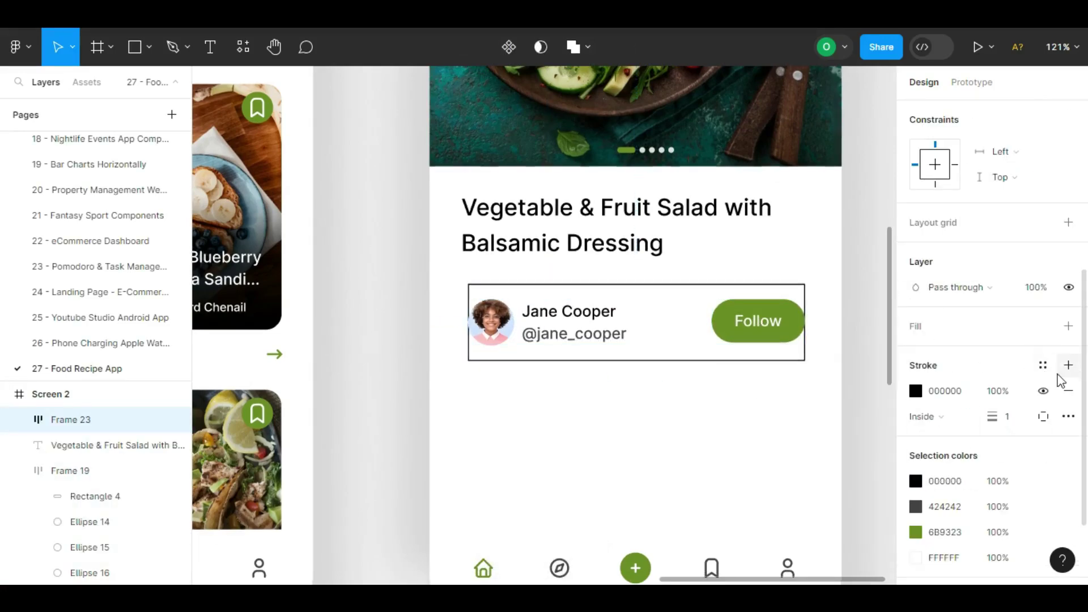
click(1044, 417)
click(1038, 556)
text(0)
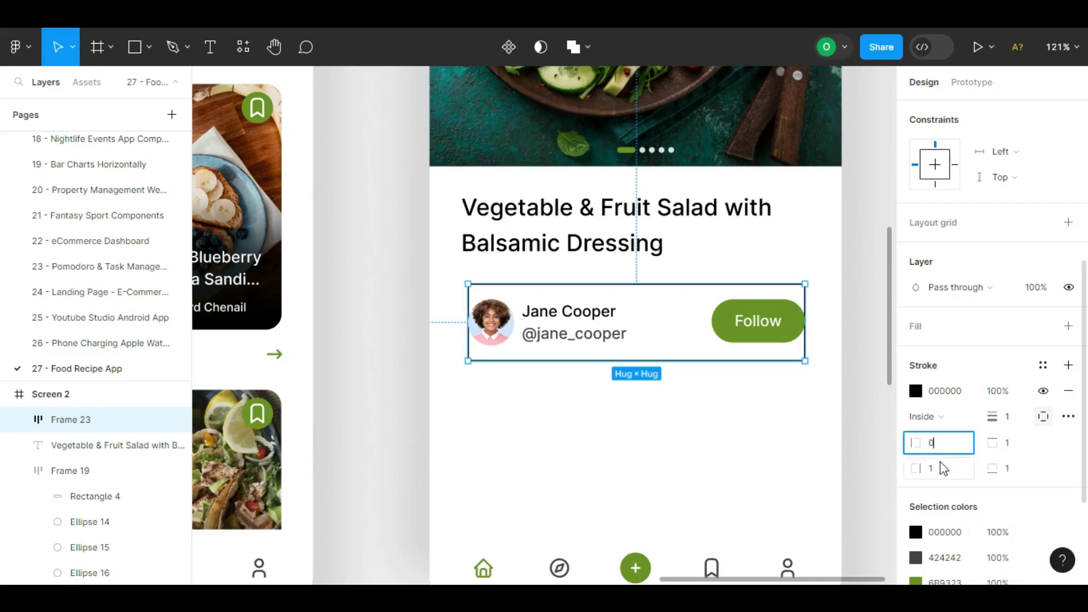
click(942, 468)
text(0)
key(Return)
key(shift+1)
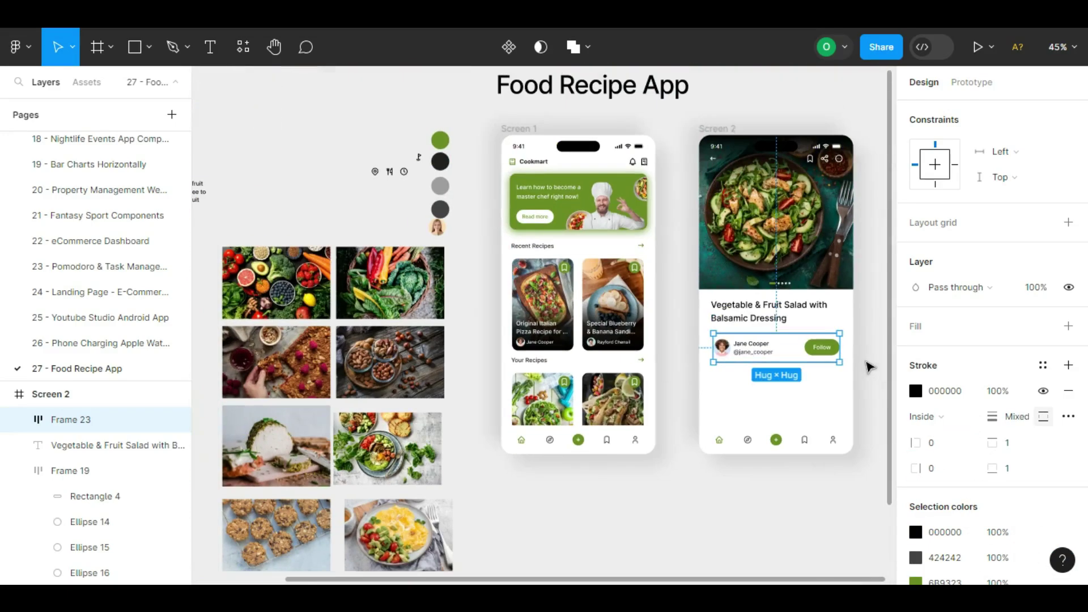
click(915, 391)
click(724, 394)
click(451, 221)
key(Escape)
Step: Widen the author row to 379 px and set its gap to Auto, pushing Follow right
scroll(811, 421, up, 3)
scroll(812, 421, up, 3)
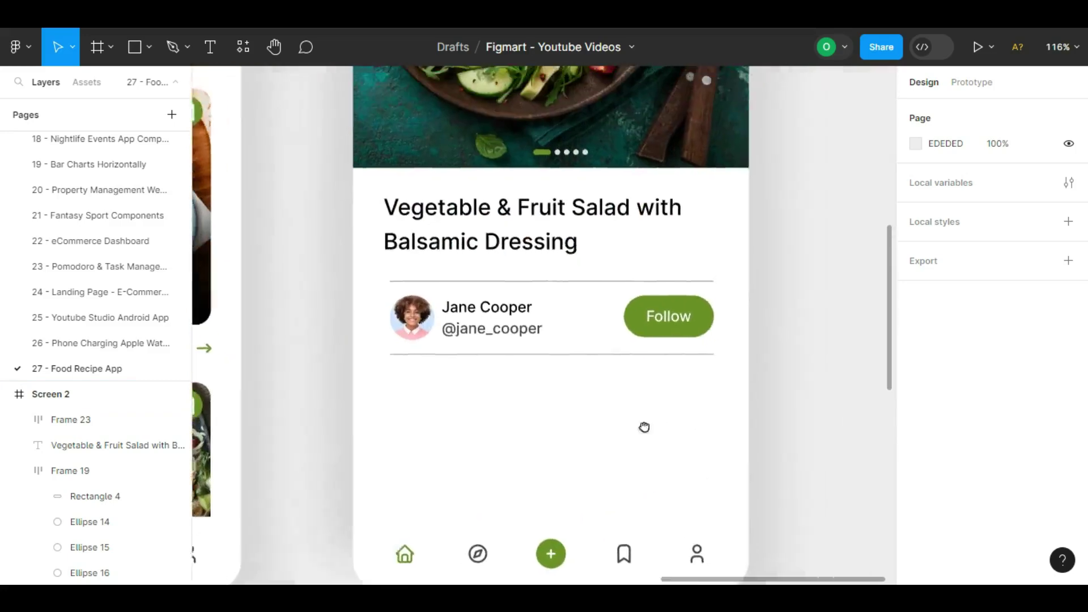
scroll(646, 425, up, 2)
click(652, 420)
scroll(664, 401, up, 1)
scroll(665, 402, down, 1)
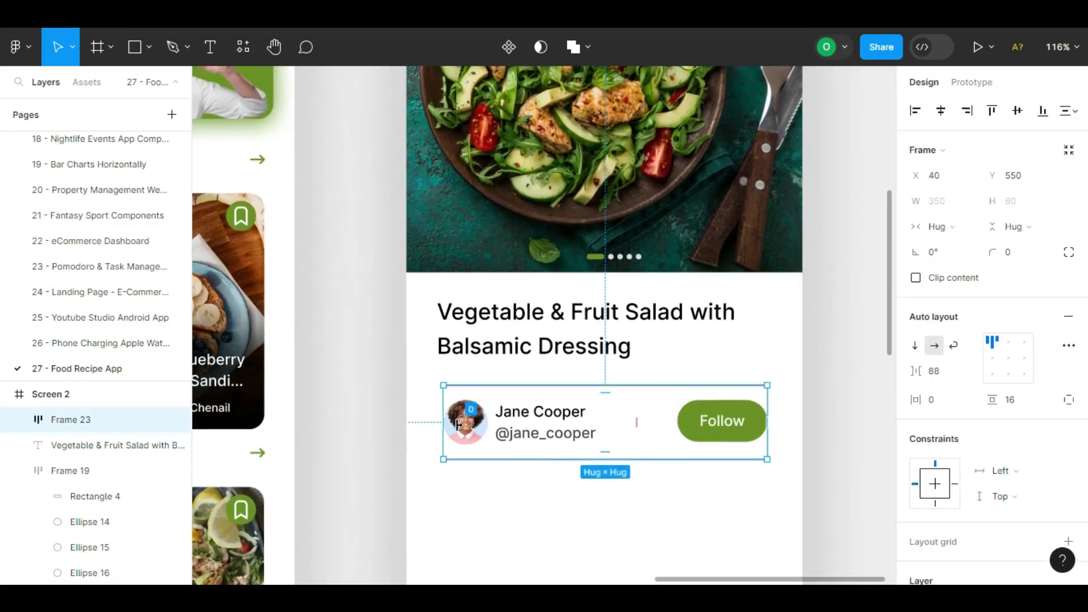
drag(443, 431, 429, 432)
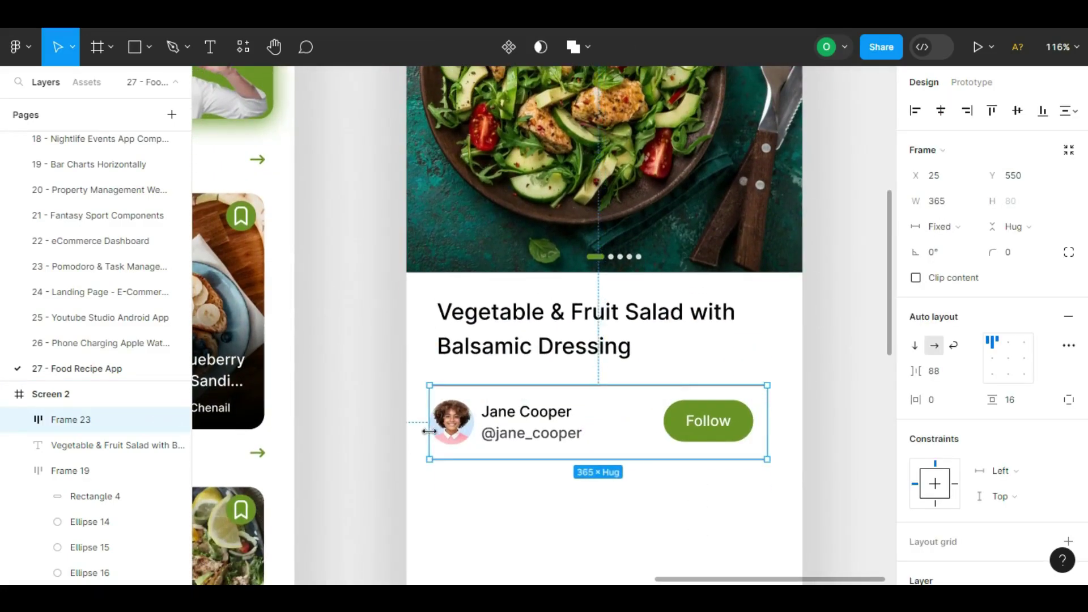
click(970, 372)
click(935, 386)
click(852, 437)
scroll(853, 437, down, 5)
Step: Move the salad description paragraph into Screen 2 below the author row and widen it to 376 px
scroll(782, 442, down, 3)
click(252, 316)
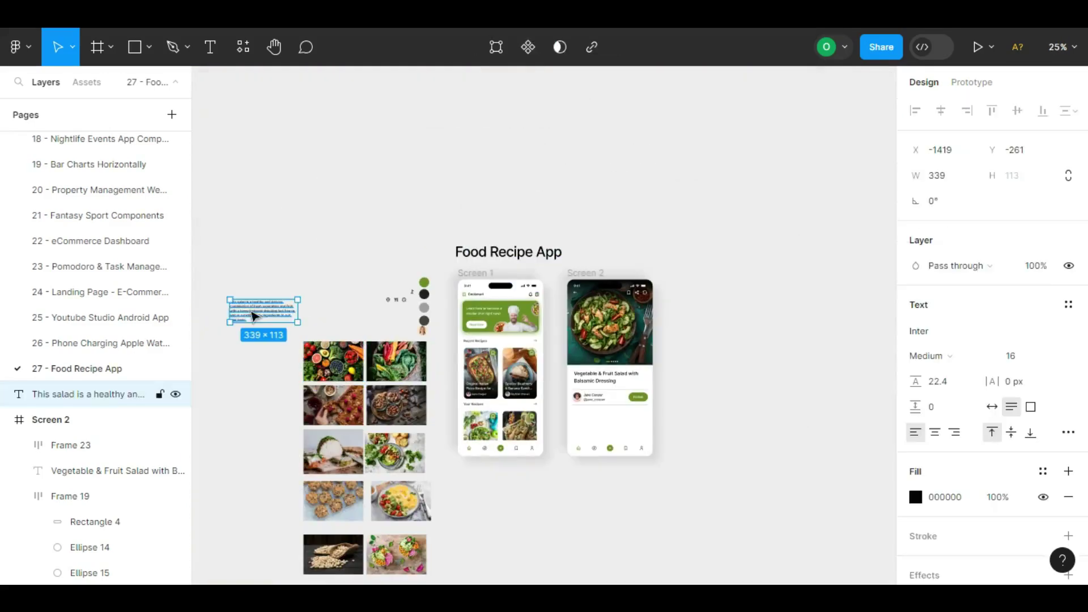
key(ctrl+x)
scroll(607, 406, up, 5)
key(ctrl+v)
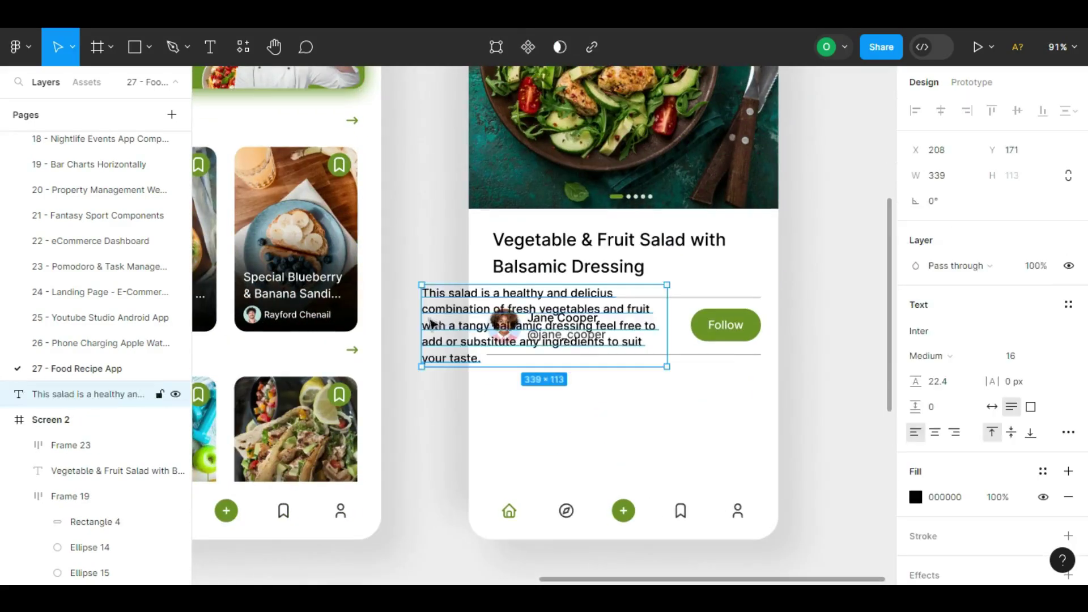
drag(431, 324, 499, 403)
drag(712, 397, 763, 401)
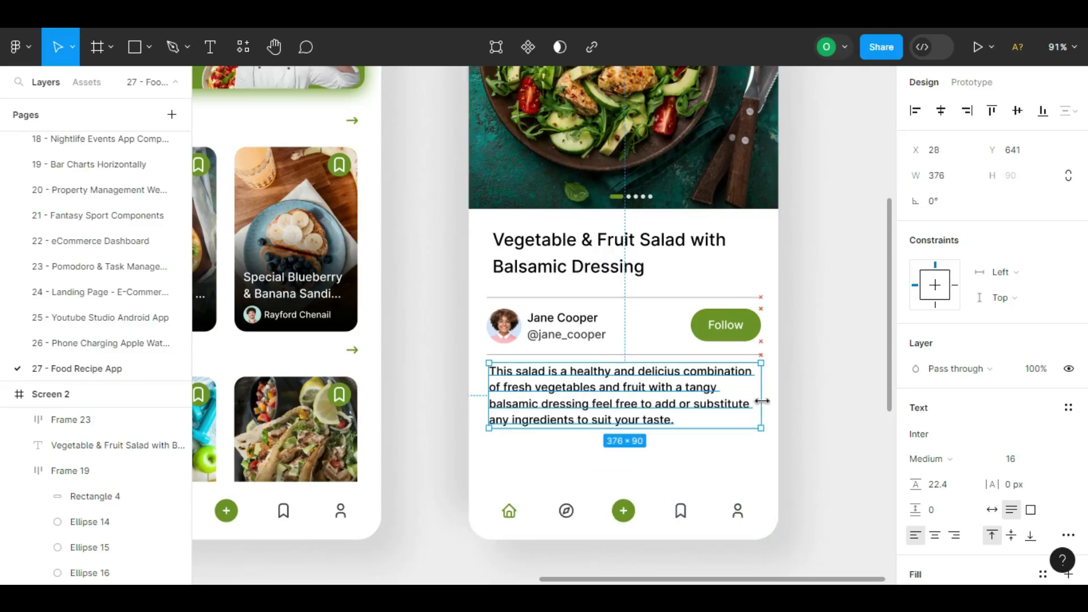
click(823, 364)
key(shift+1)
Step: Move the clock, fork and pin icons into Screen 2 below the description
scroll(369, 239, up, 4)
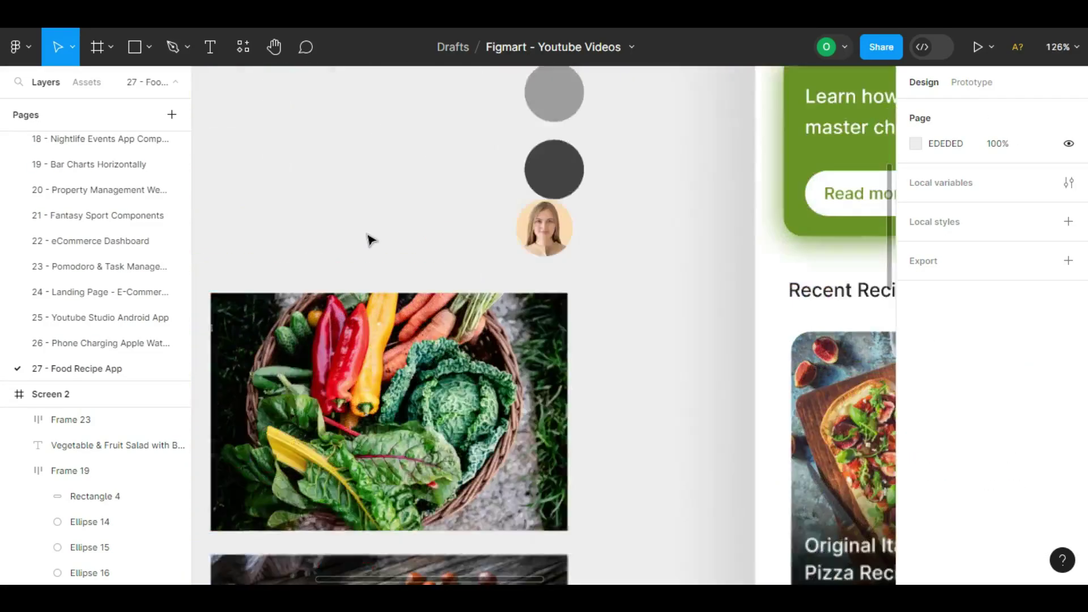
scroll(343, 213, up, 2)
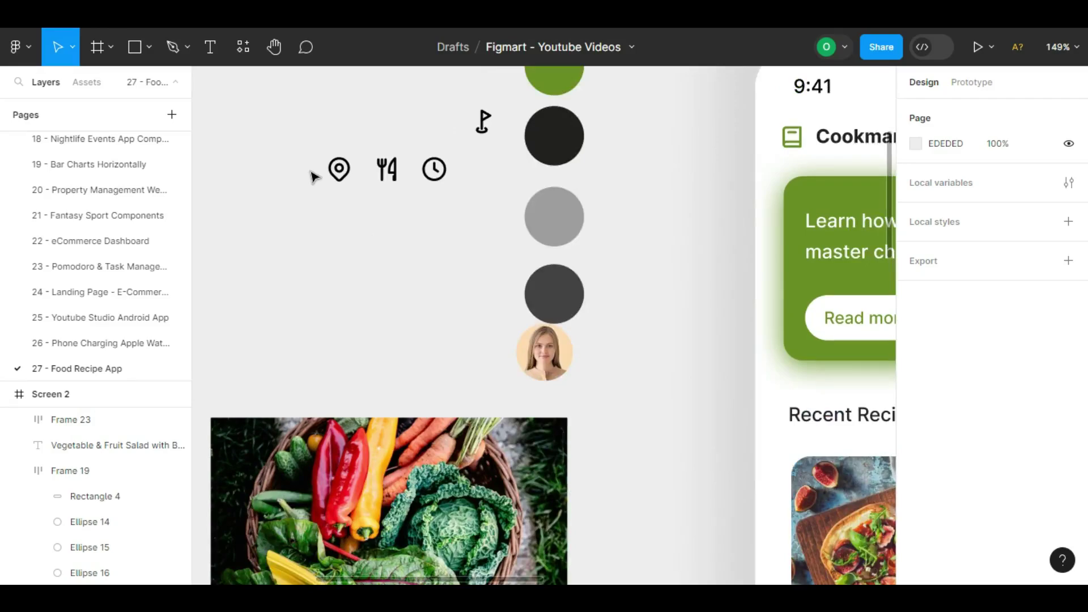
click(434, 169)
shift+click(387, 169)
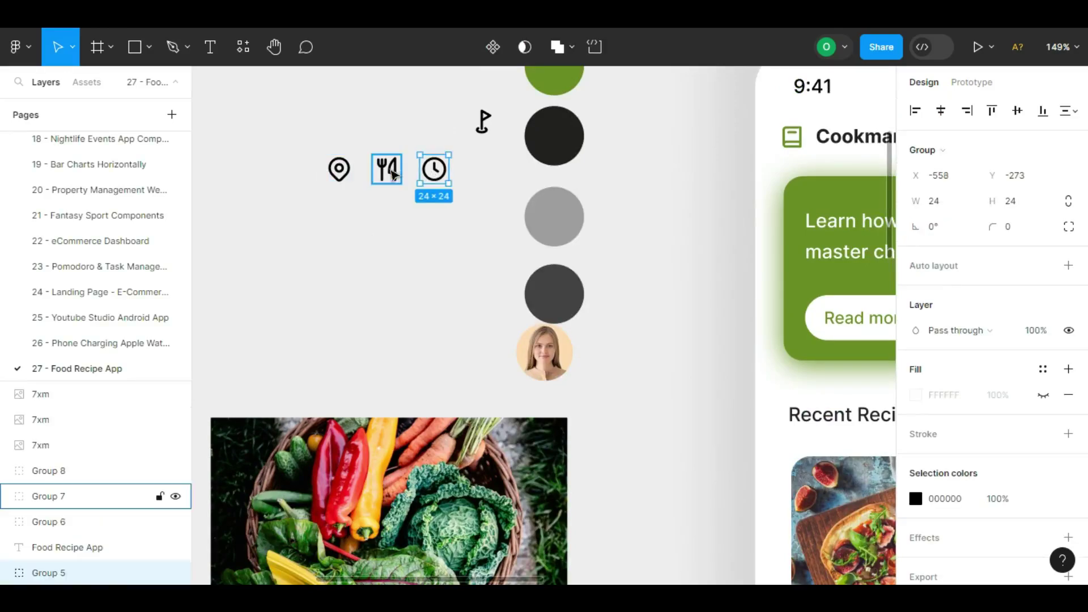
shift+click(339, 169)
key(Delete)
scroll(584, 300, down, 5)
scroll(618, 343, up, 3)
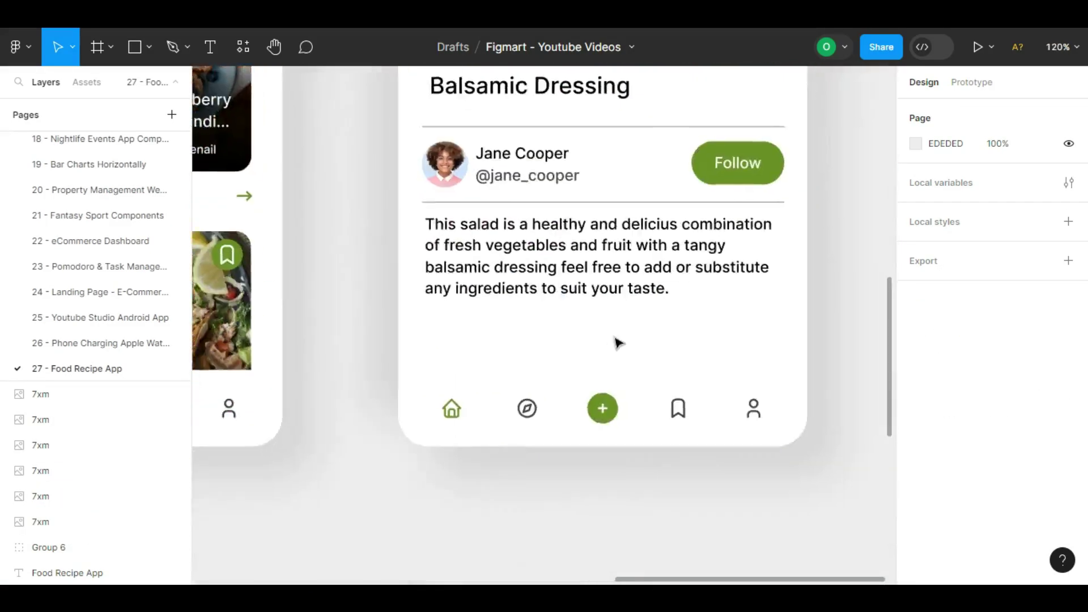
scroll(618, 343, up, 1)
key(ctrl+v)
drag(590, 326, 419, 352)
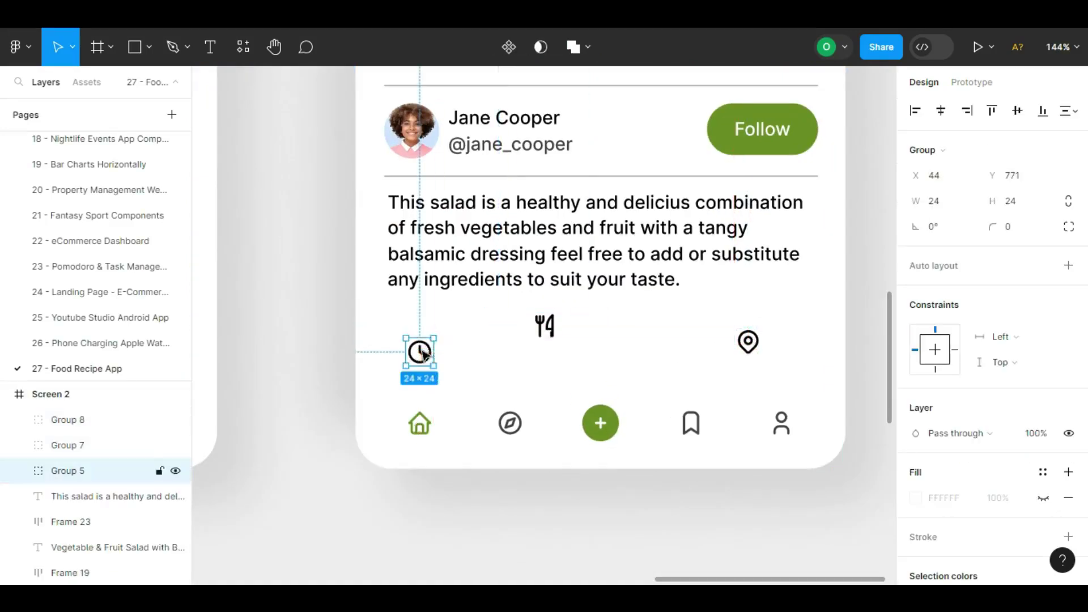
drag(547, 327, 606, 360)
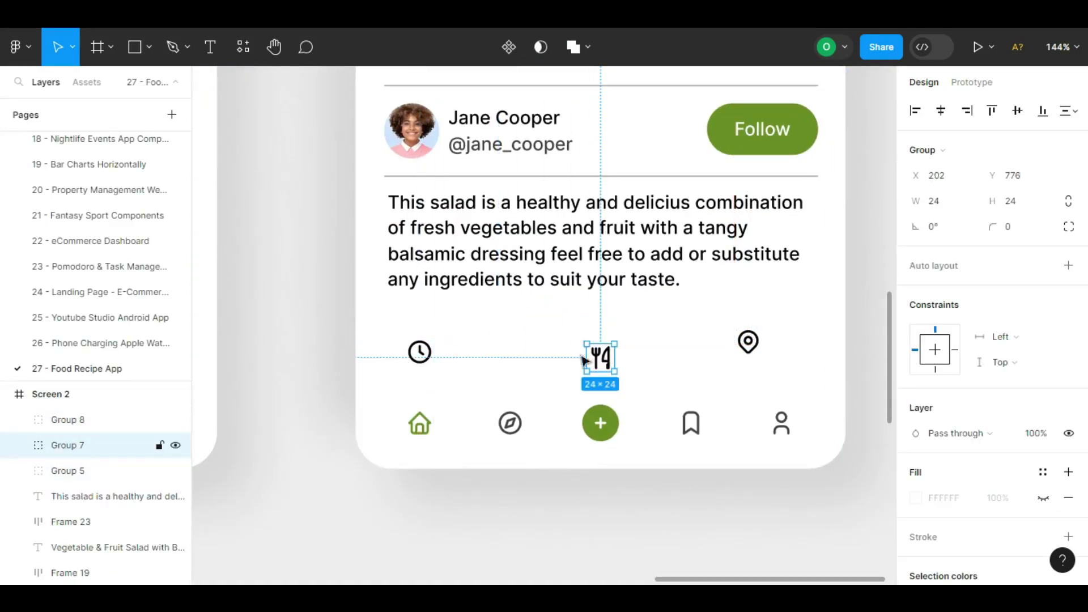
Step: Add a '10 mins' label beside the clock and a 'Cook Time' copy beneath it
key(t)
click(458, 351)
text(10 mins)
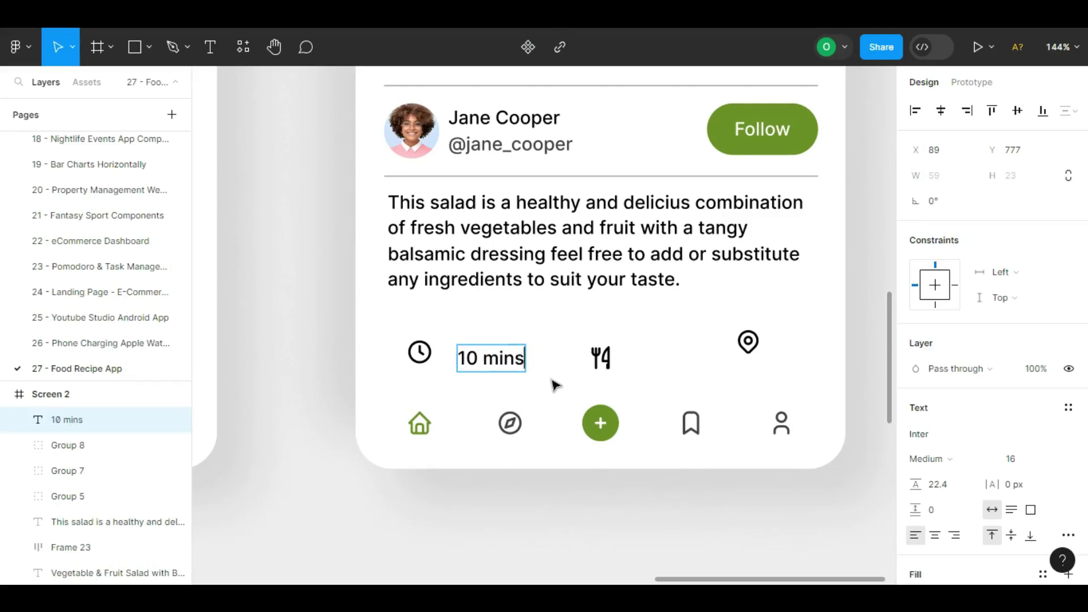
key(Escape)
mouse_move(491, 358)
mouse_down()
mouse_move(476, 333)
mouse_move(486, 364)
mouse_up()
key(ctrl+d)
key(Return)
text(Co)
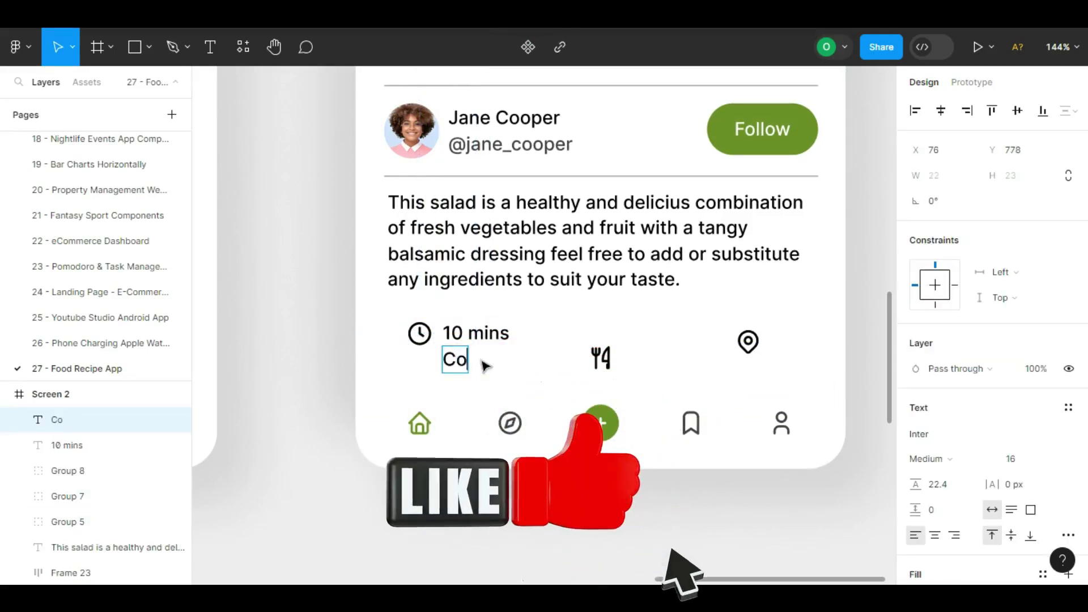
text(ok Time)
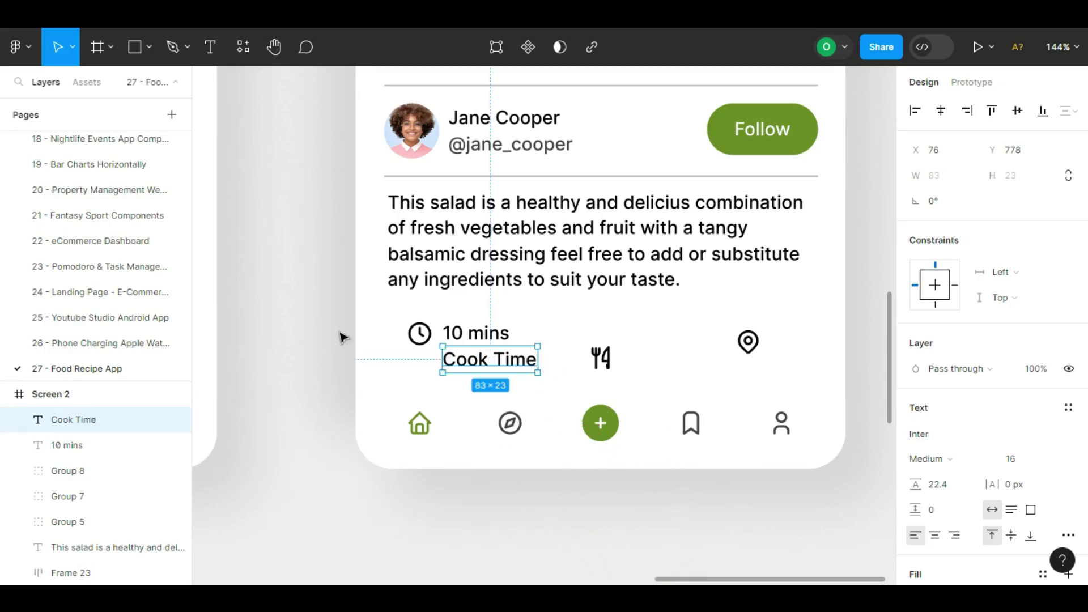
Step: Group the clock icon and '10 mins' into an auto layout row
click(419, 333)
shift+click(476, 334)
key(shift+a)
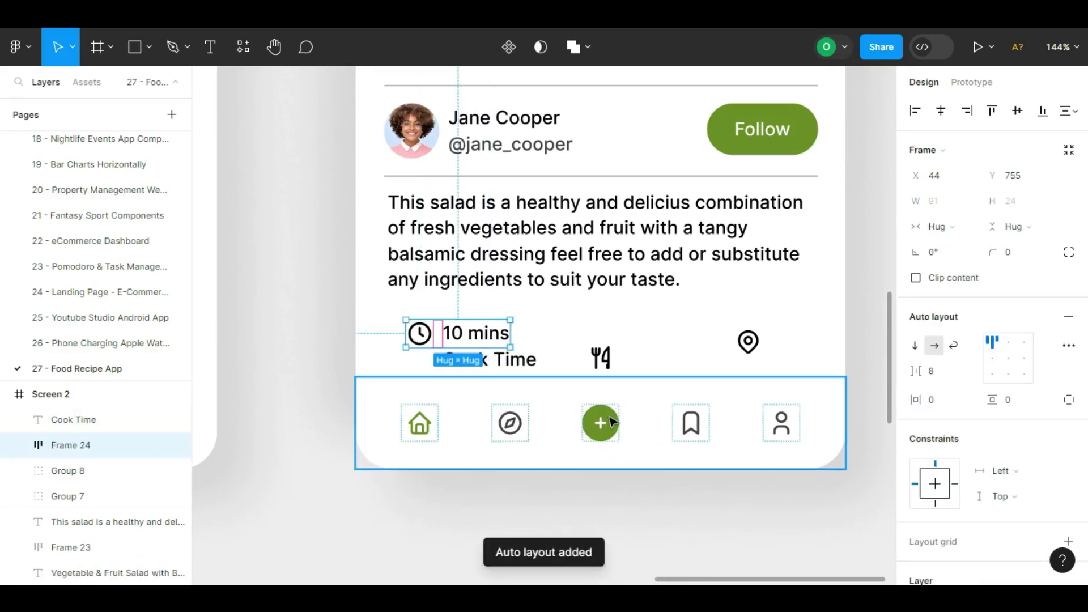
Step: Colour the clock and '10 mins' row brand green and 'Cook Time' the username's grey
scroll(992, 397, down, 5)
click(916, 510)
click(728, 395)
click(604, 421)
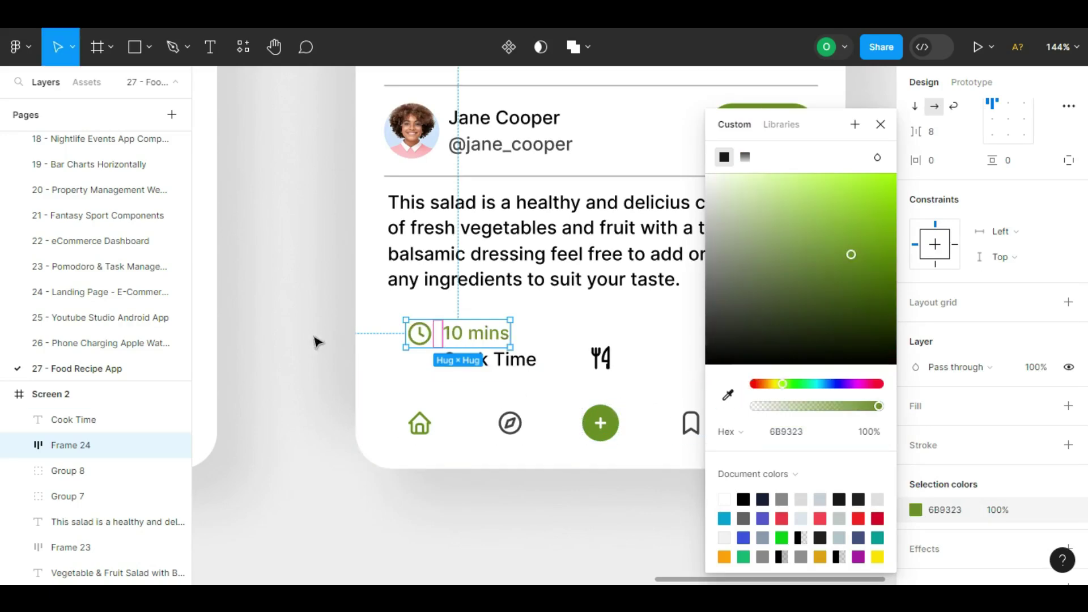
click(493, 359)
double_click(510, 145)
click(510, 145)
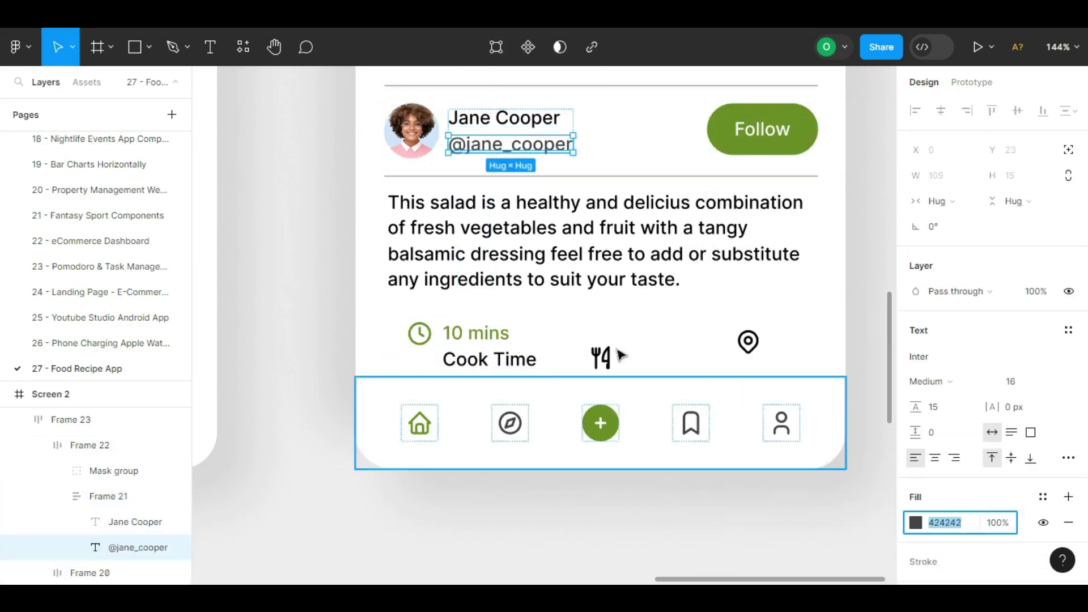
click(490, 359)
scroll(992, 340, down, 5)
click(945, 405)
key(ctrl+v)
key(Return)
Step: Stack the time row and 'Cook Time' in auto layout with spacing 4 and padding 16
shift+click(483, 339)
key(shift+a)
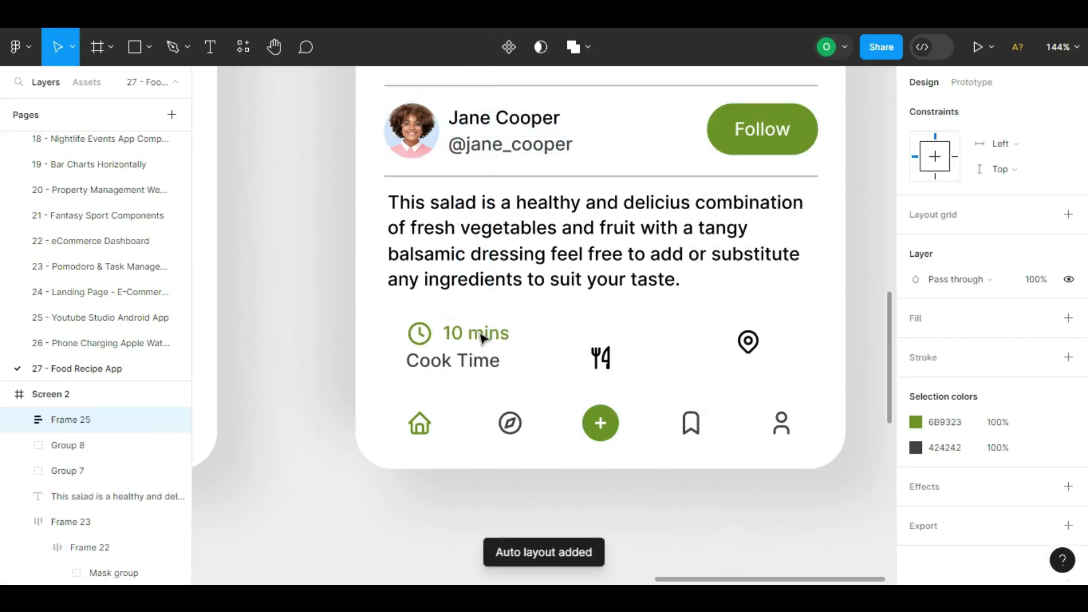
click(941, 371)
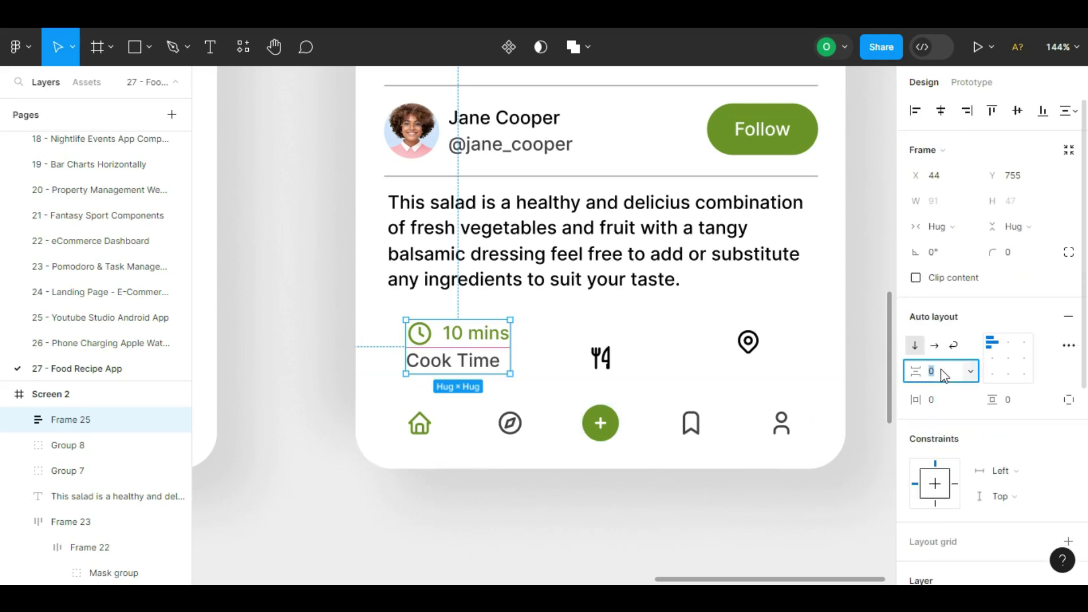
text(4)
key(Return)
click(949, 397)
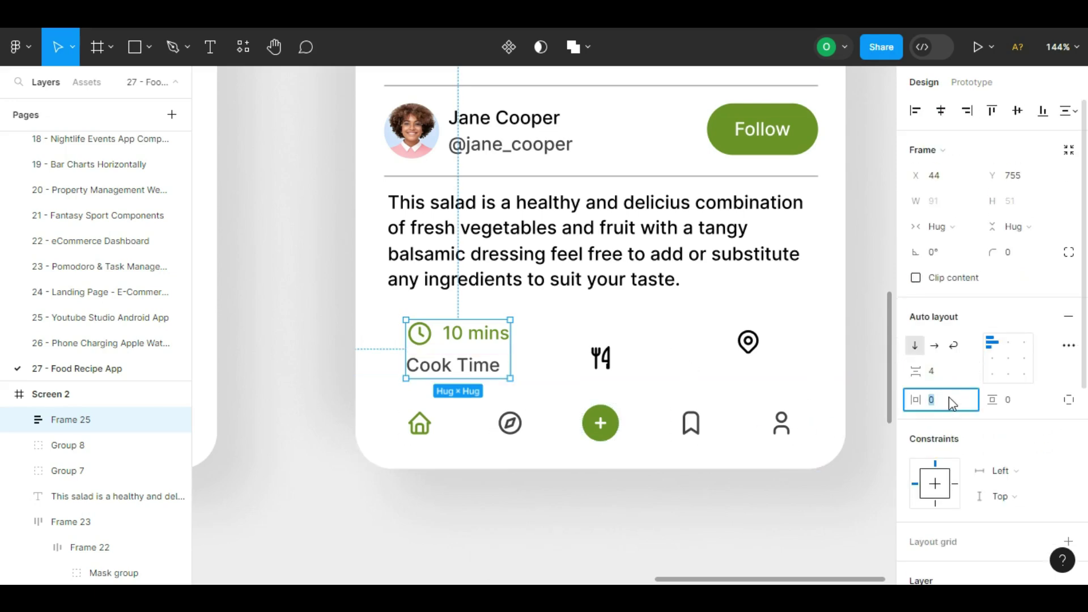
text(16)
key(Return)
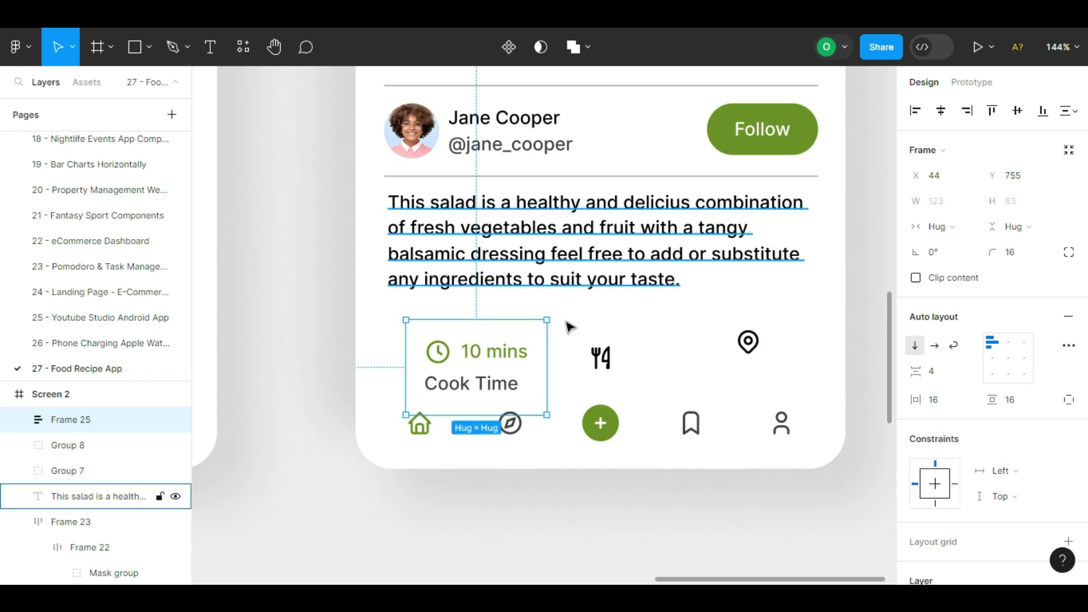
Step: Give the card a pale green E6EFD5 background fill and send it back a layer
drag(509, 352, 480, 331)
scroll(968, 367, down, 5)
click(1069, 326)
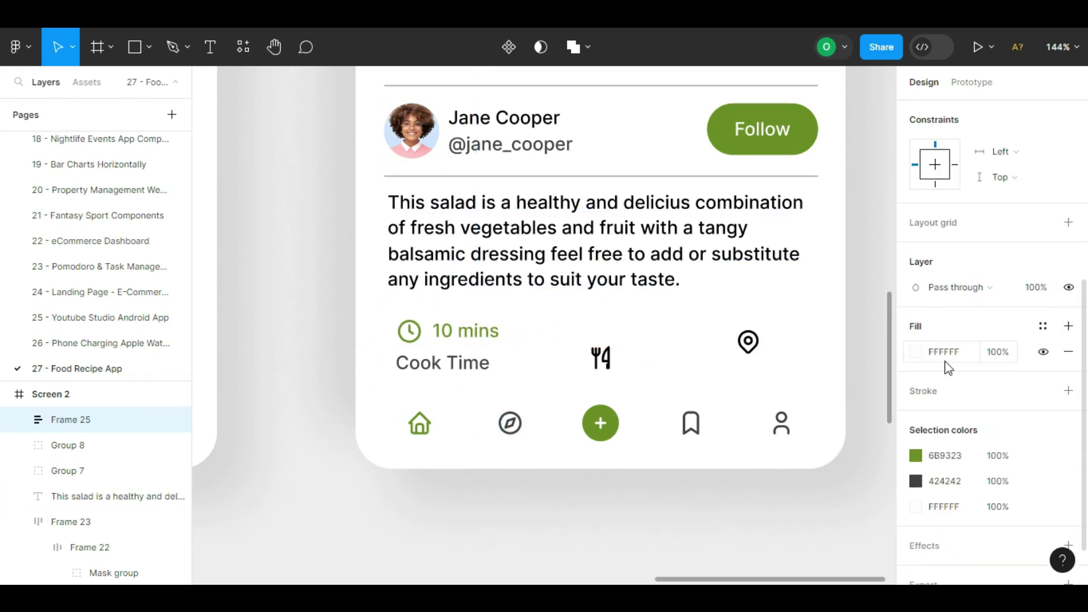
click(916, 351)
click(729, 395)
click(617, 423)
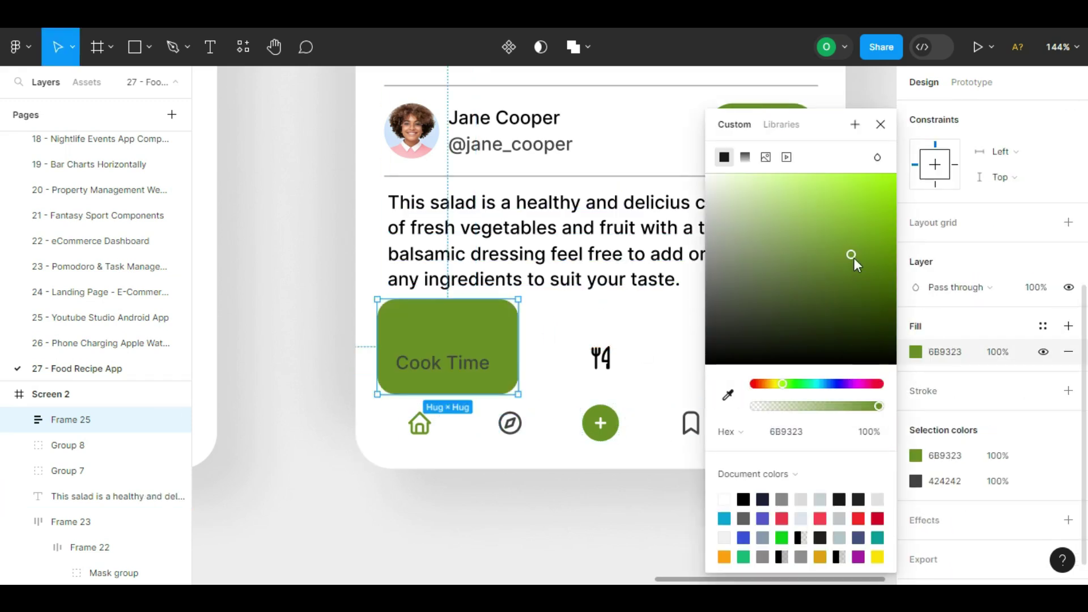
drag(851, 254, 729, 187)
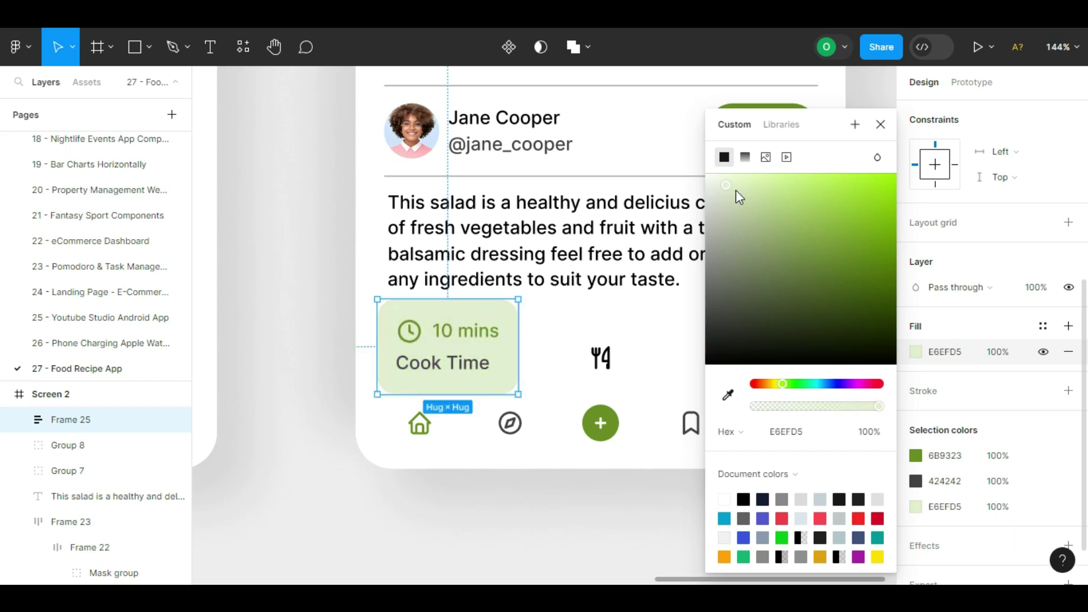
click(881, 124)
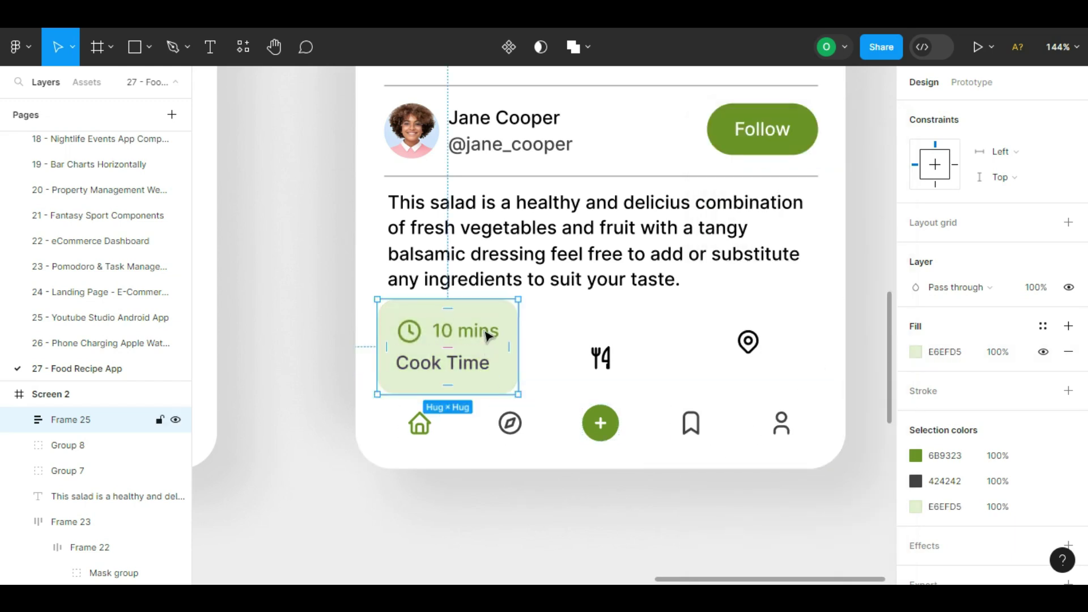
key(ctrl+[)
key(ctrl+[)
key(ctrl+[)
key(ctrl+[)
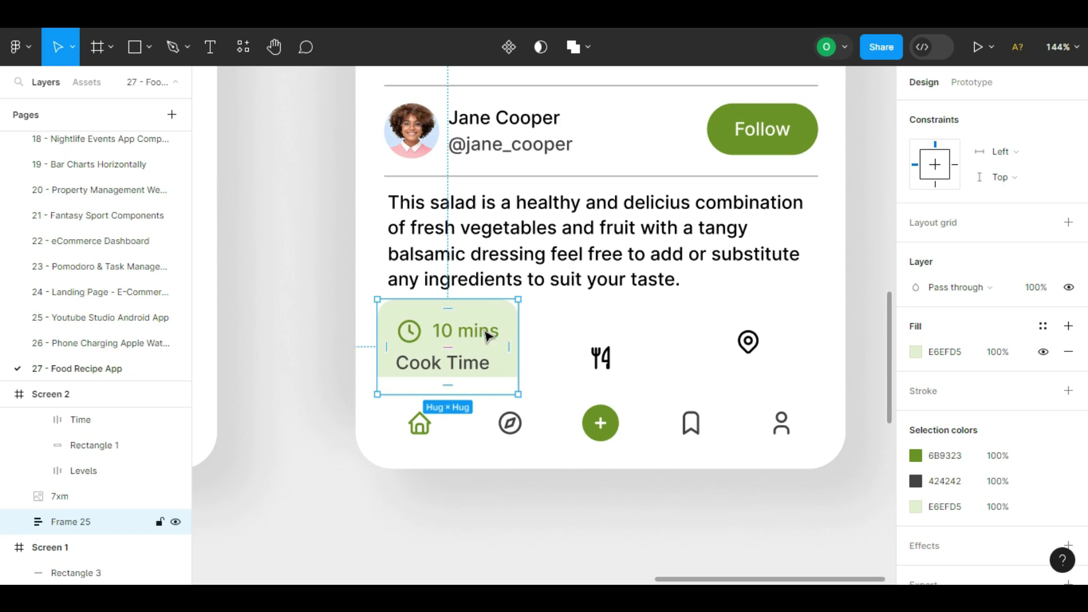
Step: Park the fork and pin icons below the phone and make two copies of the Cook Time card
drag(598, 359, 584, 503)
click(445, 329)
drag(445, 328, 589, 332)
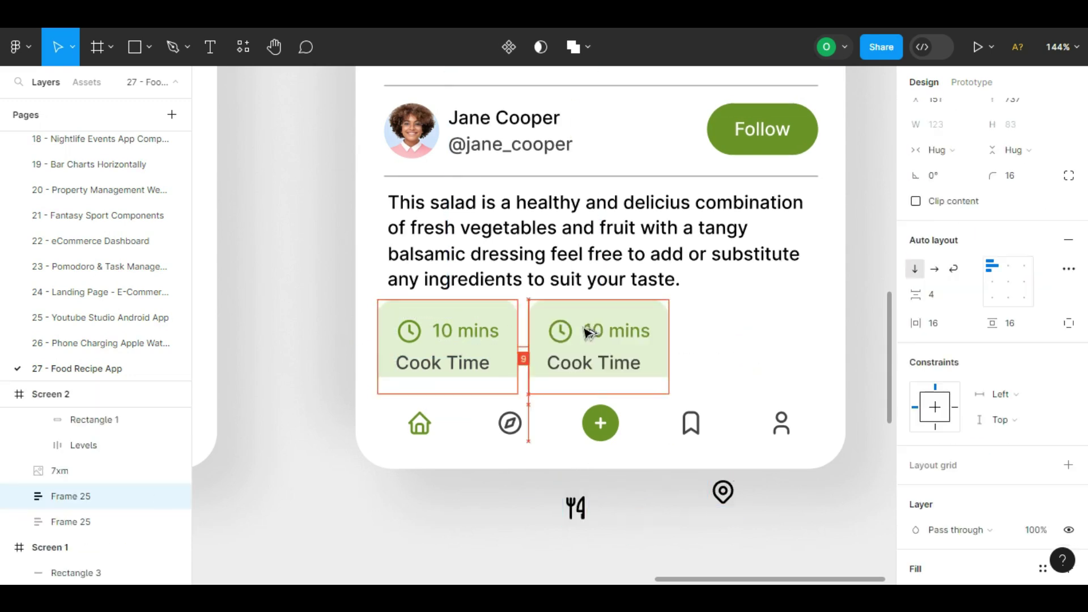
key(ctrl+d)
Step: Change the copied cards' texts to '1 serving' / 'Serves' and 'USA' / 'Origin'
click(619, 340)
double_click(620, 338)
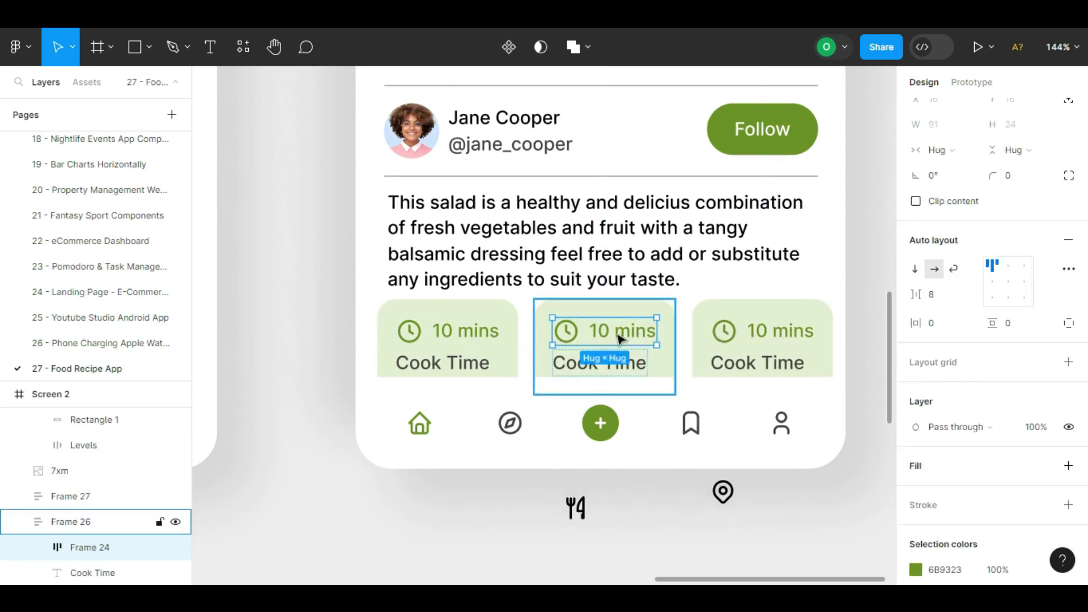
text(1)
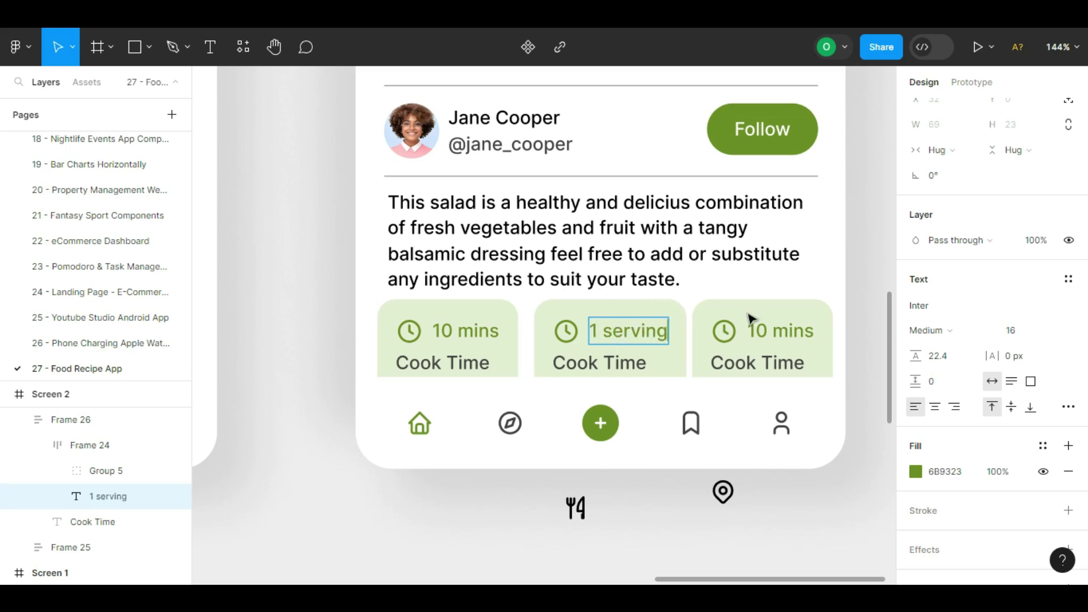
double_click(777, 330)
text(USA)
double_click(747, 365)
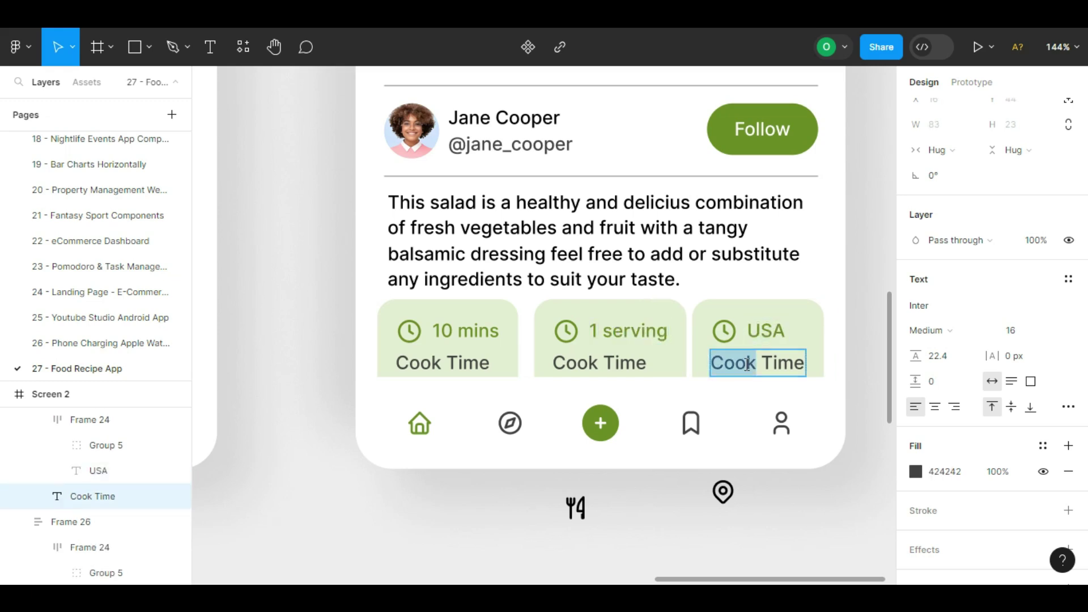
text(origin)
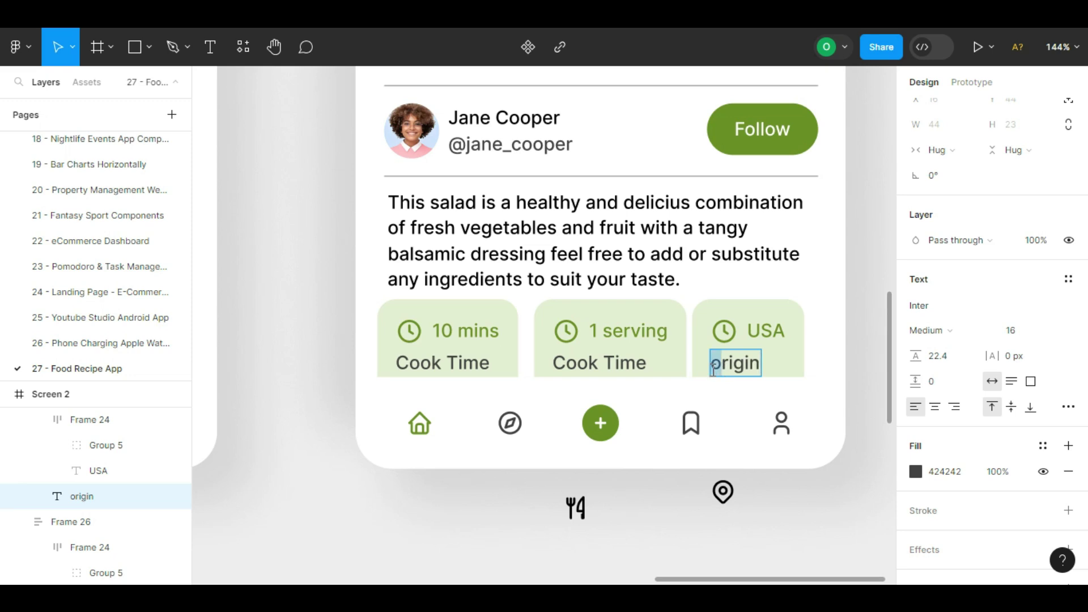
double_click(617, 365)
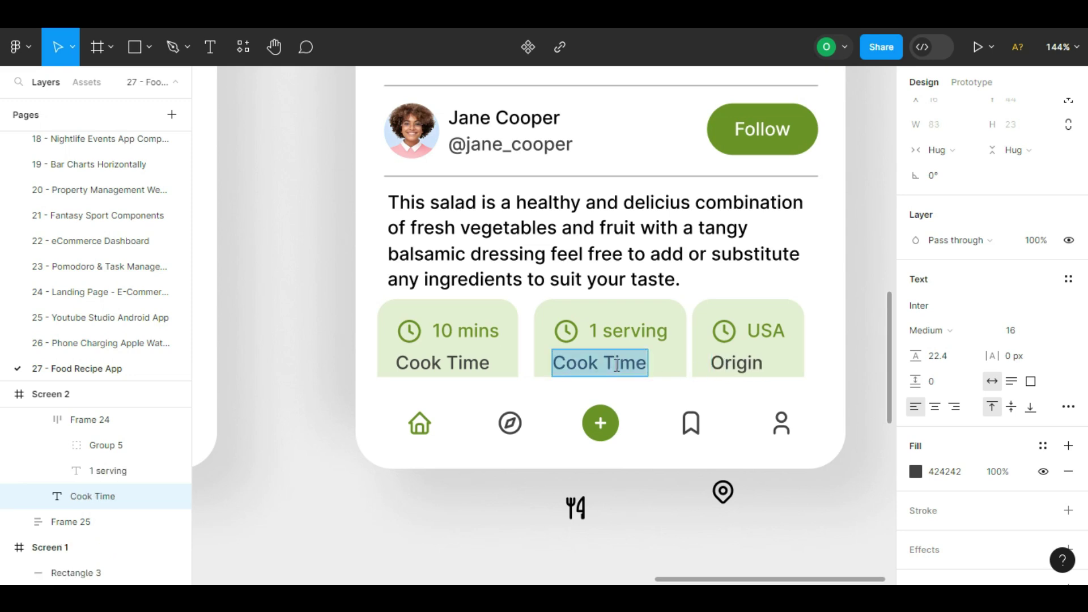
text(Serves)
Step: Replace the clocks in the Serves and Origin cards with the fork and pin icons
click(576, 507)
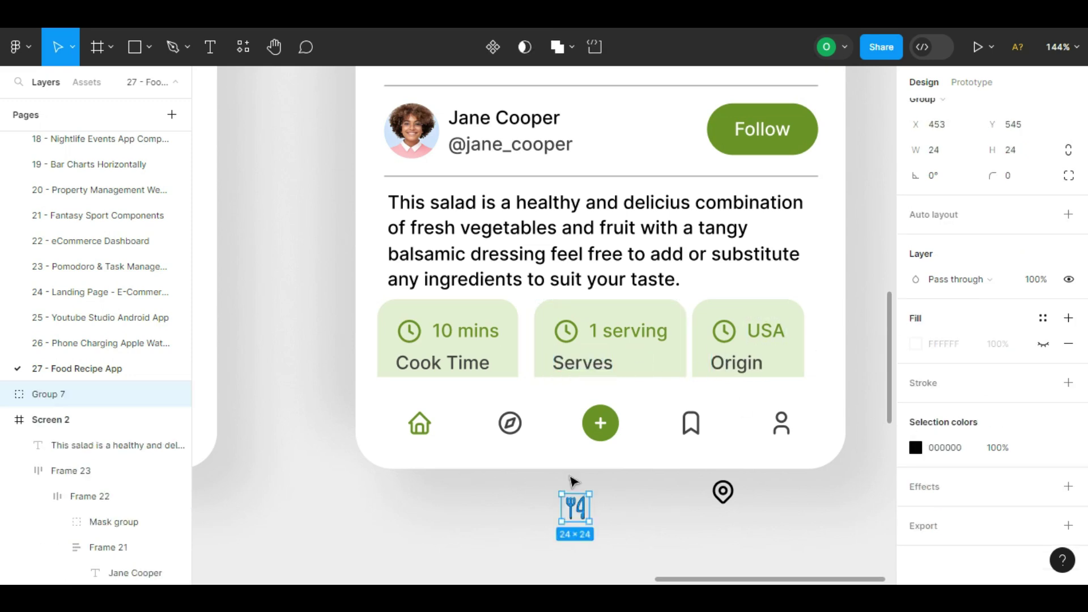
key(Delete)
click(569, 333)
click(722, 491)
click(721, 340)
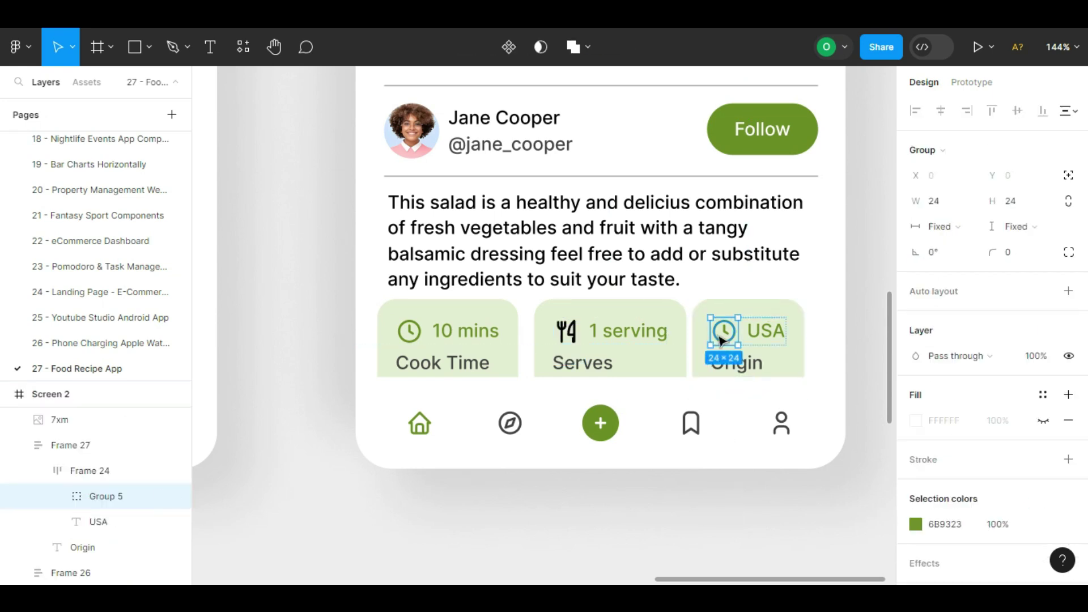
click(916, 524)
Step: Recolour the pin and fork icons to the brand green
click(726, 390)
click(800, 119)
click(567, 331)
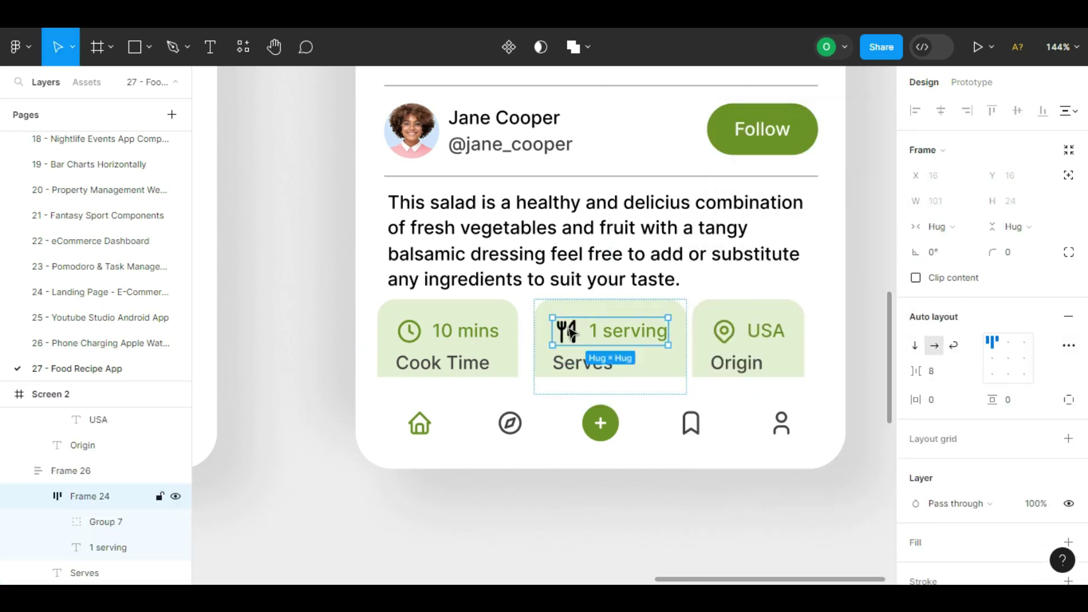
click(916, 524)
click(726, 390)
click(601, 422)
click(605, 505)
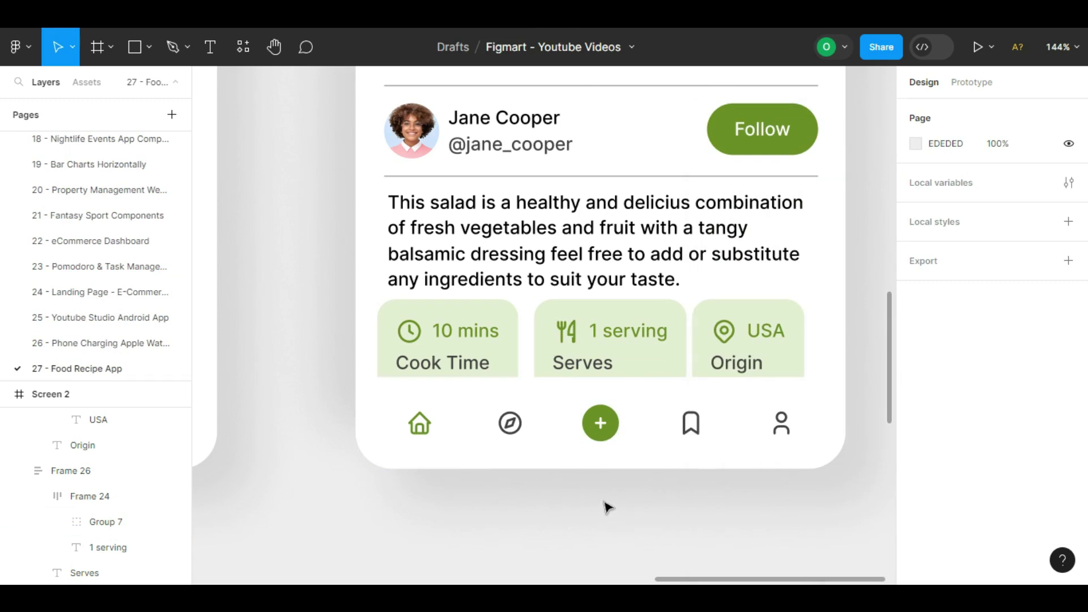
click(470, 319)
click(598, 330)
Step: Set the card widths to 140 and wrap all three cards in an auto-layout row
key(Tab)
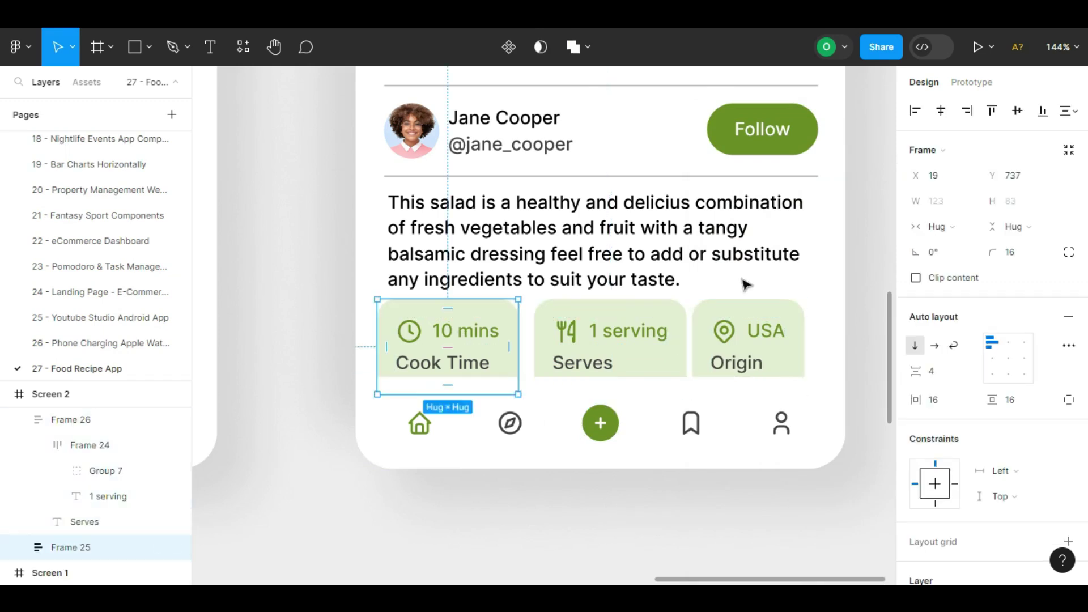
text(140)
key(Return)
key(Tab)
text(140)
key(Return)
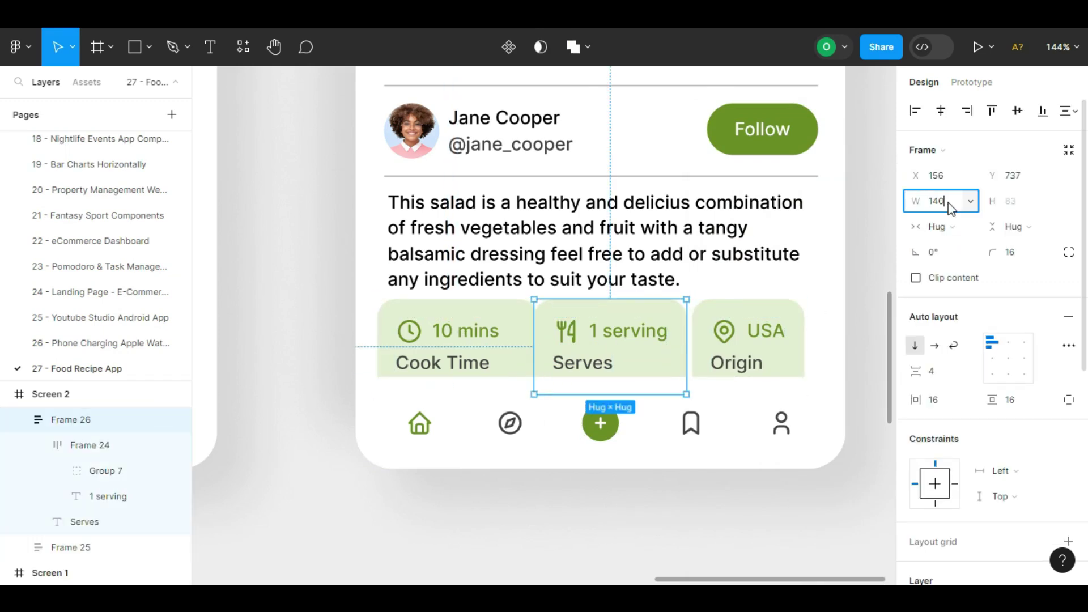
key(Tab)
text(0)
key(Return)
shift+click(619, 352)
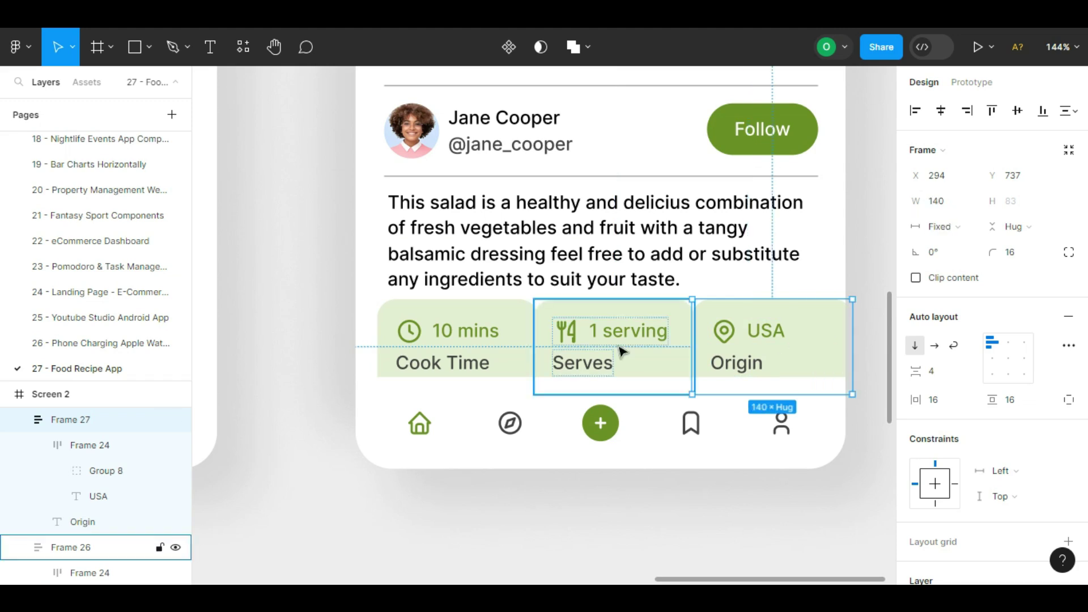
shift+click(479, 346)
key(shift+a)
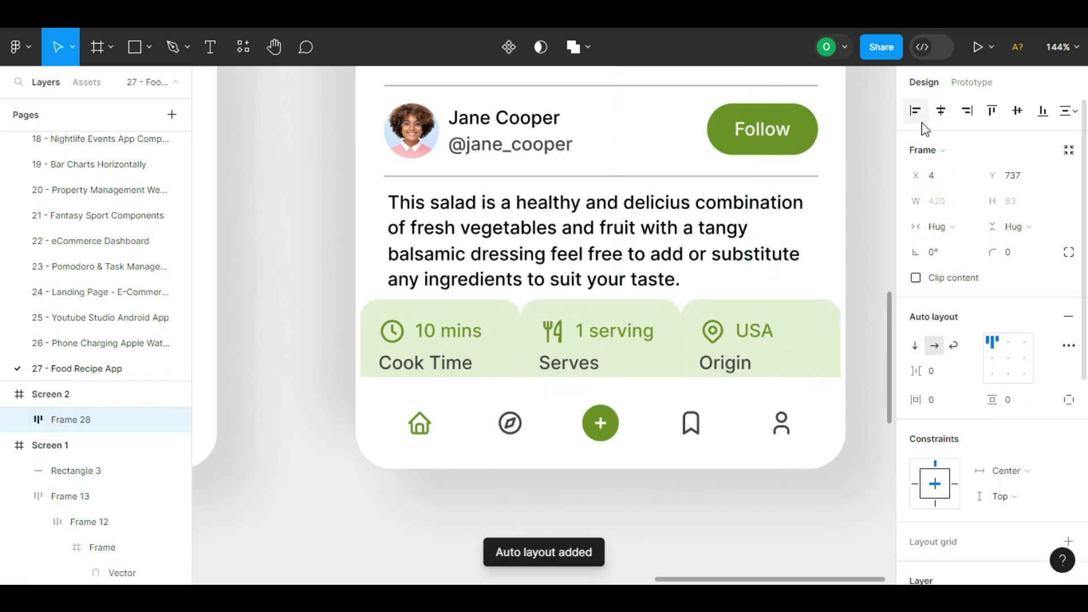
Step: Set the spacing inside the cards' icon-and-value rows to 8
scroll(873, 252, down, 2)
double_click(424, 315)
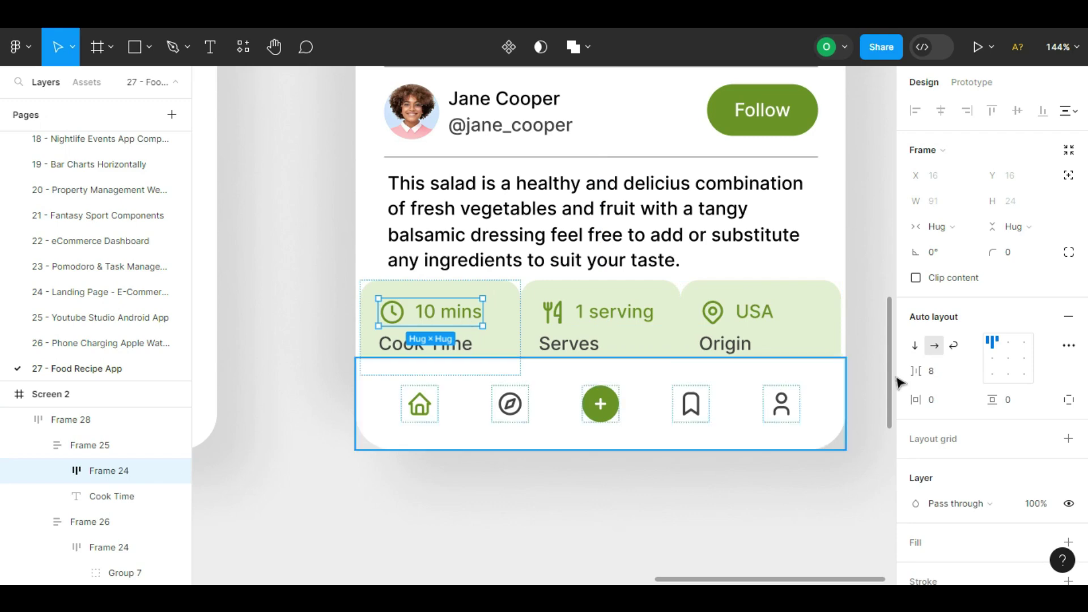
click(932, 370)
text(8)
key(Return)
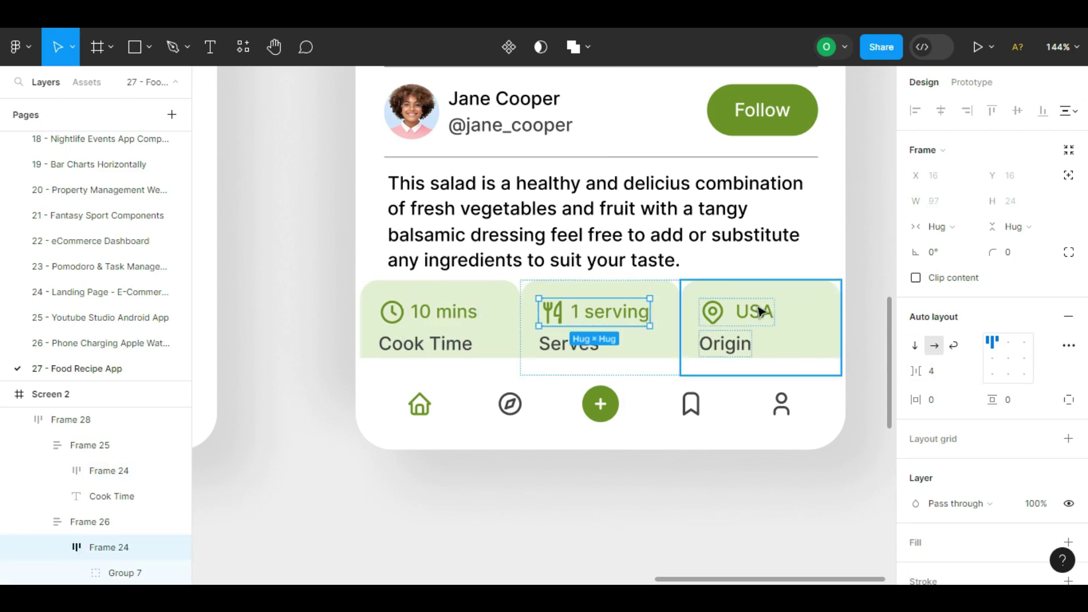
double_click(756, 311)
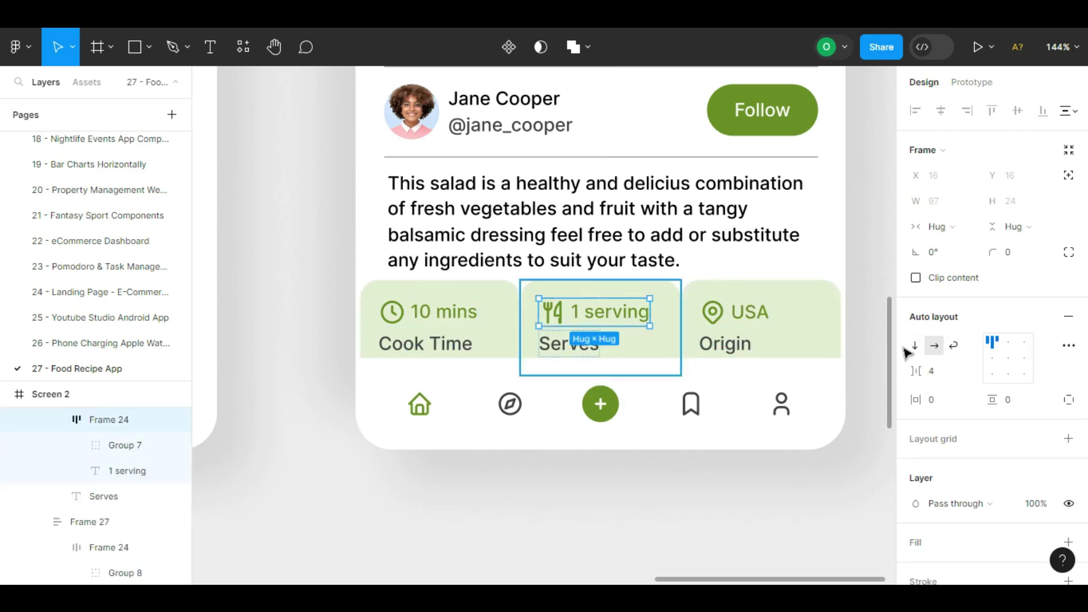
key(Escape)
Step: Resize all three cards to a width of 120
click(479, 318)
text(120)
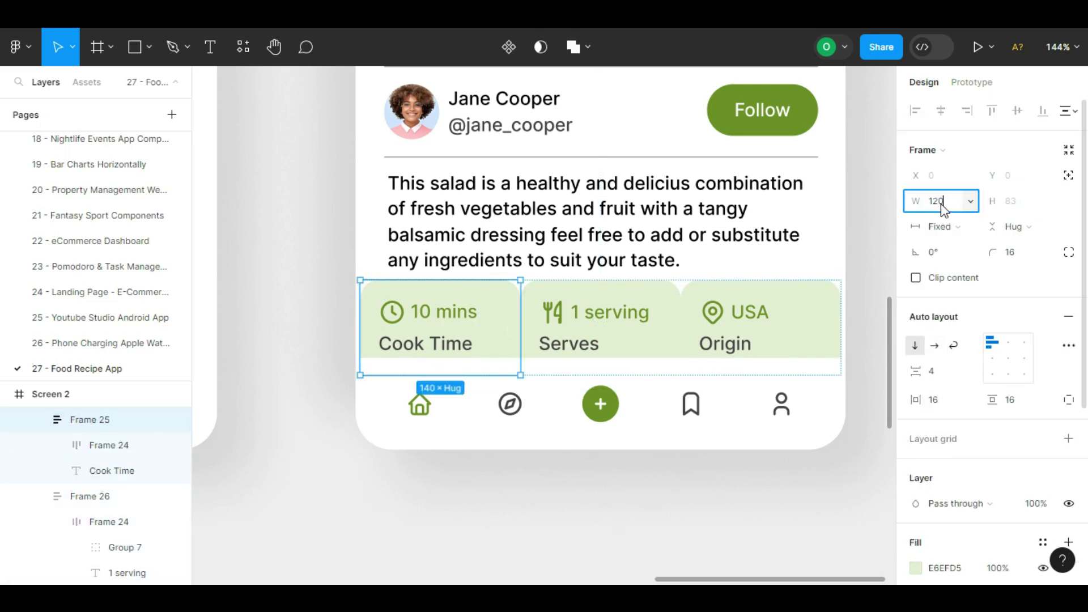
key(Return)
shift+click(585, 311)
shift+click(731, 328)
text(120)
key(Return)
key(Escape)
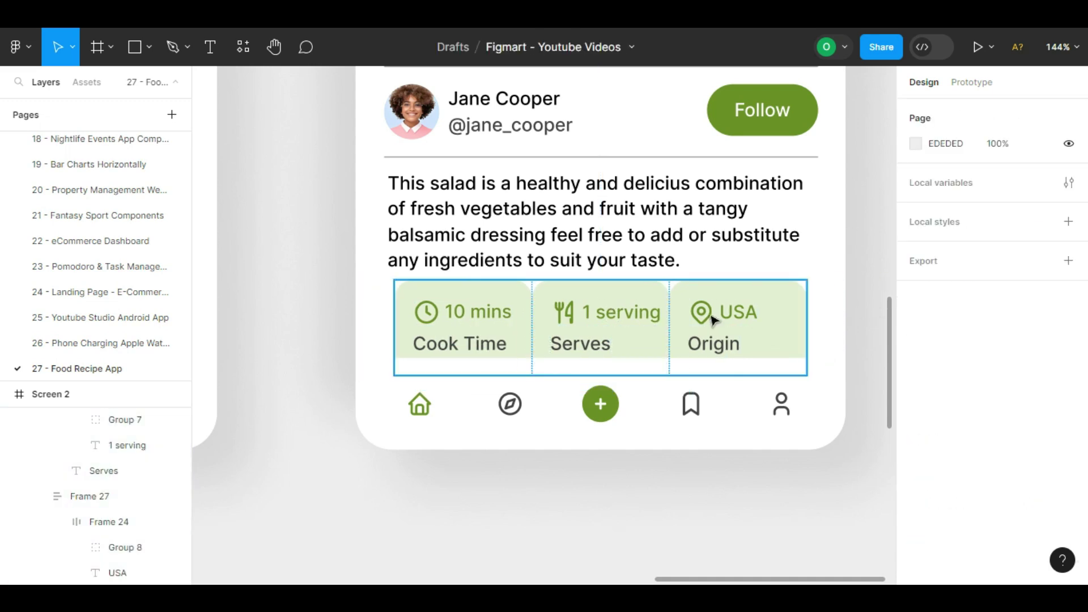
Step: Set the gap between the cards in the row to 8
click(714, 320)
key(shift+a)
click(941, 372)
text(8)
key(Return)
click(873, 299)
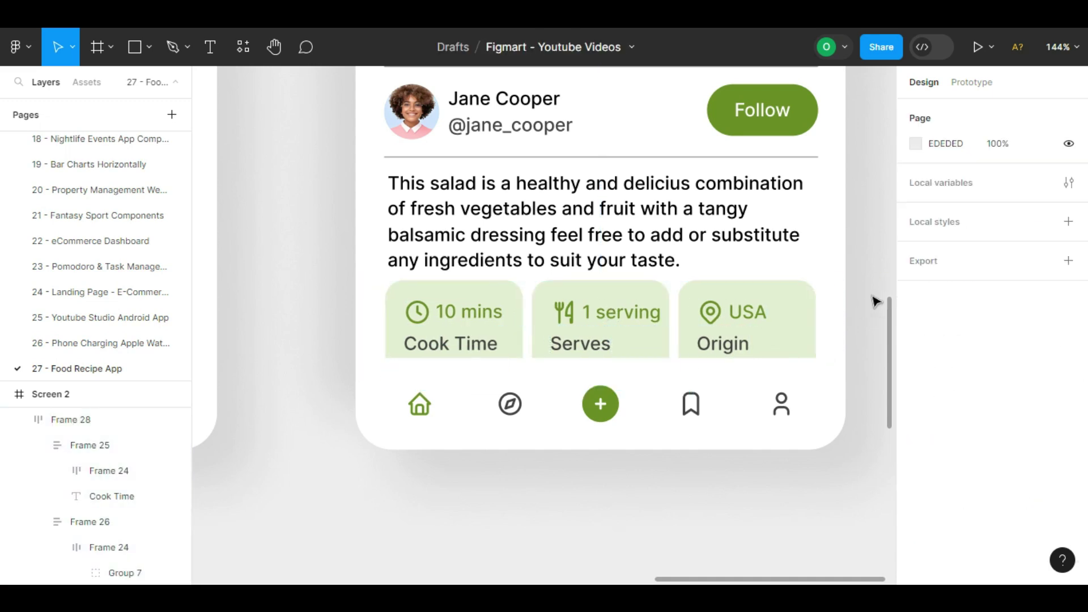
scroll(877, 302, down, 3)
Step: Navigate to Screen 2's bottom navigation bar and inspect the home and compass icons
scroll(879, 295, down, 1)
drag(885, 289, 748, 358)
click(607, 355)
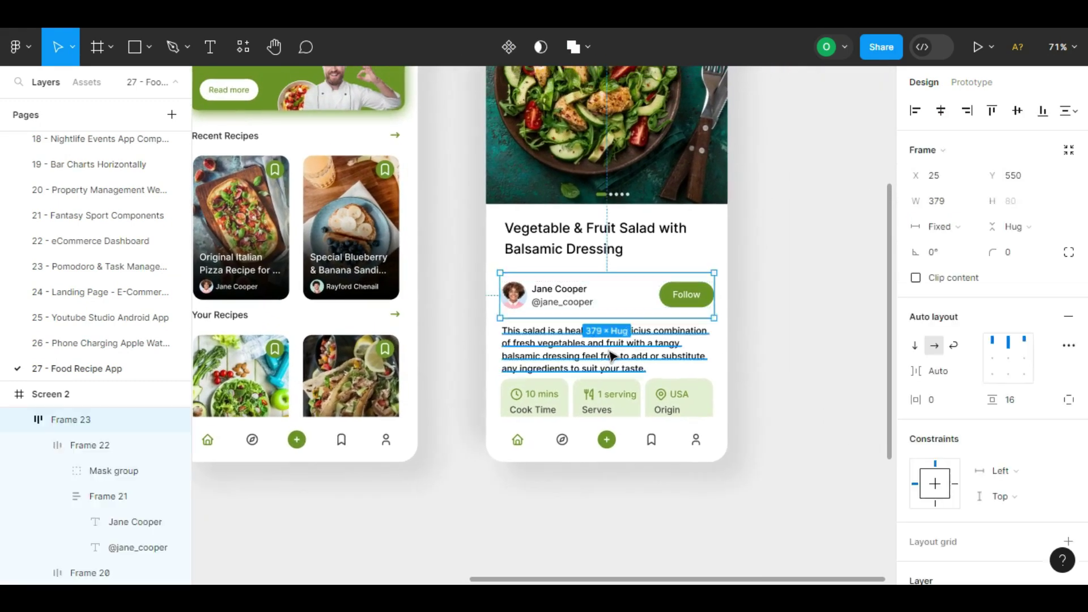
click(843, 372)
scroll(843, 372, down, 2)
scroll(822, 373, up, 2)
scroll(814, 372, down, 1)
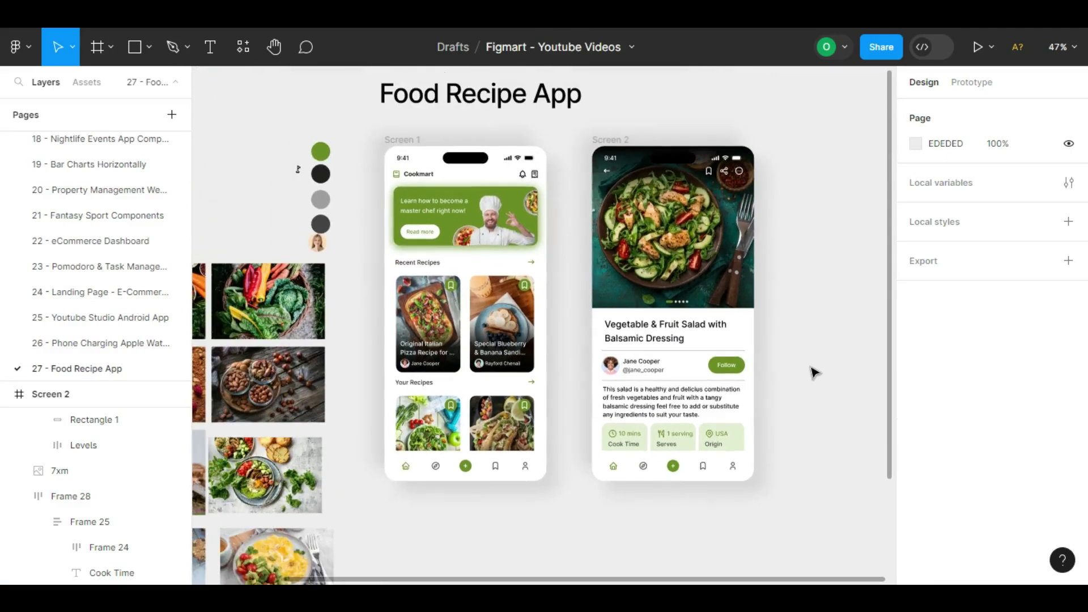
scroll(719, 489, up, 5)
click(372, 430)
key(Tab)
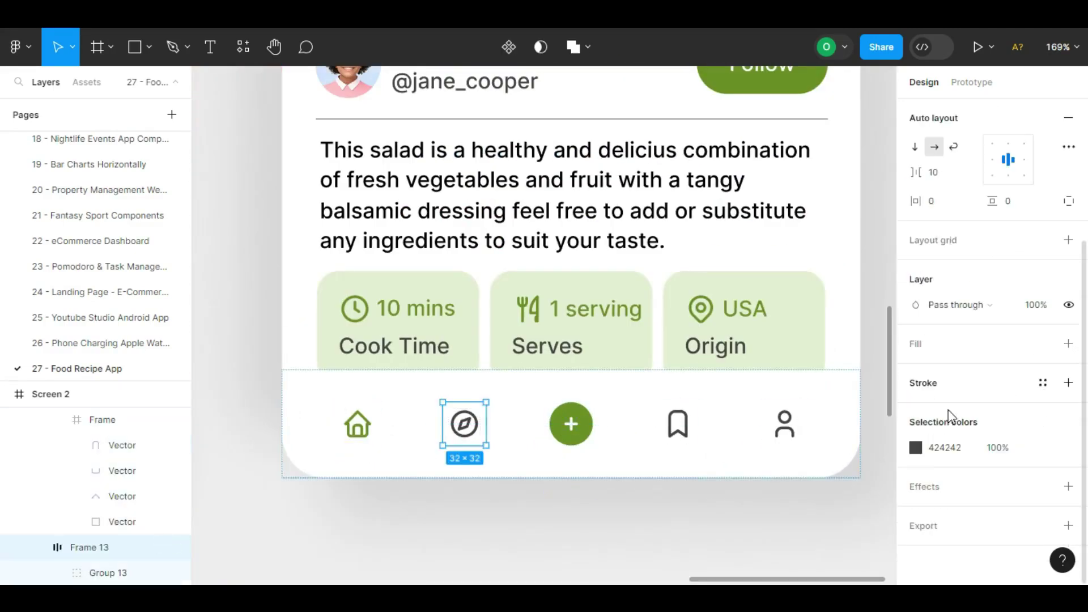
key(shift+Tab)
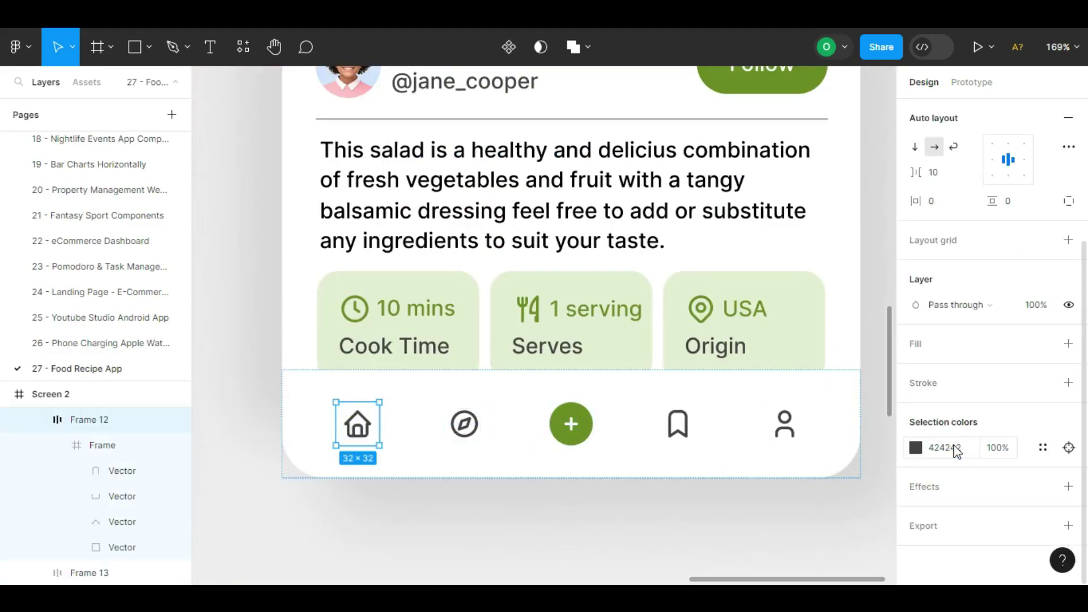
Step: Recolour the bookmark icon from 424242 to green 6B9323
click(678, 424)
click(915, 447)
text(6B9323)
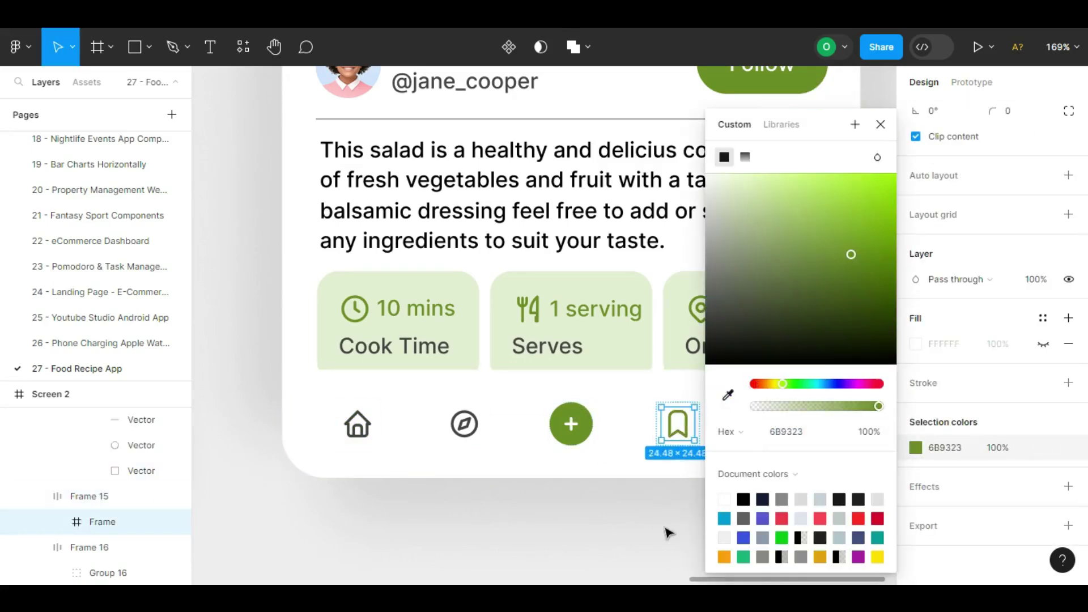
click(669, 532)
scroll(669, 533, down, 3)
scroll(641, 519, down, 3)
scroll(768, 300, right, 2)
Step: Duplicate Screen 2 into a new Screen 3 beside it
click(460, 129)
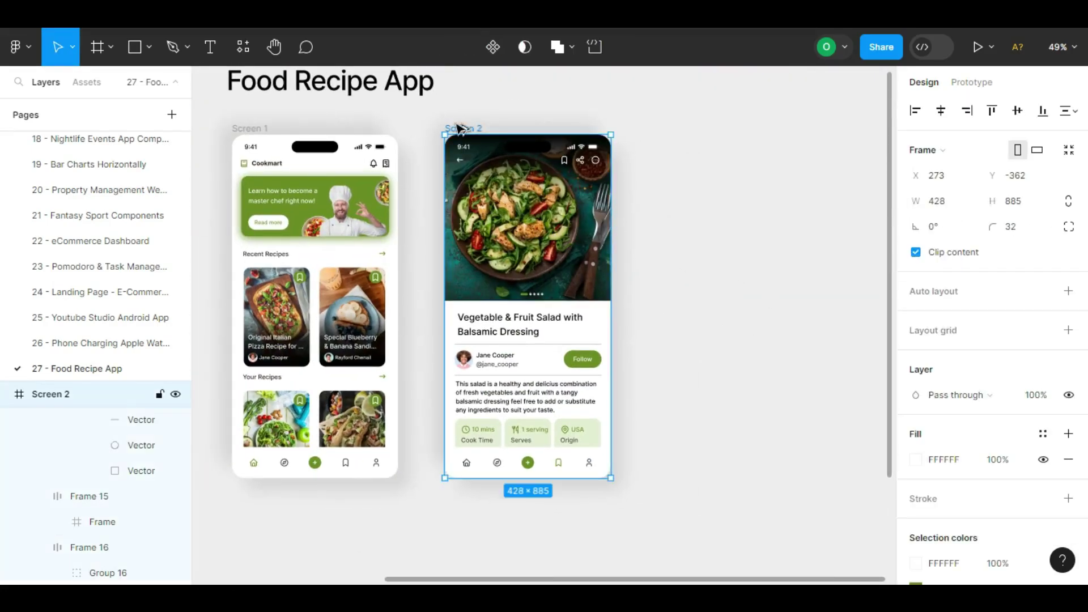
drag(461, 128, 673, 128)
scroll(716, 156, right, 3)
click(716, 156)
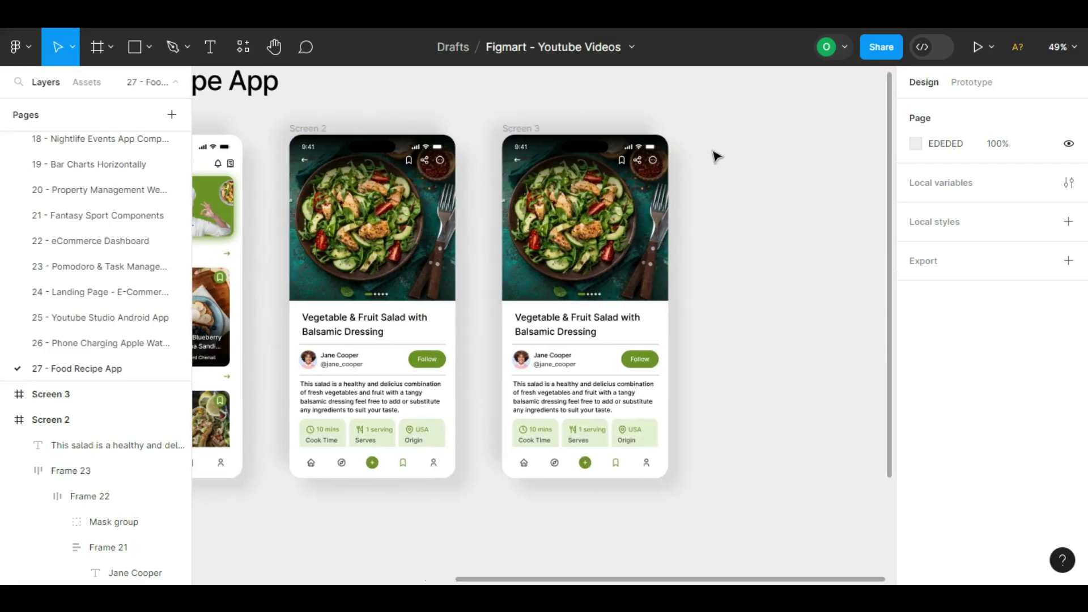
Step: Delete the food photo and the recipe title, author and text blocks from Screen 3
click(633, 224)
key(Delete)
click(538, 156)
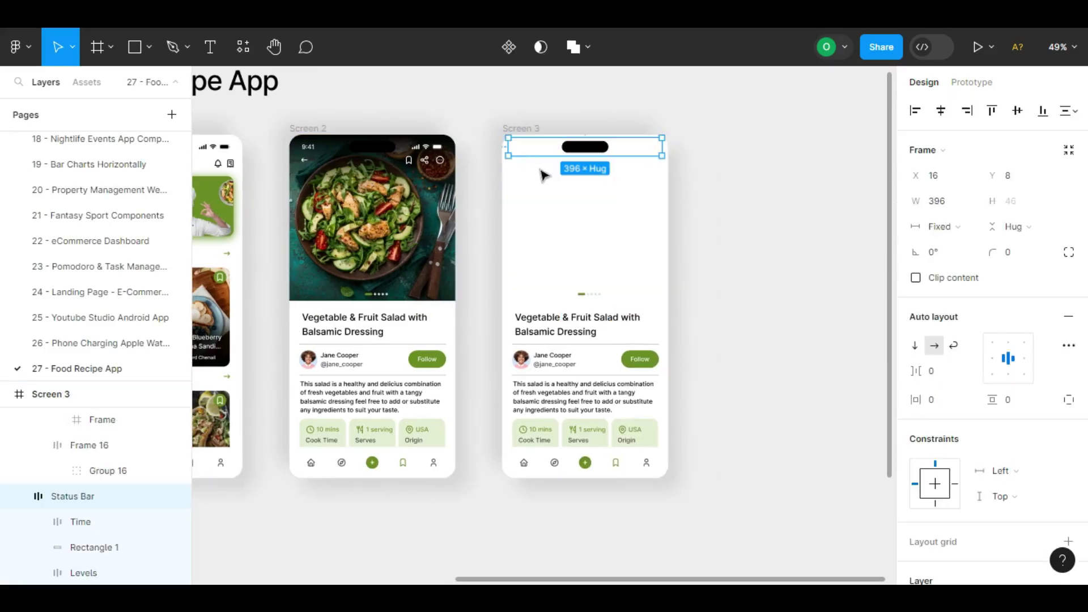
mouse_move(696, 160)
mouse_down()
mouse_move(489, 277)
mouse_move(489, 479)
mouse_move(491, 440)
mouse_up()
key(Delete)
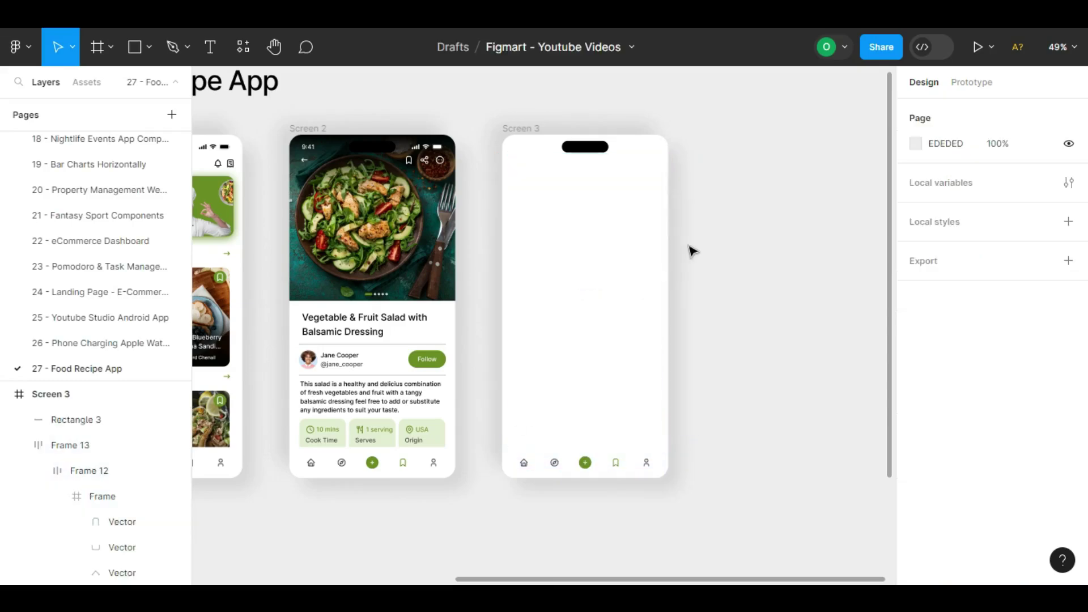
Step: Recolour Screen 3's status bar to black (000000)
click(585, 147)
click(944, 431)
text(0)
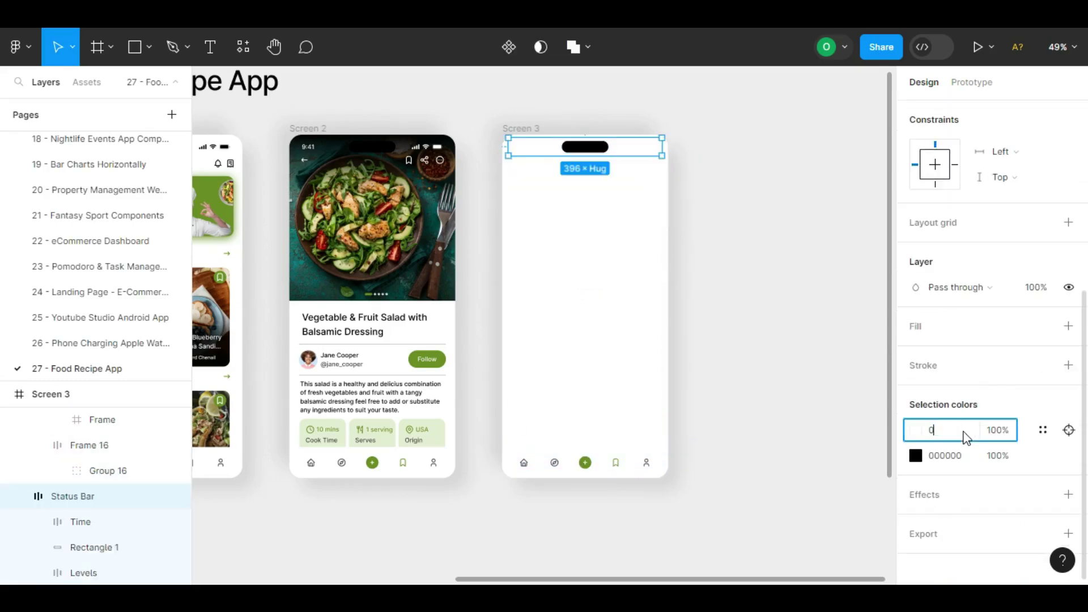
click(766, 264)
scroll(341, 214, left, 5)
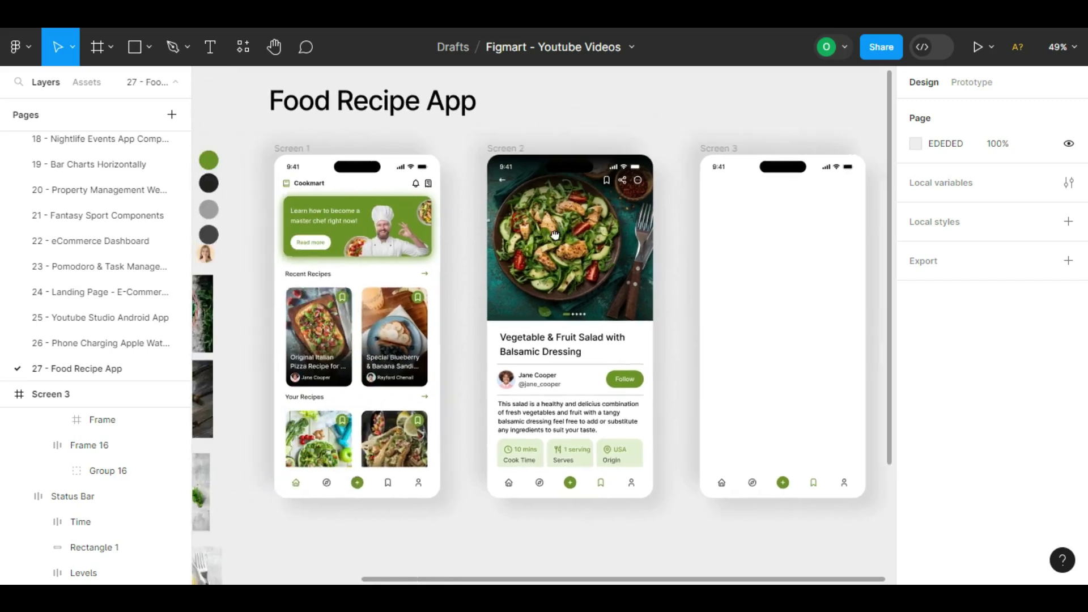
scroll(488, 257, left, 3)
scroll(599, 233, right, 5)
Step: Recolour the back arrow to #212121, move it top-left, and delete the bookmark, share and more icons
ctrl+scroll(434, 213, up, 5)
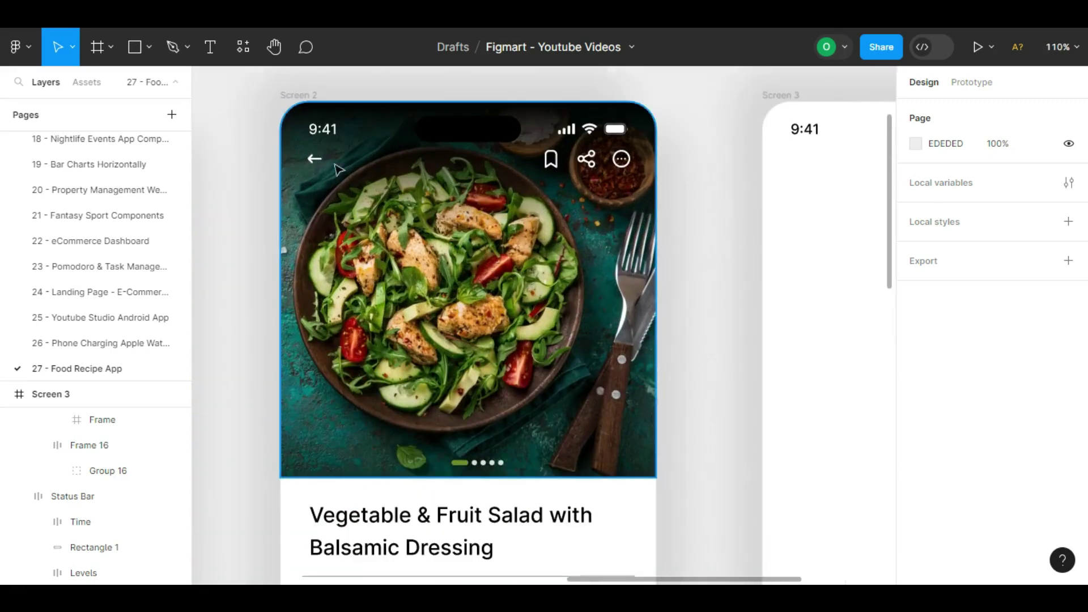
click(318, 165)
scroll(436, 221, right, 6)
click(531, 252)
click(544, 326)
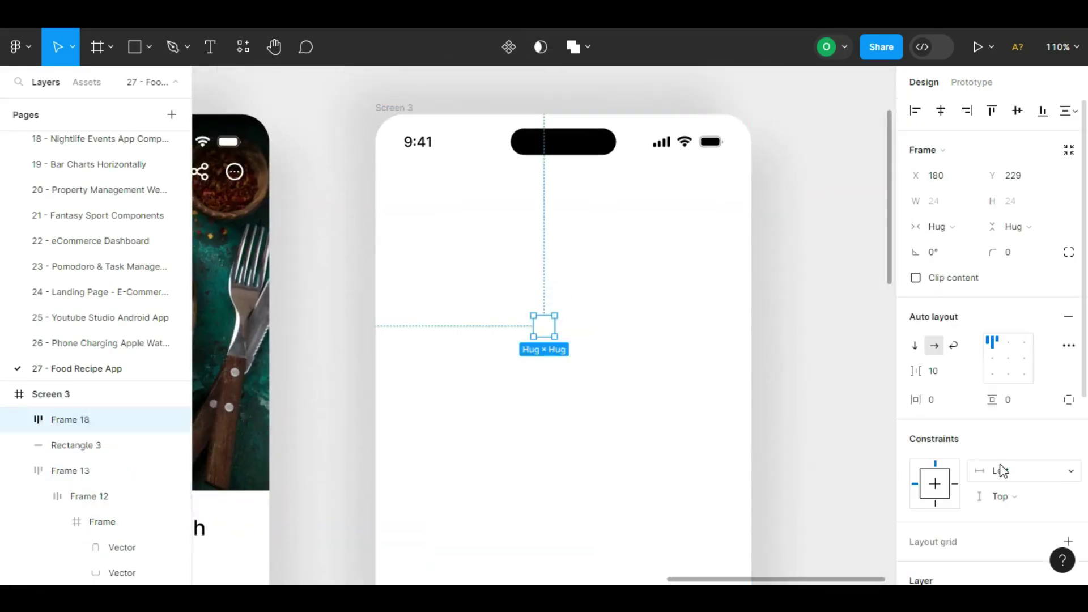
scroll(992, 340, down, 5)
click(958, 448)
text(0)
text(212121)
key(Return)
drag(550, 332, 425, 194)
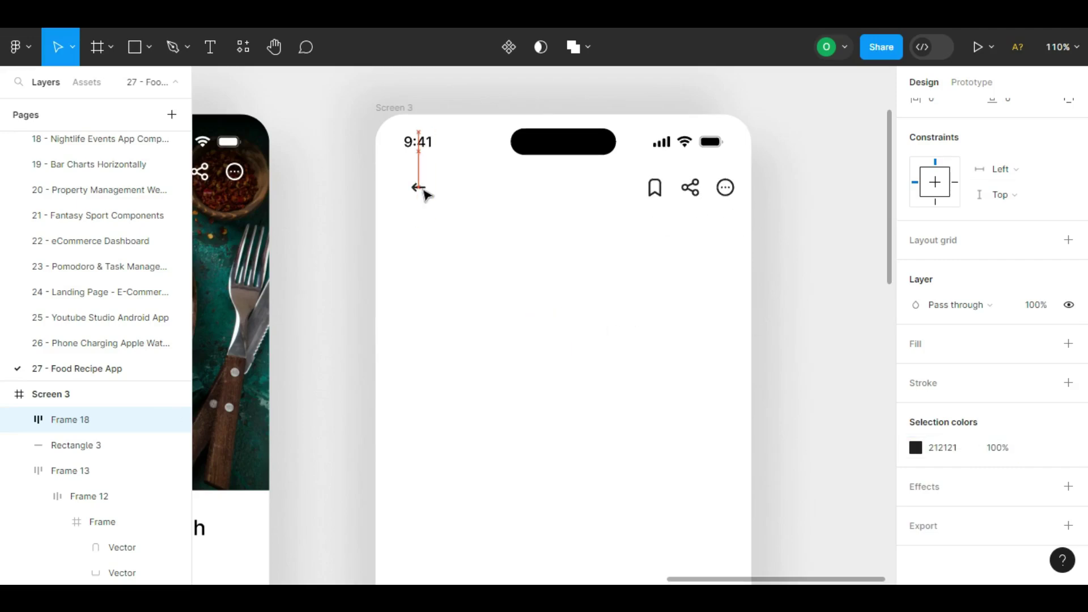
click(687, 195)
key(Delete)
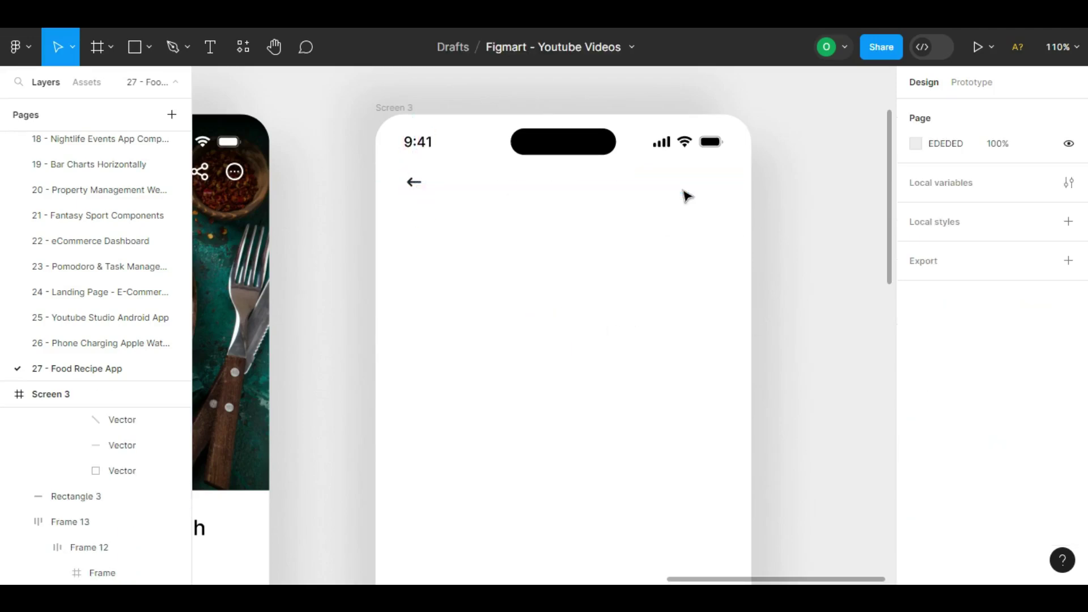
Step: Draw a bar rectangle with height 8, corner radius 20 and F1F1F1 fill
click(149, 47)
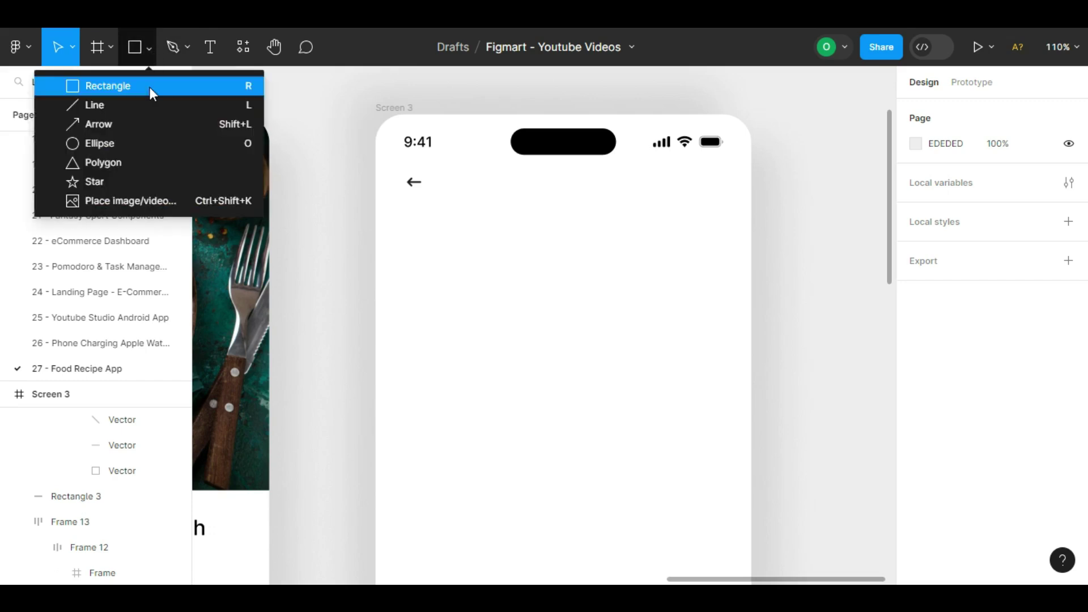
click(149, 87)
drag(499, 219, 678, 230)
click(1009, 176)
text(8)
key(Return)
click(1009, 201)
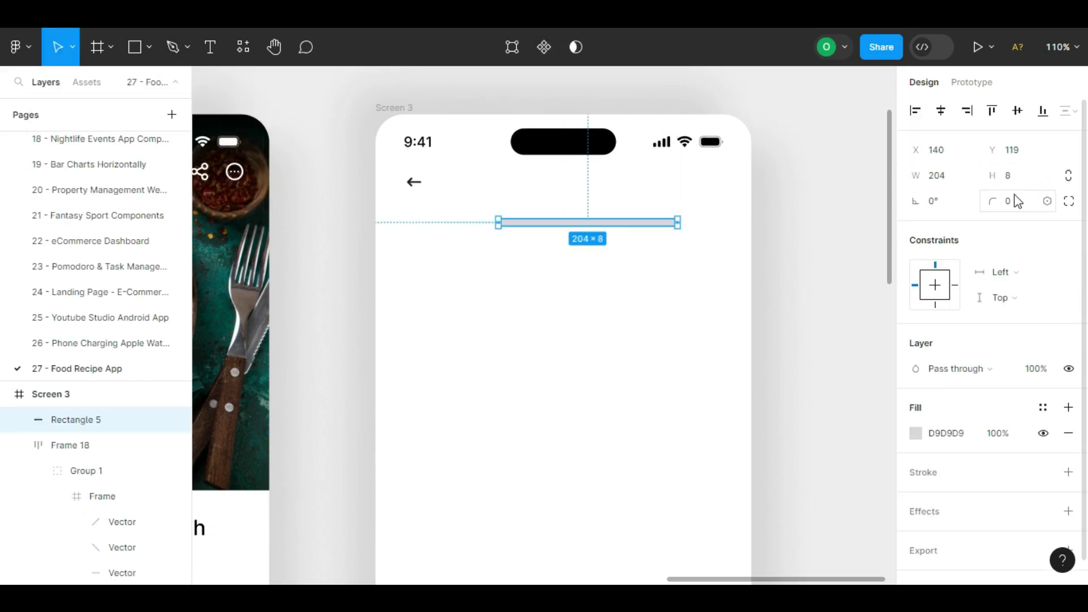
text(20)
key(Return)
click(915, 433)
text(F1F1F1)
key(Return)
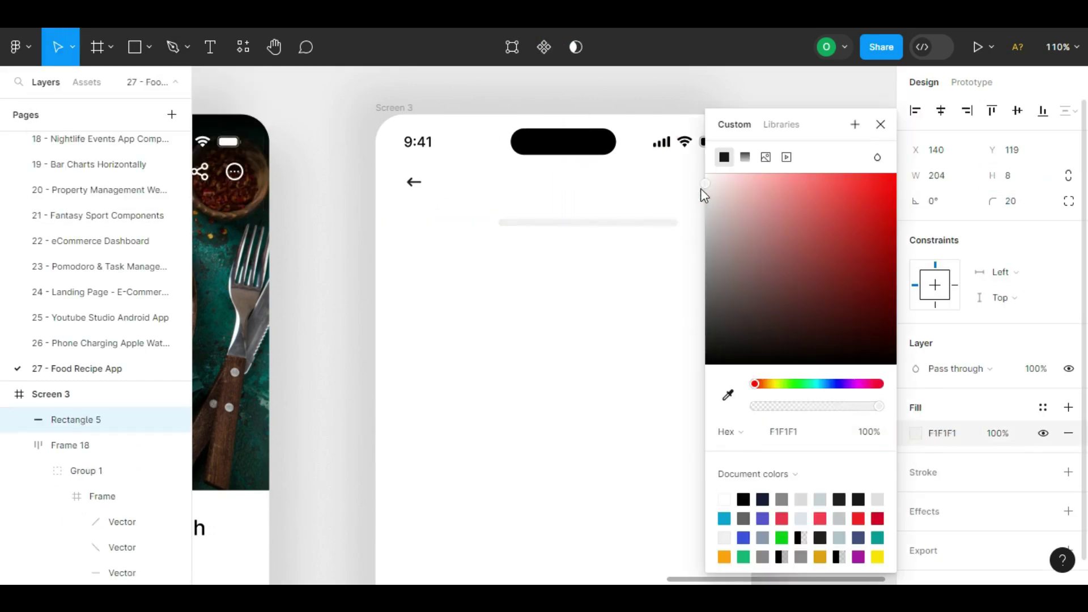
click(705, 194)
Step: Duplicate the grey bar and fill the copy with the Follow button's green, 6B8E23
drag(643, 225, 621, 244)
scroll(579, 327, down, 5)
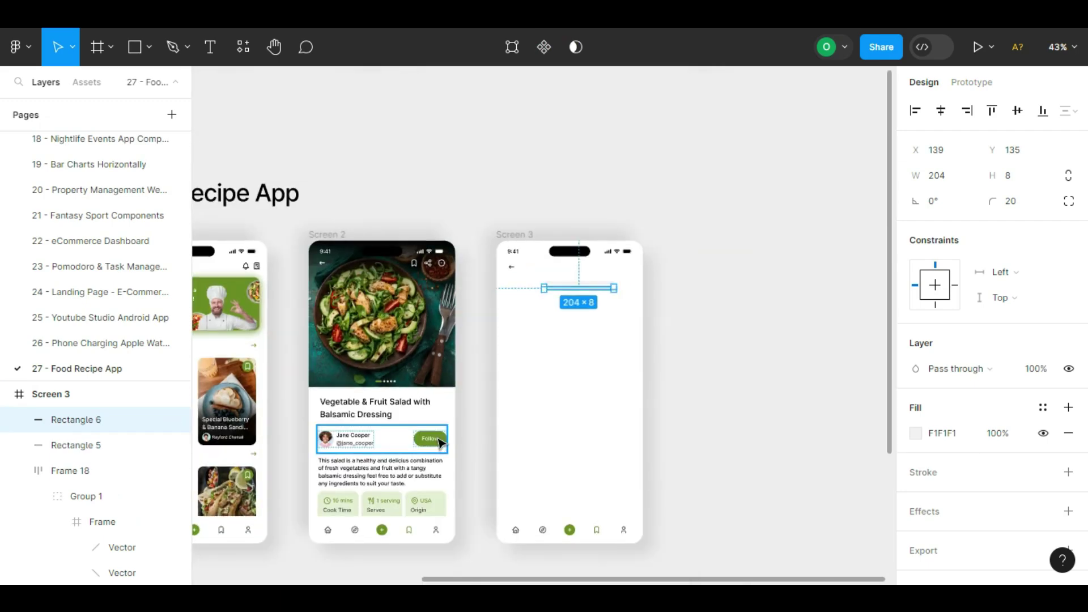
click(431, 438)
scroll(409, 439, up, 5)
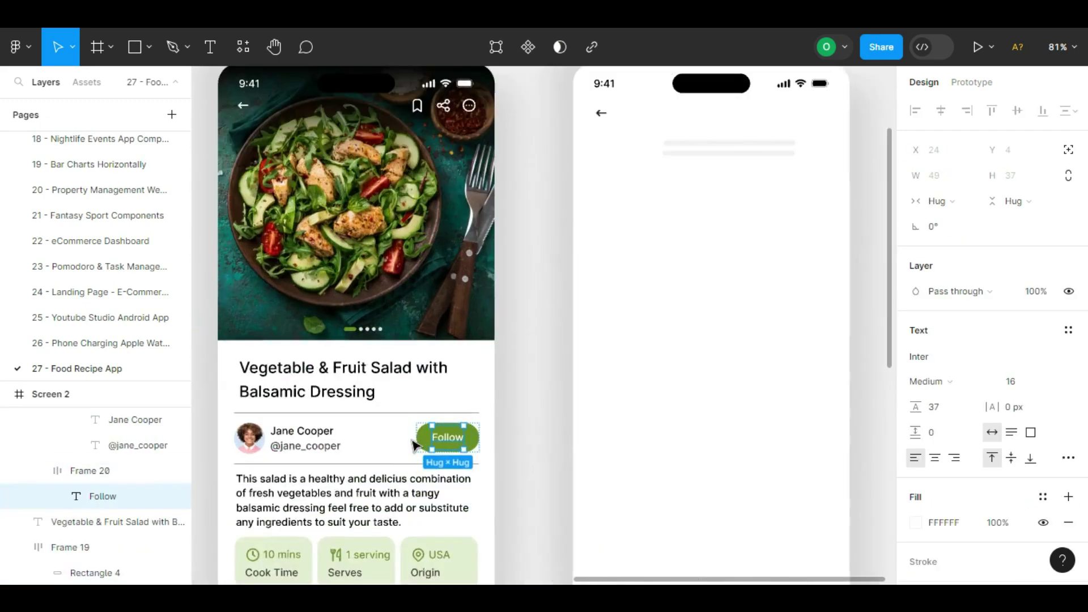
key(shift+Return)
scroll(629, 354, down, 5)
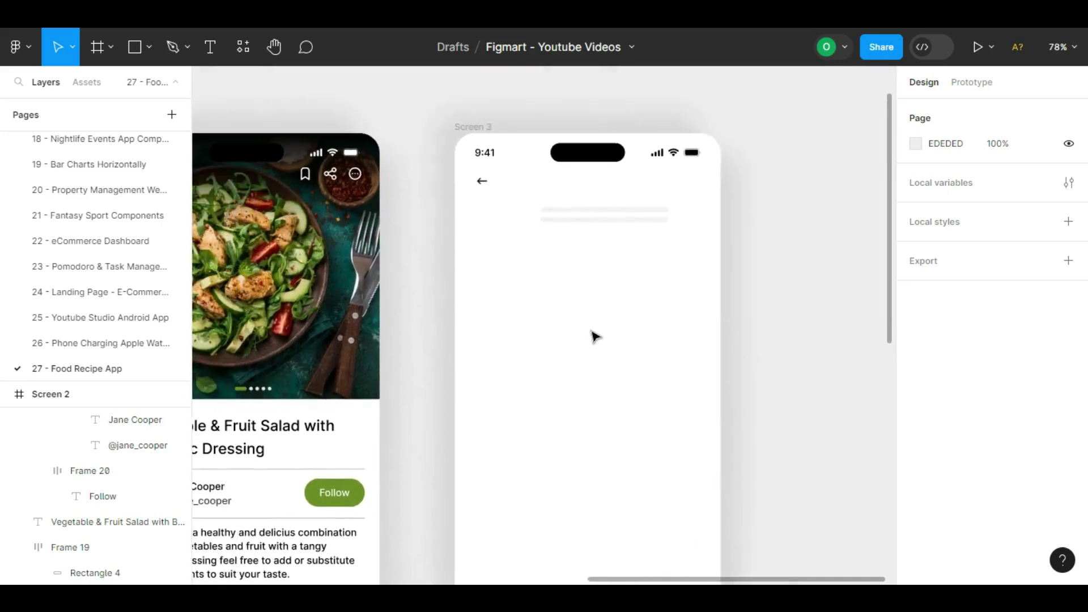
scroll(595, 335, up, 5)
click(634, 153)
text(6B8E23)
key(Return)
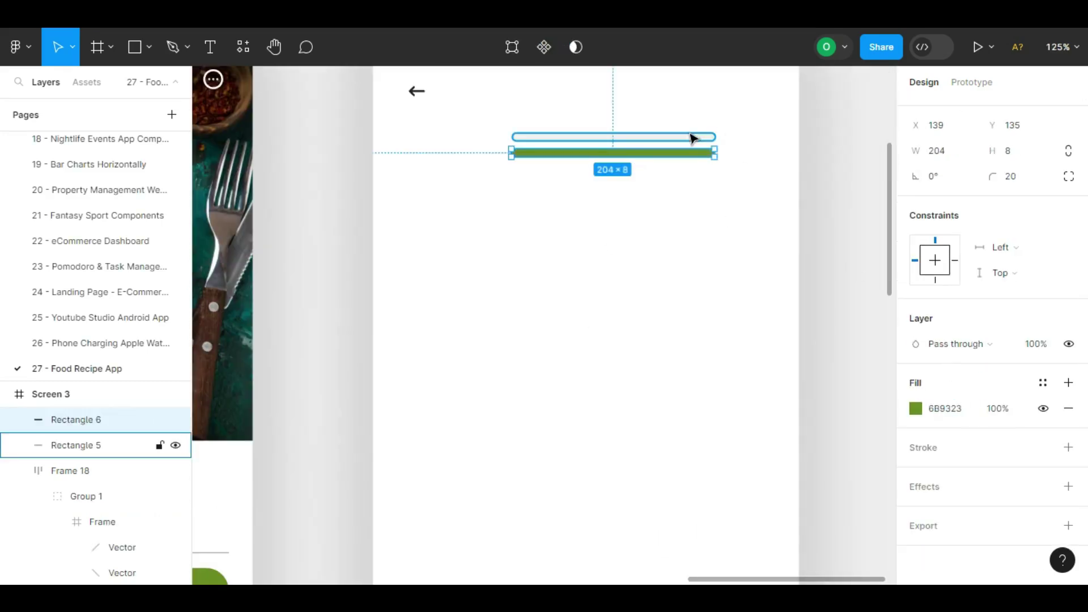
Step: Set the green bar's height back to 8 and centre both bars vertically
shift+click(692, 138)
scroll(794, 227, up, 2)
key(Escape)
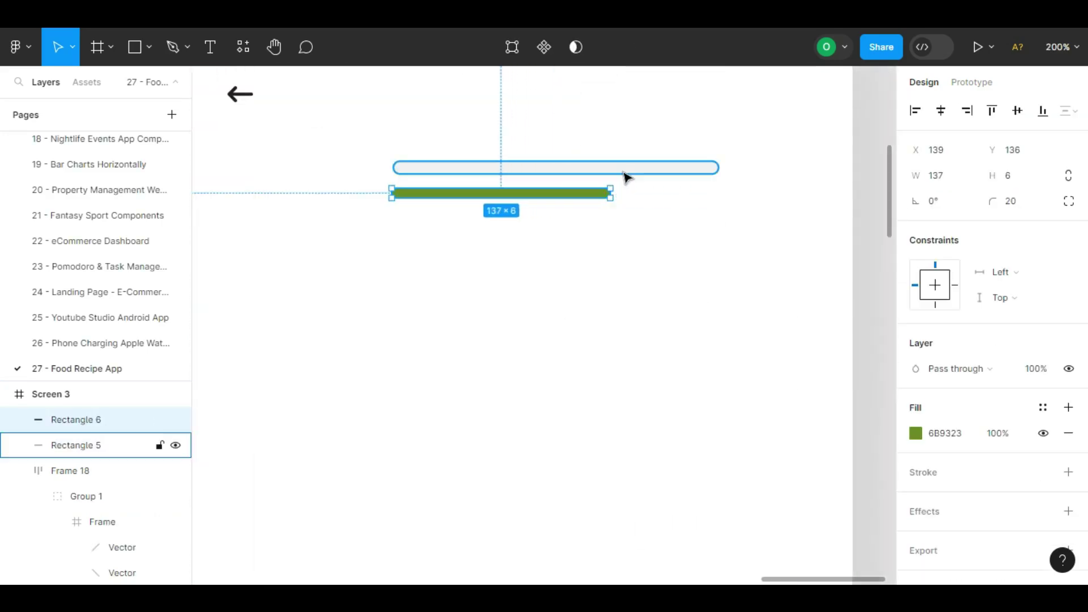
click(627, 170)
click(595, 194)
shift+click(636, 170)
click(1030, 177)
text(8)
key(Return)
shift+click(680, 168)
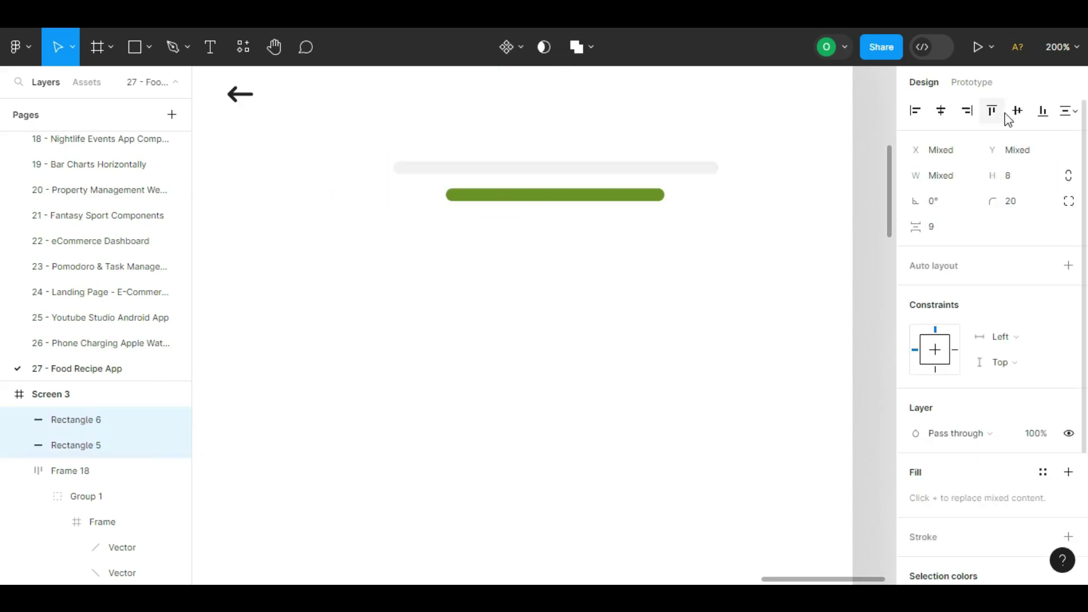
click(1016, 112)
Step: Group the two bars, place the progress bar beside the back arrow, and apply auto layout
scroll(610, 264, down, 2)
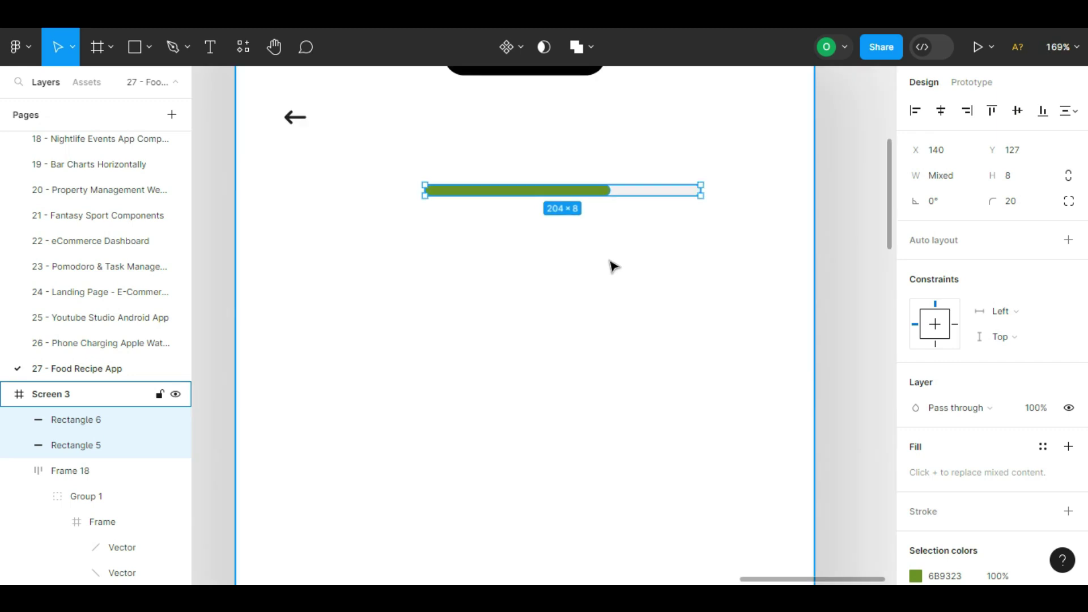
key(ctrl+g)
scroll(601, 249, up, 1)
mouse_move(601, 241)
mouse_down()
mouse_move(568, 171)
mouse_move(532, 150)
mouse_up()
scroll(549, 229, down, 3)
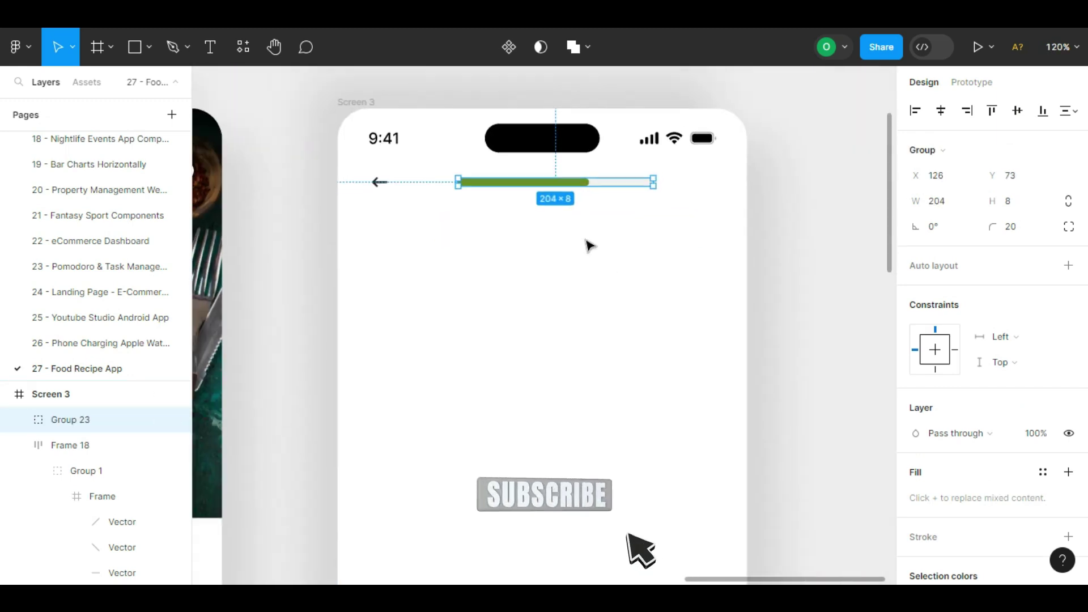
key(shift+a)
Step: Add the text 'Do you have any dietary preferences?' below the progress bar
click(579, 240)
scroll(578, 240, left, 3)
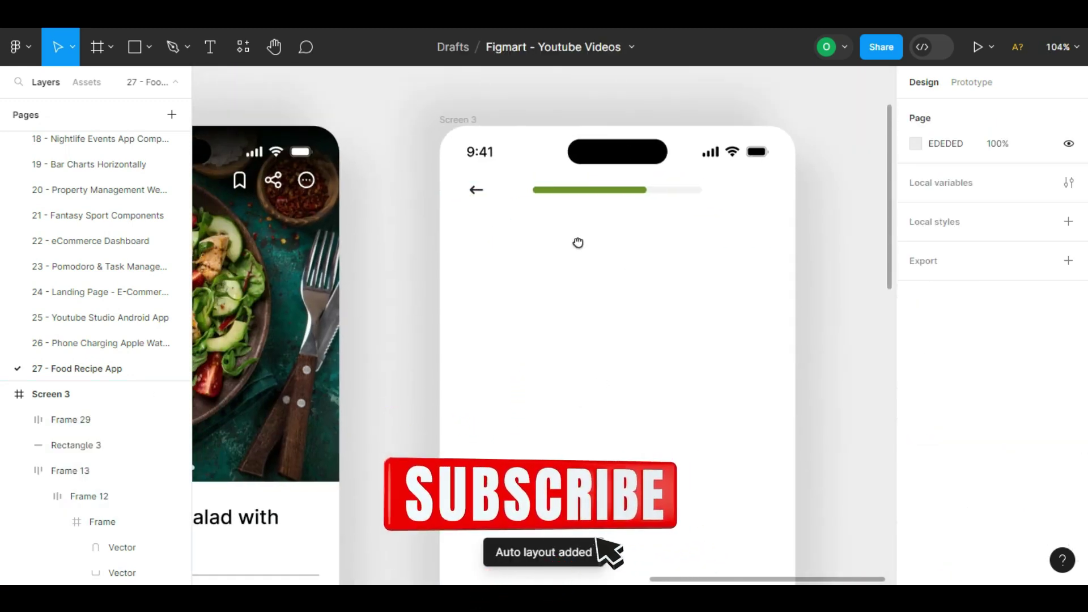
key(t)
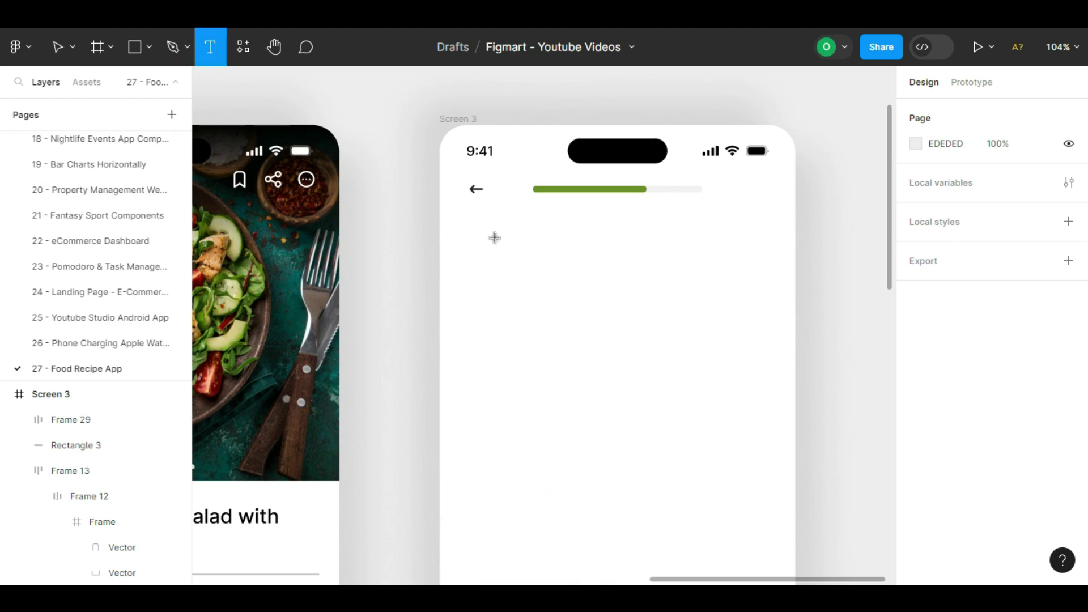
click(501, 238)
text(D)
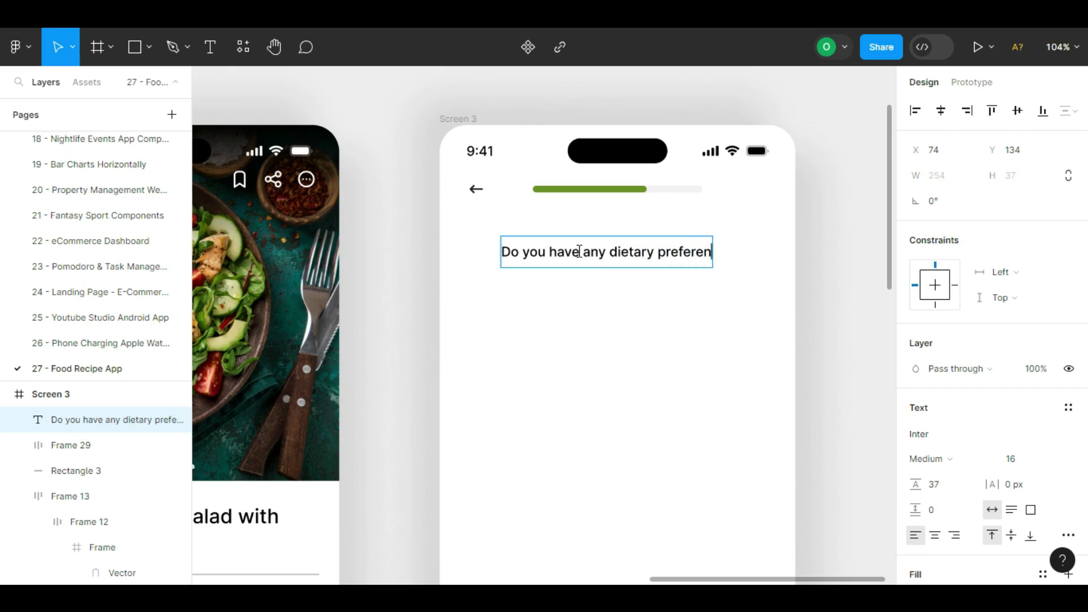
Step: Duplicate the question below and start retyping it as the 'Sel…' subtext
mouse_move(612, 257)
mouse_down()
mouse_move(581, 238)
mouse_move(571, 269)
mouse_up()
key(Return)
text(Sel)
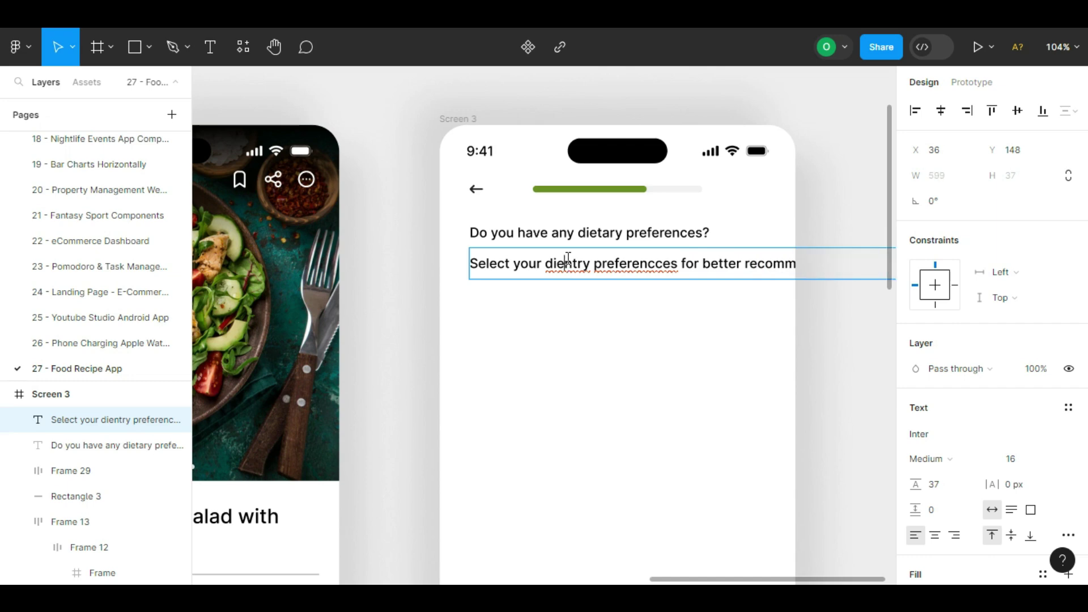
Step: Correct two misspellings in the subtext and narrow it to wrap onto two lines
right_click(568, 264)
click(586, 270)
right_click(635, 264)
click(638, 275)
key(Escape)
scroll(689, 304, down, 5)
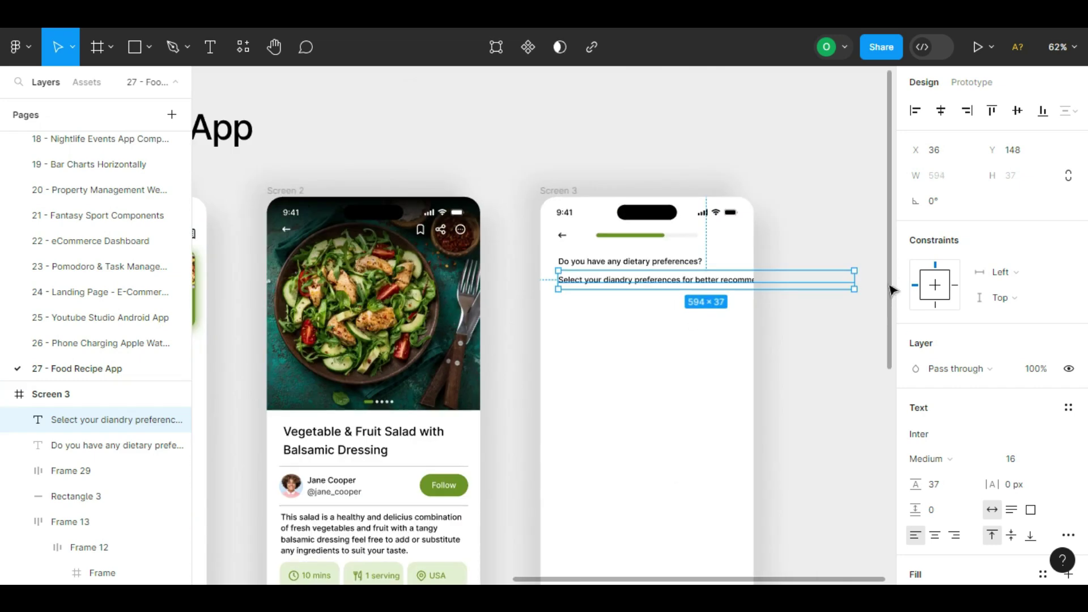
drag(855, 280, 761, 280)
scroll(602, 262, up, 5)
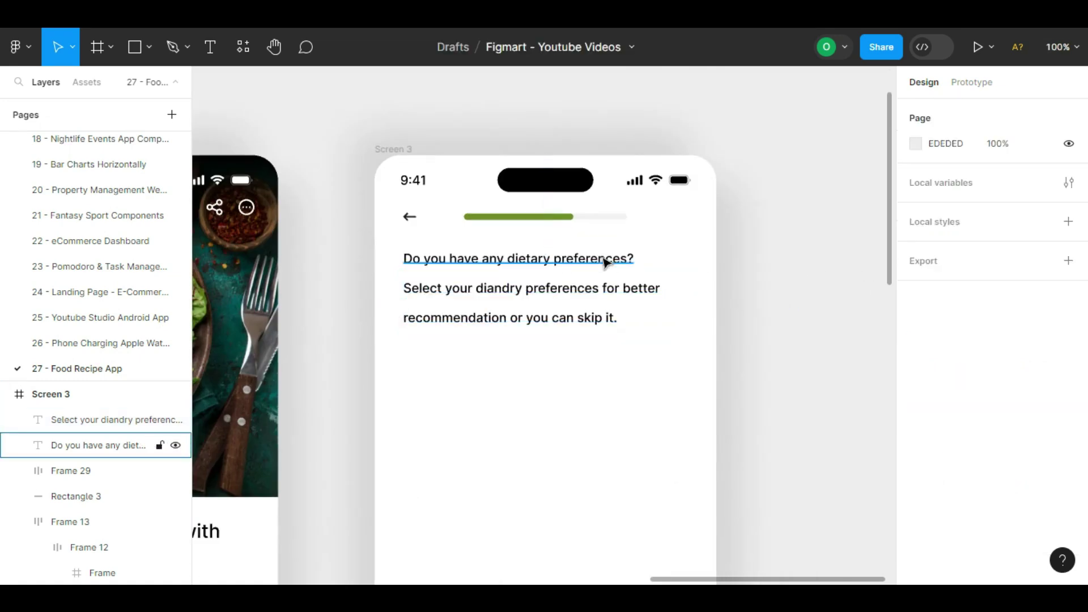
Step: Make the heading 24px on two lines, move the subtext below, and give it line height 24
click(602, 261)
click(1015, 458)
text(24)
key(Return)
drag(749, 259, 680, 258)
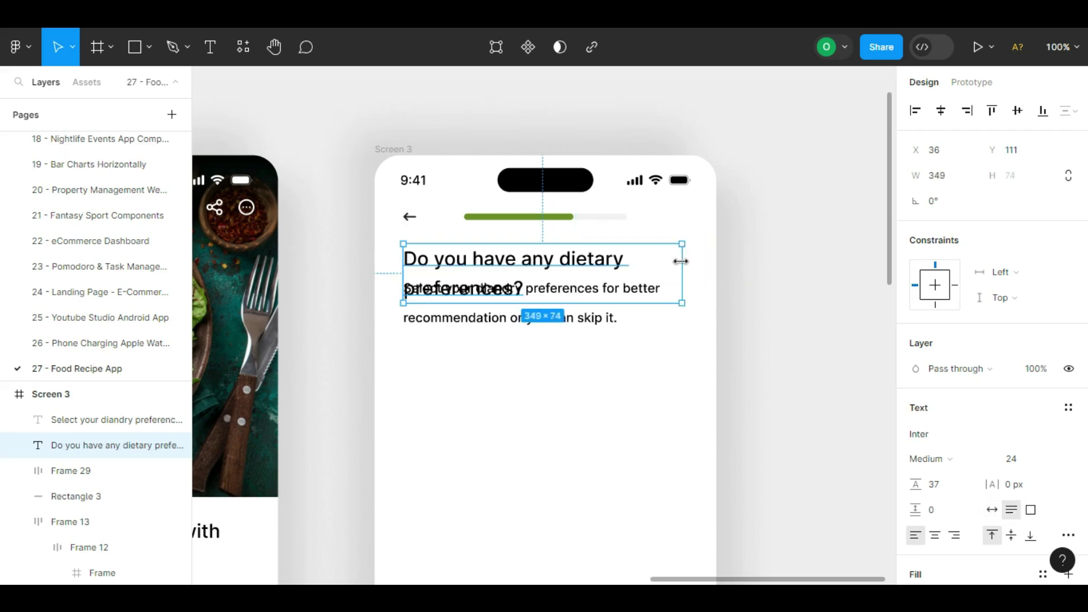
drag(591, 318, 579, 358)
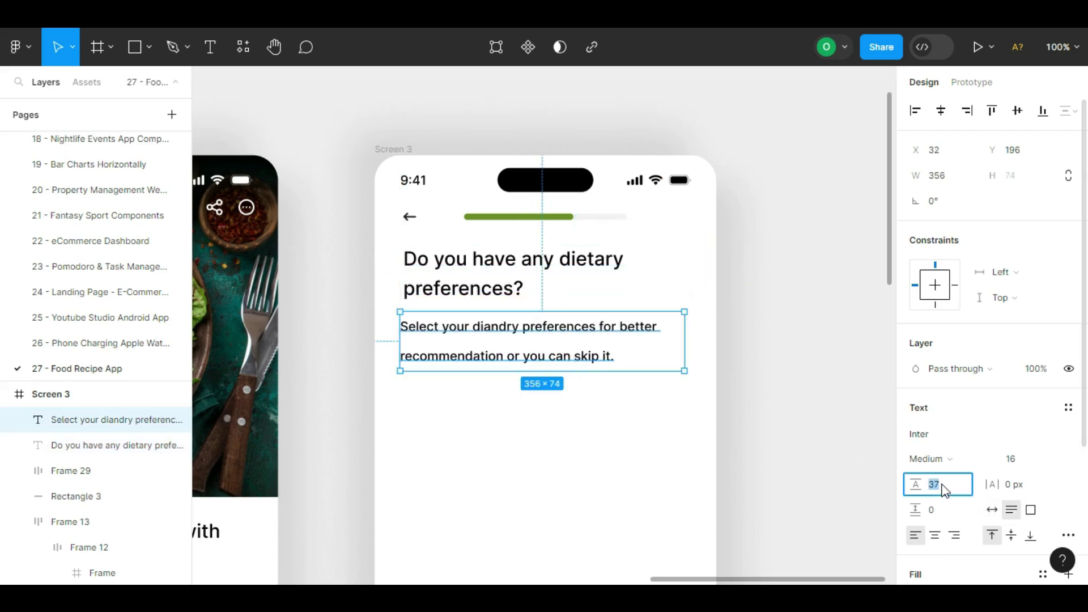
text(24)
key(Return)
Step: Colour both the heading and subtext 2C2C2C
ctrl+scroll(588, 420, down, 1)
shift+click(573, 204)
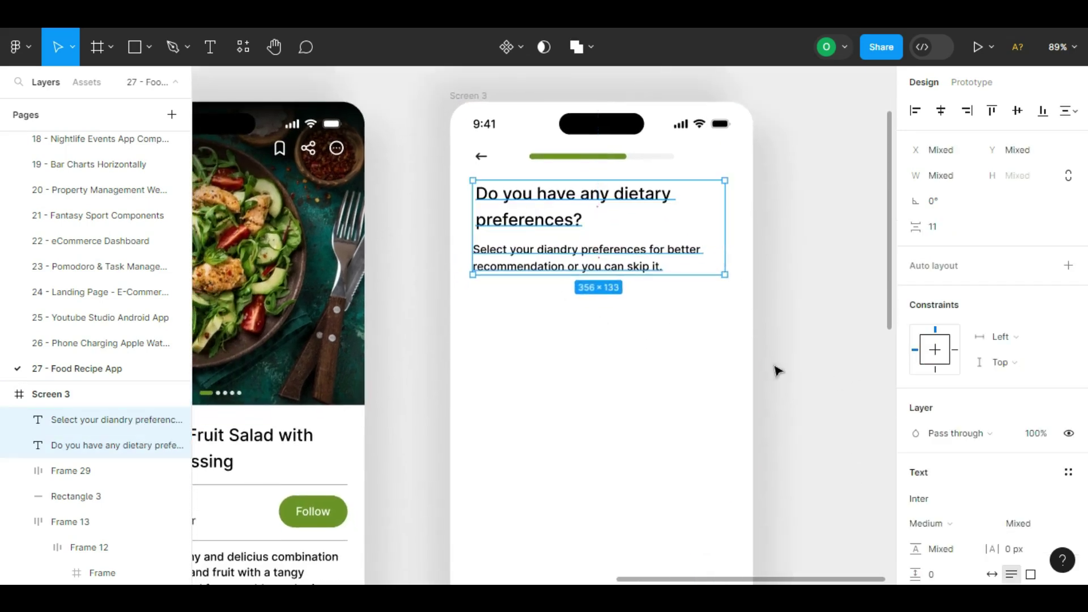
scroll(992, 397, down, 3)
click(958, 408)
text(2C2C2C)
key(Return)
Step: Stack heading and subtext in auto layout with an 8 gap
click(552, 260)
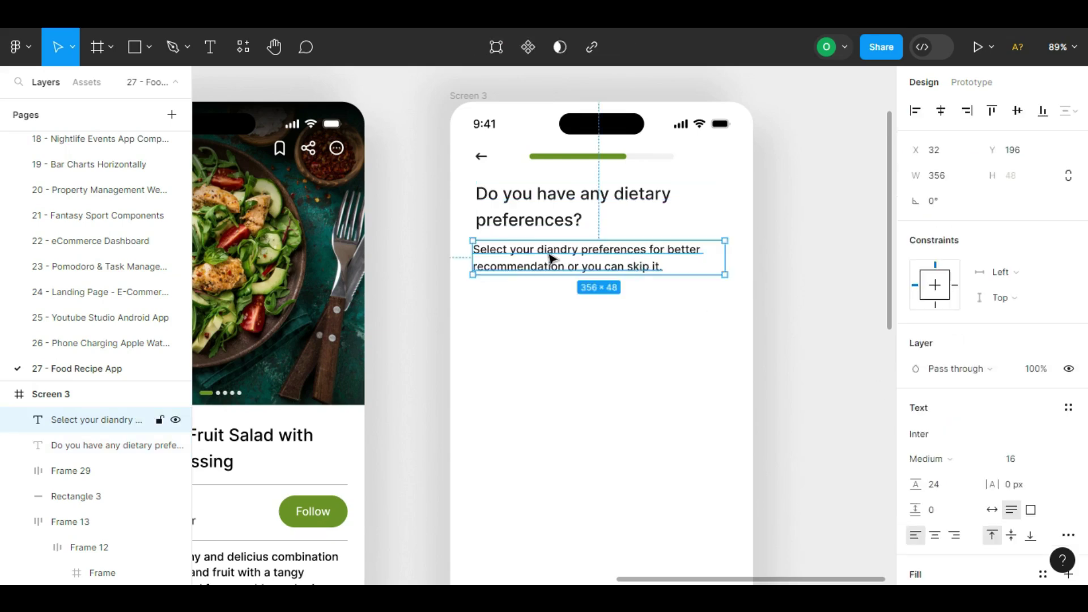
shift+click(566, 210)
key(shift+a)
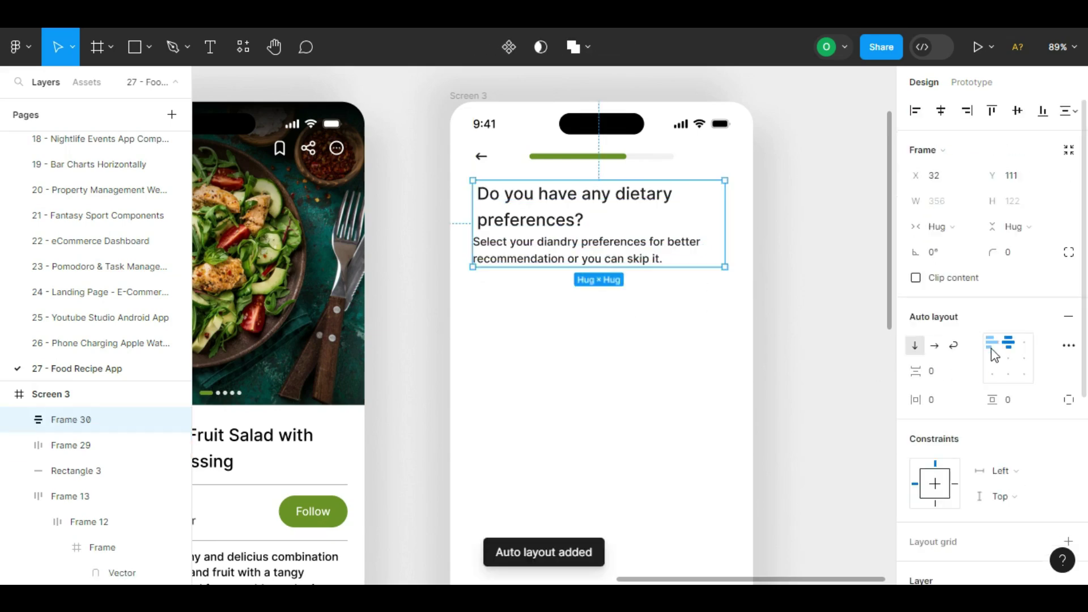
click(933, 371)
text(8)
key(Return)
Step: Start a new text label below the subtext
click(826, 360)
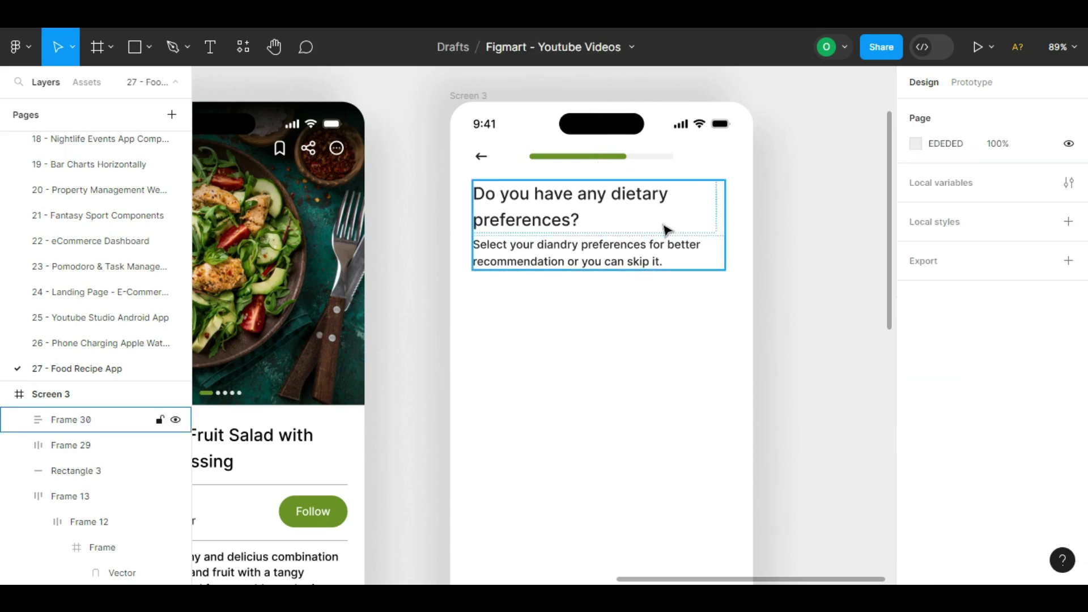
click(667, 229)
click(783, 253)
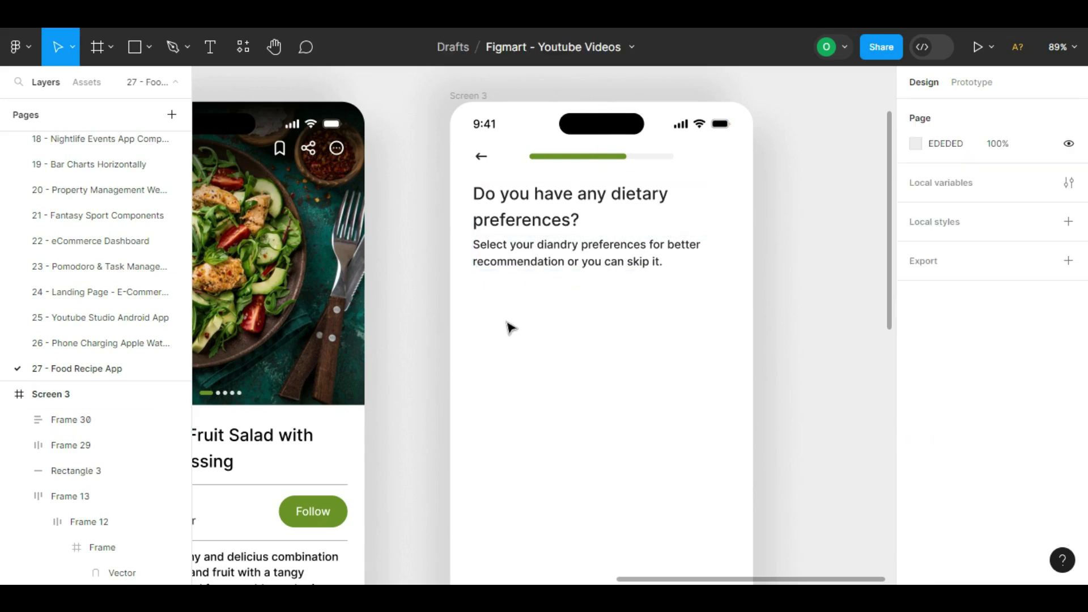
key(t)
click(530, 327)
text(Vegetarian)
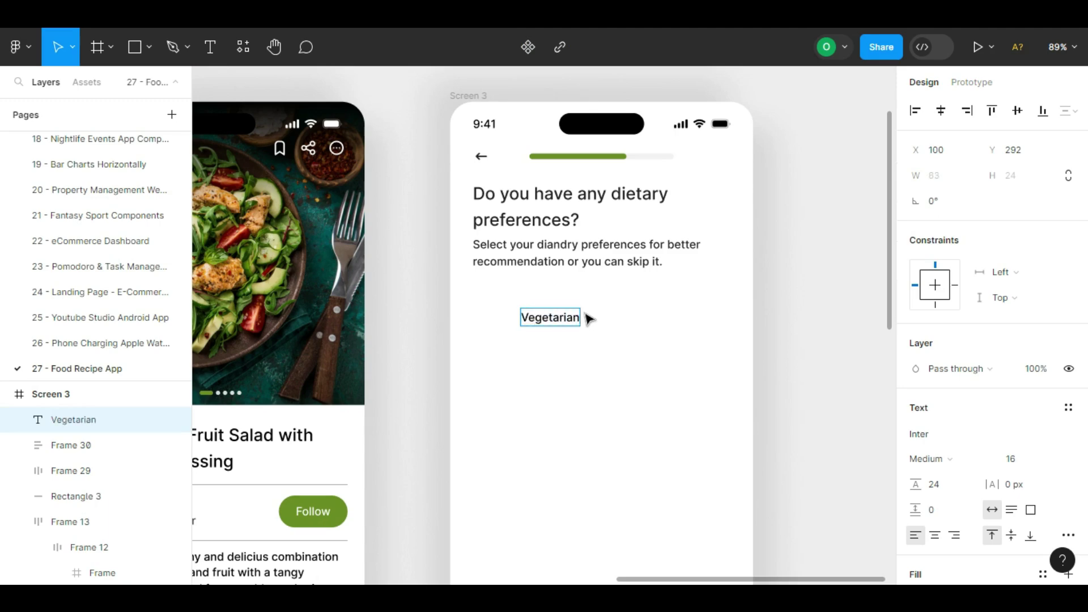
Step: Finish the Vegetarian label and resize the food photos to 48 wide
key(Escape)
key(shift+1)
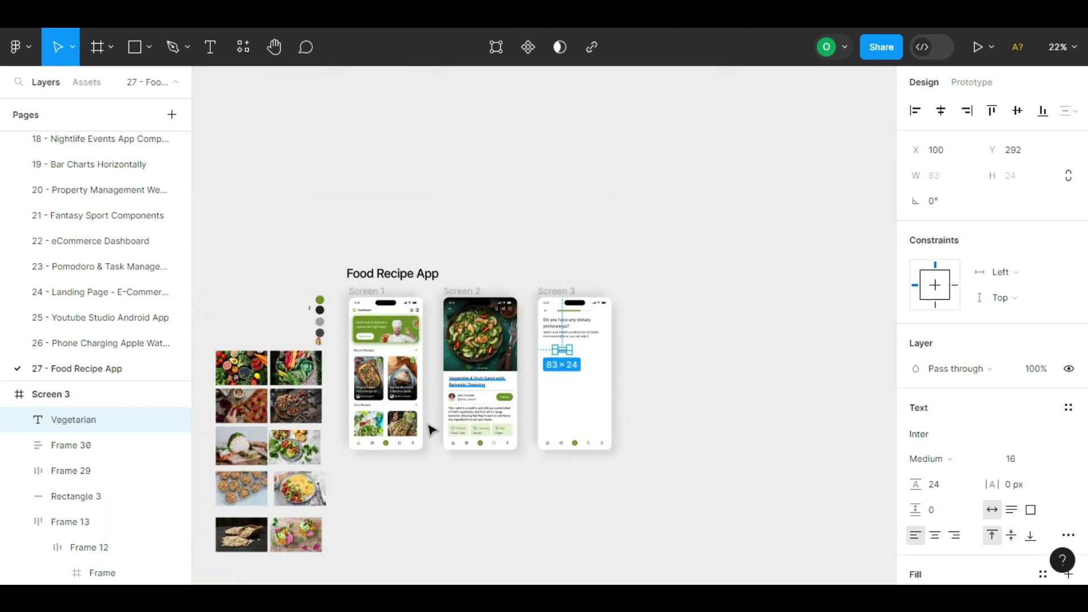
click(413, 488)
drag(332, 245, 408, 403)
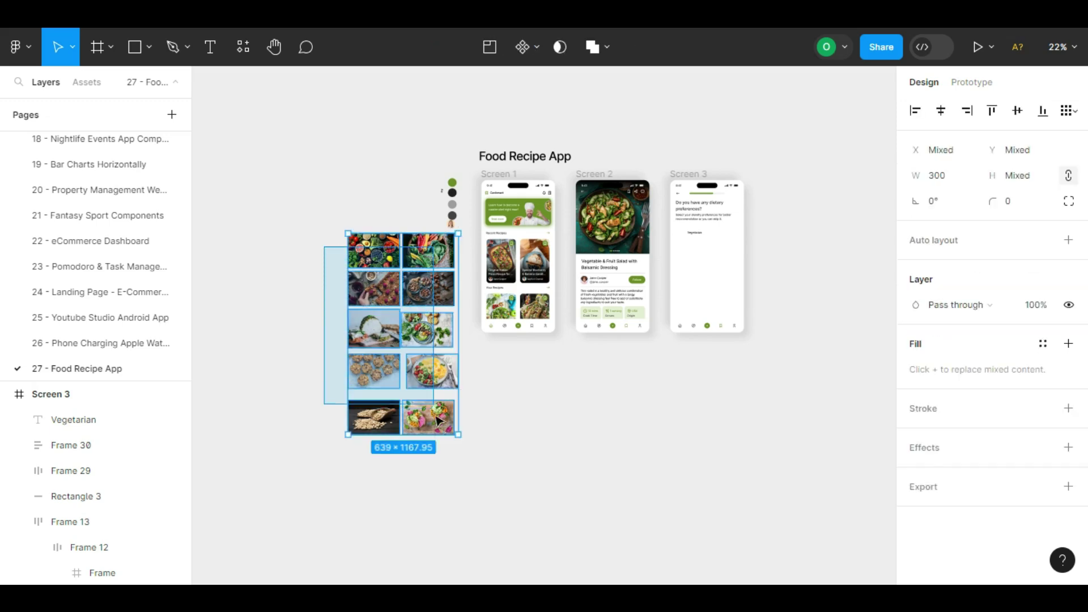
text(48)
key(Return)
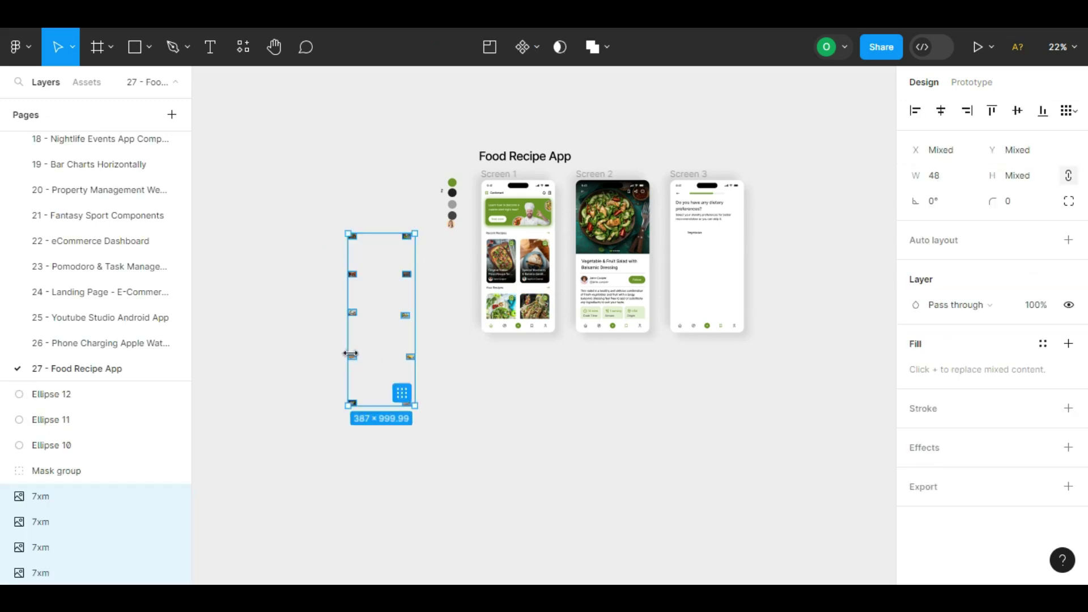
Step: Arrange the photos in a five-column grid with Quantizer and move it right of Screen 3
right_click(350, 354)
click(593, 237)
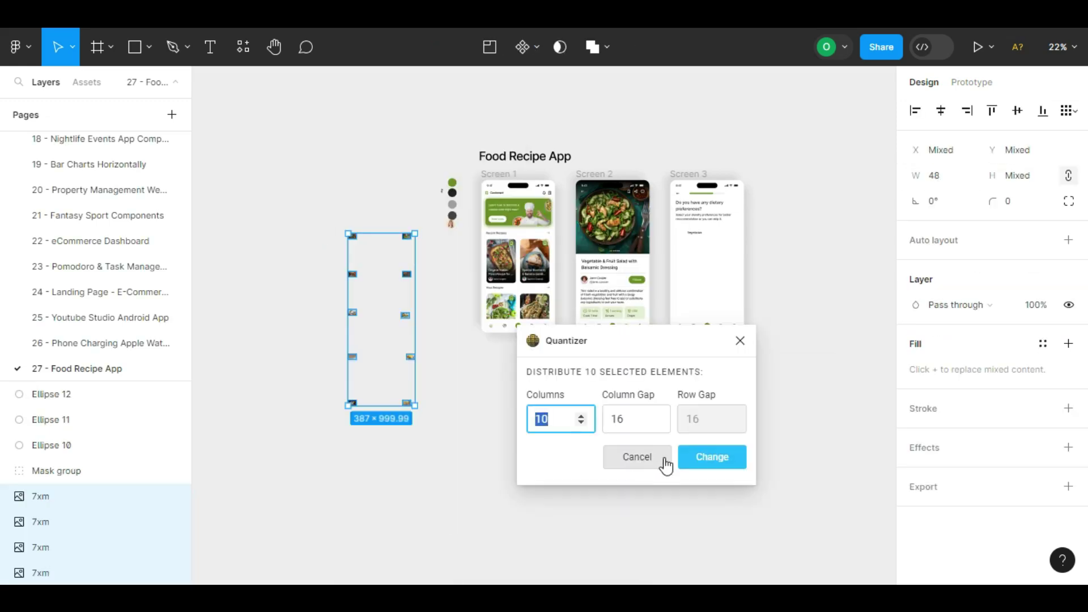
text(5)
click(713, 458)
drag(352, 250, 754, 259)
Step: Place one food image left of Vegetarian and resize it to 32×32
ctrl+scroll(754, 258, up, 3)
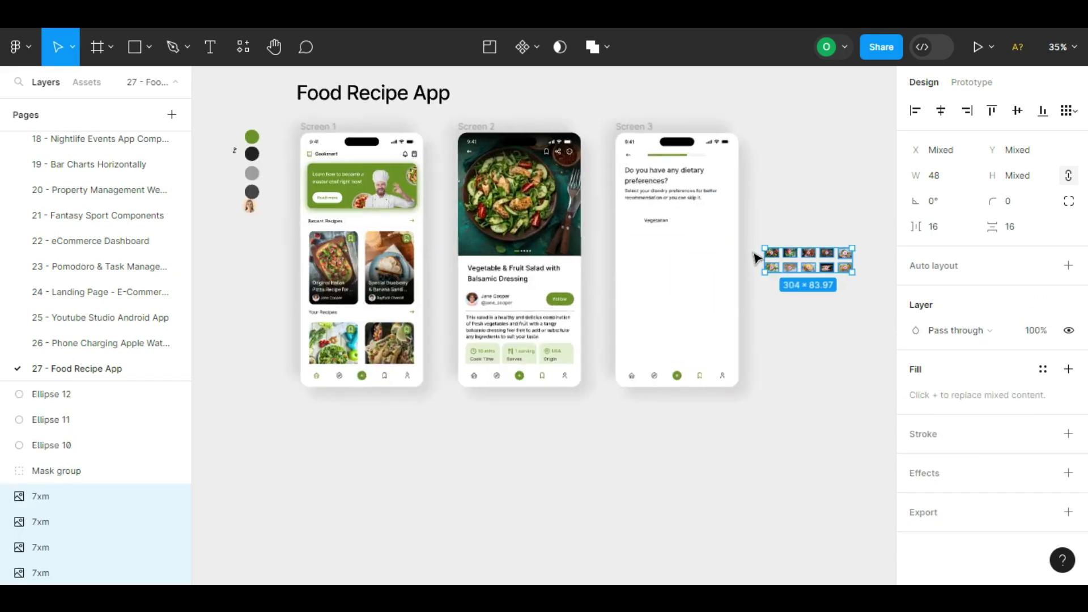
ctrl+scroll(756, 258, up, 5)
mouse_move(637, 345)
mouse_down()
mouse_move(389, 304)
mouse_move(301, 269)
mouse_up()
ctrl+scroll(314, 233, up, 5)
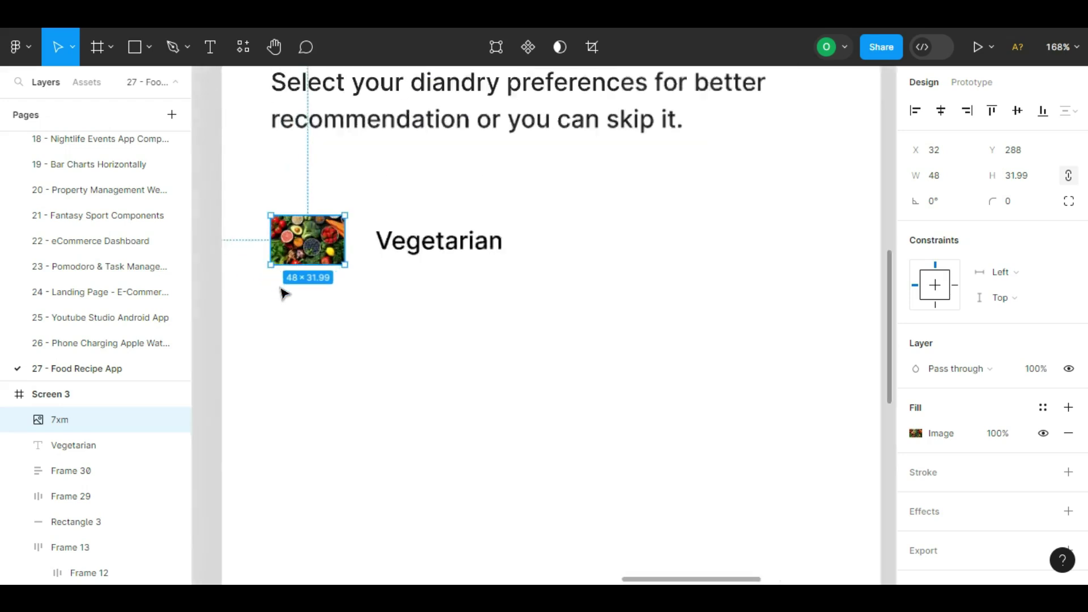
drag(370, 227, 347, 227)
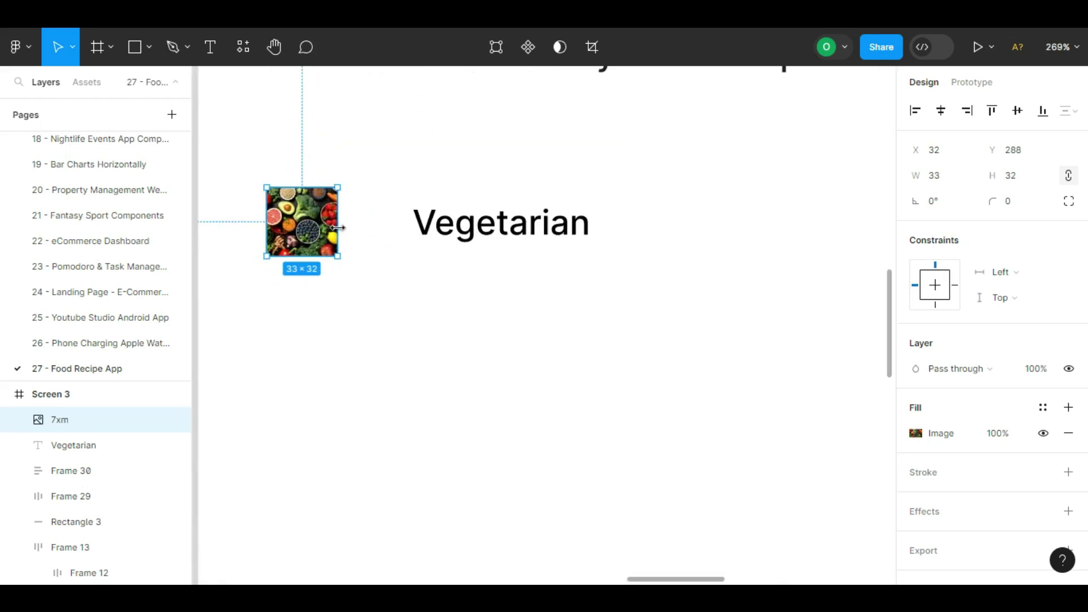
drag(345, 227, 336, 227)
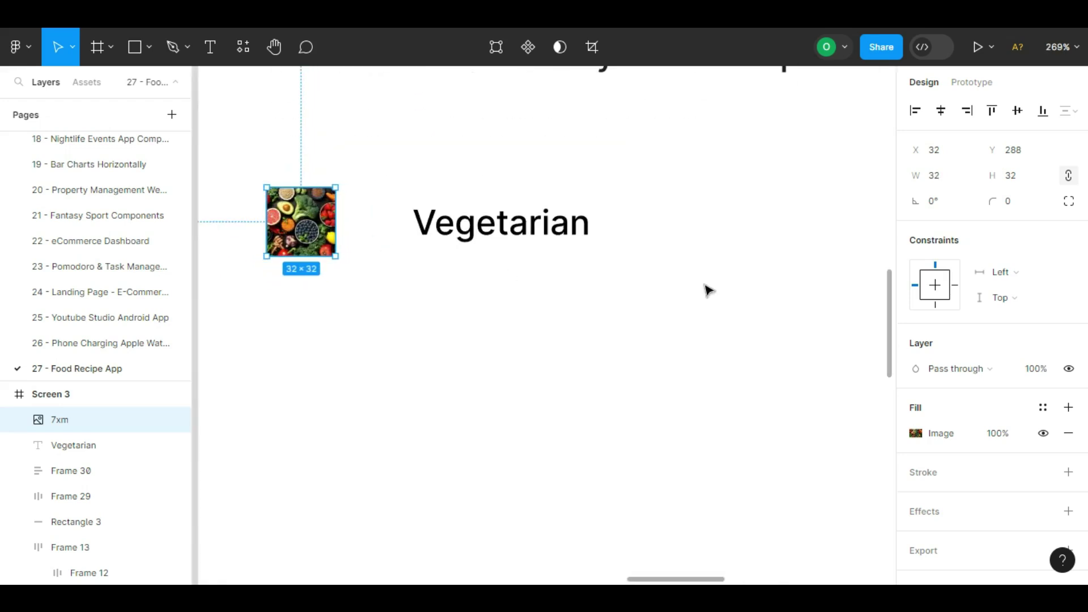
click(1018, 202)
text(4)
Step: Wrap the image and Vegetarian label in auto layout with 8 gap and 24 padding
key(Return)
scroll(646, 291, down, 2)
scroll(646, 292, down, 2)
click(561, 256)
shift+click(478, 258)
key(shift+a)
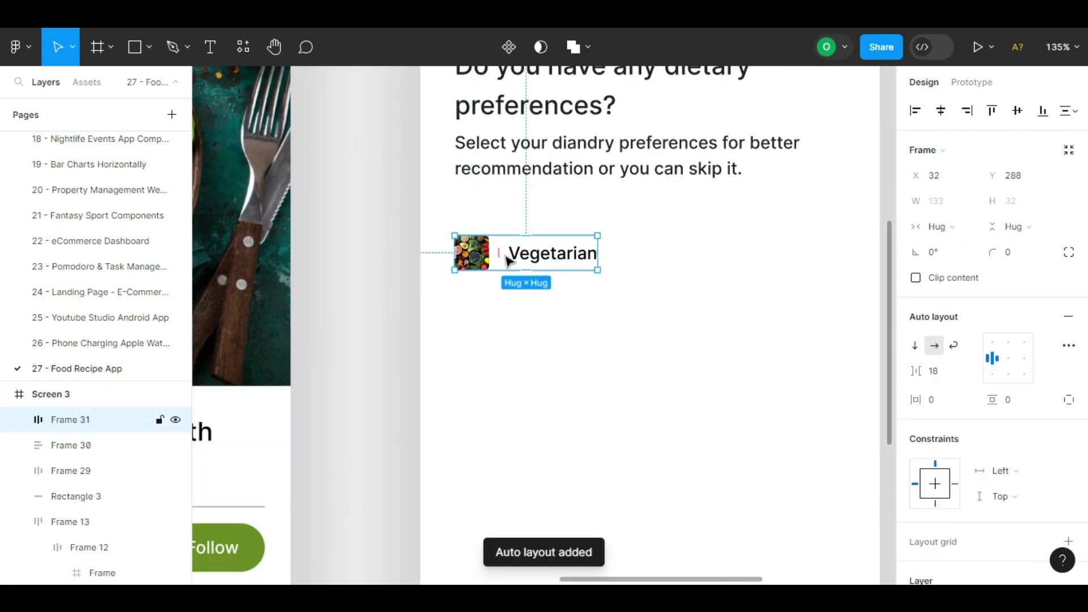
text(8)
click(950, 405)
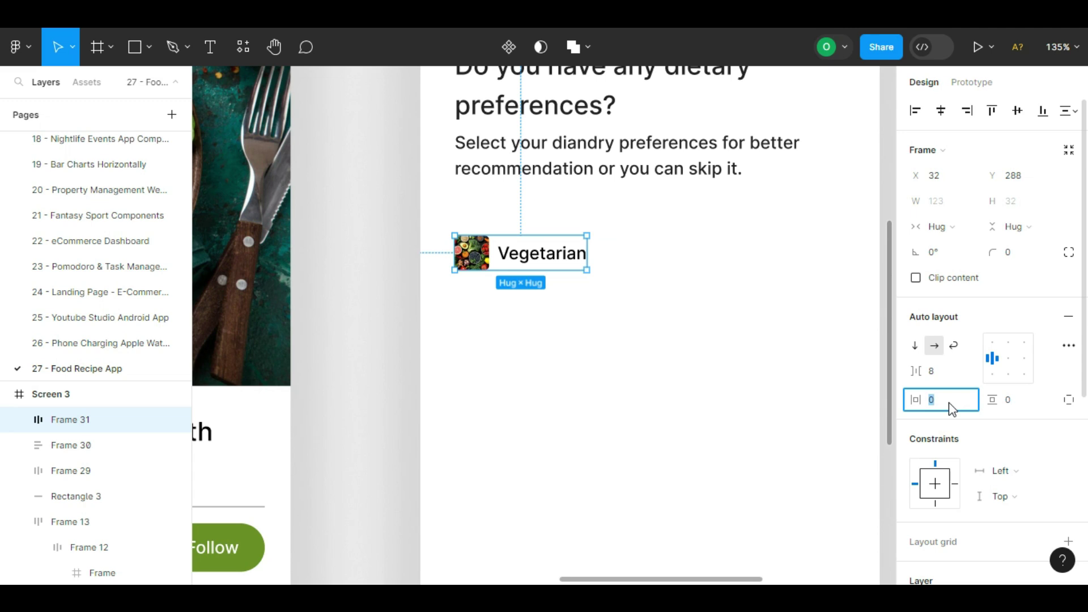
text(24)
key(Tab)
text(24)
key(Return)
Step: Centre the chip's contents and add a green 6B9323 outline sampled from the Follow button
click(1008, 358)
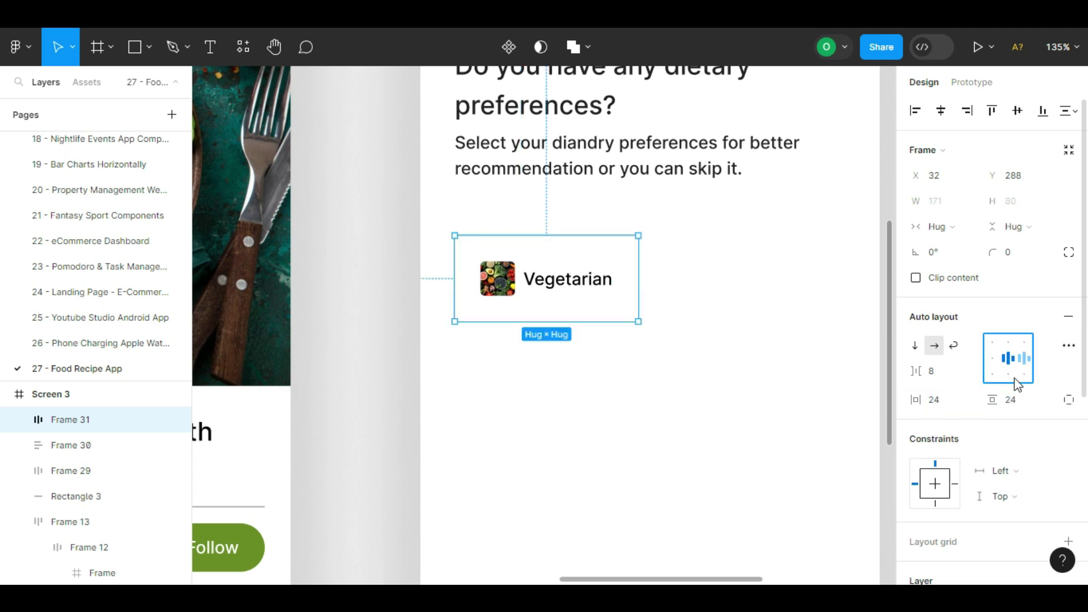
scroll(1015, 340, down, 5)
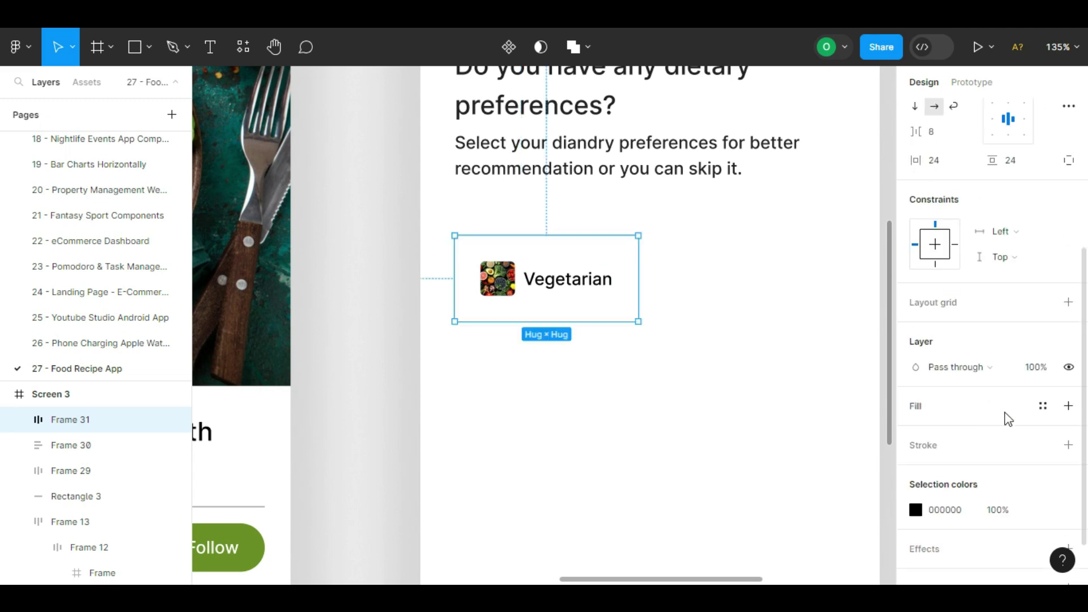
click(1069, 445)
click(916, 470)
click(728, 395)
click(262, 540)
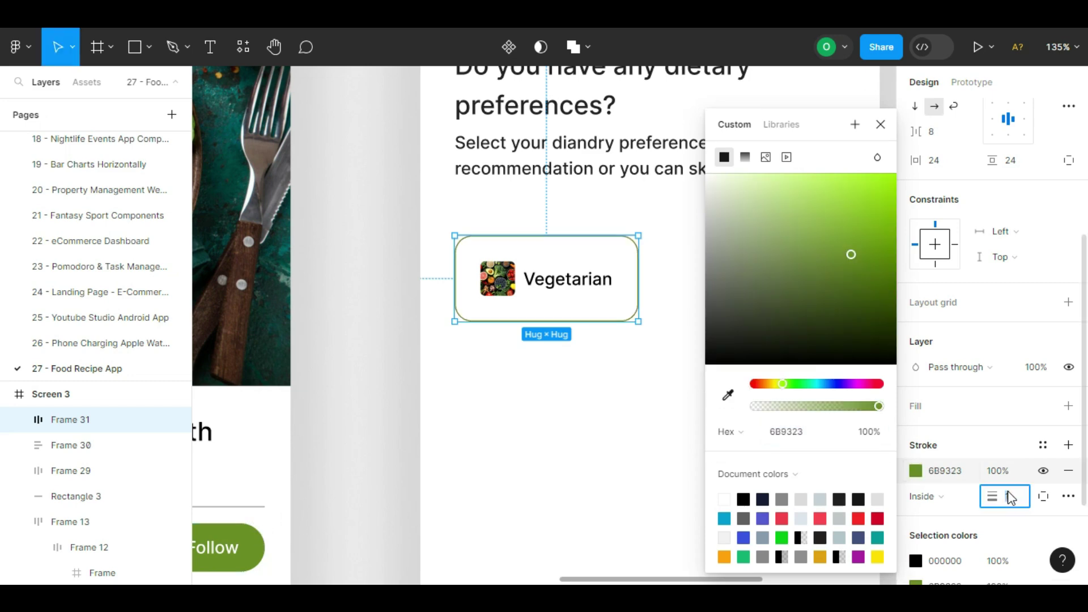
click(598, 379)
Step: Select the finished Vegetarian chip, then clear the selection to review it
double_click(574, 281)
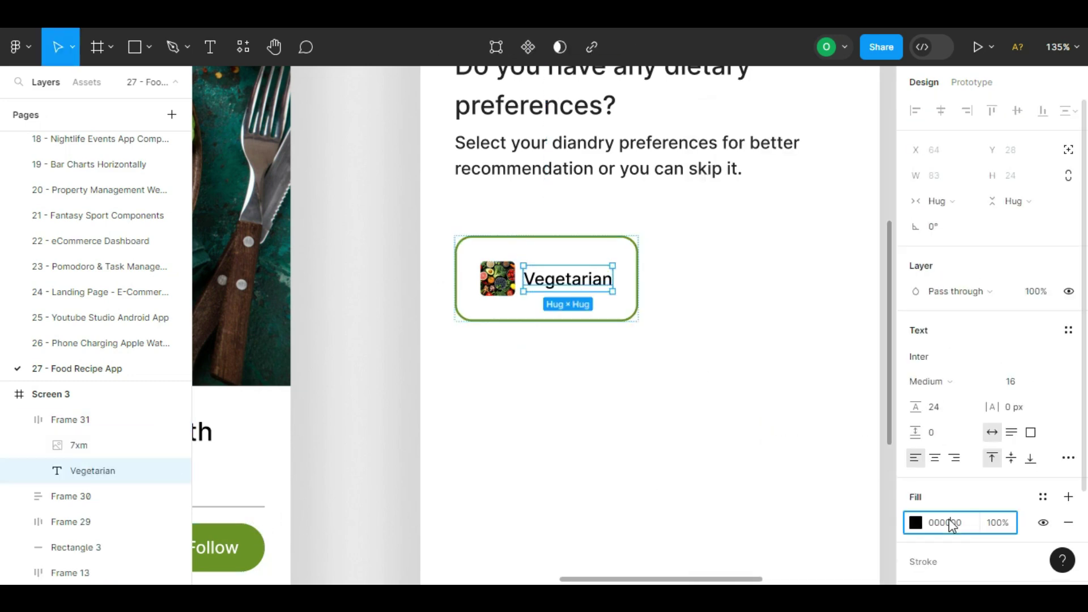
click(773, 369)
scroll(773, 369, down, 3)
scroll(669, 351, right, 2)
click(530, 289)
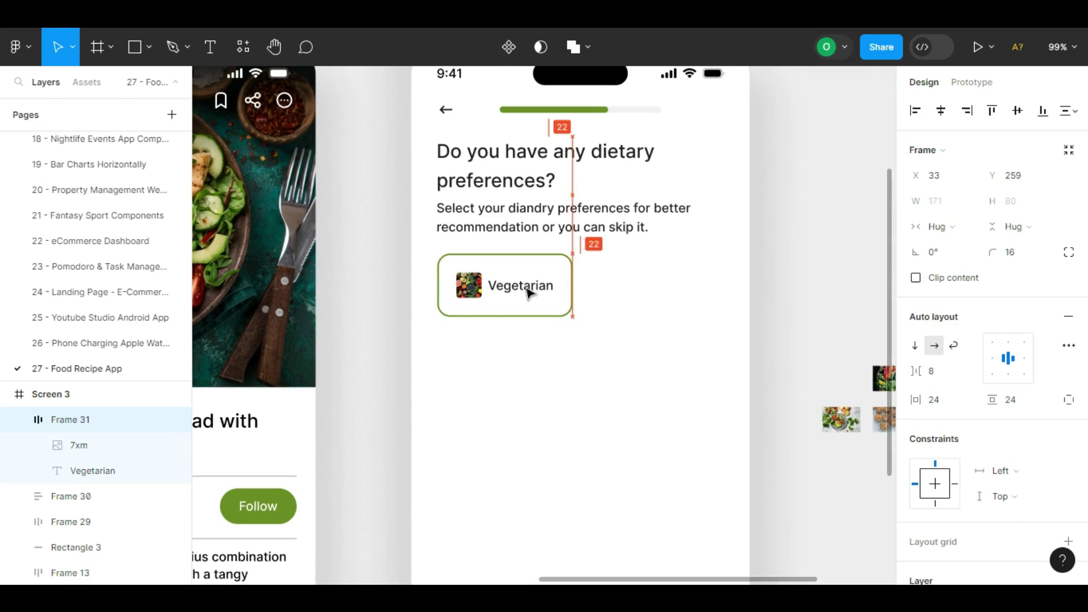
click(644, 344)
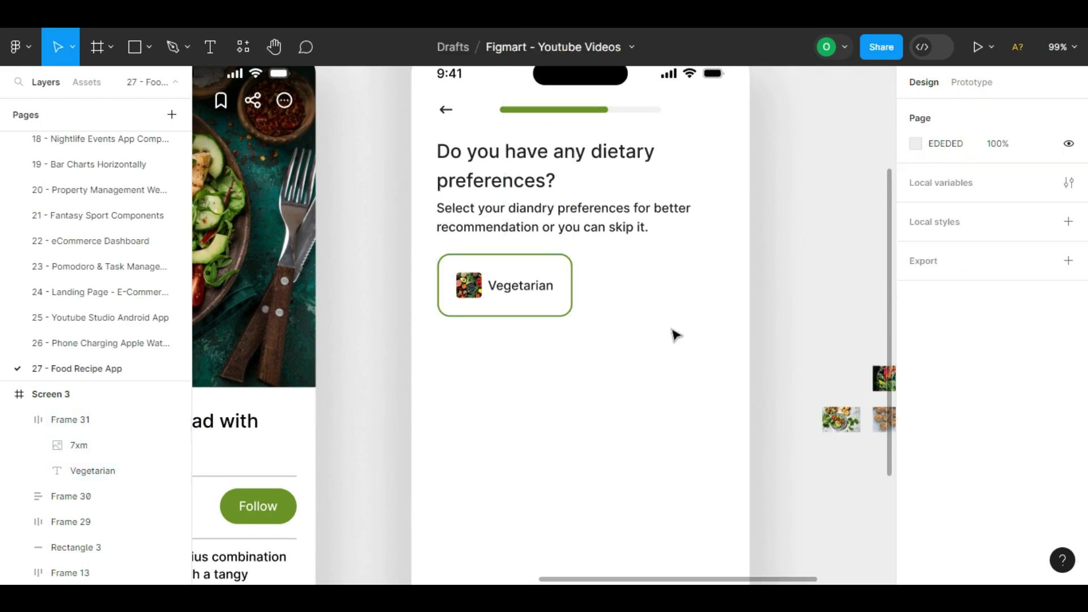
Step: Duplicate the chip beside itself, wrap both in an auto-layout row, and centre it
click(519, 291)
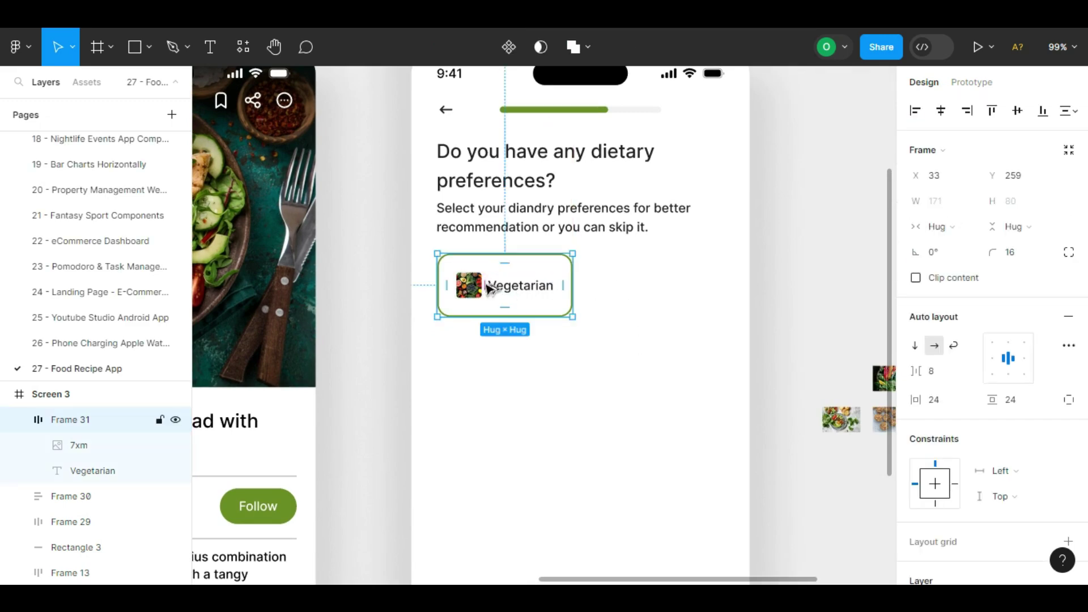
alt+drag(488, 290, 636, 289)
shift+click(540, 290)
key(shift+a)
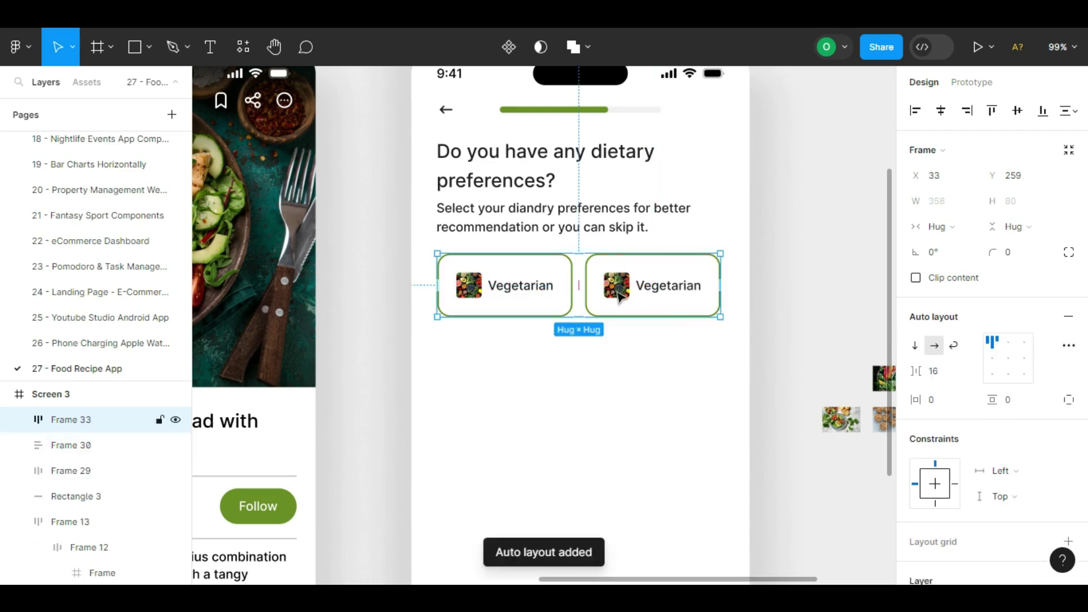
key(alt+h)
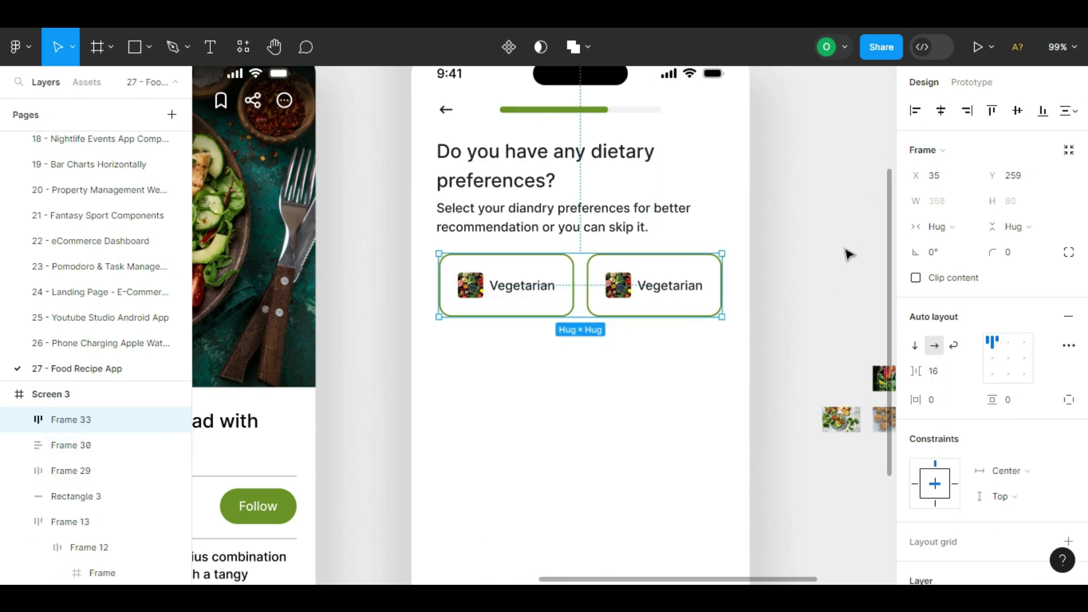
Step: Wrap the row in vertical auto layout and duplicate it into five rows
key(shift+a)
scroll(825, 262, down, 1)
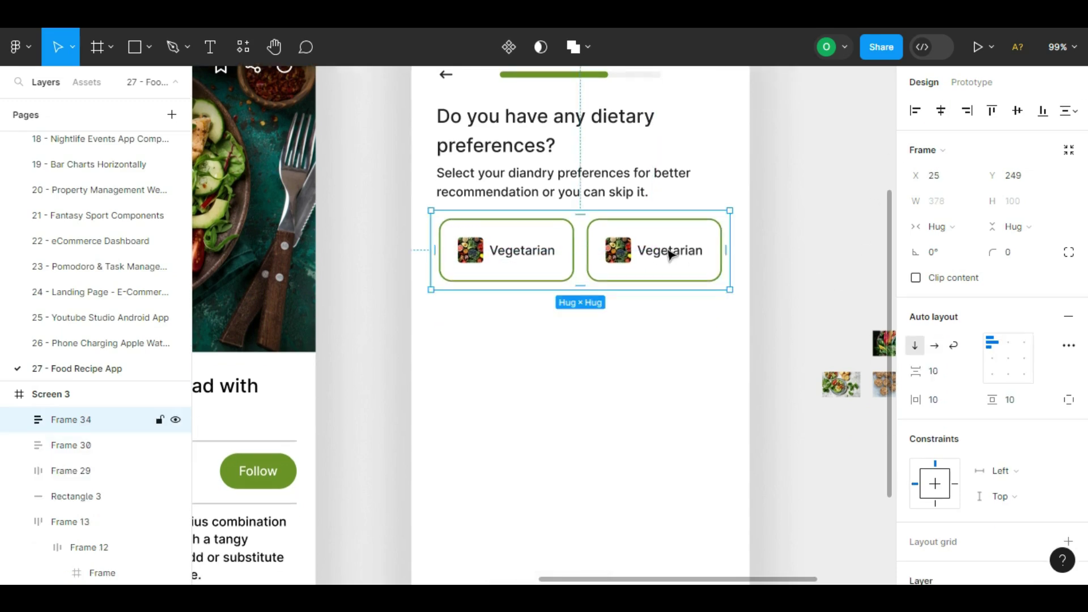
click(667, 250)
key(ctrl+d)
key(ctrl+d)
key(ctrl+d)
key(ctrl+d)
scroll(815, 267, down, 2)
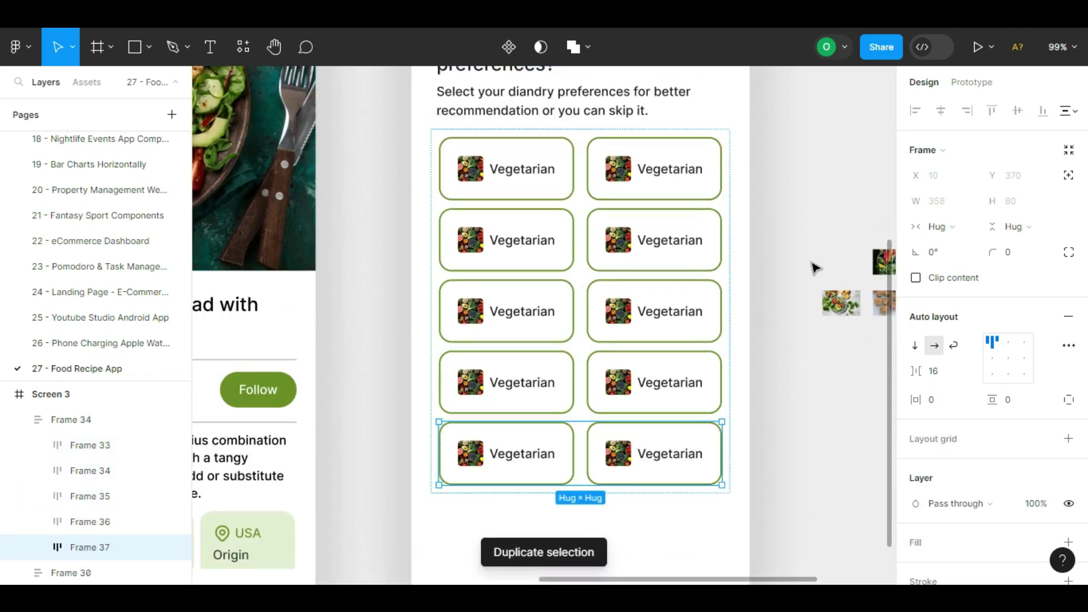
scroll(599, 225, right, 4)
Step: Crop the salad, vegetable, cookie, omelette and raspberry images to squares
scroll(304, 310, up, 5)
click(304, 310)
scroll(304, 310, up, 3)
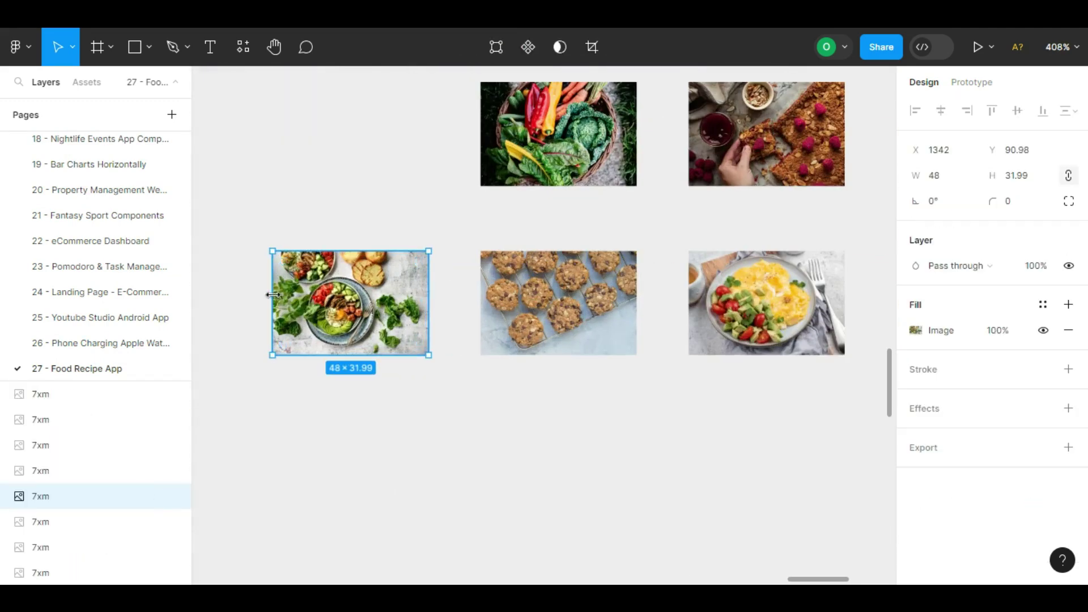
drag(271, 296, 320, 294)
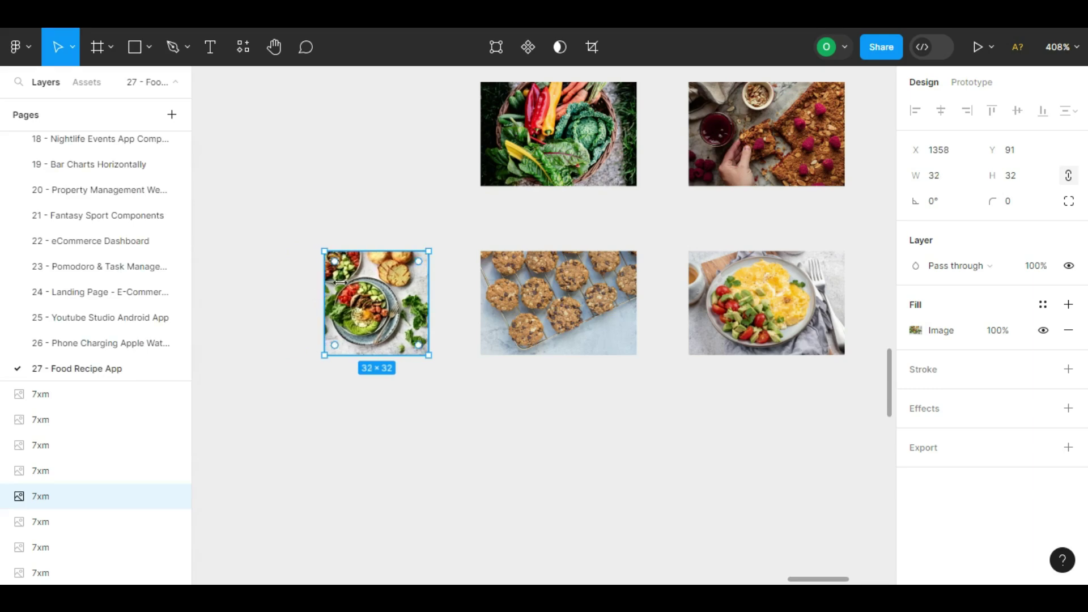
scroll(441, 185, up, 2)
scroll(441, 185, right, 2)
click(446, 227)
drag(381, 216, 434, 216)
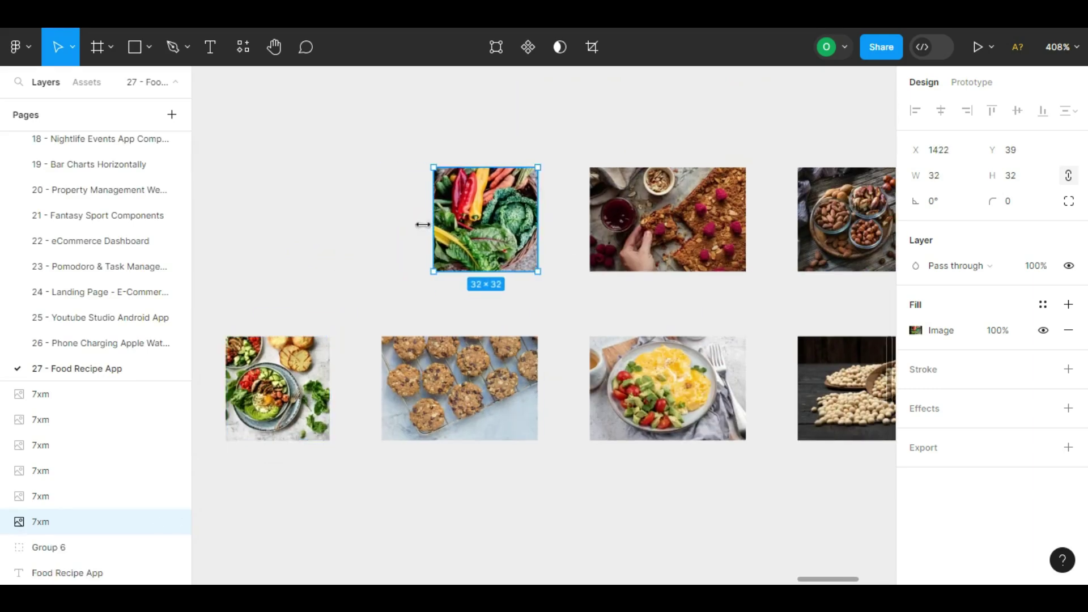
click(454, 391)
drag(381, 385, 434, 386)
click(584, 394)
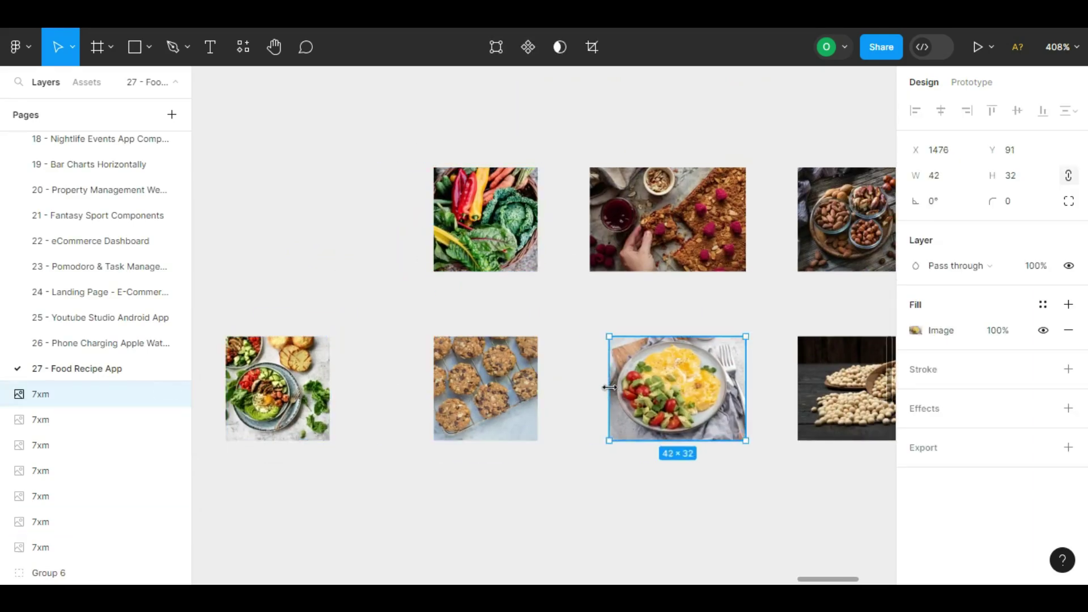
drag(589, 394, 641, 394)
click(623, 227)
drag(590, 220, 641, 220)
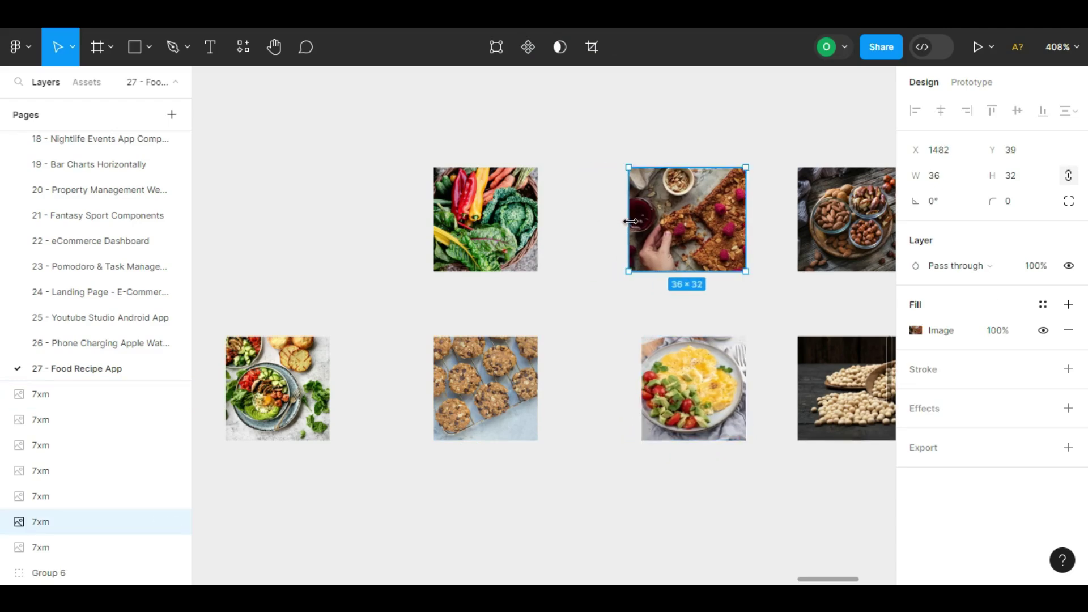
Step: Crop the chickpea, nuts, cheese and bowl images to 32×32 squares
click(767, 287)
scroll(567, 317, right, 5)
click(365, 371)
drag(342, 403, 393, 404)
click(368, 238)
drag(343, 232, 395, 232)
click(624, 238)
drag(550, 232, 602, 232)
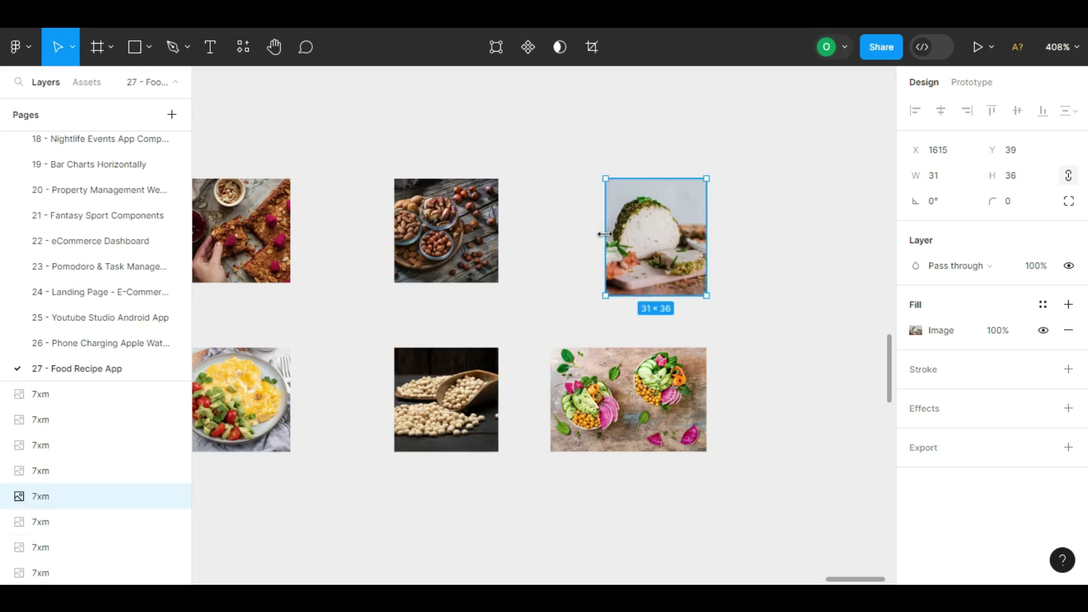
click(623, 397)
drag(551, 390, 602, 388)
Step: Give all the food images a corner radius of 4
click(741, 369)
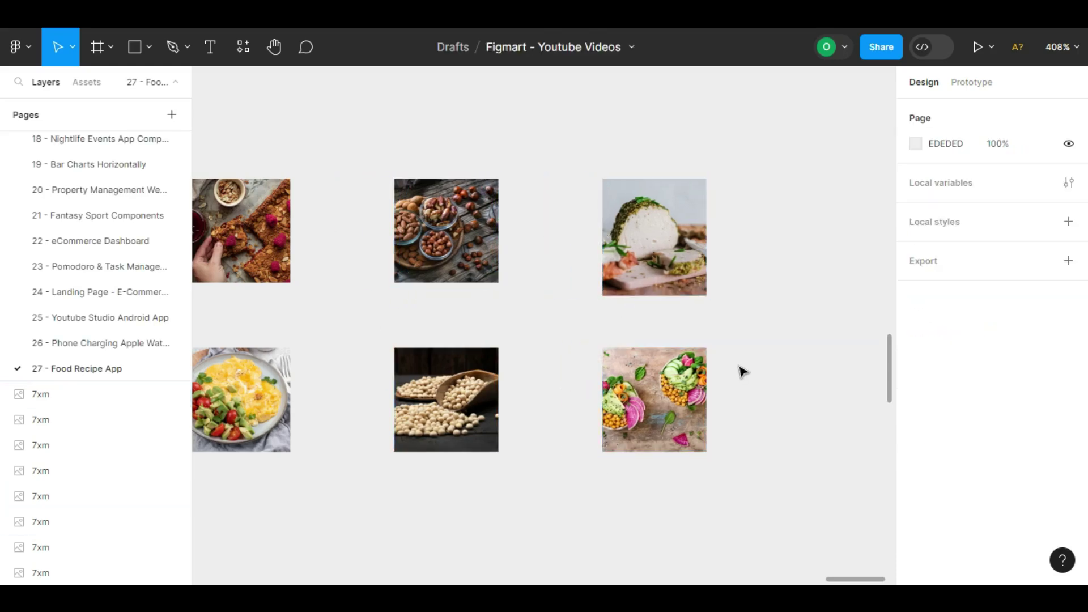
key(shift+1)
key(ctrl+a)
click(1015, 202)
text(4)
key(Return)
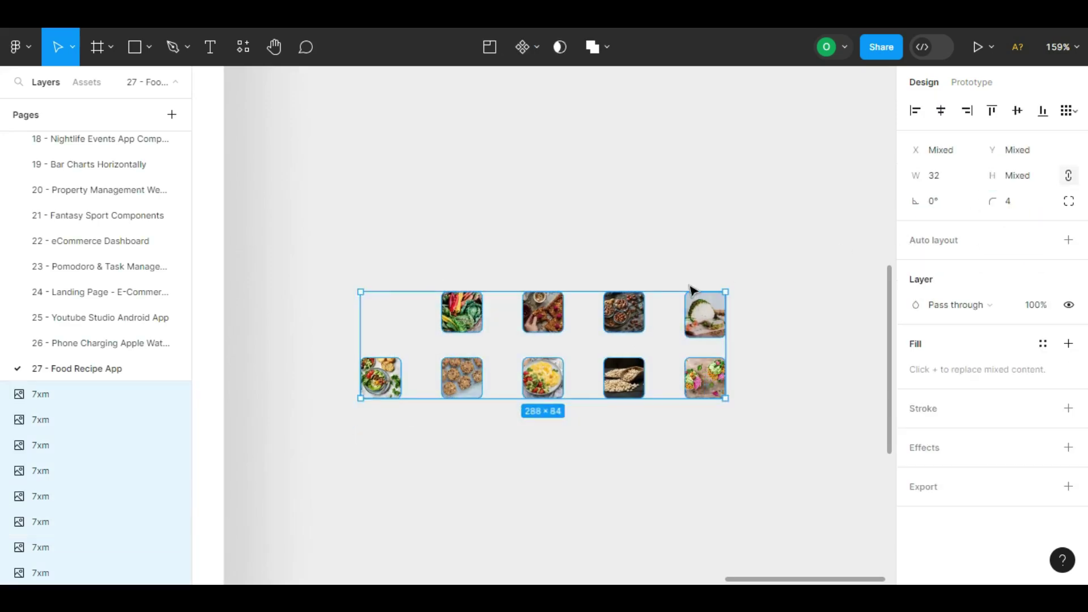
ctrl+scroll(739, 233, down, 2)
scroll(738, 233, left, 5)
Step: Place the salad bowl, vegetables and cookies photos into the first three chips
click(712, 340)
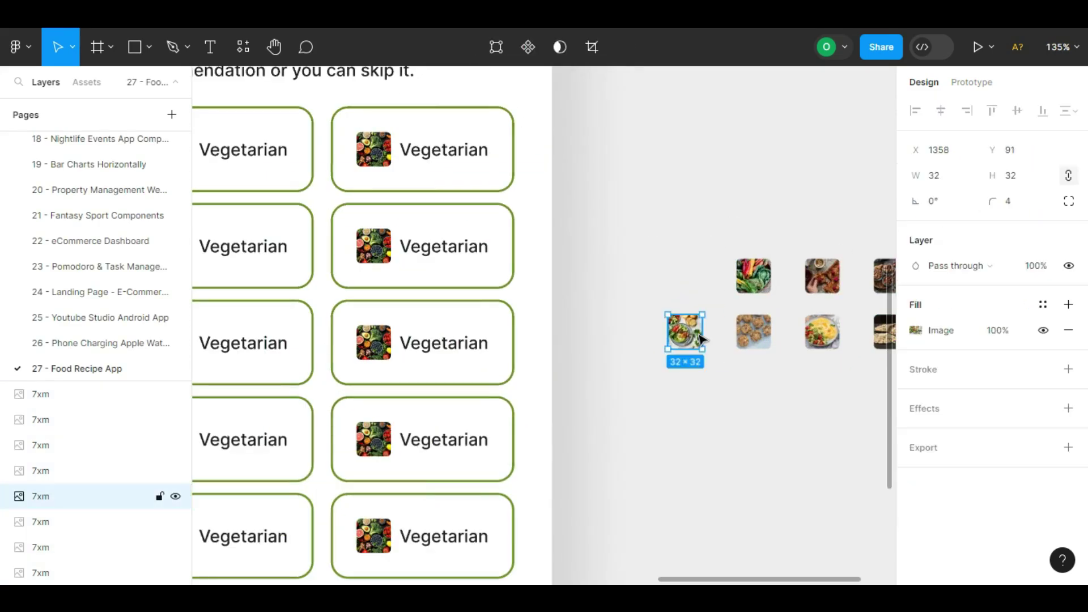
drag(701, 339, 381, 152)
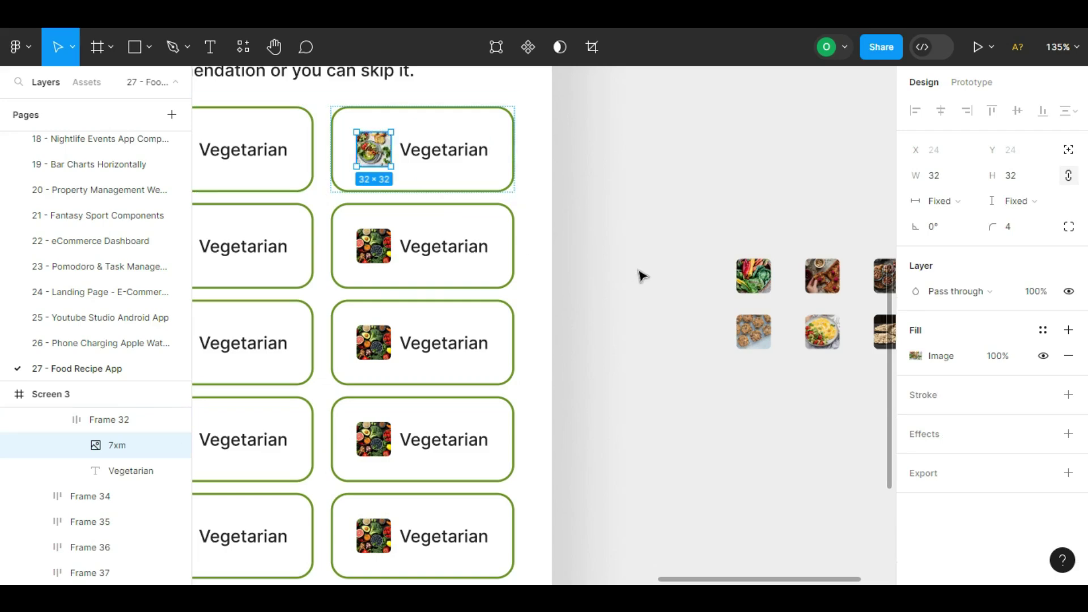
scroll(753, 276, left, 3)
drag(754, 276, 292, 267)
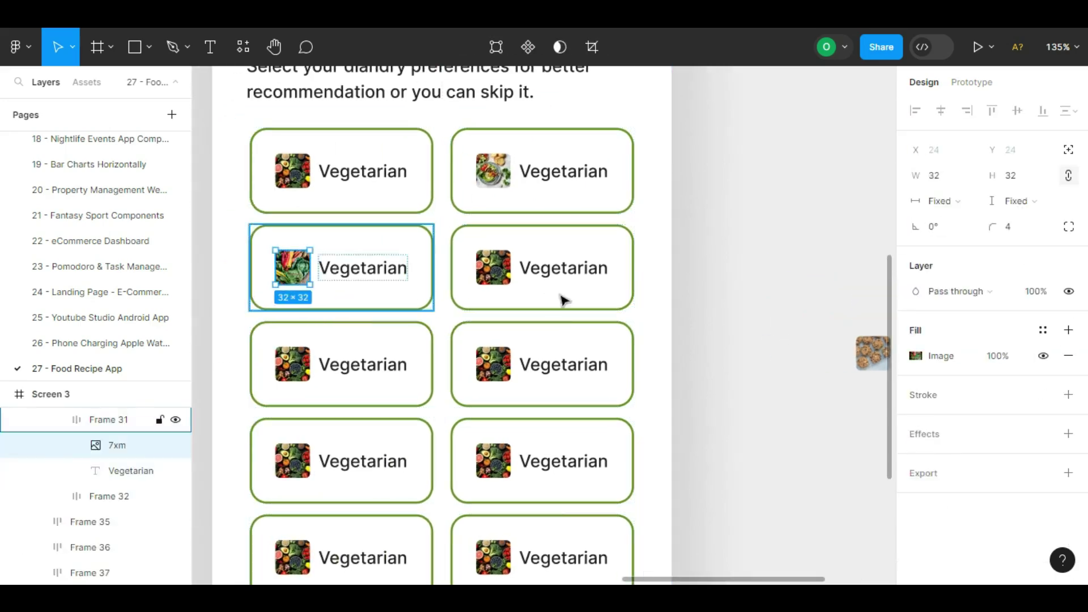
drag(873, 353, 493, 267)
Step: Move the six remaining loose photos toward the grid and place one onto a chip
scroll(650, 301, right, 3)
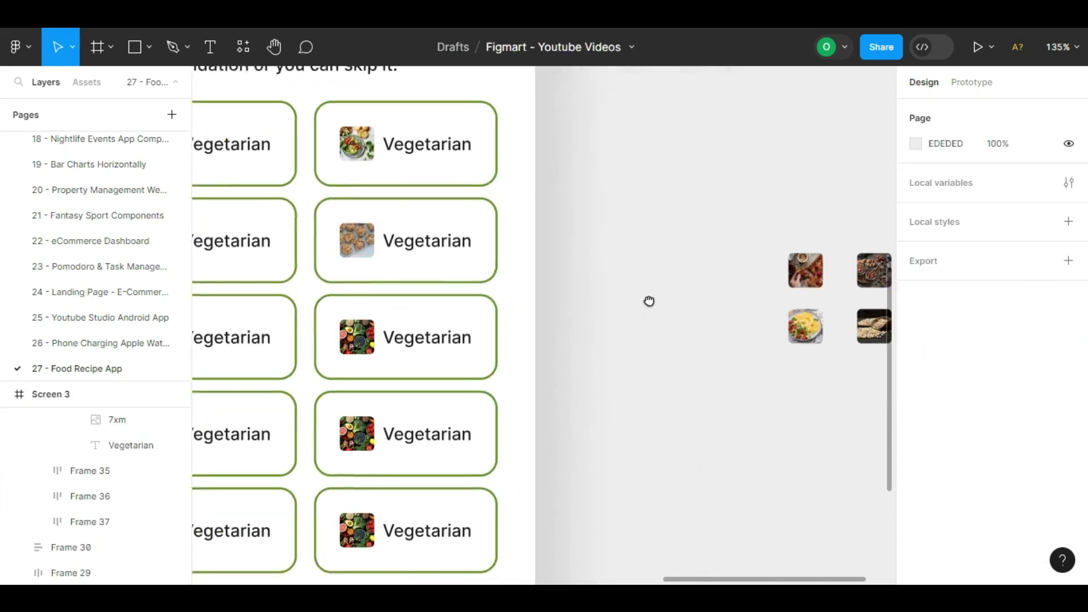
scroll(649, 301, right, 5)
drag(567, 248, 777, 345)
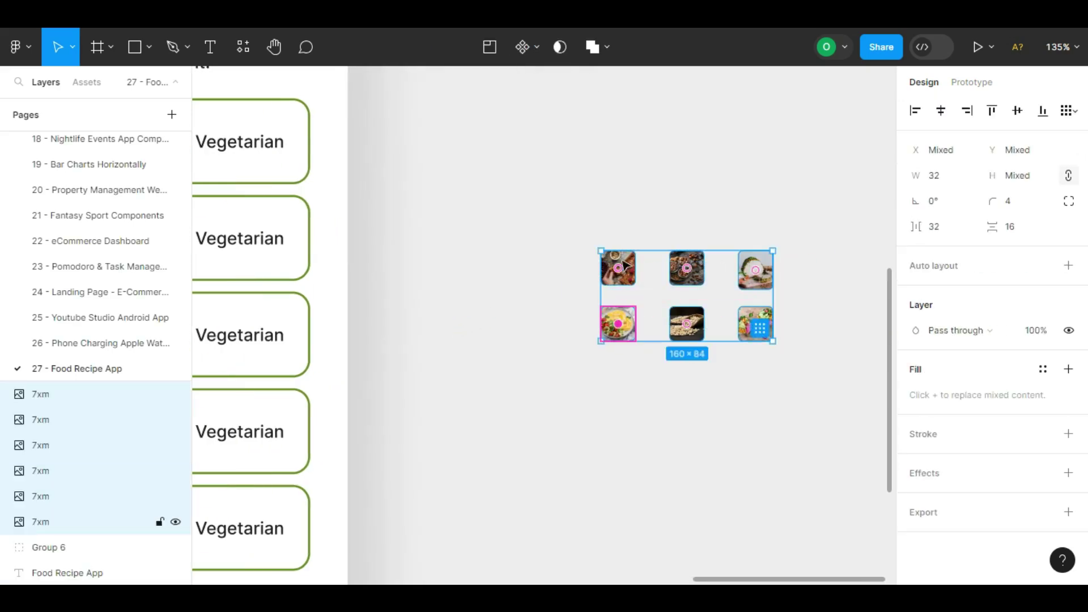
drag(623, 264, 406, 275)
scroll(693, 243, left, 5)
drag(782, 250, 346, 311)
Step: Place loose photos into the fourth-row left and right chips
click(550, 317)
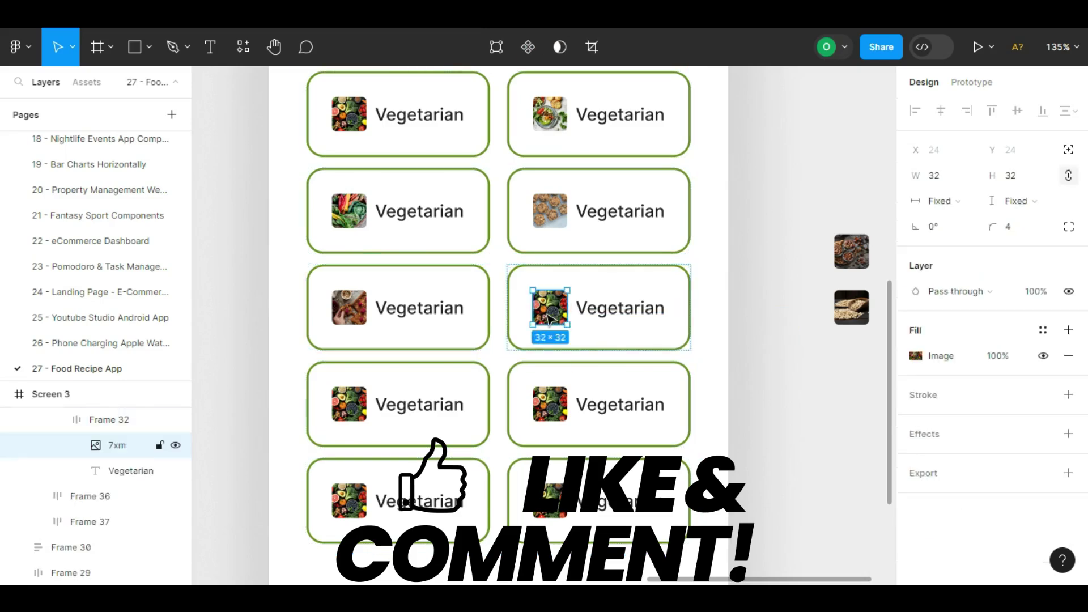
click(851, 252)
drag(851, 252, 350, 405)
click(841, 318)
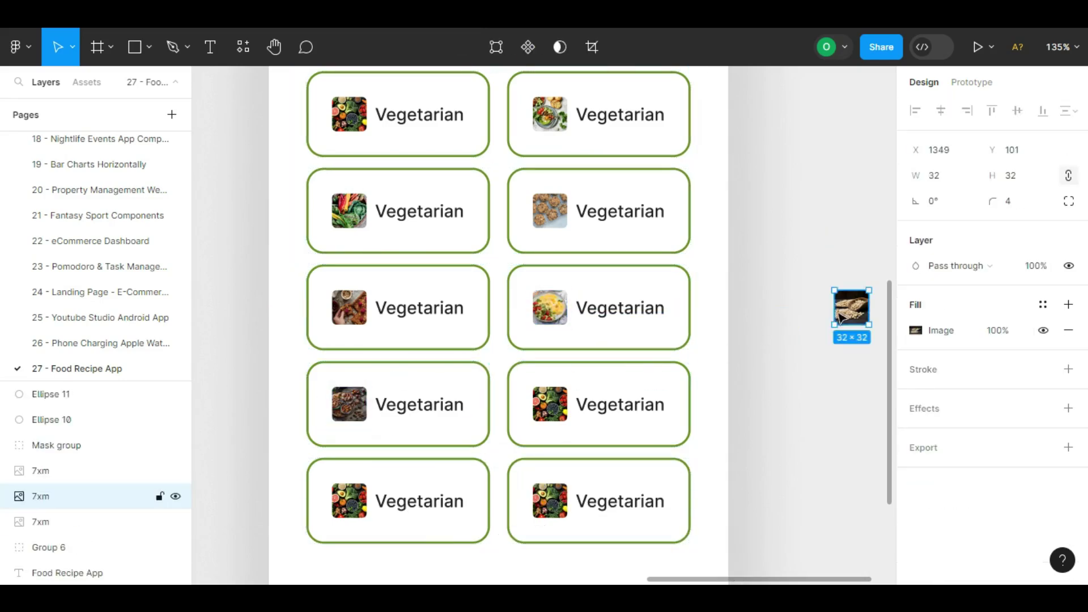
drag(841, 317, 550, 404)
Step: Drop the last loose photo into the bottom-left chip, then undo the recent changes
scroll(596, 304, right, 4)
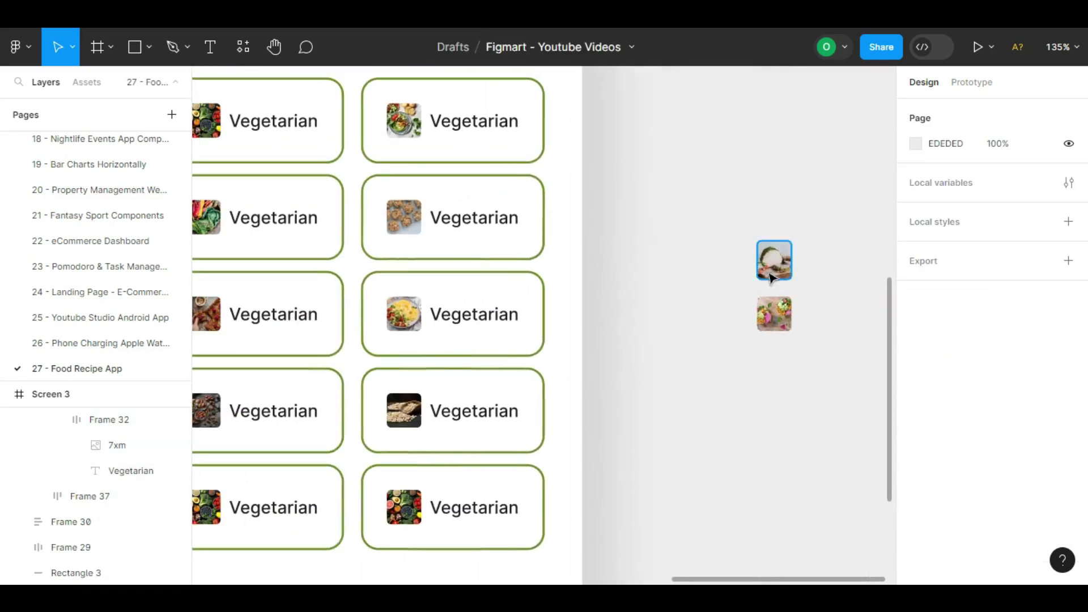
drag(772, 277, 212, 509)
key(ctrl+z)
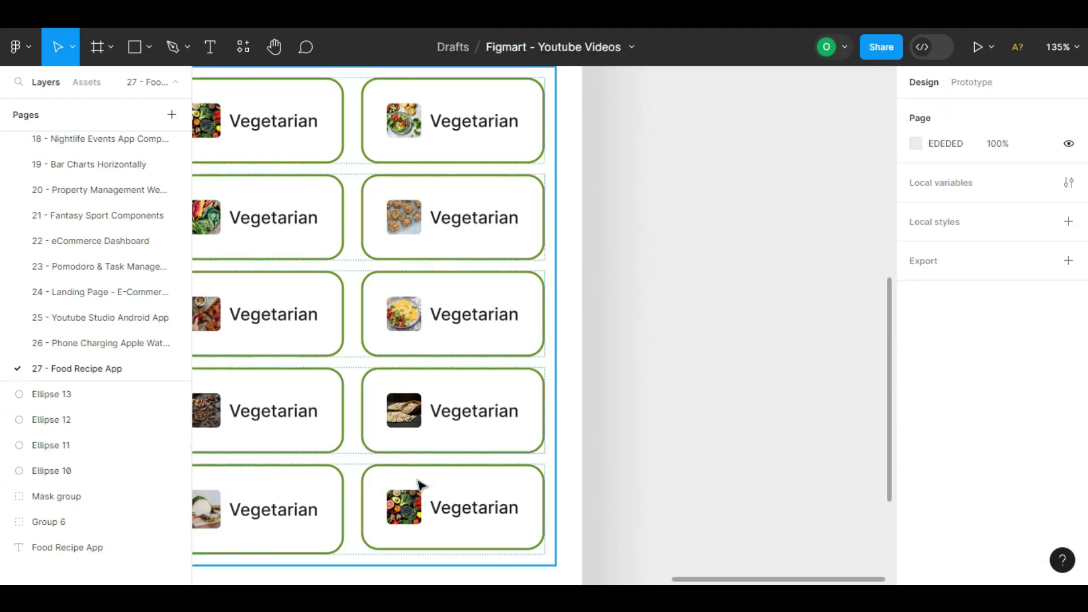
key(ctrl+z)
key(ctrl+z)
click(646, 397)
key(shift+r)
key(shift+r)
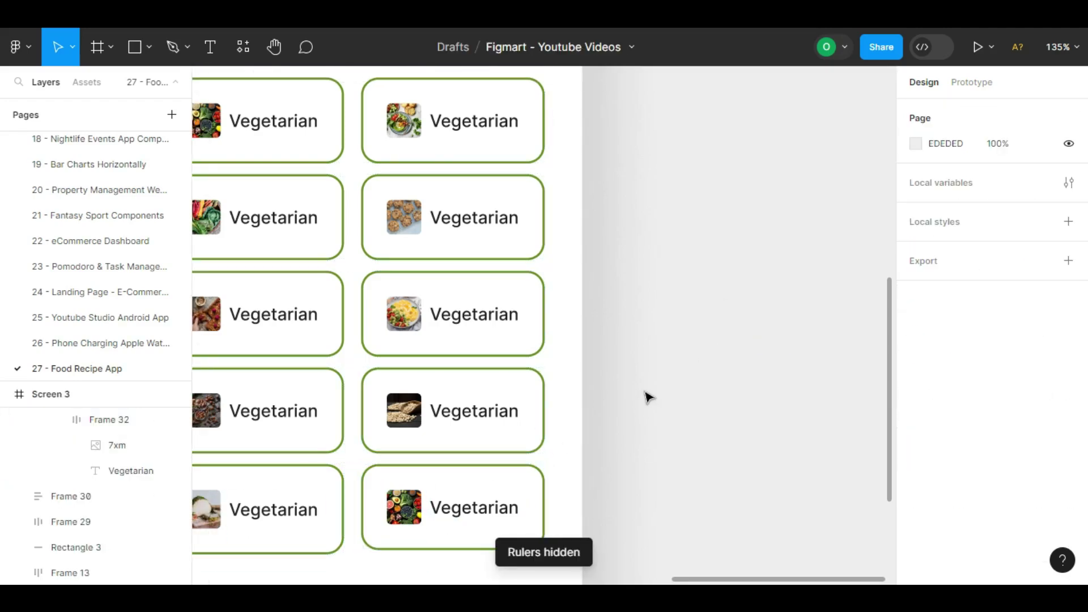
key(ctrl+z)
key(ctrl+z)
key(ctrl+z)
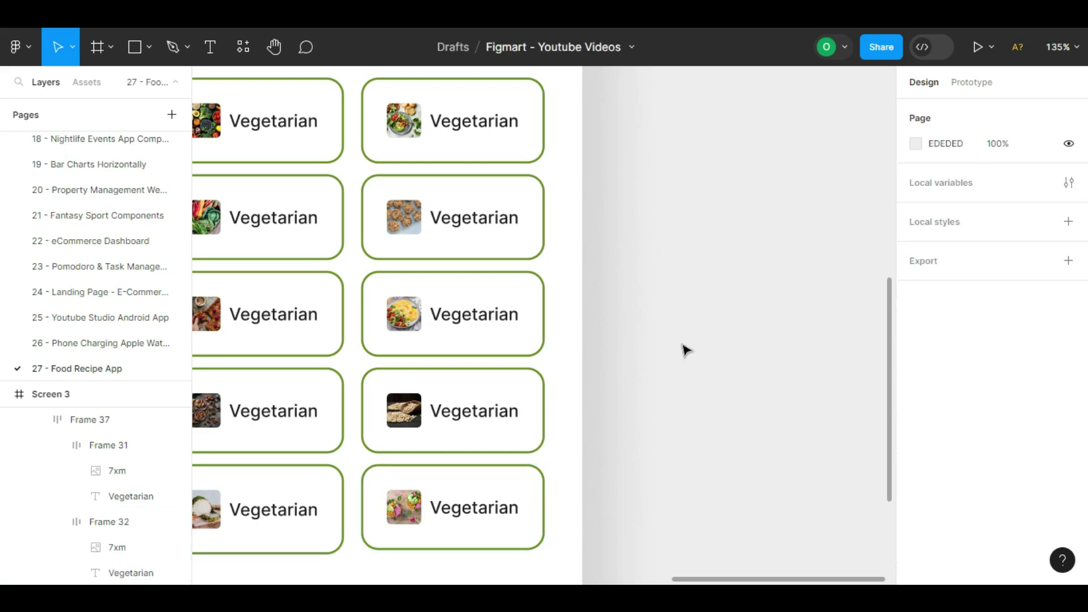
scroll(621, 346, left, 4)
Step: Relabel chips as Vegan, Gluten-free, Dairy-free and Peanut-free
drag(622, 346, 643, 354)
double_click(718, 126)
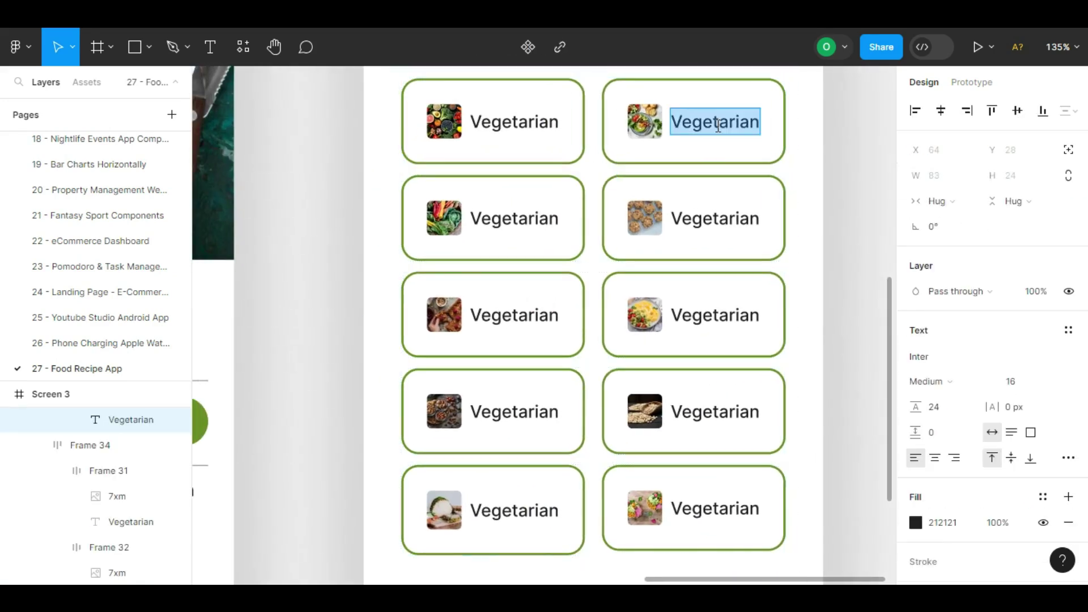
text(Vegan)
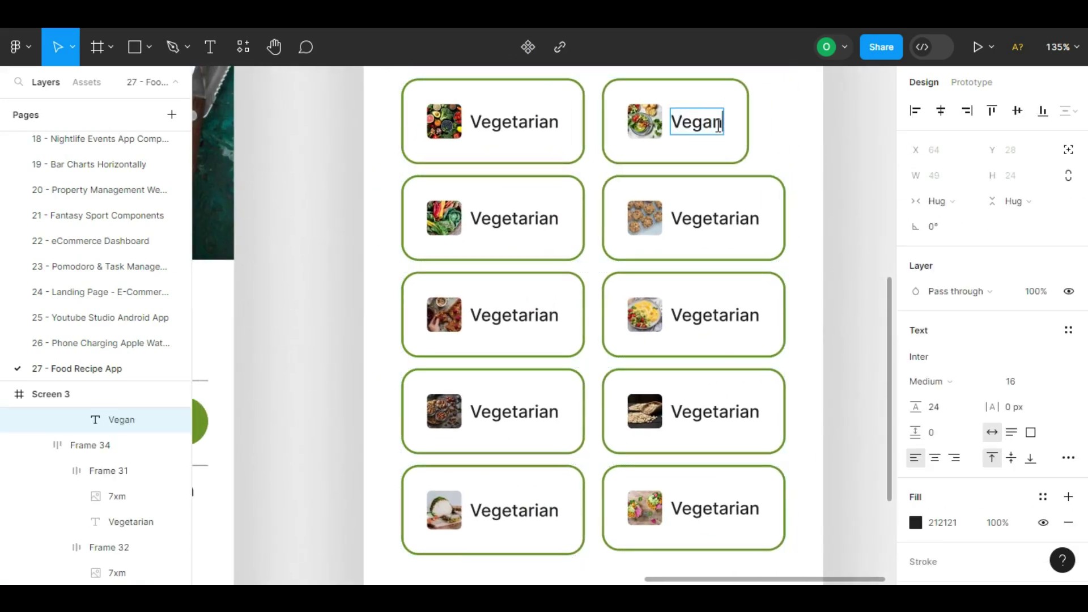
click(512, 217)
text(Gluten)
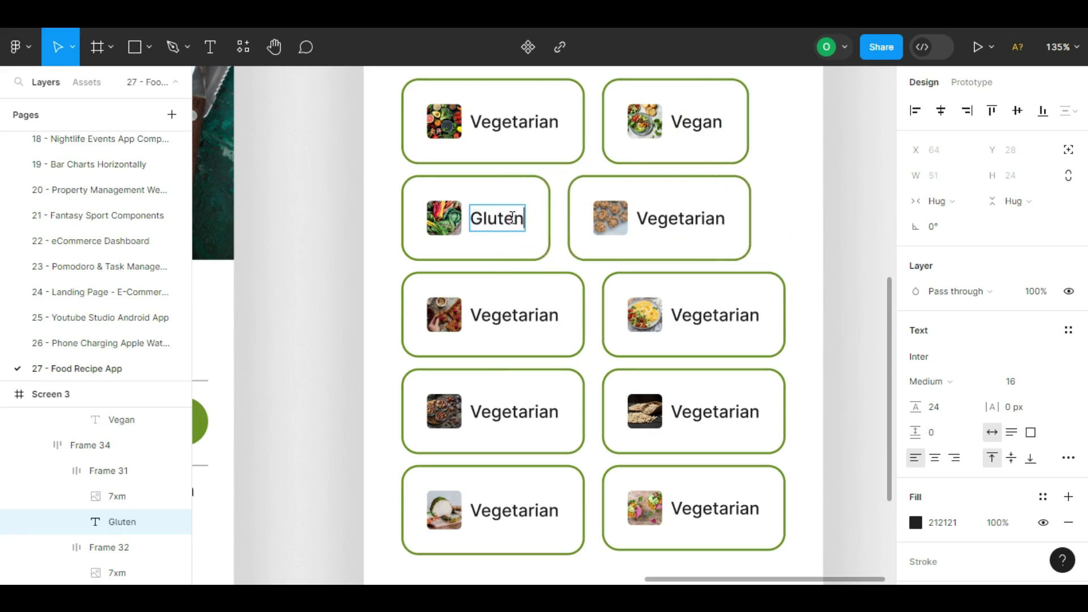
text(-free)
double_click(509, 318)
text(D)
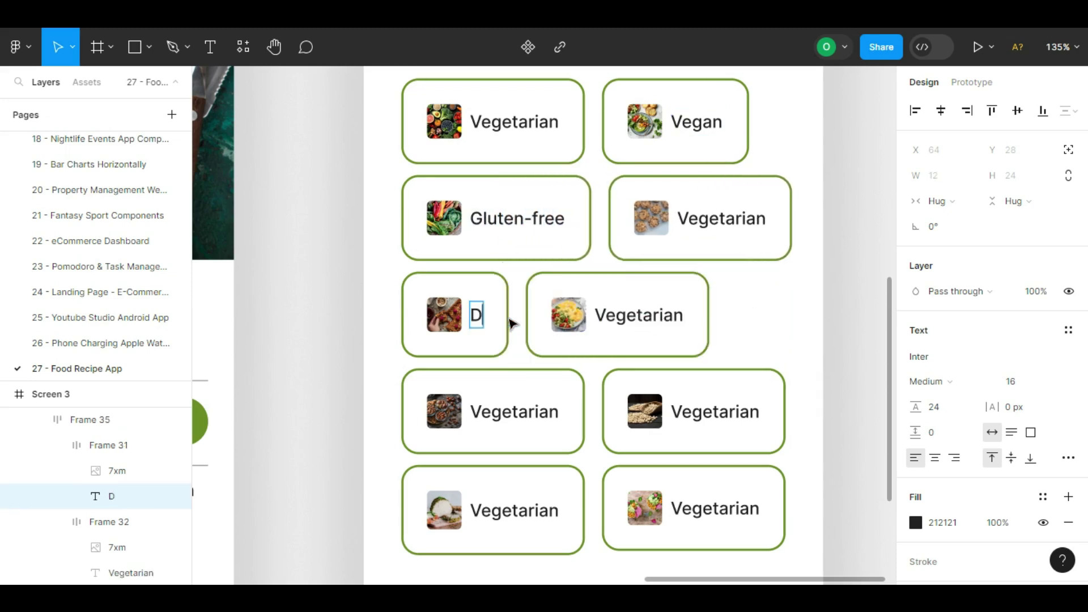
text(airy-free)
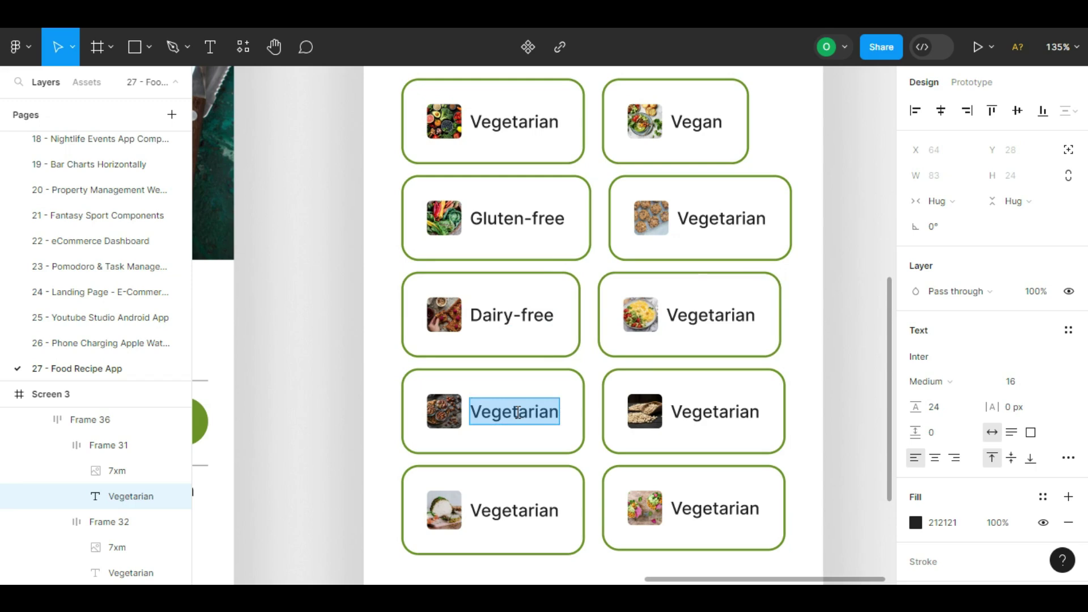
text(Peanut-fr)
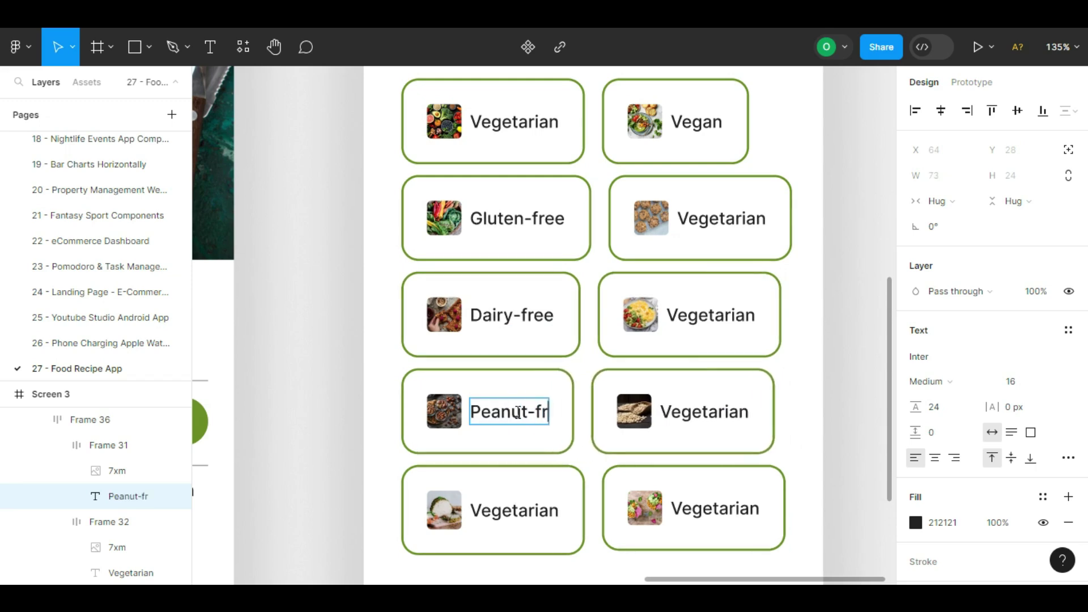
text(ee)
Step: Relabel further chips as Soy-free, Raw food, Keto and Low-carb
double_click(517, 514)
text(Soy-free)
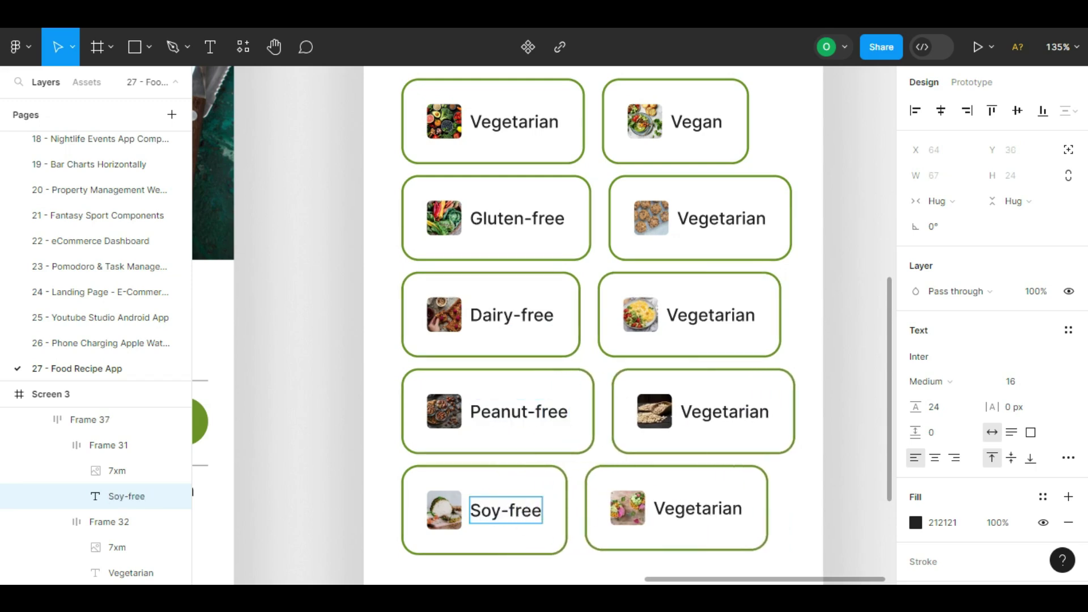
double_click(722, 516)
text(Raw food)
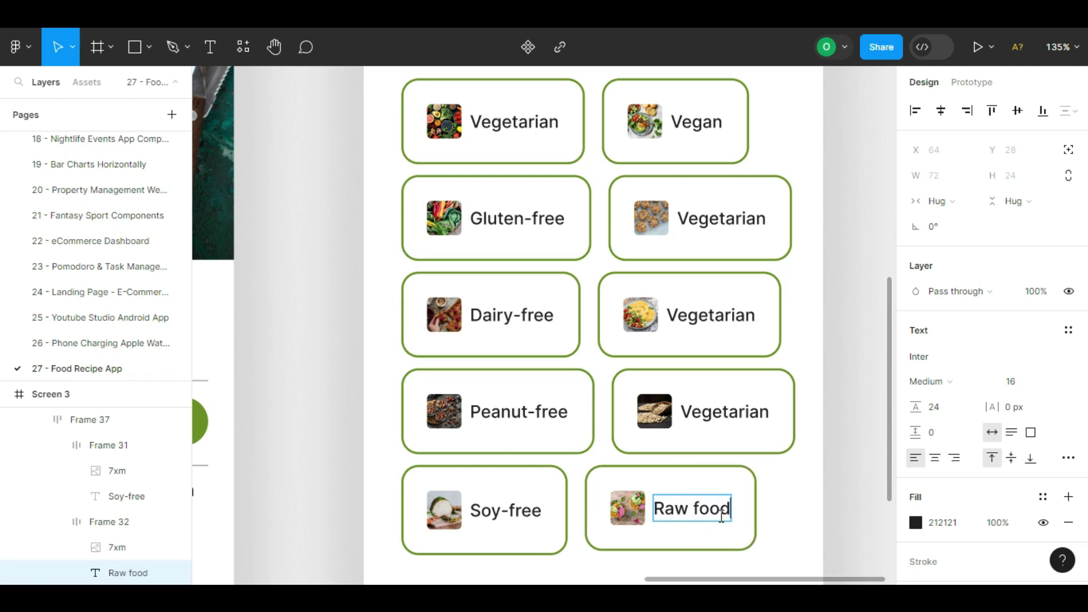
double_click(712, 421)
text(Keto)
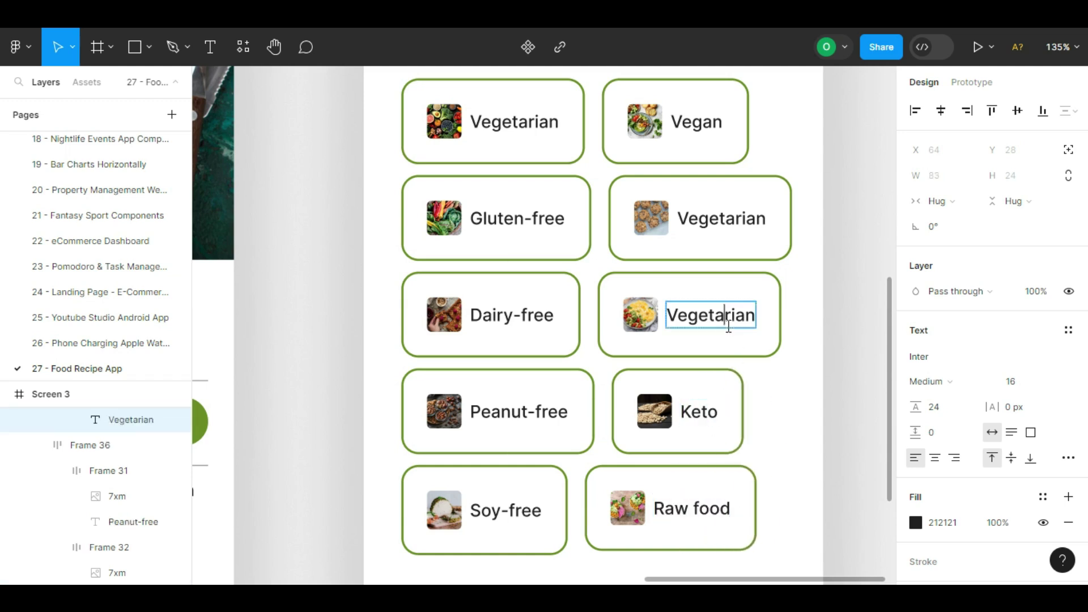
double_click(729, 328)
text(Low-carb)
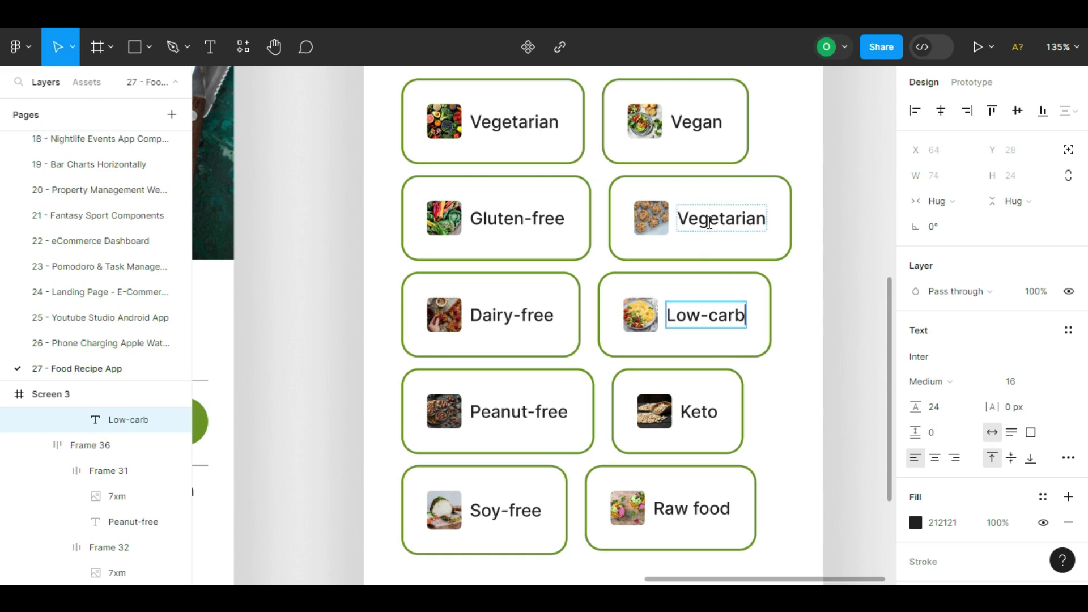
double_click(710, 223)
Step: Finish the Nut-free label and make the top chip row fill the grid width
text(Nut-free)
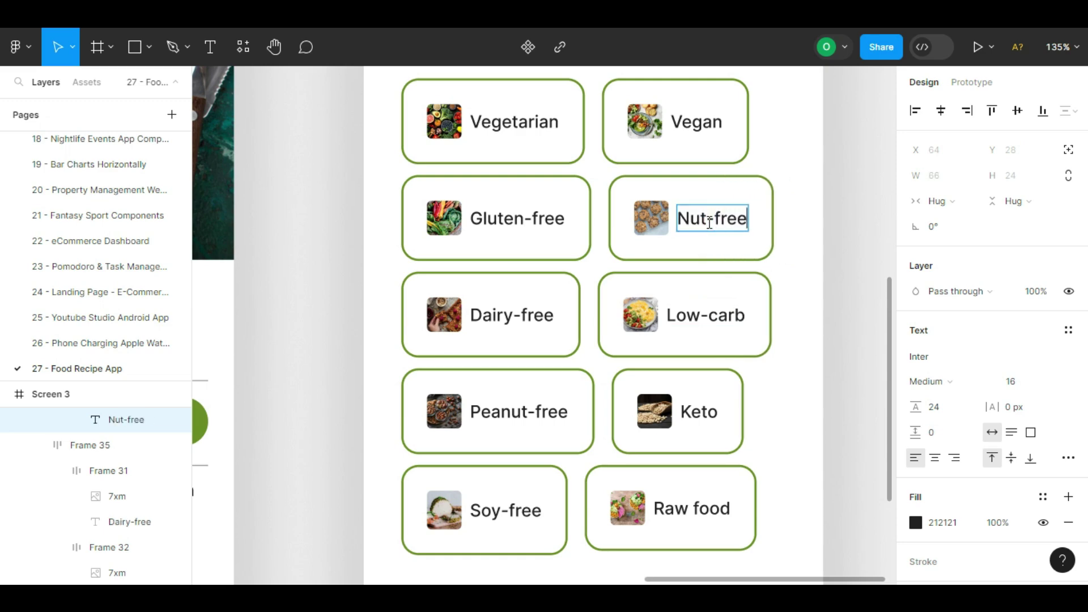
scroll(709, 223, up, 1)
click(553, 145)
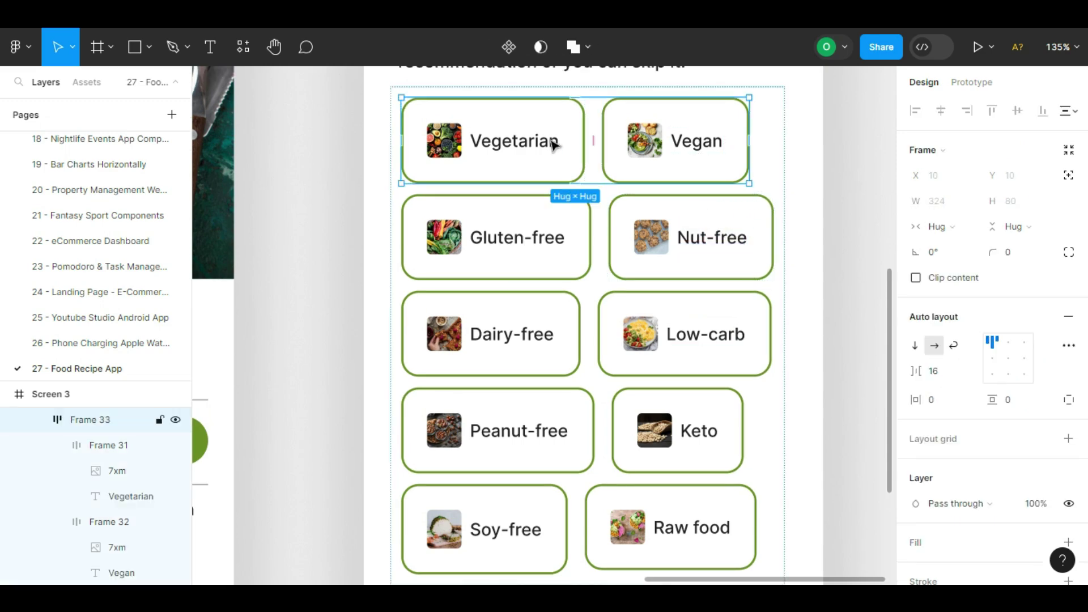
click(944, 227)
click(972, 243)
Step: Set the first- and second-row chips to Fill container width
drag(844, 257, 714, 468)
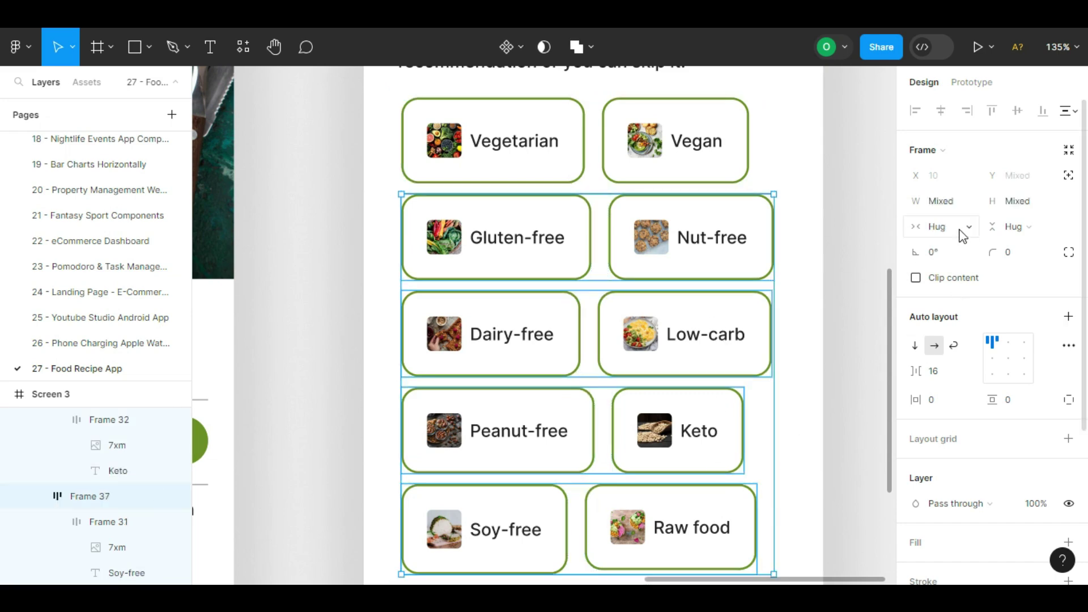
click(709, 160)
shift+click(569, 146)
shift+click(675, 262)
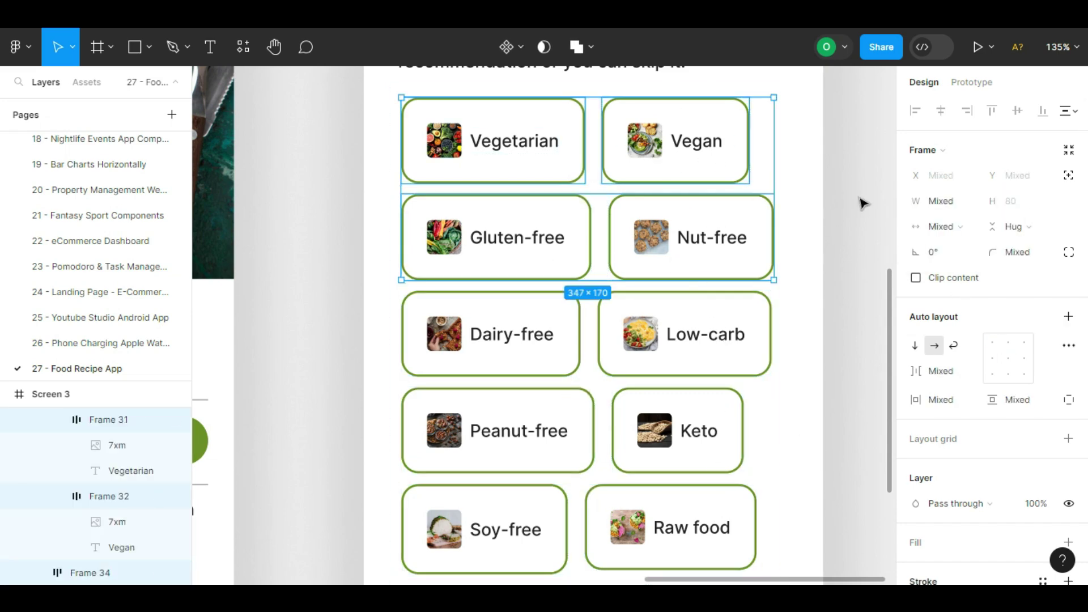
click(597, 158)
click(944, 227)
click(959, 246)
click(620, 259)
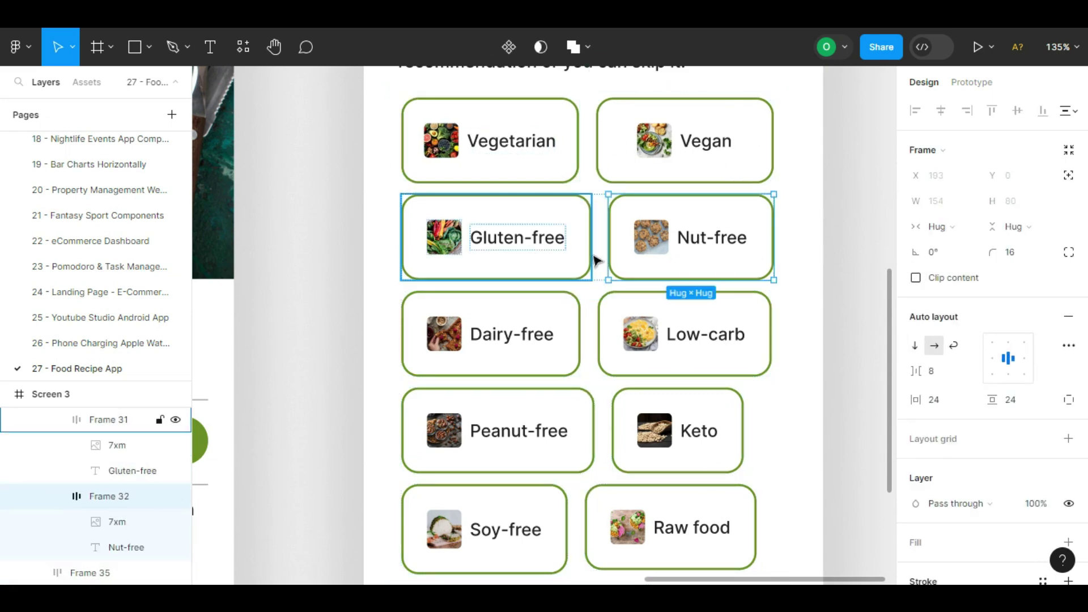
click(944, 227)
click(958, 246)
click(707, 343)
Step: Set the third-, fourth- and fifth-row chips to Fill container width
click(943, 226)
click(959, 246)
click(707, 419)
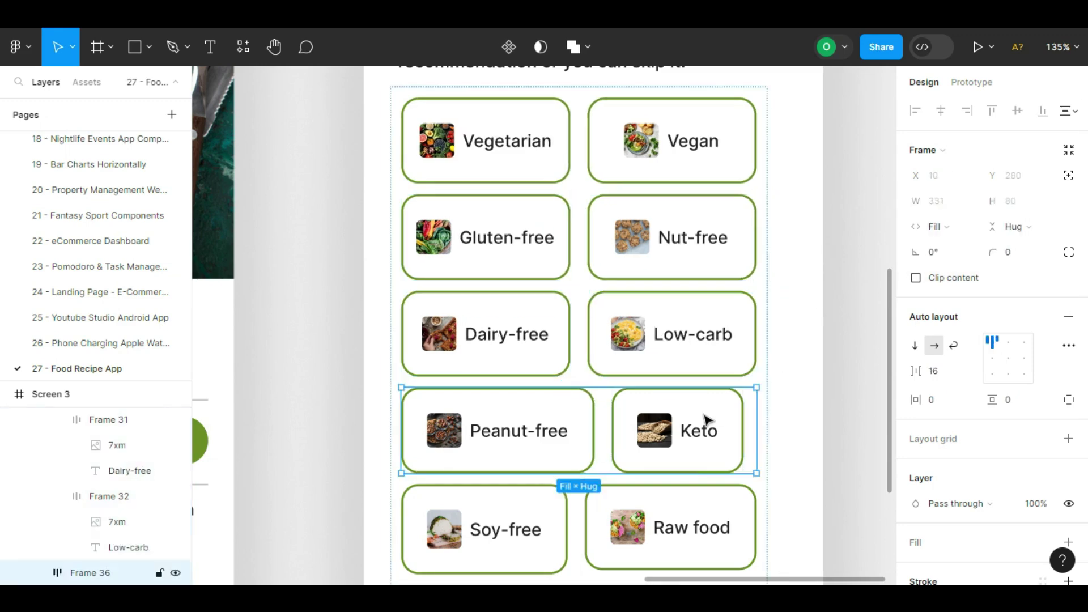
key(Return)
click(944, 226)
click(958, 246)
click(731, 544)
click(944, 227)
click(959, 246)
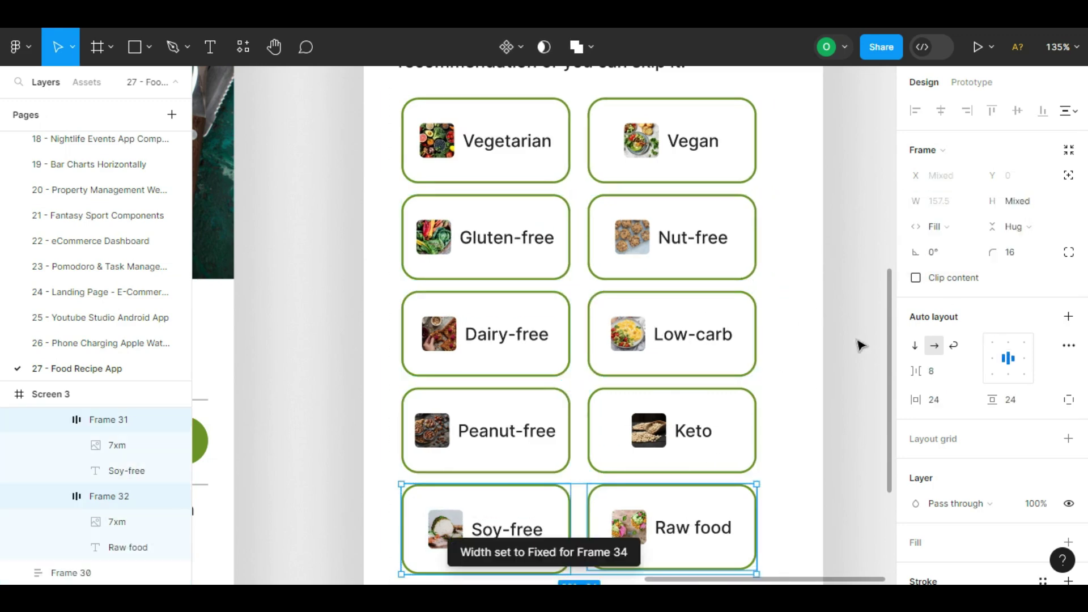
Step: Widen the chip grid container to 379 to match the screen width
click(728, 359)
drag(766, 262, 796, 261)
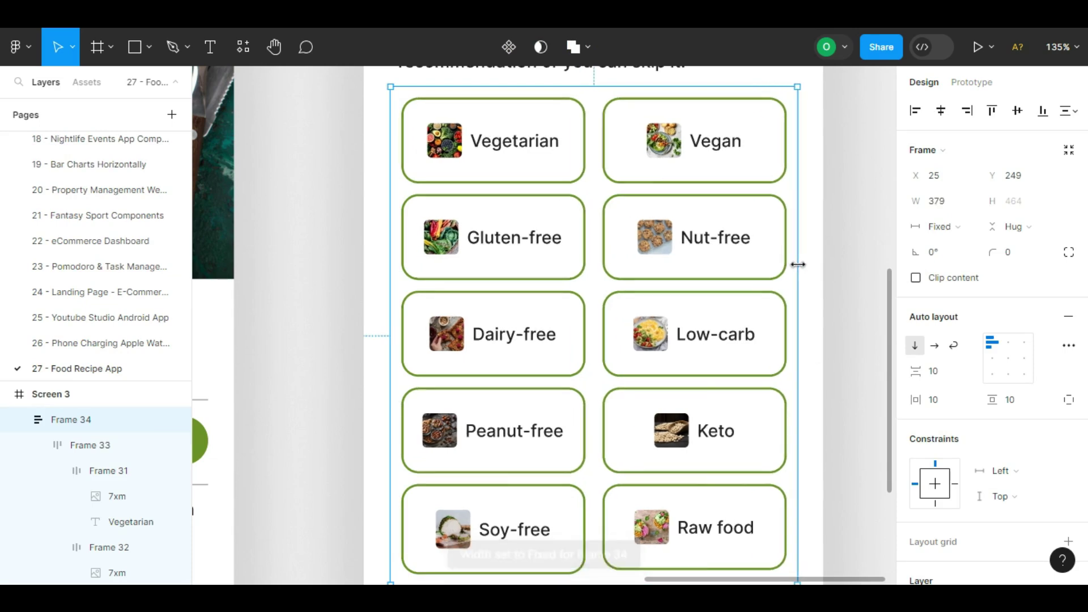
click(867, 244)
scroll(863, 235, down, 3)
scroll(864, 235, up, 1)
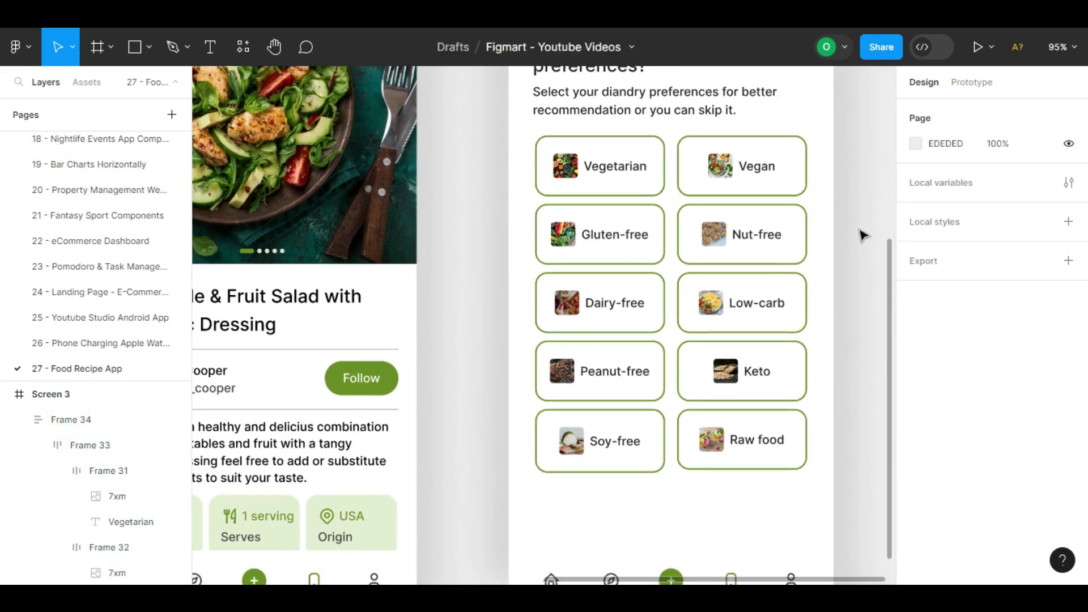
Step: Give the Gluten-free chip a light grey outline
click(632, 231)
scroll(992, 284, down, 5)
click(916, 368)
mouse_move(845, 255)
mouse_down()
mouse_move(692, 250)
mouse_move(688, 238)
mouse_up()
key(Escape)
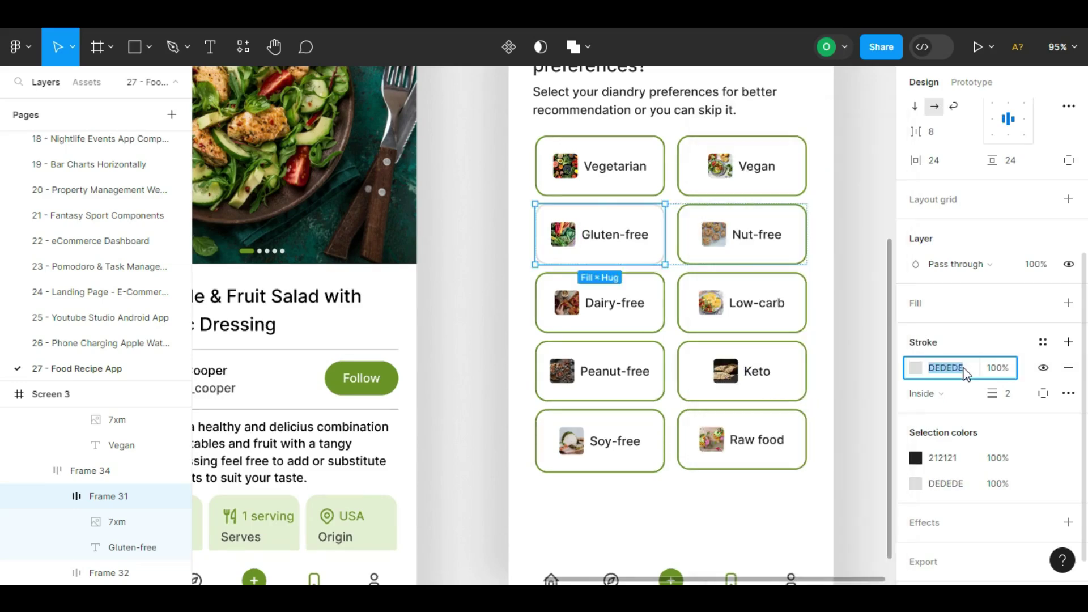
Step: Set the Peanut-free, Low-carb, Raw food and Vegan chip outlines to DEDEDE
click(601, 375)
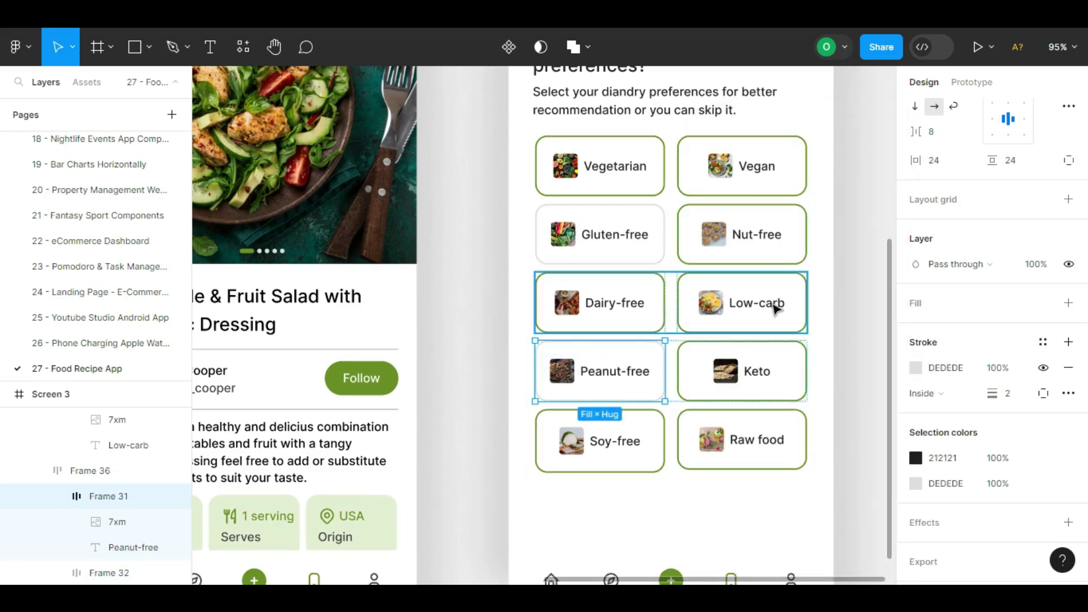
click(774, 309)
text(DEDEDE)
key(Return)
click(770, 440)
click(947, 369)
text(DEDEDE)
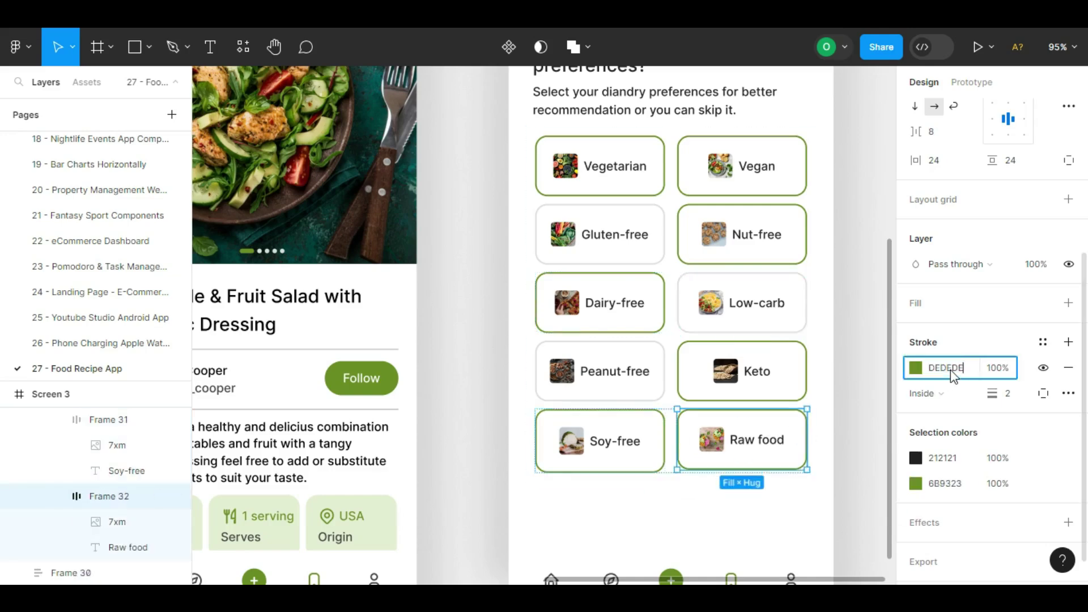
click(767, 181)
click(955, 369)
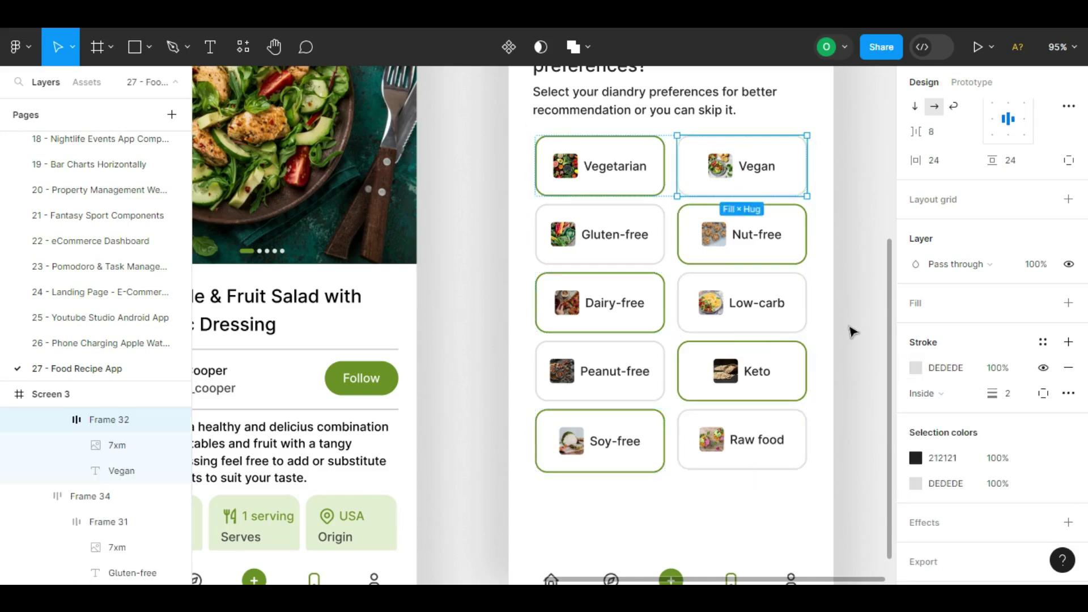
click(867, 306)
Step: Place a 'Continue' text label below the chip grid and wrap it in auto layout
scroll(867, 306, down, 2)
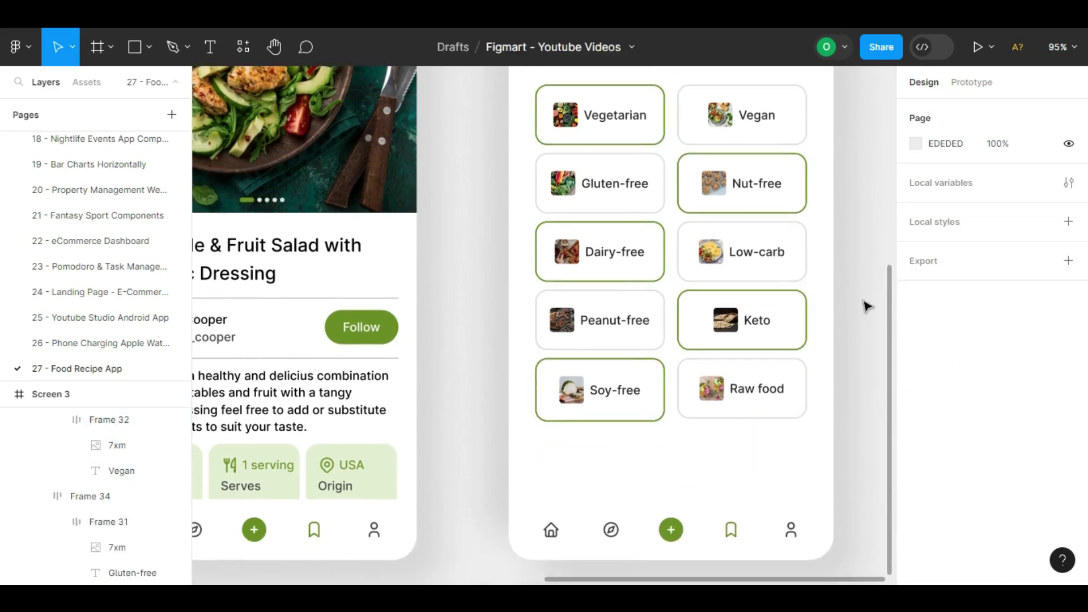
scroll(867, 306, down, 1)
scroll(867, 306, down, 1)
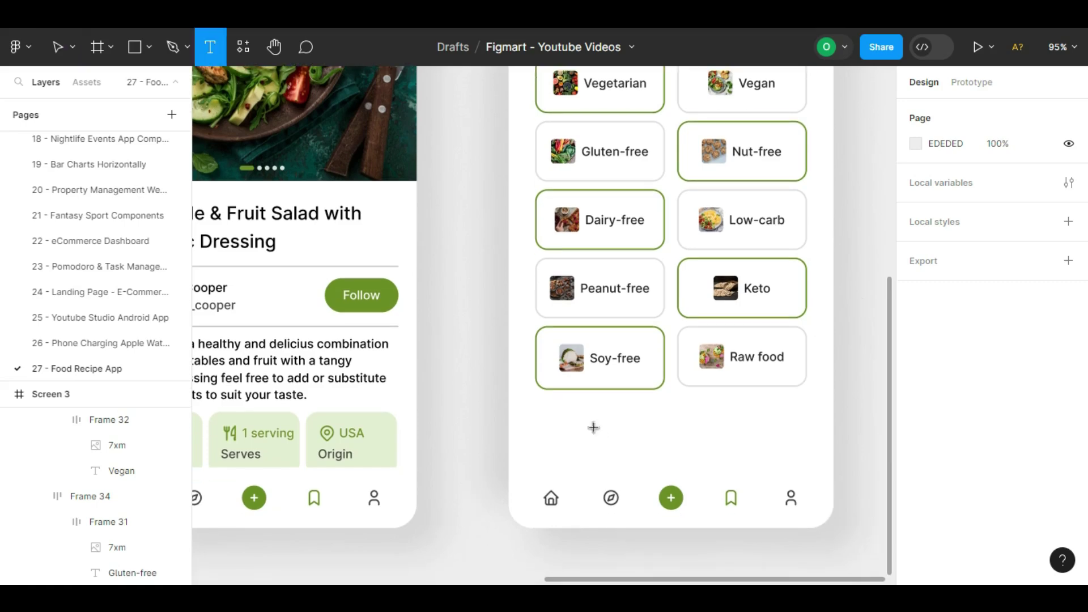
click(715, 417)
text(Continue)
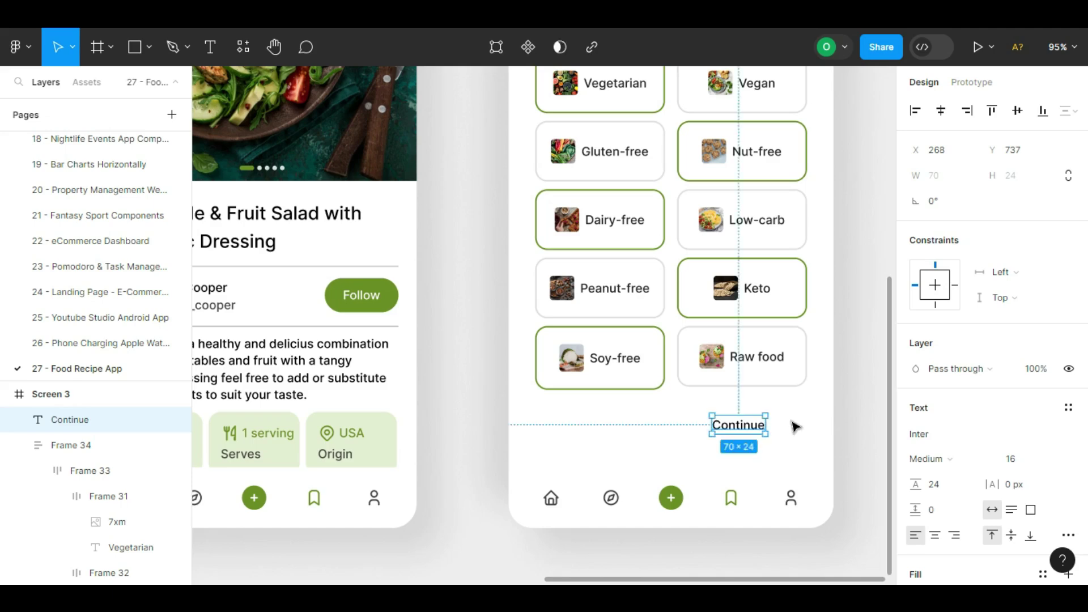
key(shift+a)
Step: Give the Continue button horizontal padding 16 and corner radius 24
click(935, 398)
text(16)
key(Return)
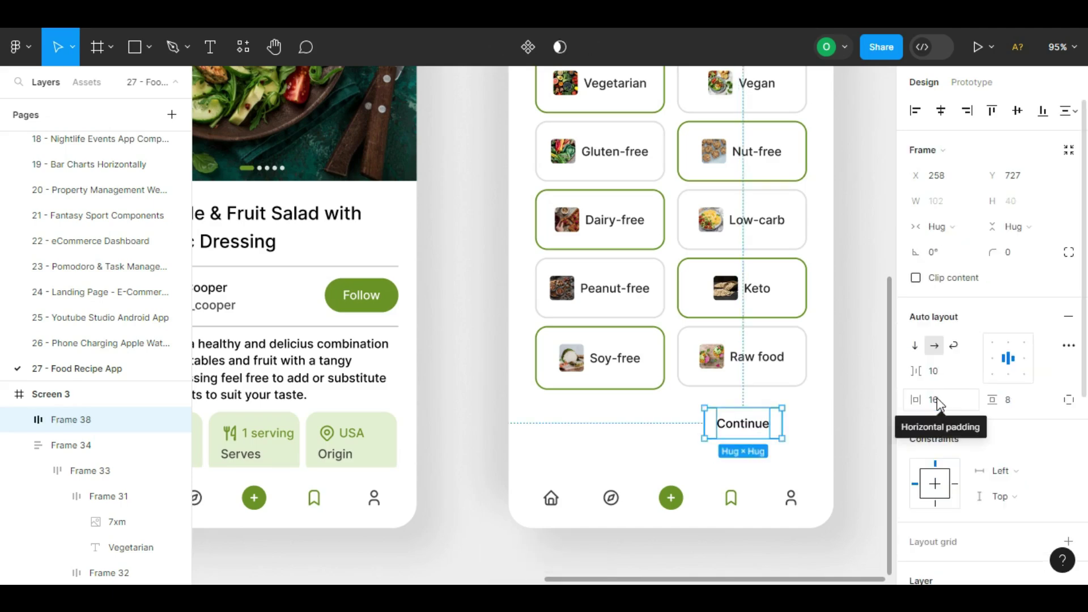
click(1018, 251)
text(16)
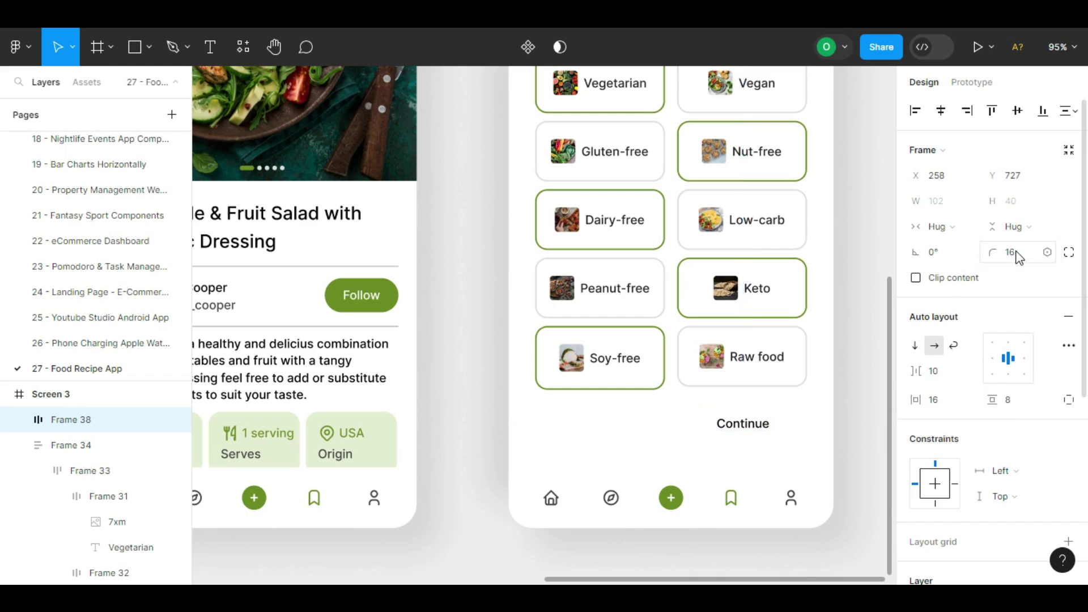
key(Return)
Step: Fill the Continue button with the design's green using the eyedropper
scroll(948, 397, down, 4)
click(1069, 406)
click(916, 431)
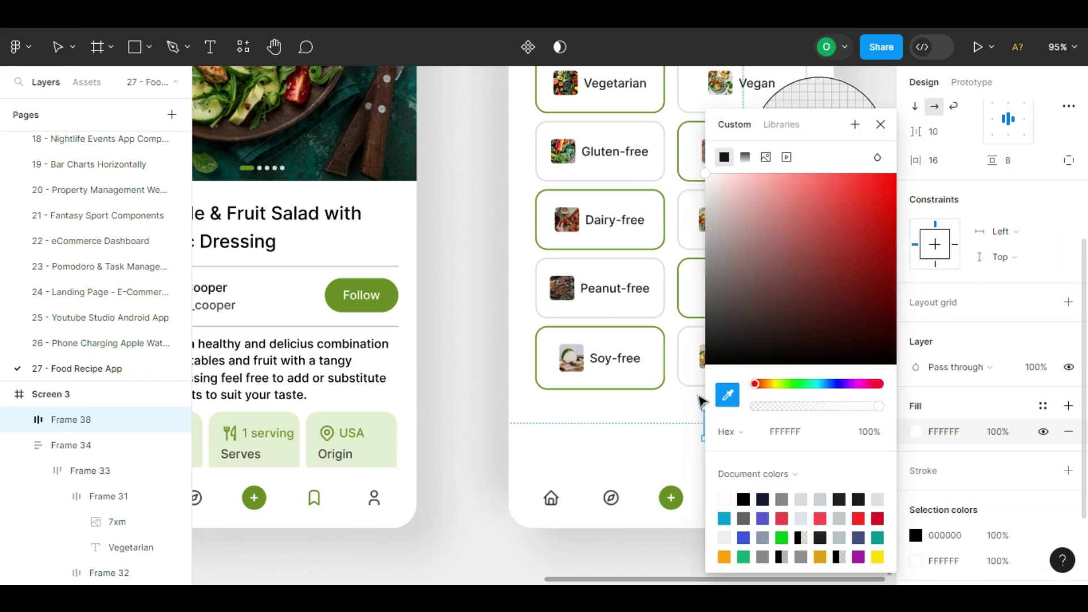
click(361, 295)
click(474, 355)
Step: Duplicate the Continue button to its left
double_click(743, 423)
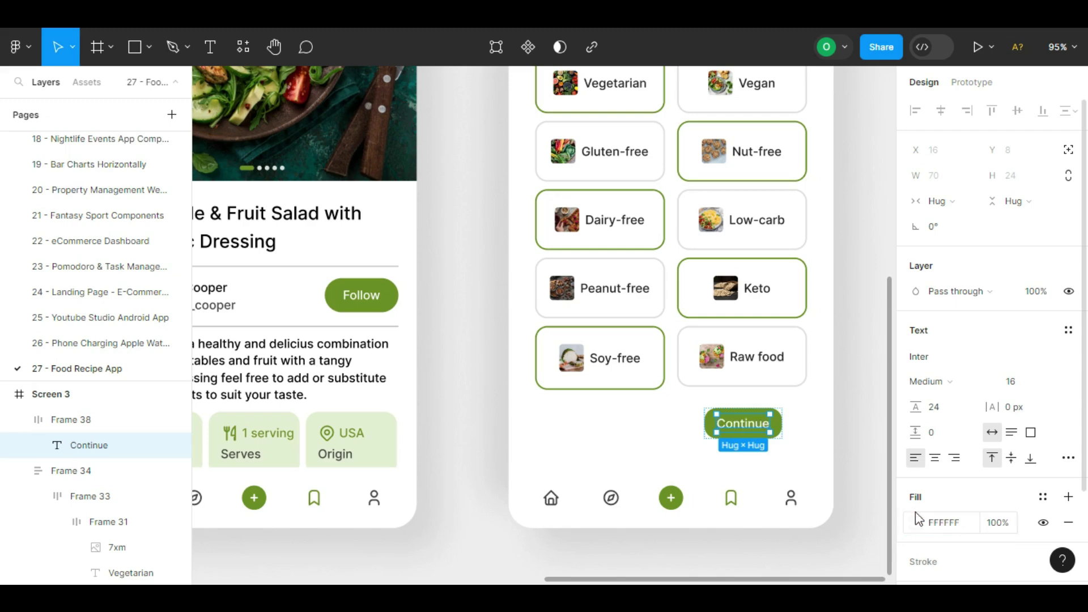
click(850, 388)
click(71, 419)
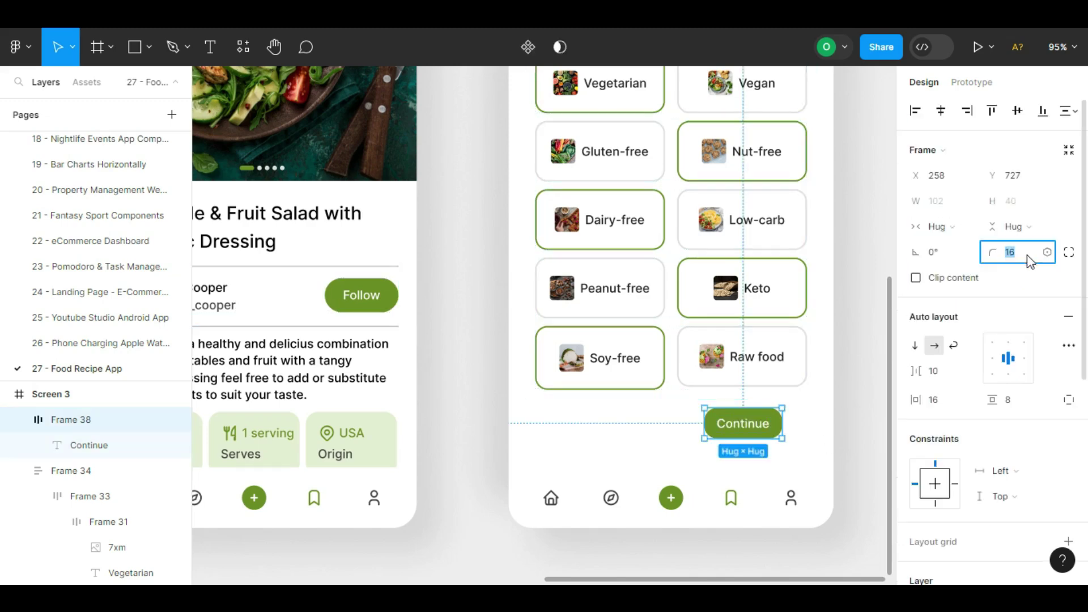
drag(748, 429, 617, 427)
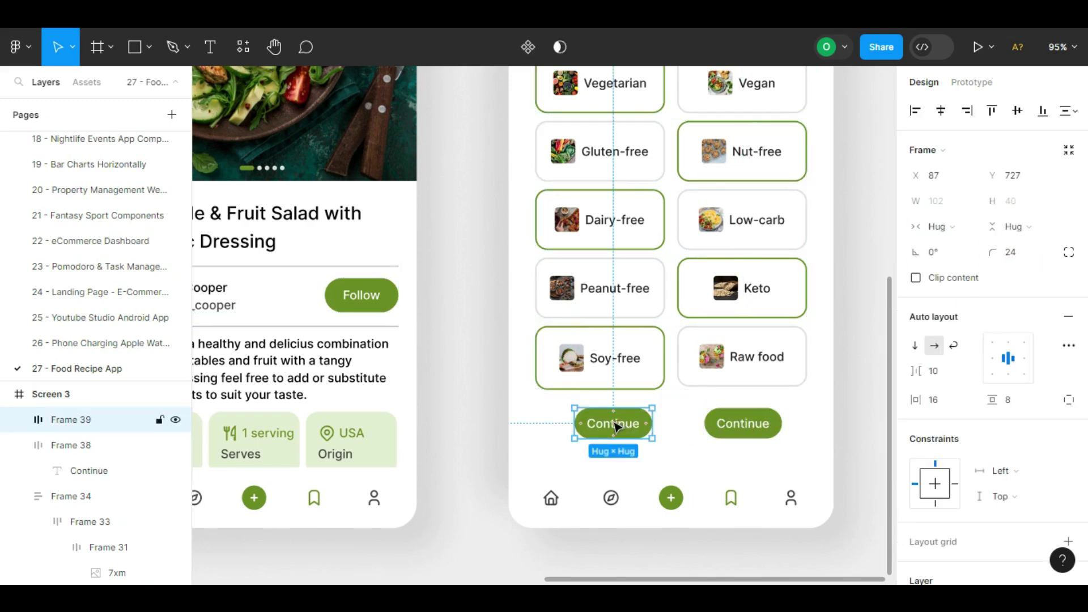
Step: Relabel the copy 'Skip' and swap its green fill for a 6B9323 green outline
double_click(610, 429)
text(Skip)
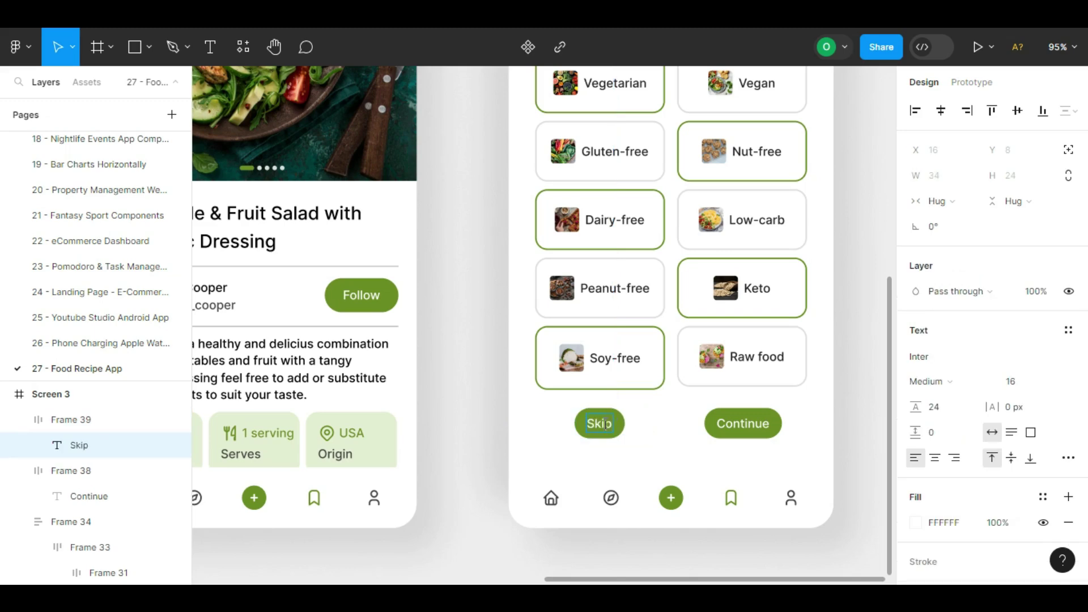
click(482, 436)
click(615, 425)
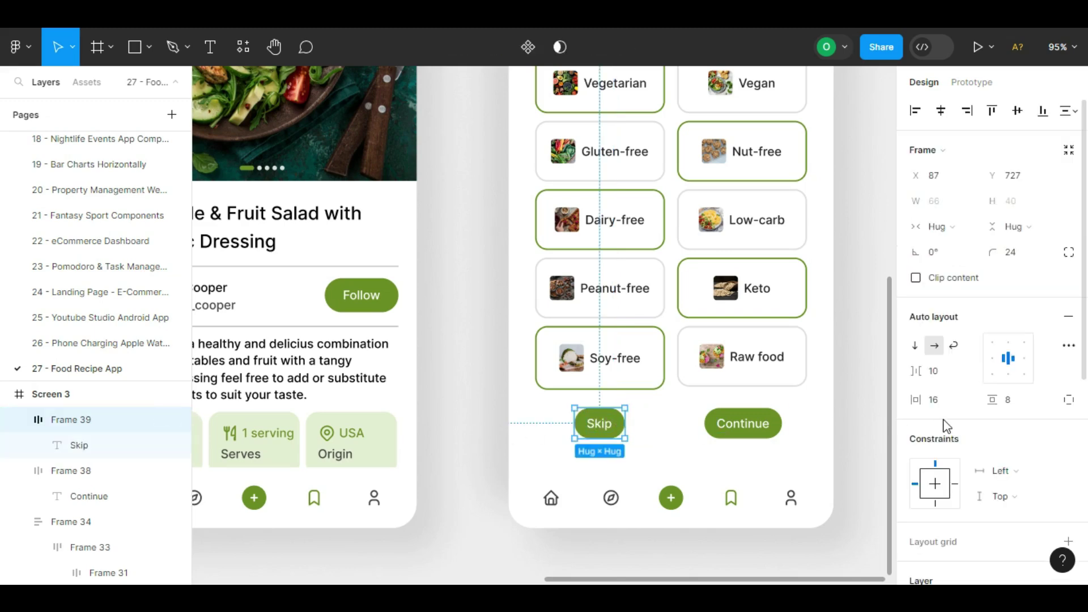
click(938, 440)
click(1069, 470)
click(957, 497)
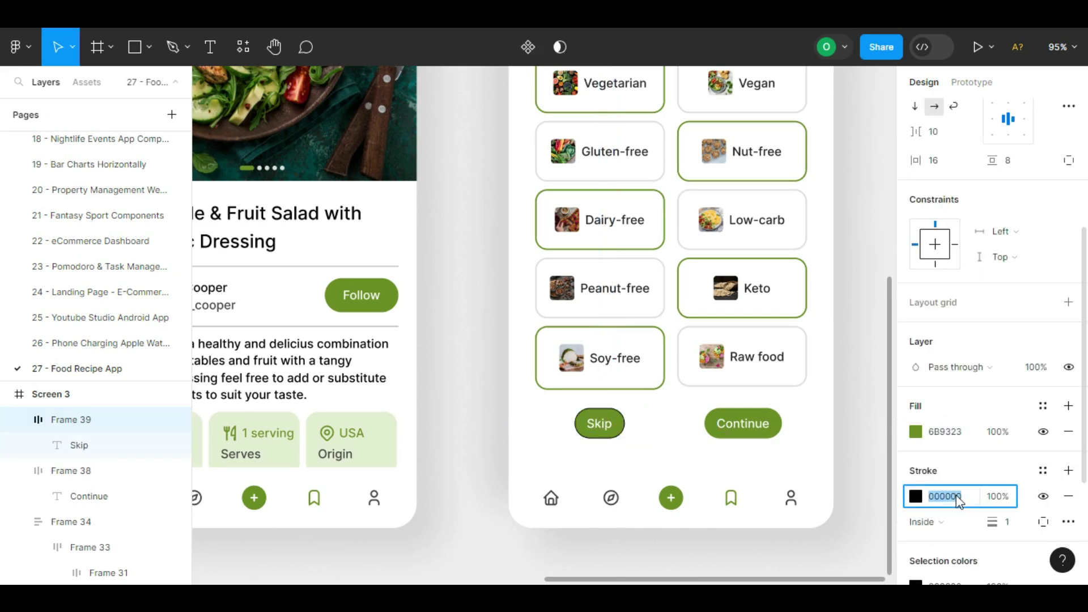
click(1044, 432)
Step: Make the Skip text green and join Skip and Continue in one auto-layout row
double_click(604, 429)
click(919, 462)
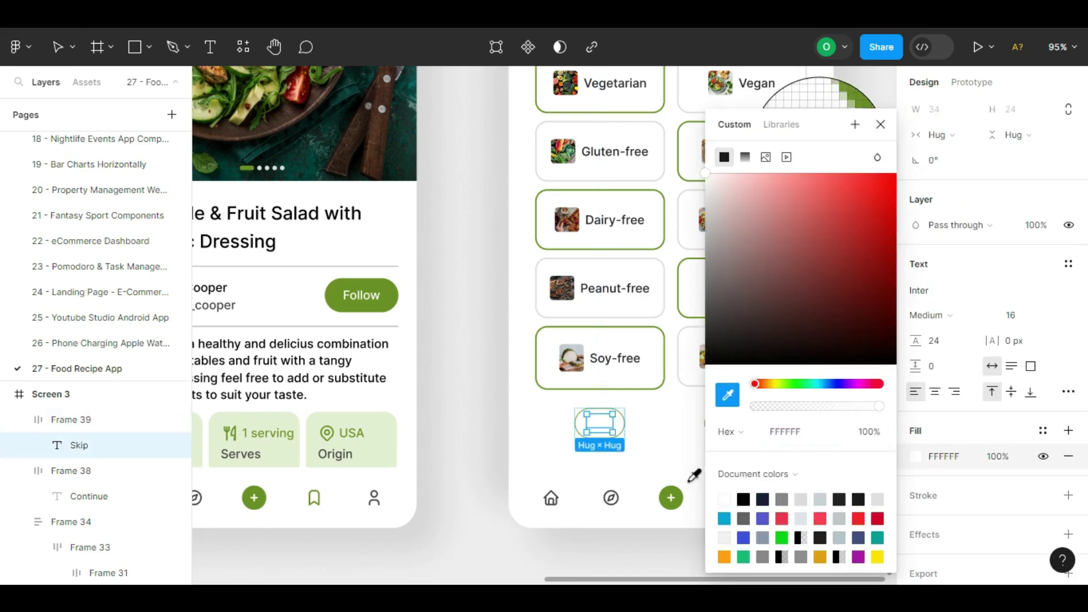
click(596, 422)
shift+click(757, 424)
key(shift+a)
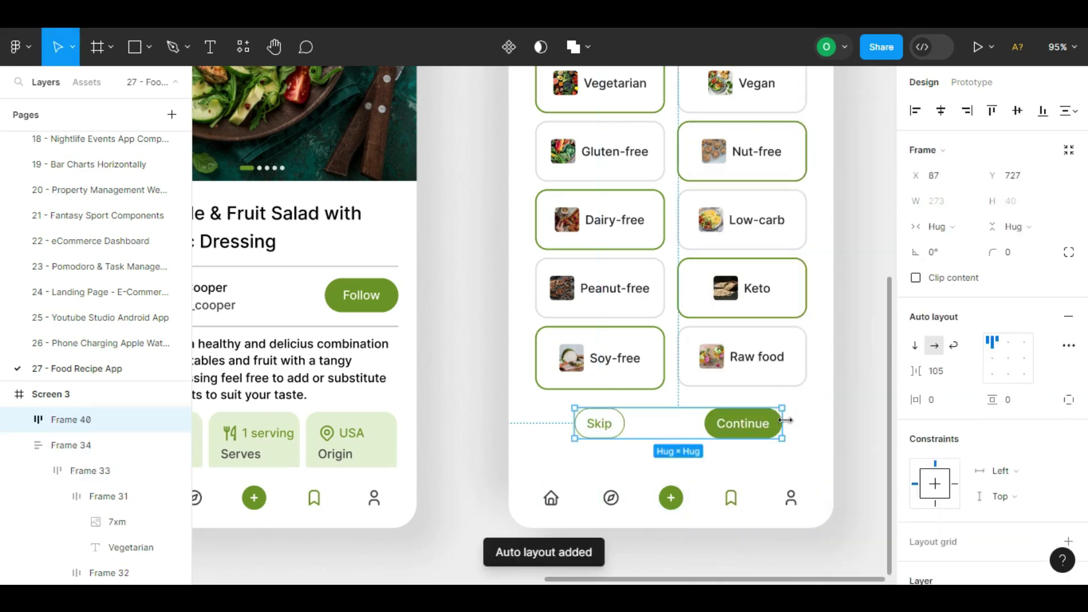
Step: Widen the button row to 353, center it, and set both buttons to Fill container
drag(575, 423, 539, 426)
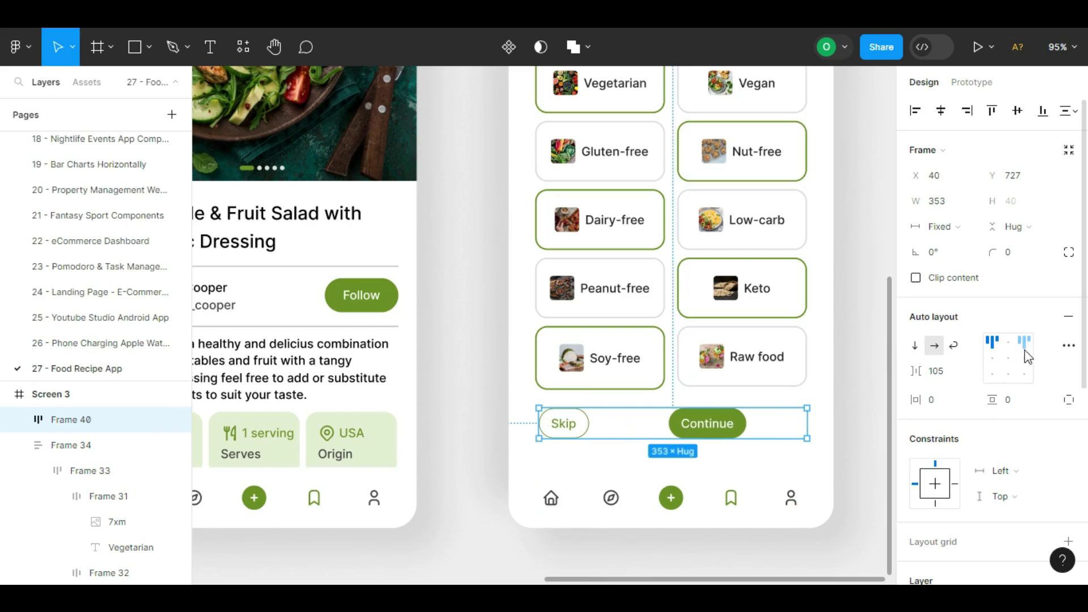
click(1009, 360)
key(Return)
click(941, 227)
click(945, 295)
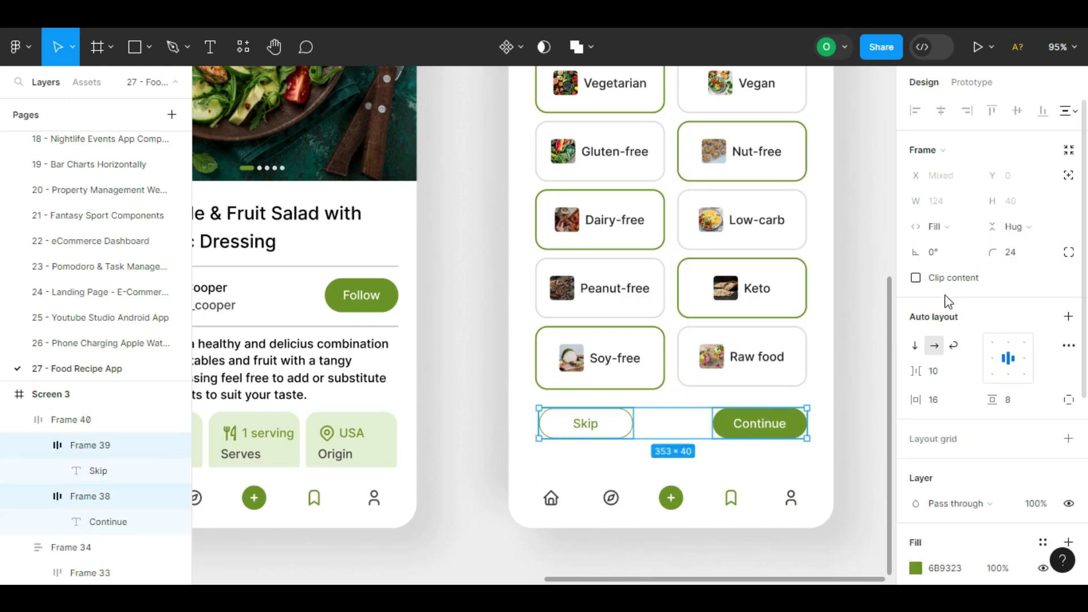
Step: Set the gap between Skip and Continue to 16
click(71, 419)
click(955, 379)
text(16)
key(Return)
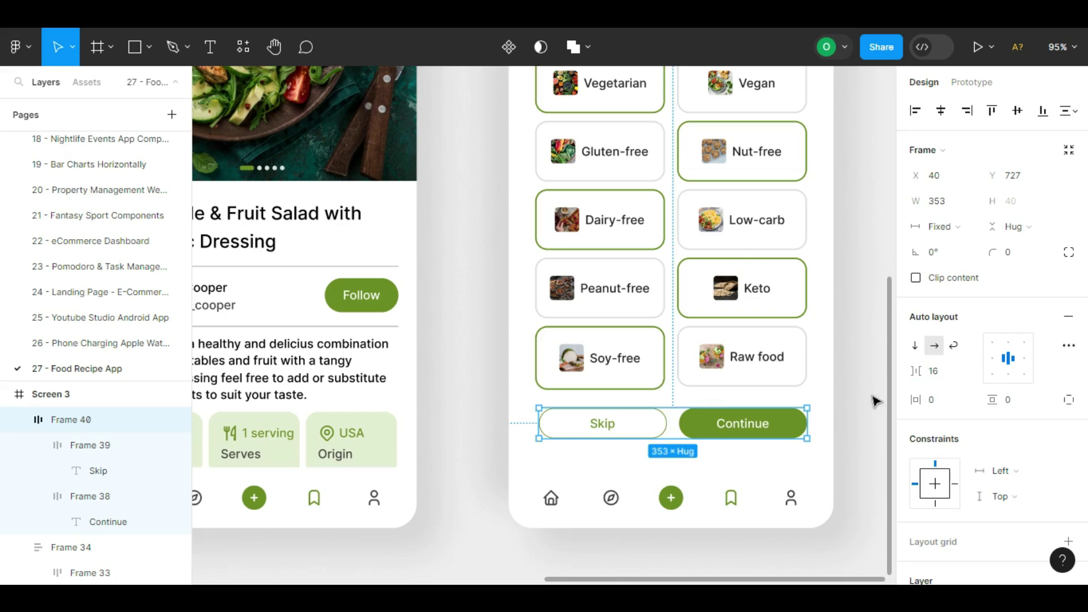
click(881, 401)
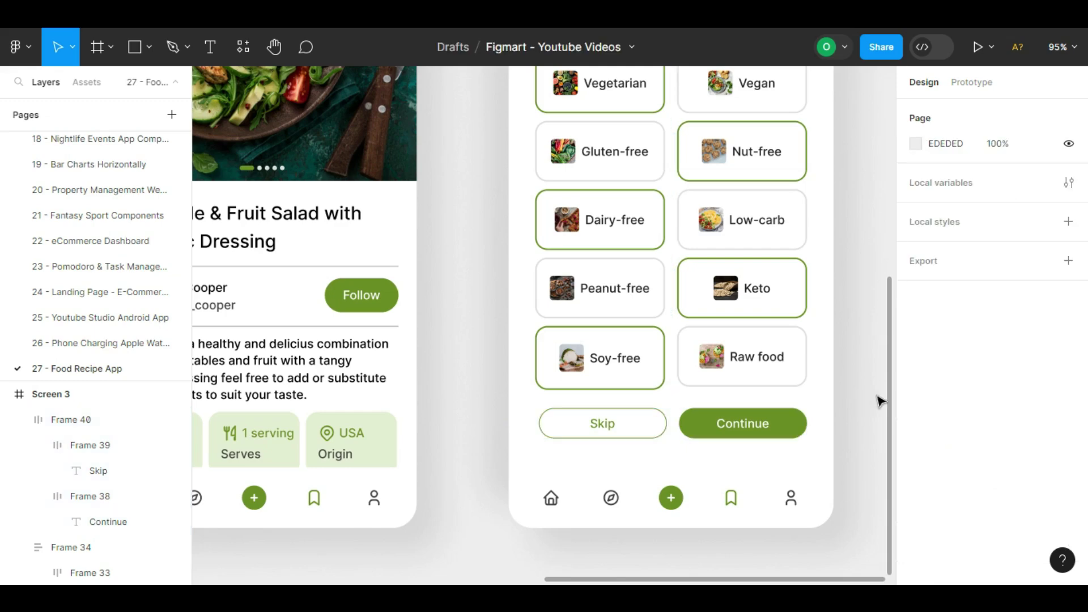
Step: Compare sizing settings of the Vegetarian, Soy-free, Keto and Peanut-free chips
scroll(880, 401, up, 2)
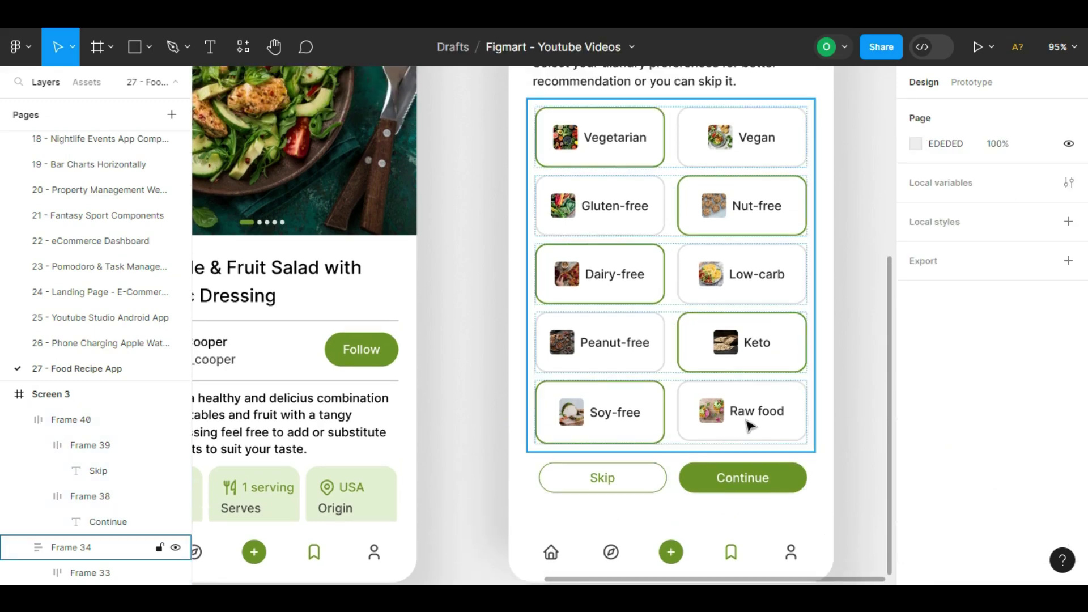
ctrl+click(642, 149)
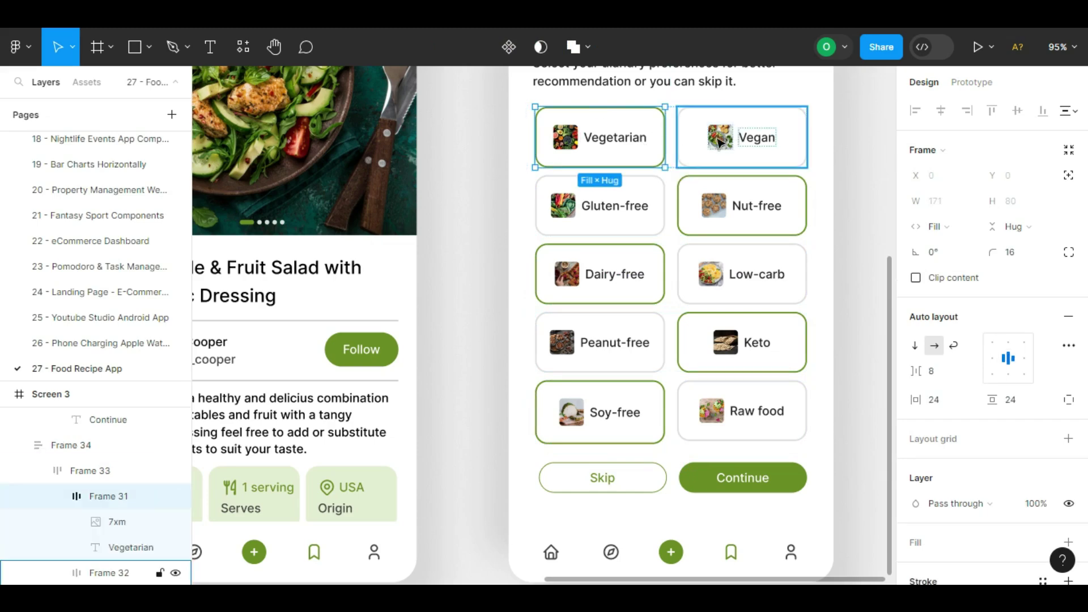
click(758, 425)
click(643, 428)
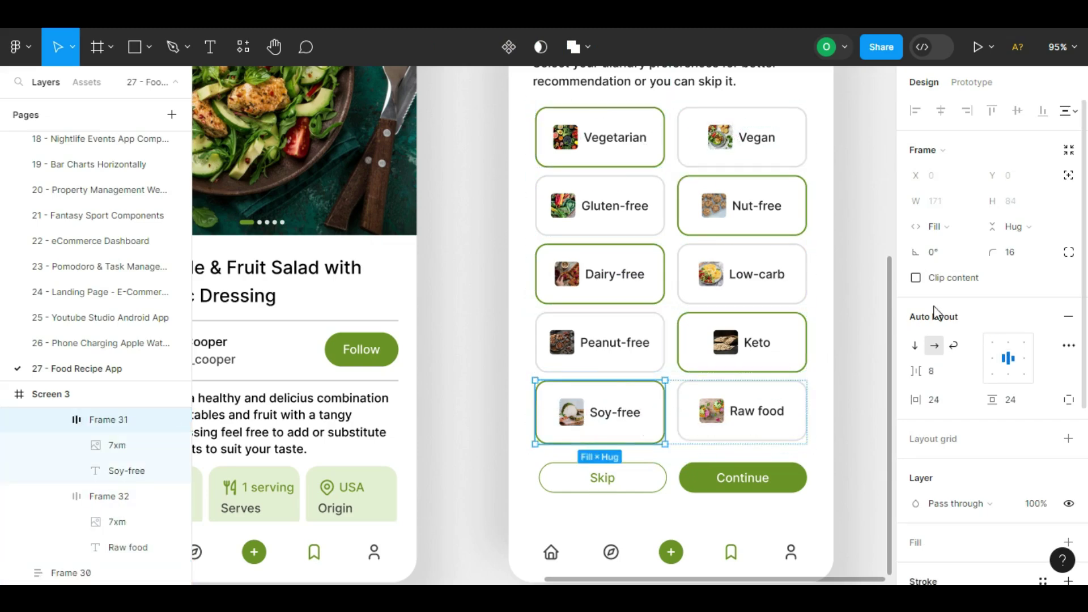
click(694, 339)
click(628, 407)
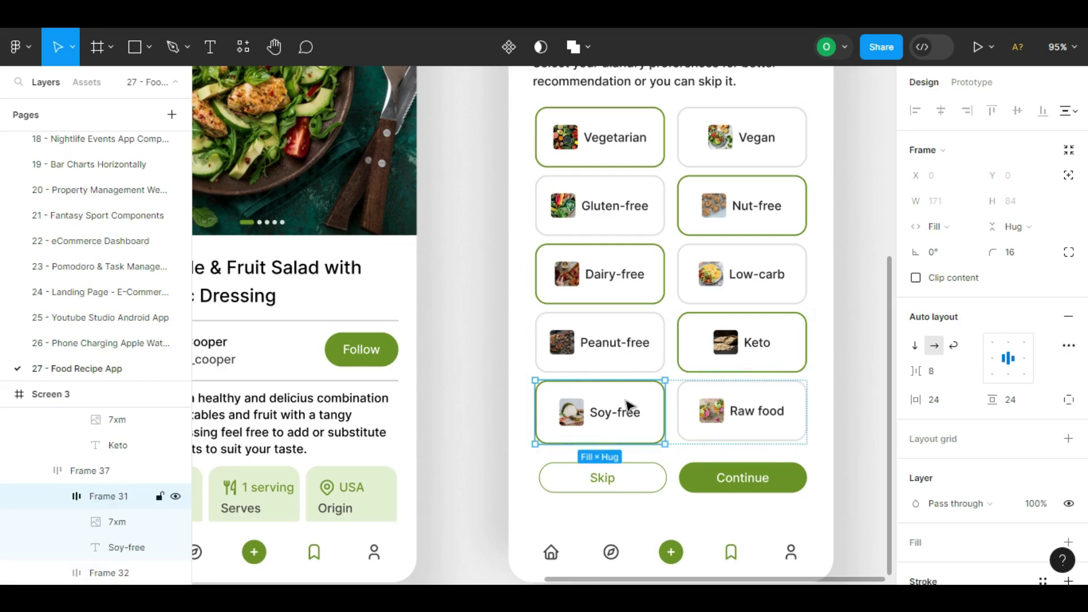
click(612, 347)
click(618, 413)
click(870, 348)
Step: Review the finished Skip and Continue button row
scroll(804, 287, up, 1)
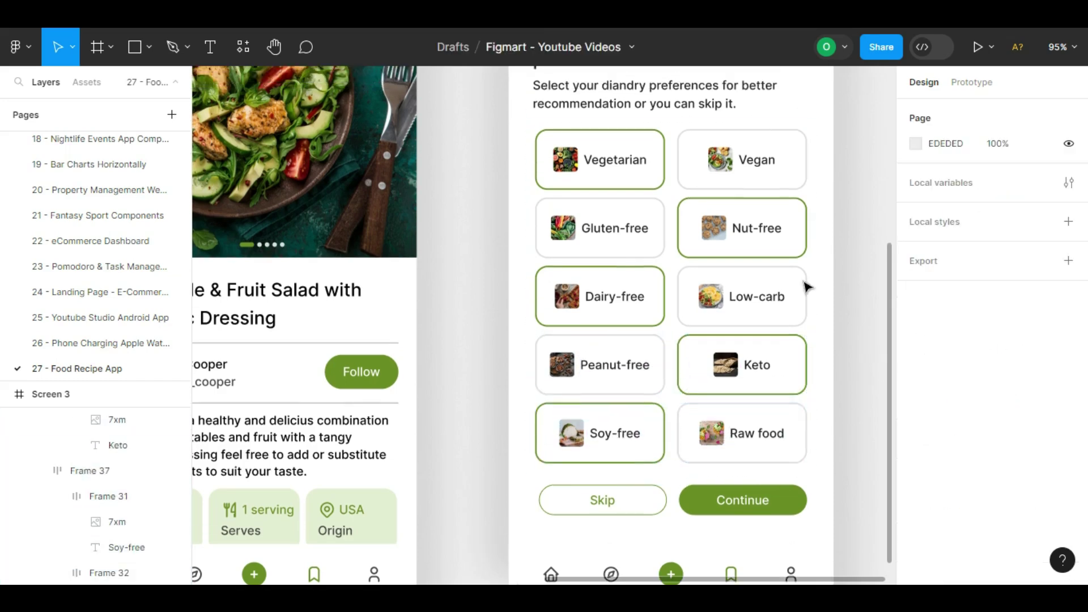
scroll(850, 352, down, 3)
click(807, 438)
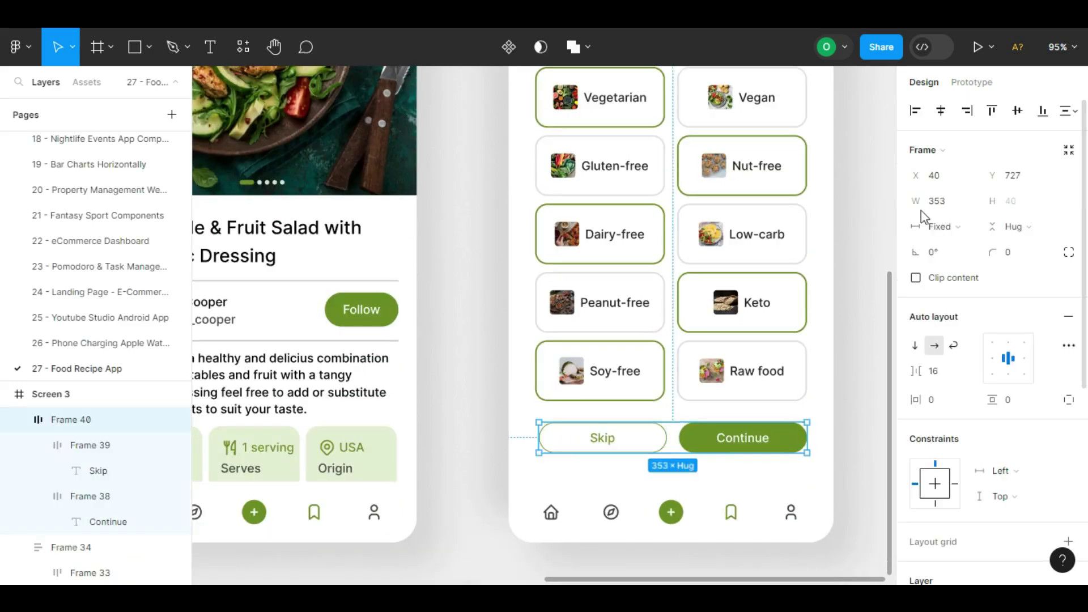
click(868, 307)
scroll(868, 307, down, 5)
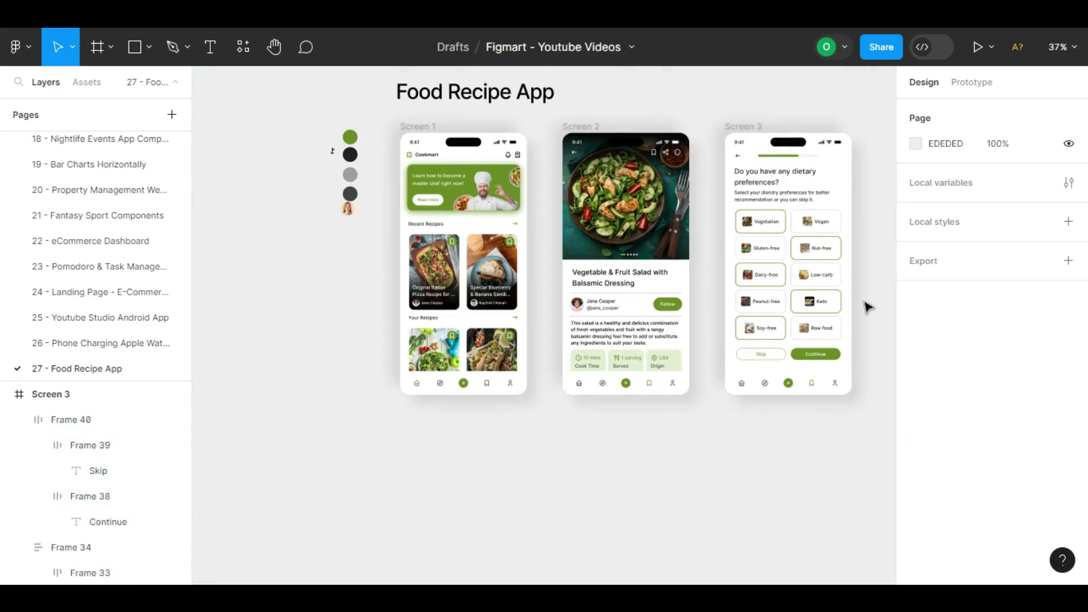
scroll(629, 461, up, 2)
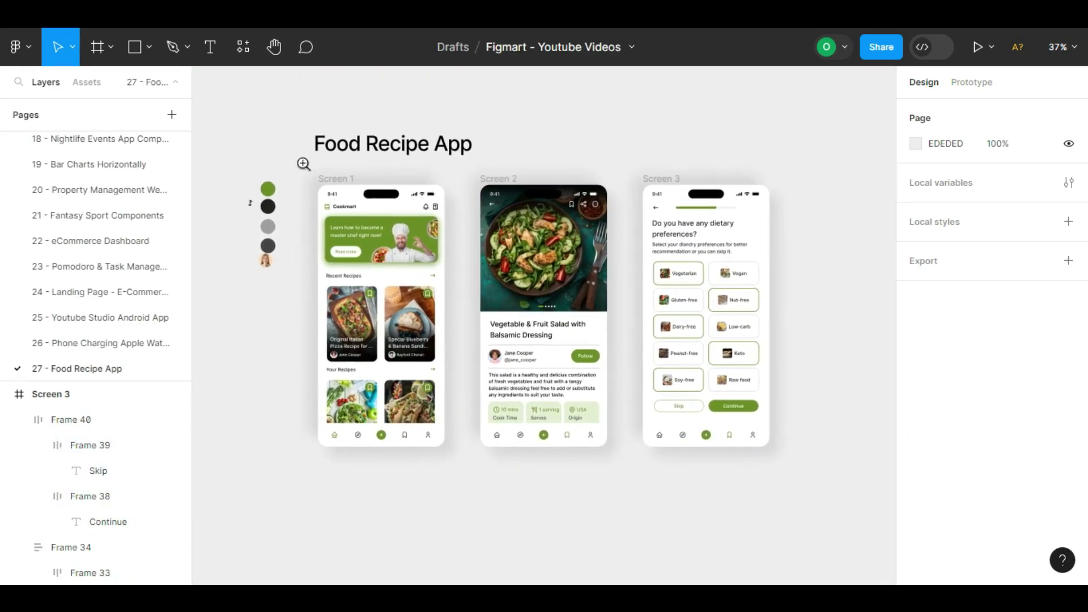
drag(304, 163, 794, 472)
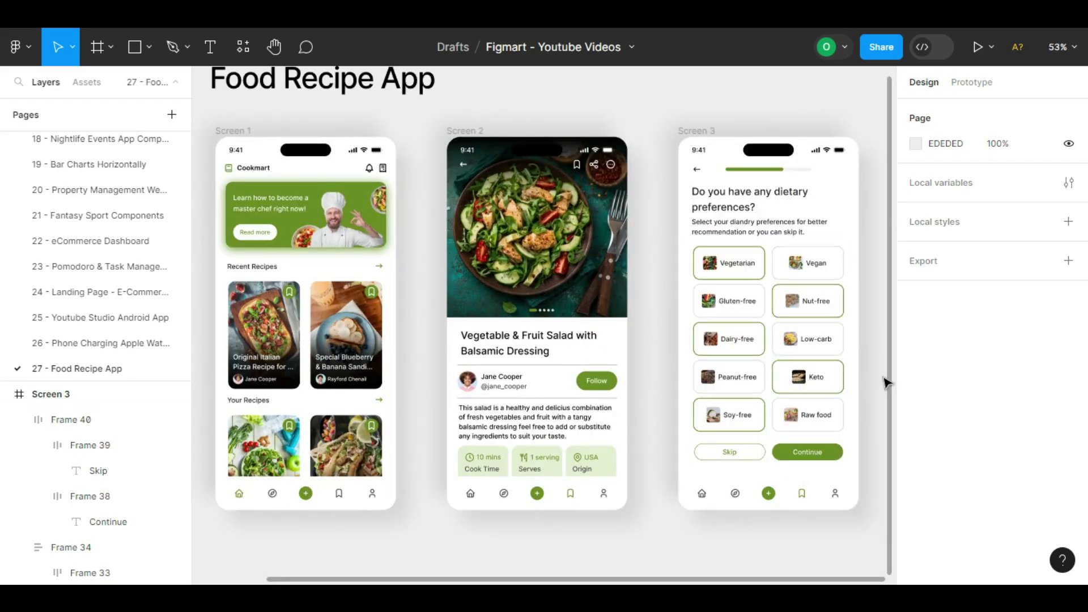